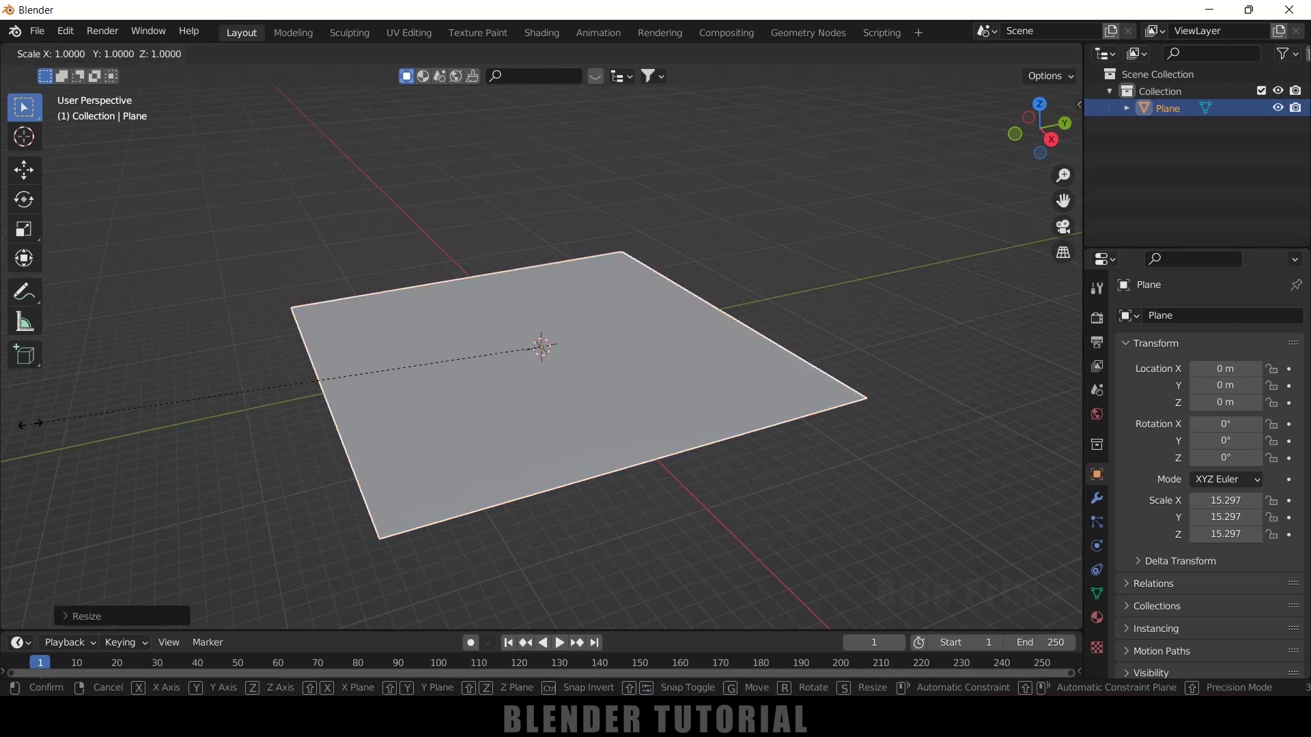
Stretch the plane along the global Y axis to about 2.1 times its current size.
key("y")
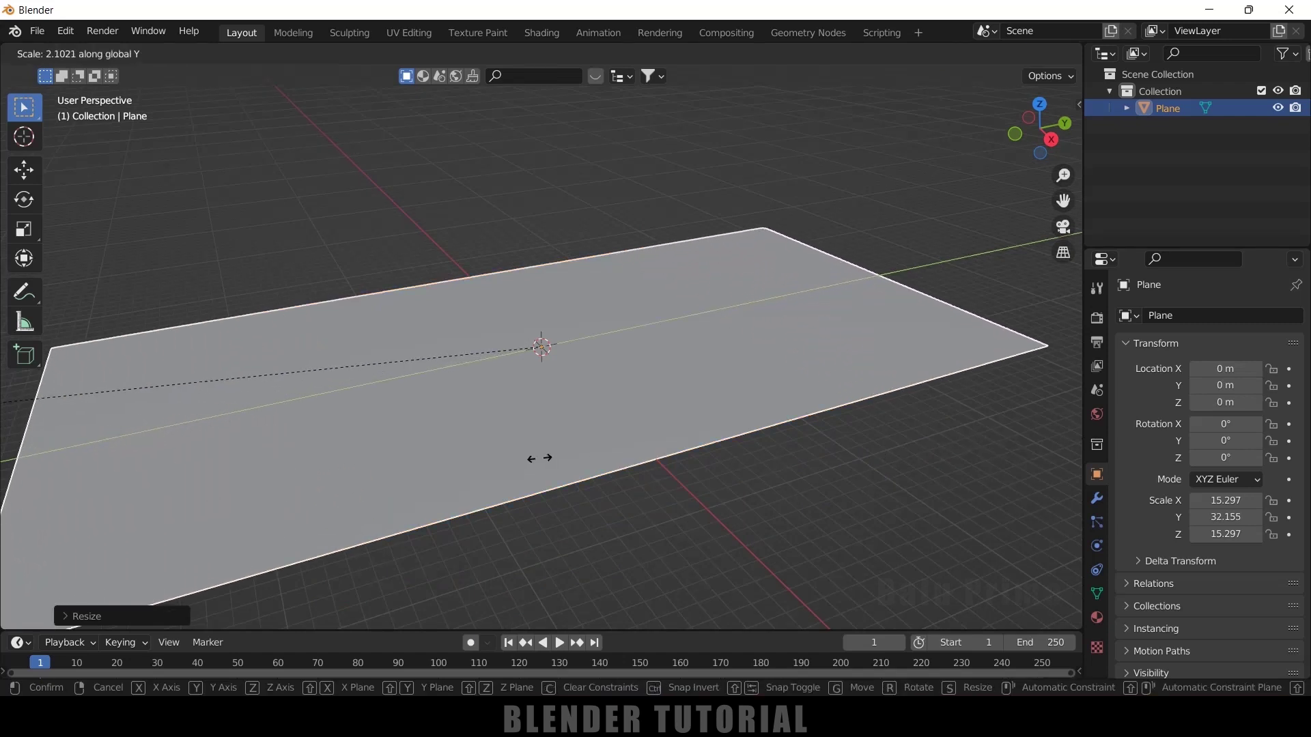
left_click(542, 459)
mouse_move(541, 460)
middle_mouse_down()
mouse_move(519, 467)
mouse_move(532, 459)
middle_mouse_up()
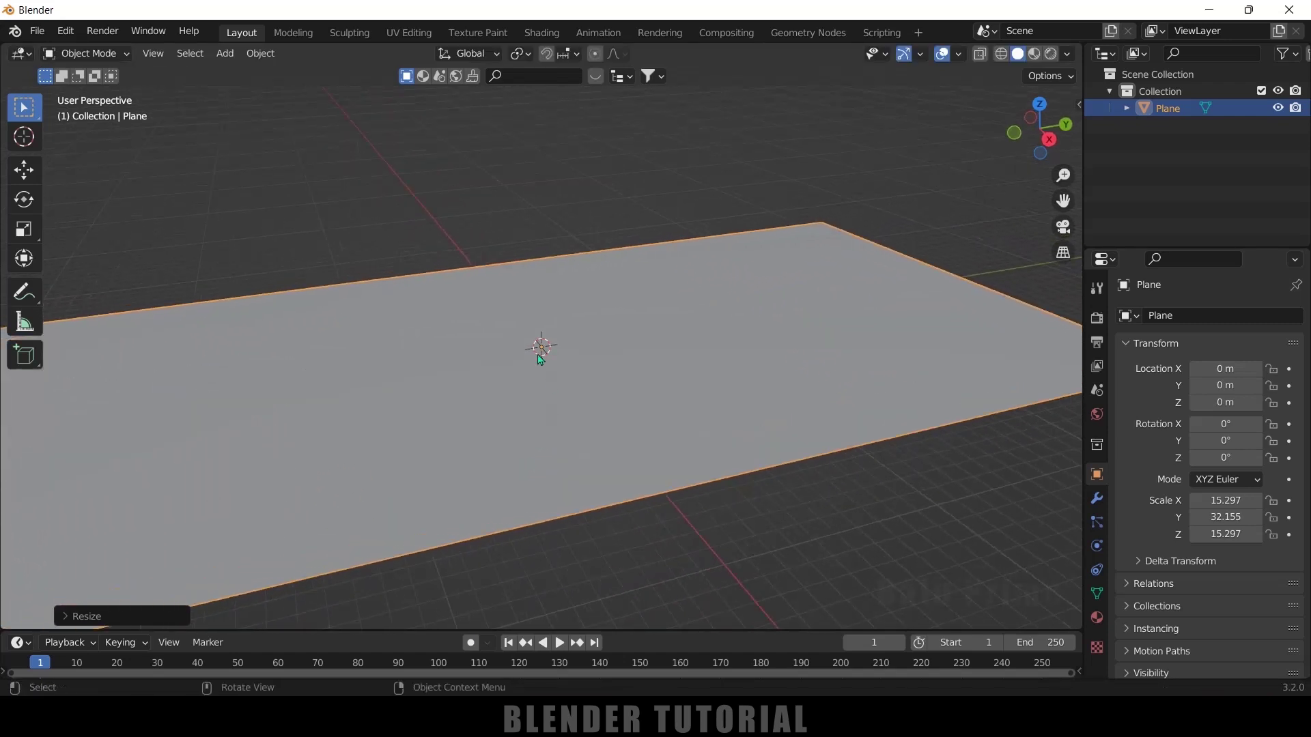
Add a cube mesh at the centre of the plane and move it up 1 m along the Z axis.
left_click(224, 53)
mouse_move(246, 73)
left_click(428, 92)
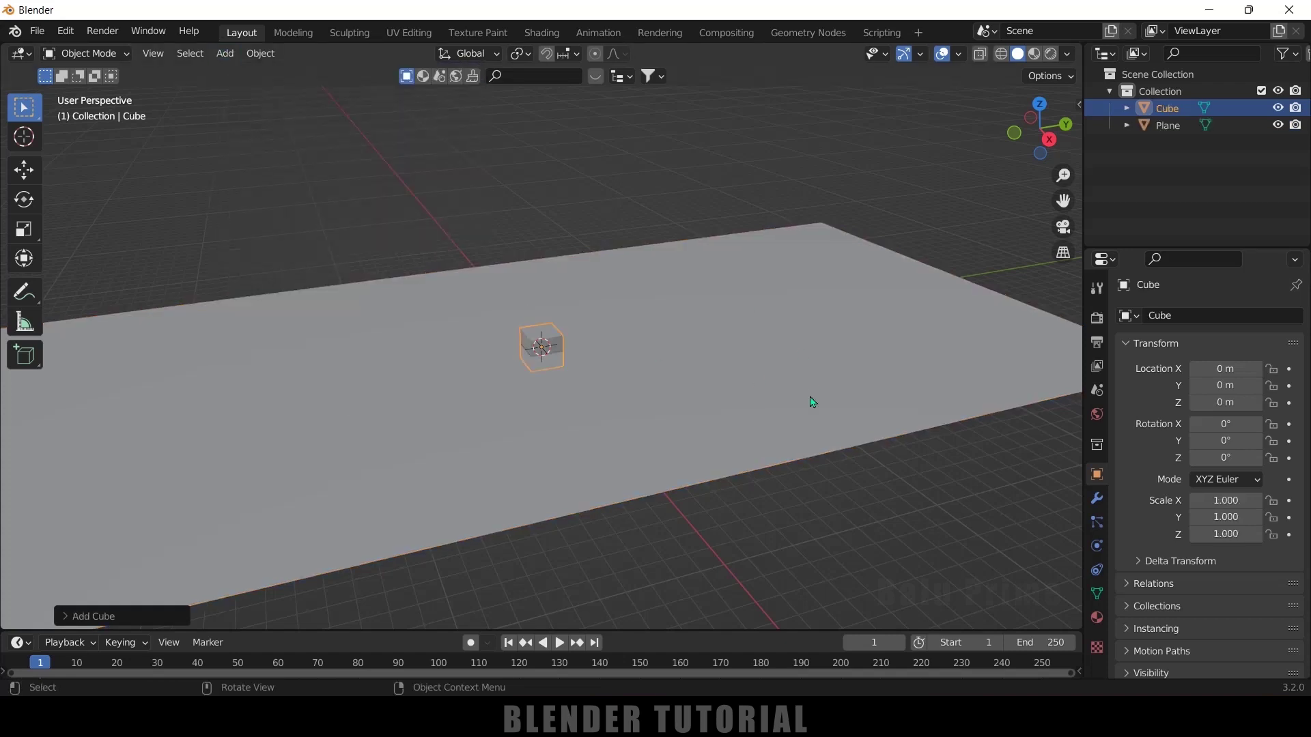
key("g")
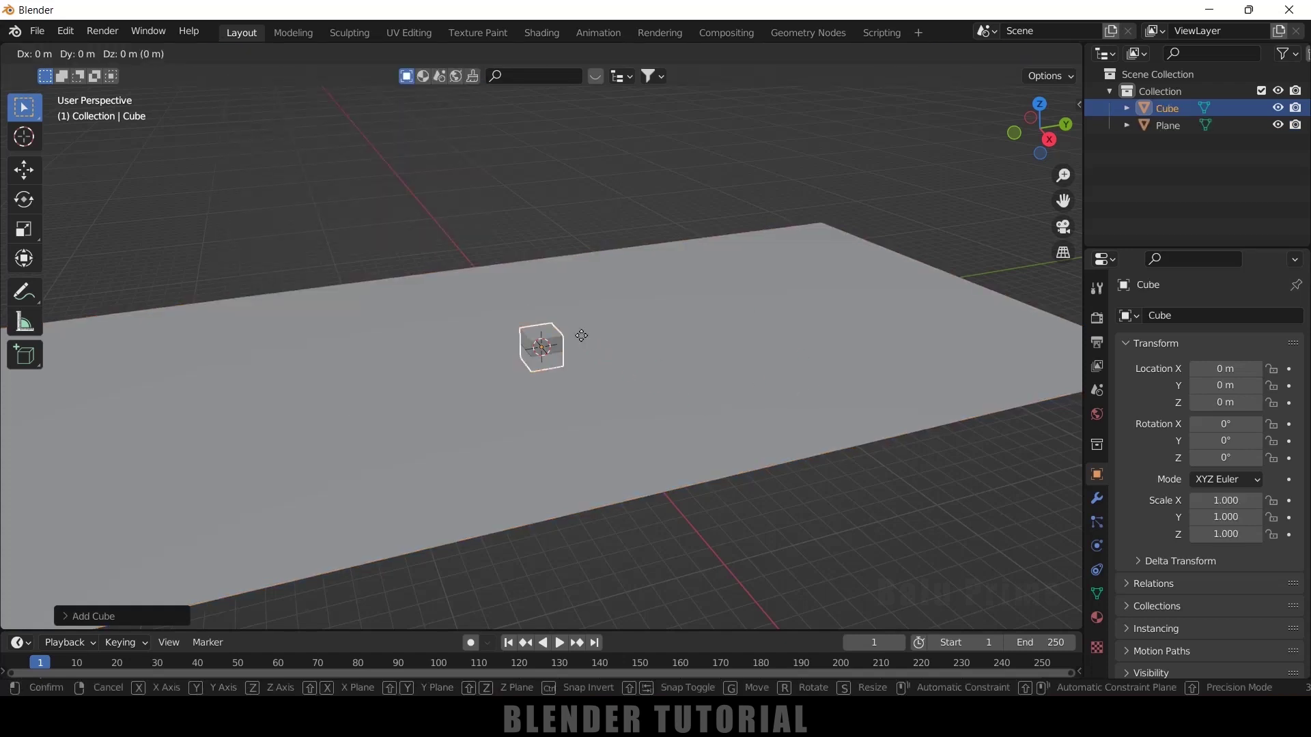
key("z")
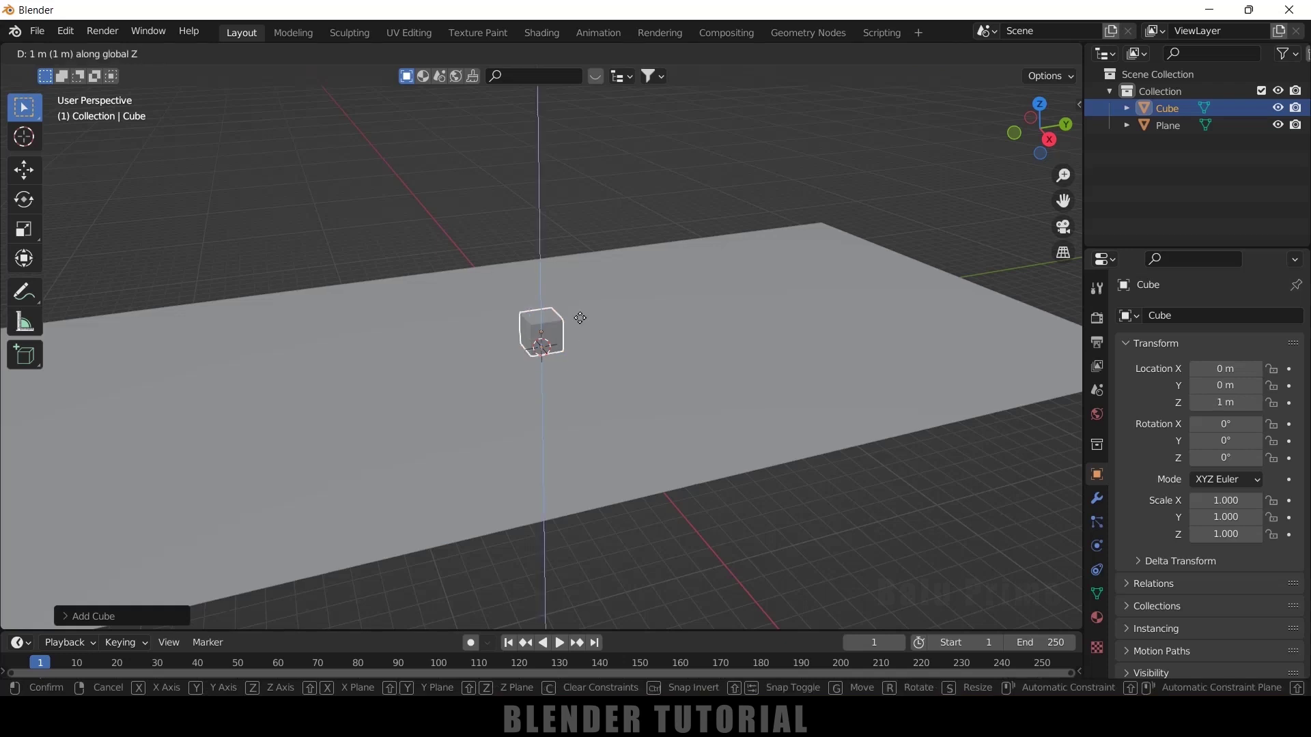
left_click(581, 321)
scroll(624, 378, "up", 4)
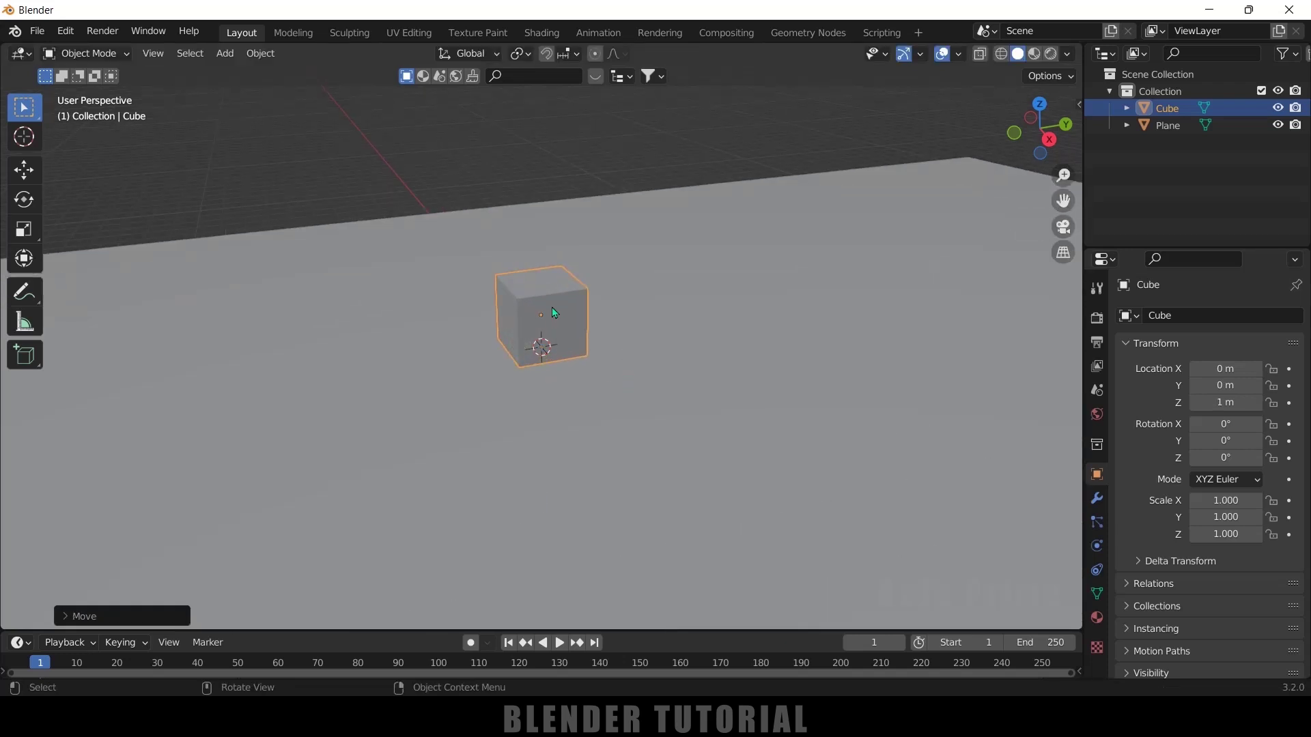
mouse_move(601, 401)
middle_mouse_down()
mouse_move(636, 402)
mouse_move(589, 400)
middle_mouse_up()
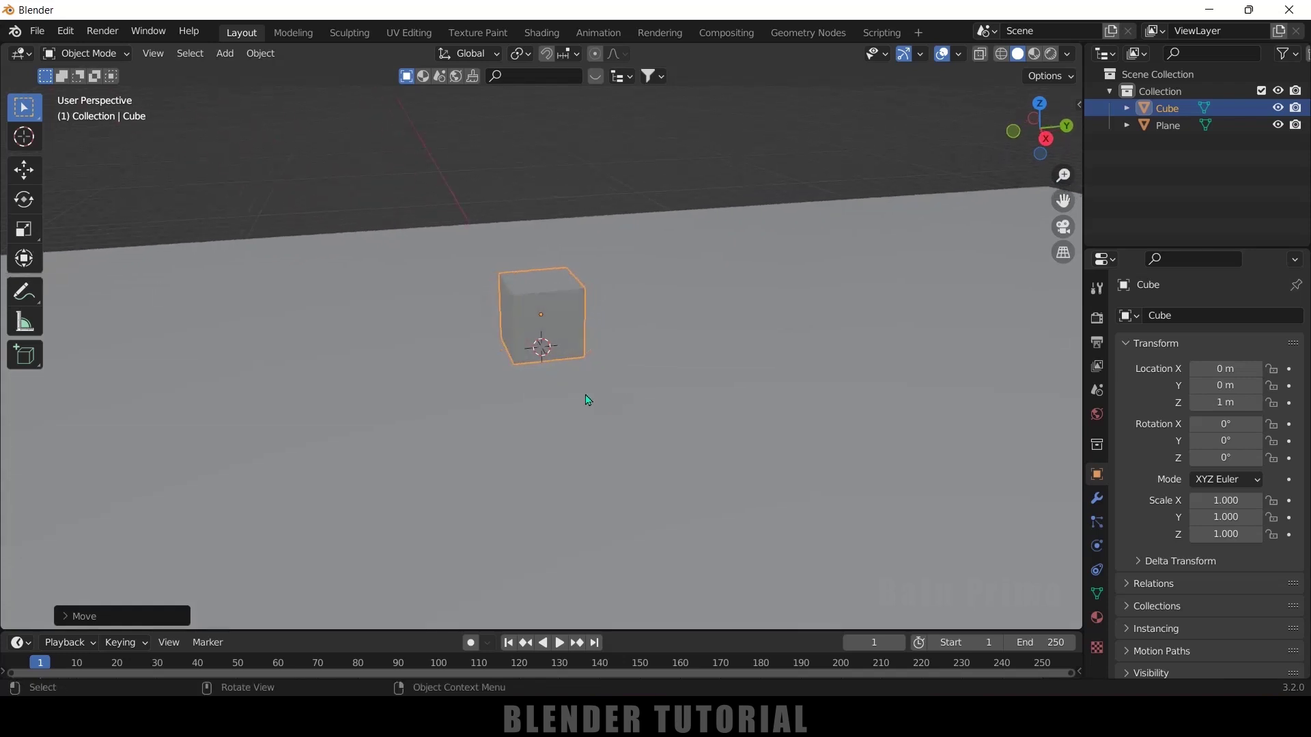
In the right orthographic view, raise the cube slightly above the plane, to a Z location of about 1.02 m.
key("KP_3")
scroll(586, 395, "up", 7)
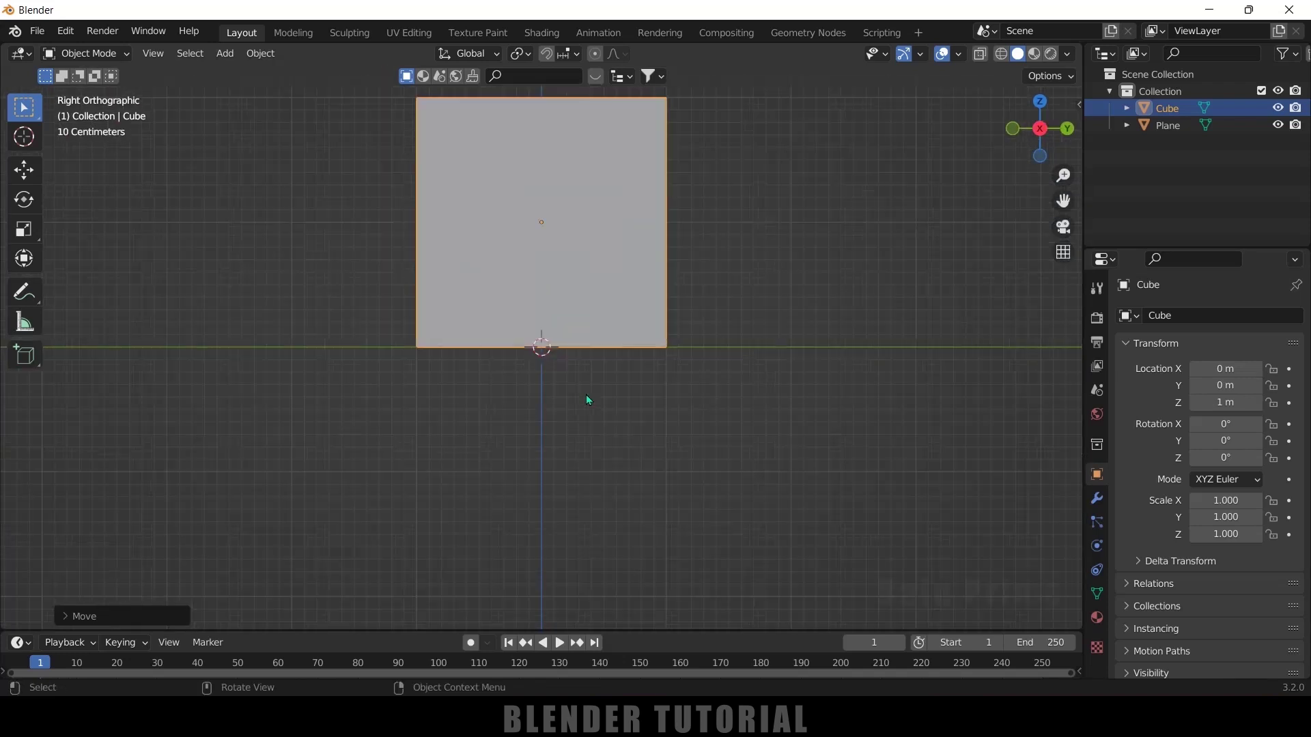
left_click(24, 169)
left_click_drag(543, 158, 541, 150)
scroll(440, 345, "up", 4)
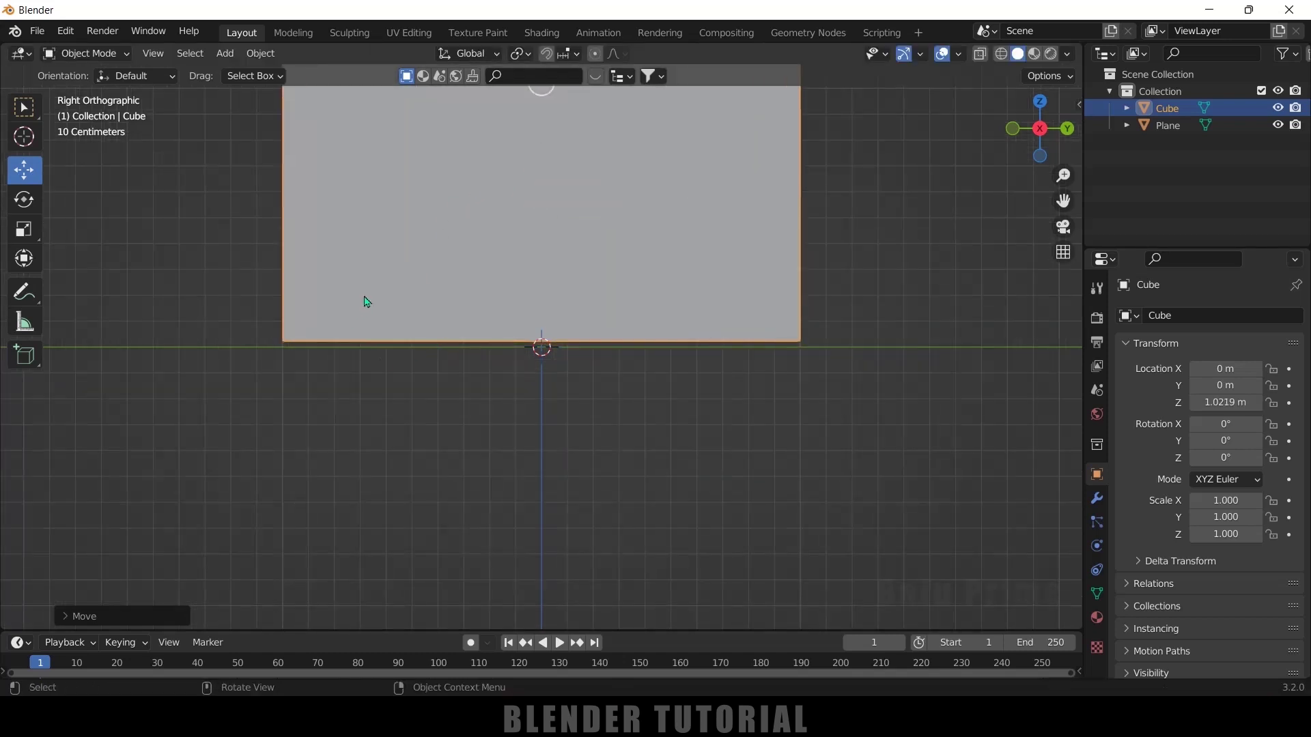
middle_click_drag(363, 301, 449, 353)
scroll(571, 335, "down", 6)
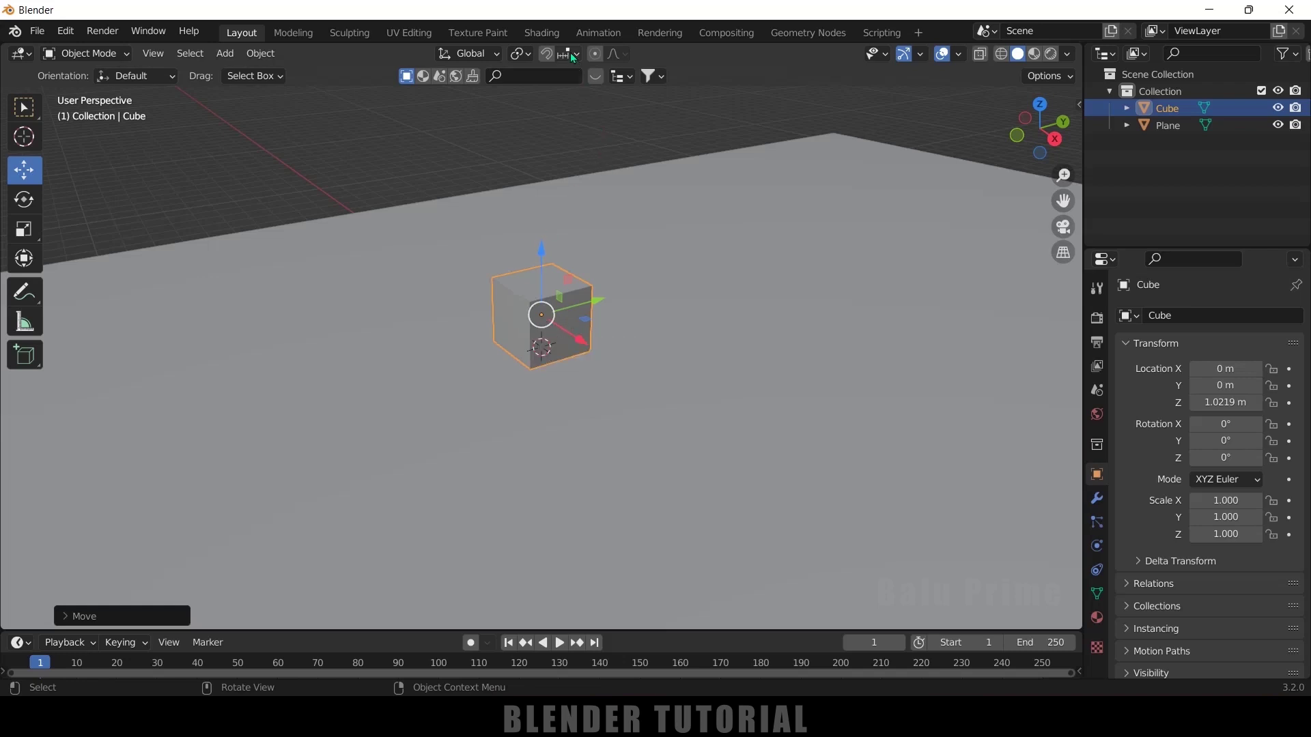
Give the cube a new material and attach Image Texture, Mapping and Texture Coordinate nodes to its Principled BSDF, placed beside the shader.
left_click(543, 33)
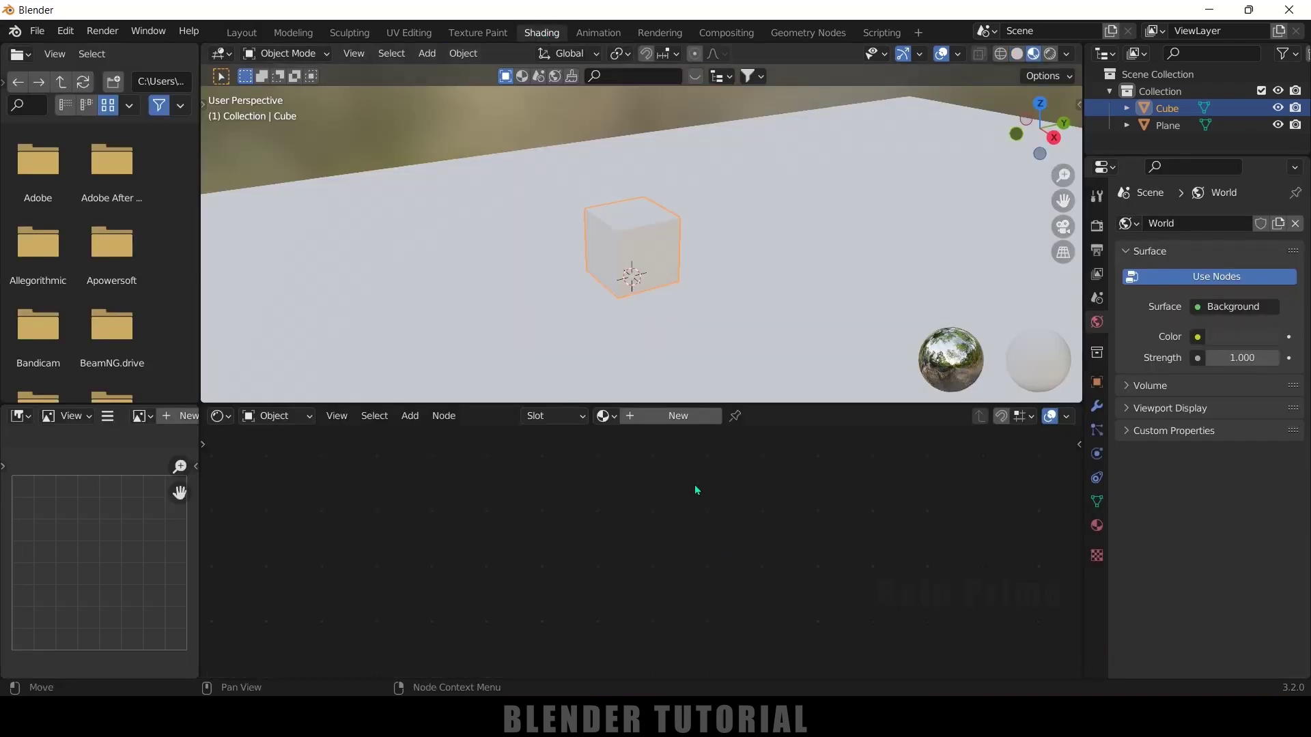
left_click(666, 416)
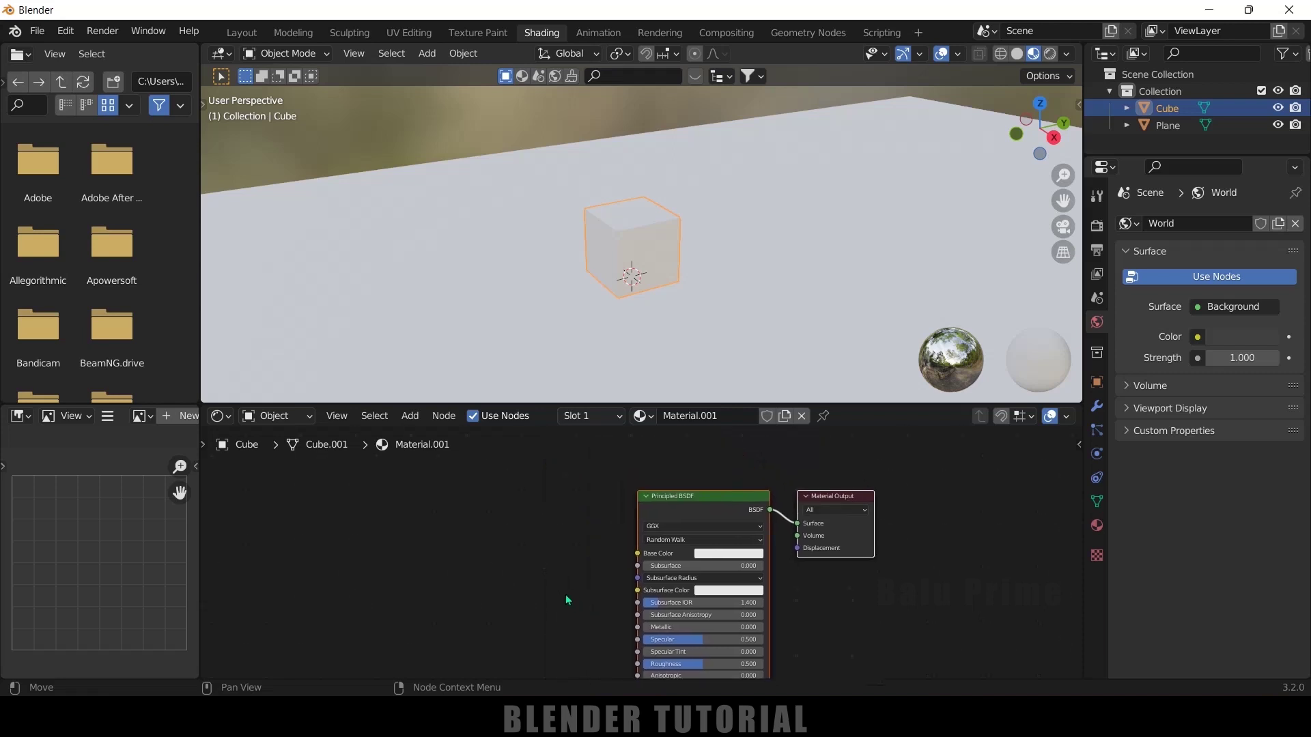
left_click(677, 500)
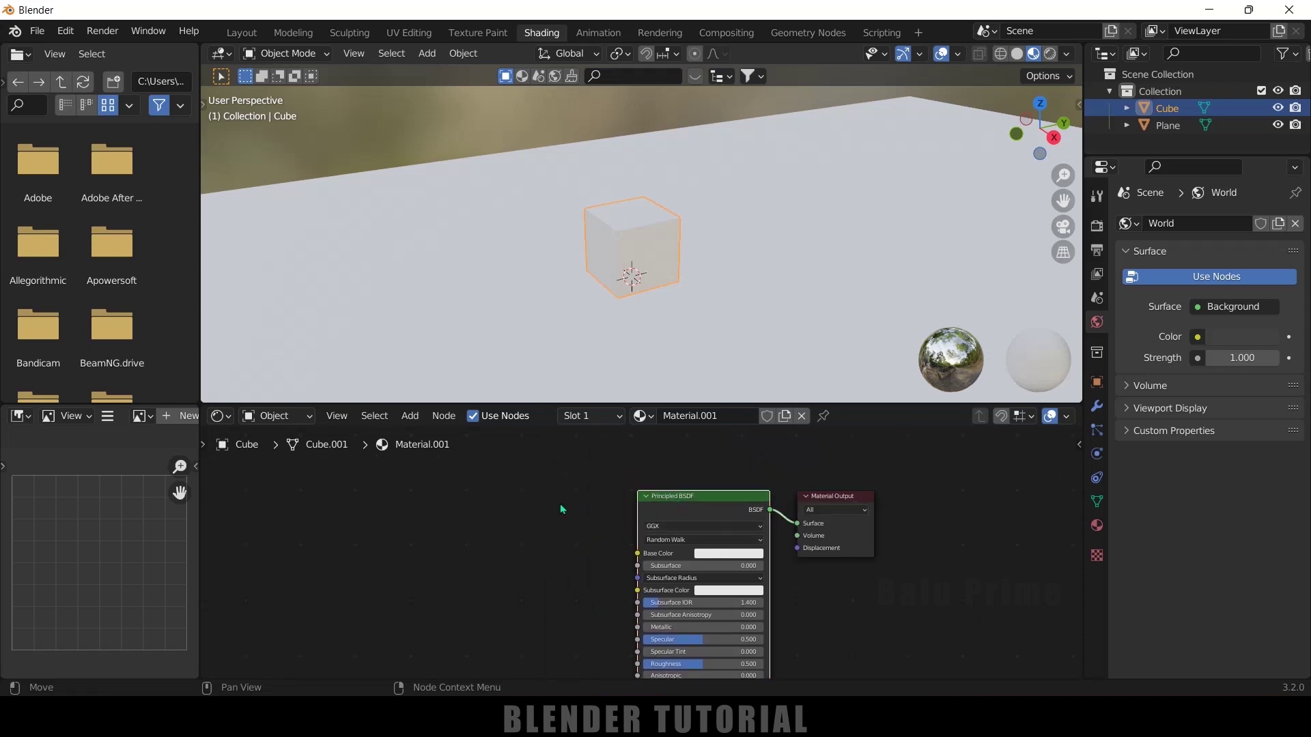
key("ctrl+t")
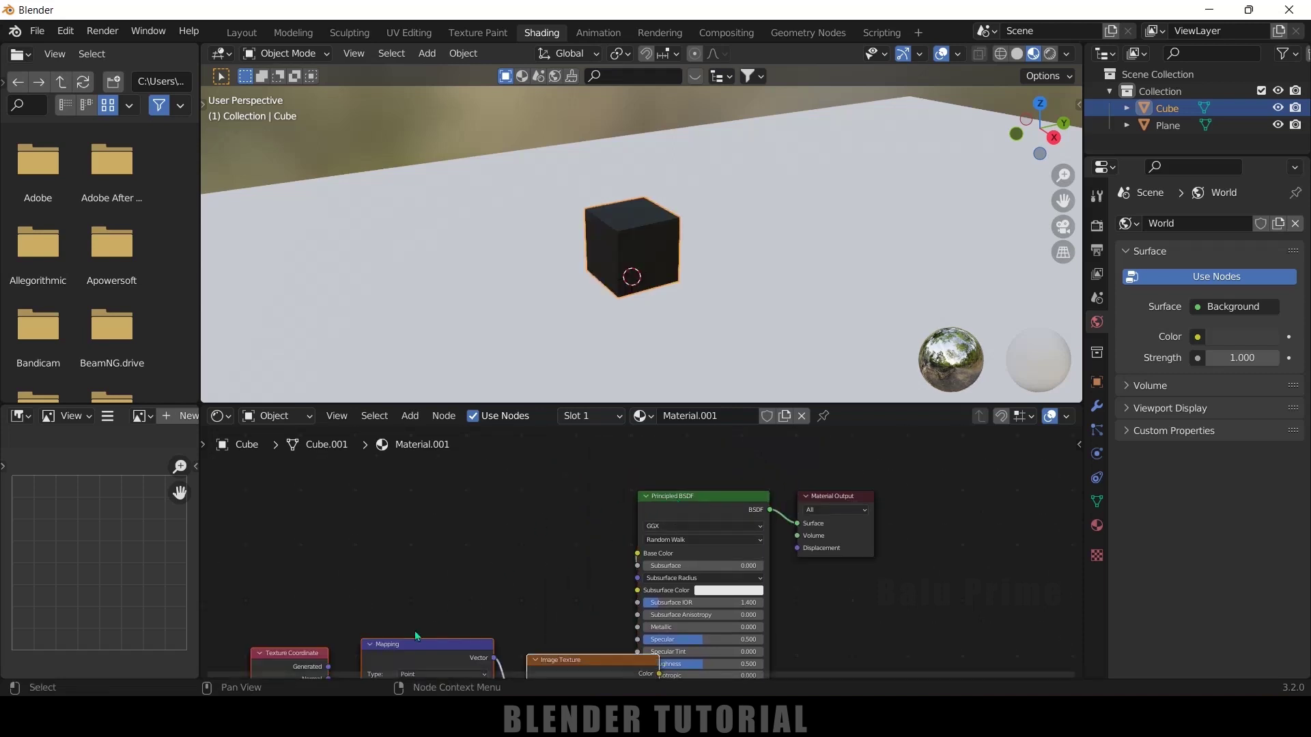
left_click_drag(416, 645, 373, 508)
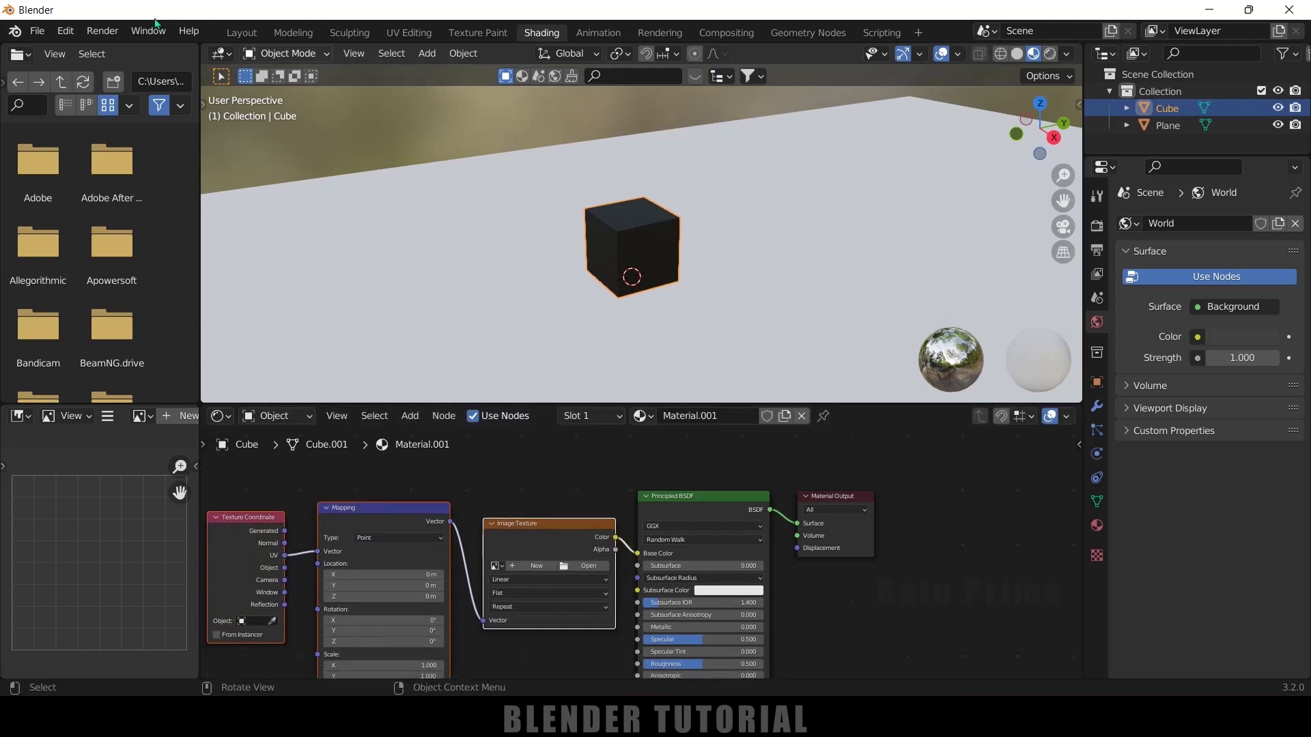
Find the Node Wrangler add-on by searching for "node", make sure it is enabled, and save the preferences.
left_click(73, 39)
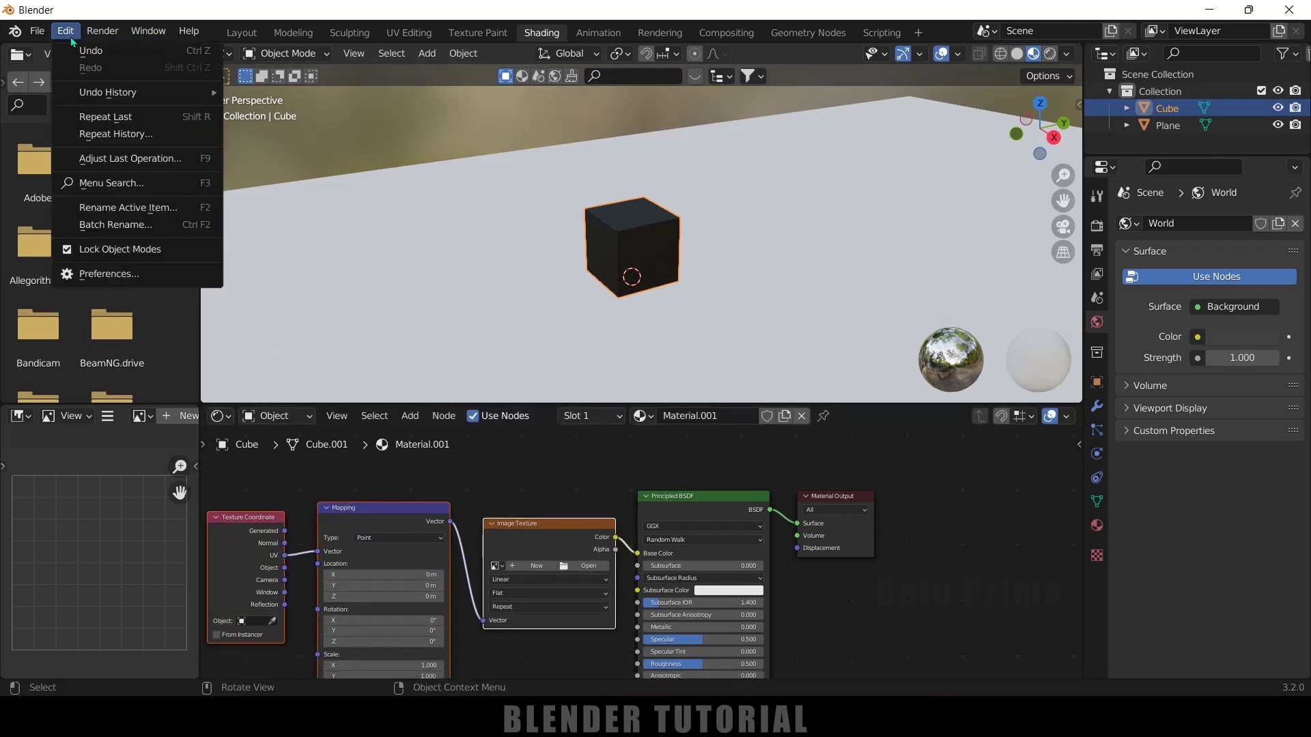
left_click(100, 275)
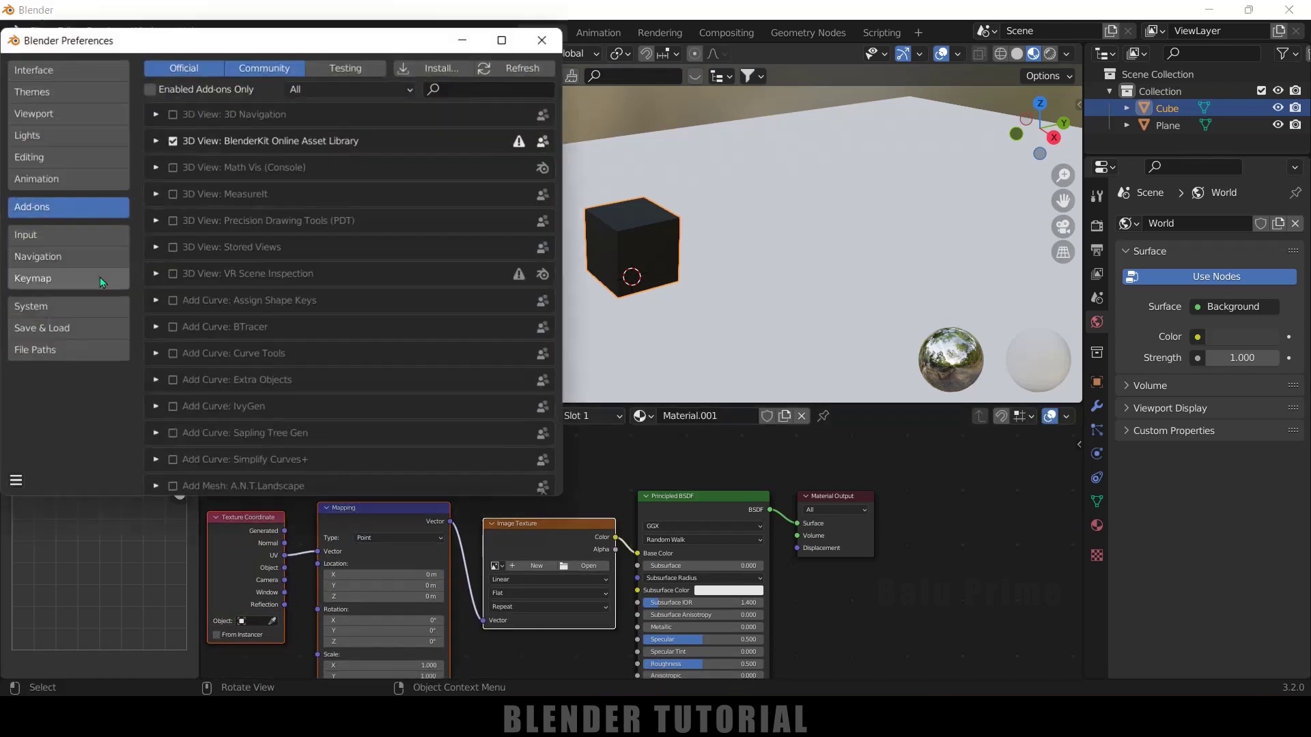
left_click(447, 88)
type("node")
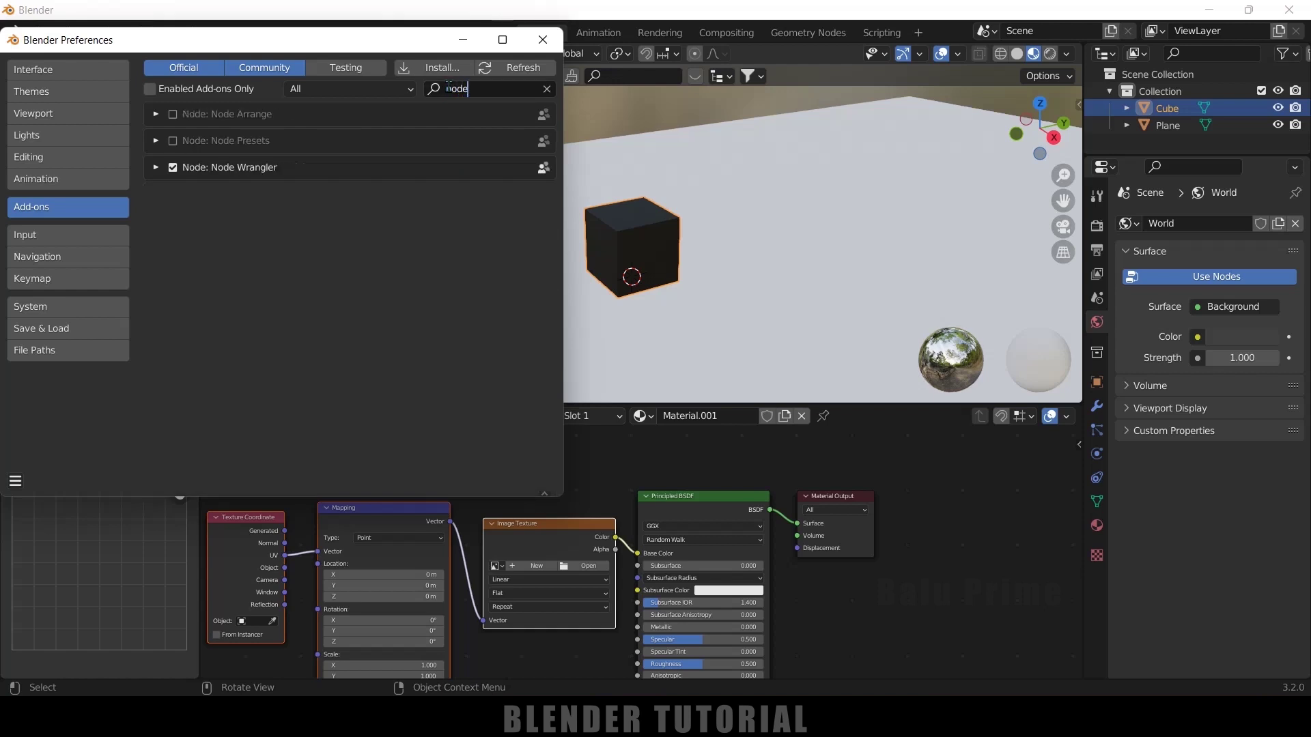
left_click(170, 170)
left_click(170, 169)
left_click(15, 483)
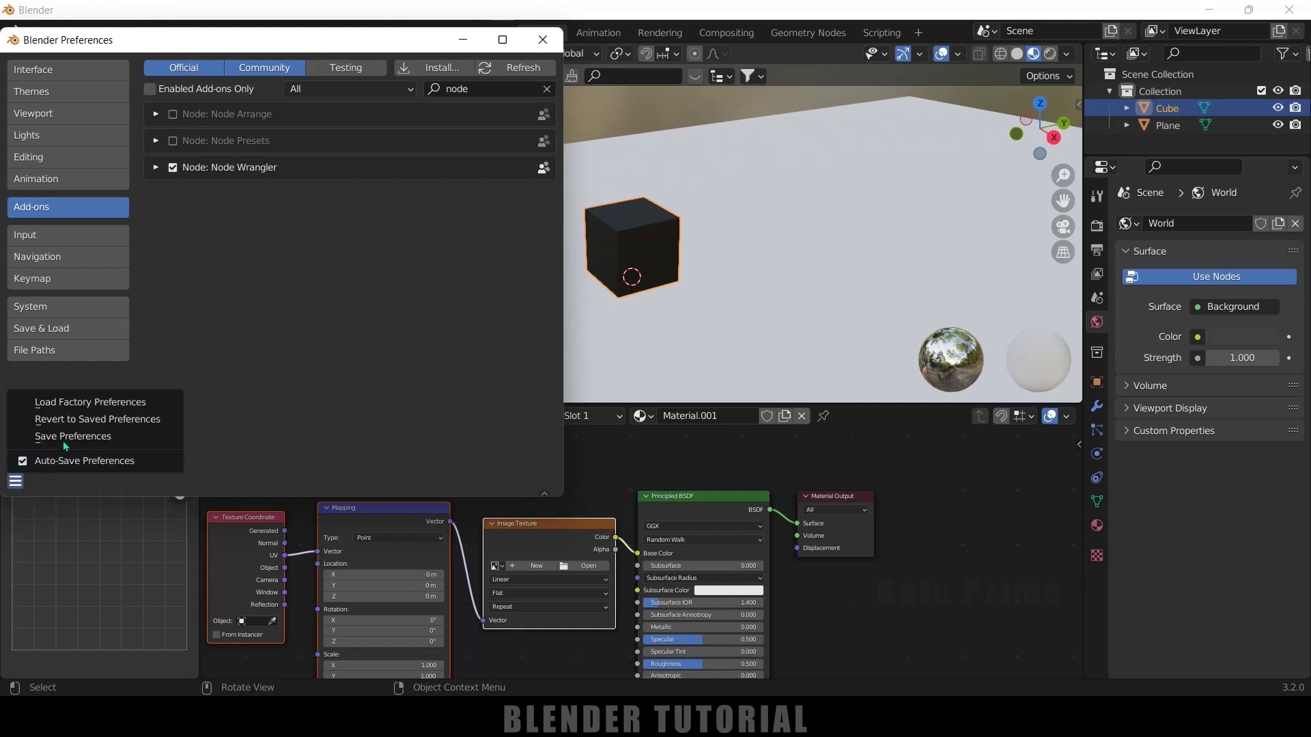
left_click(68, 437)
left_click(542, 40)
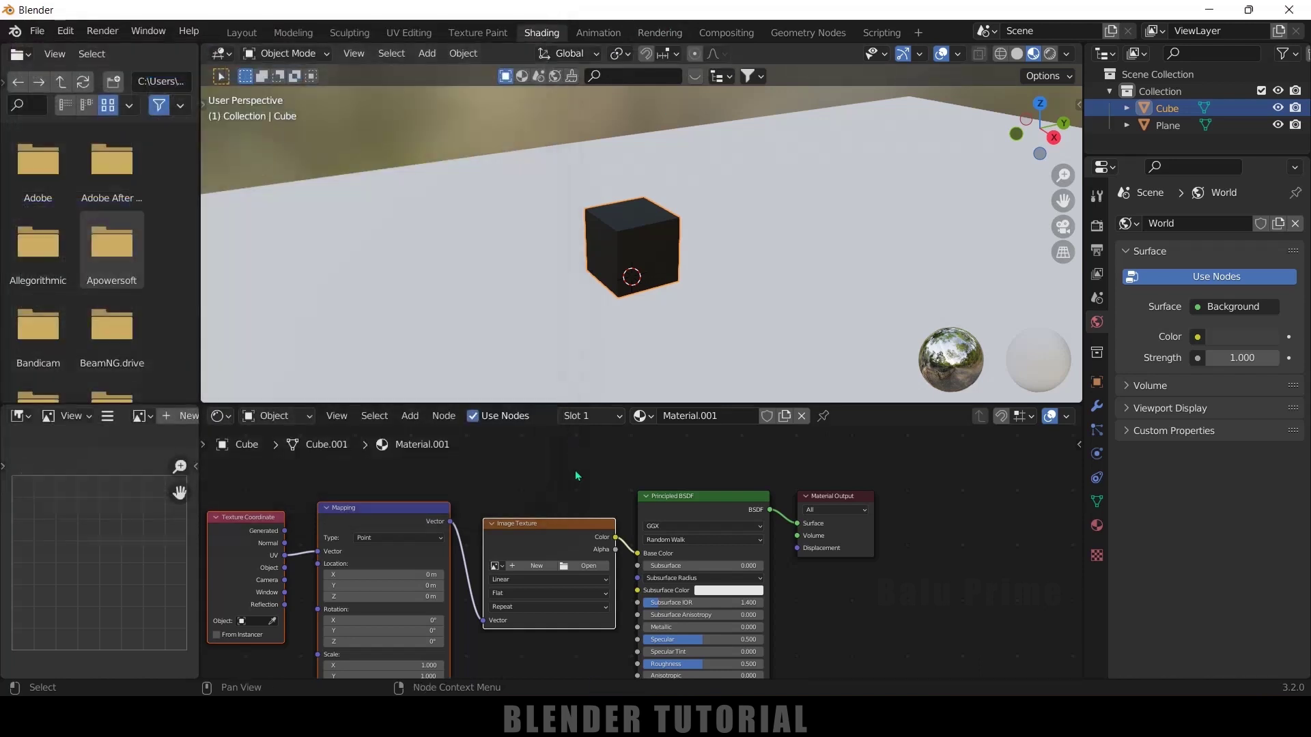
Load the dark wood plank image ending in 3750272.jpg from the wood textures folder into the cube's Image Texture node.
left_click(685, 497)
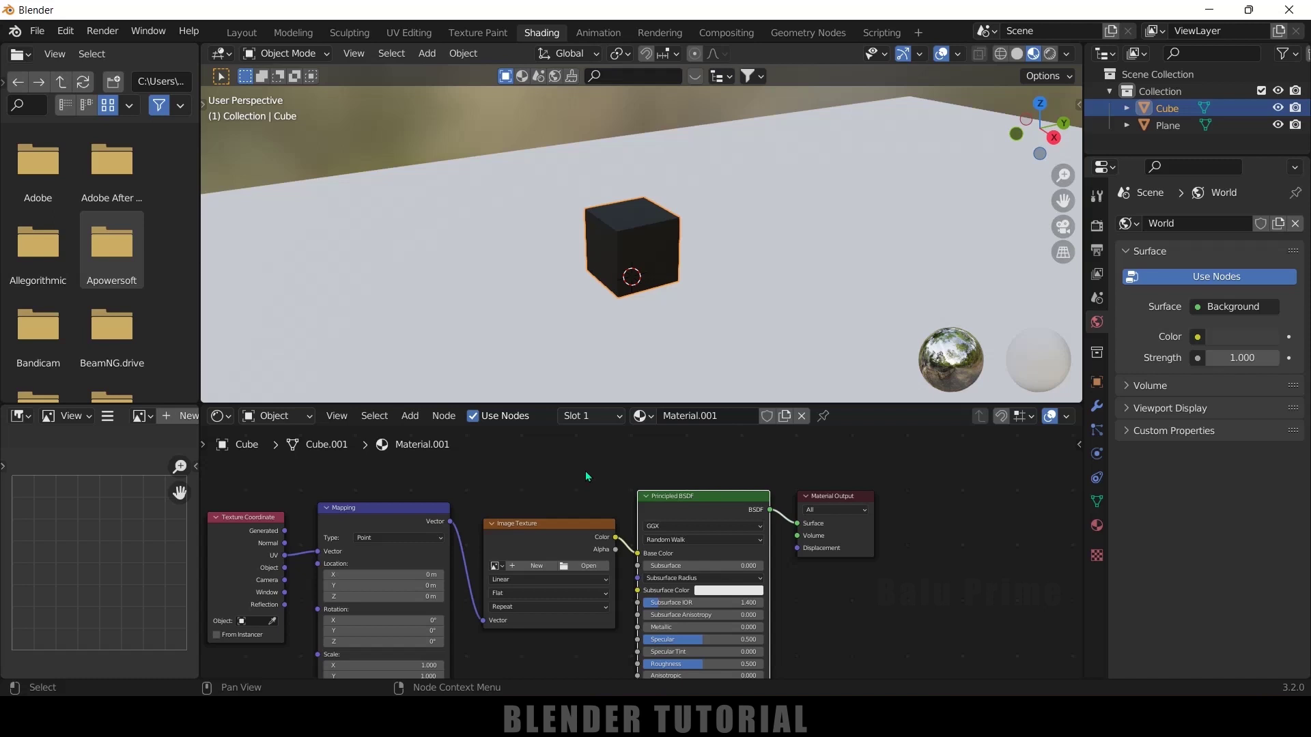
middle_click_drag(582, 475, 682, 441)
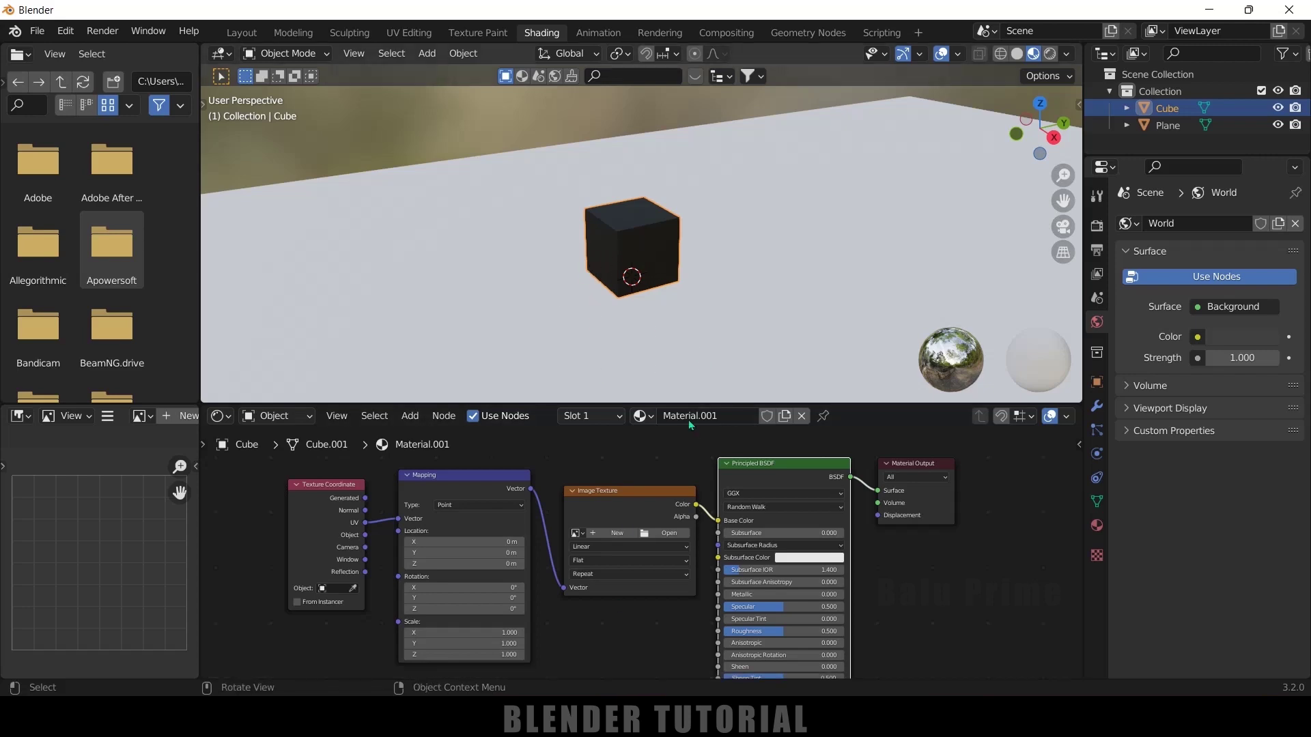
left_click(671, 534)
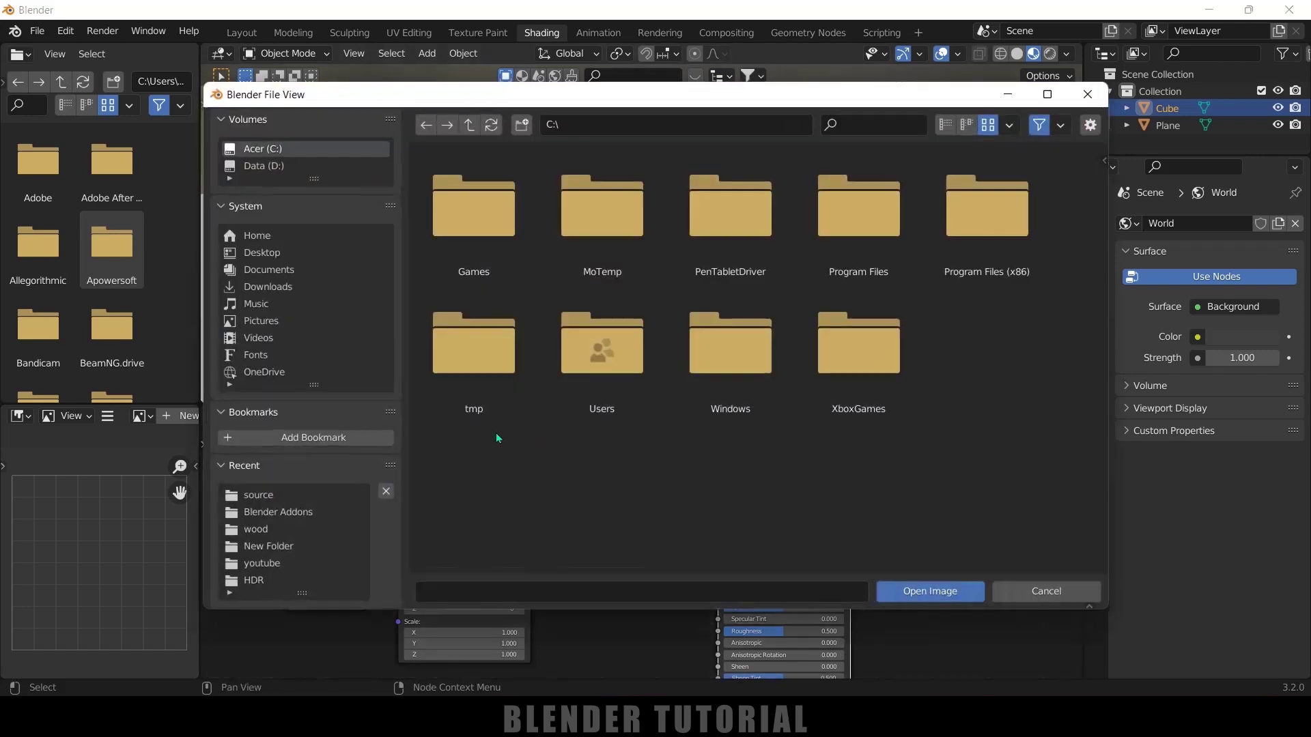
left_click(256, 529)
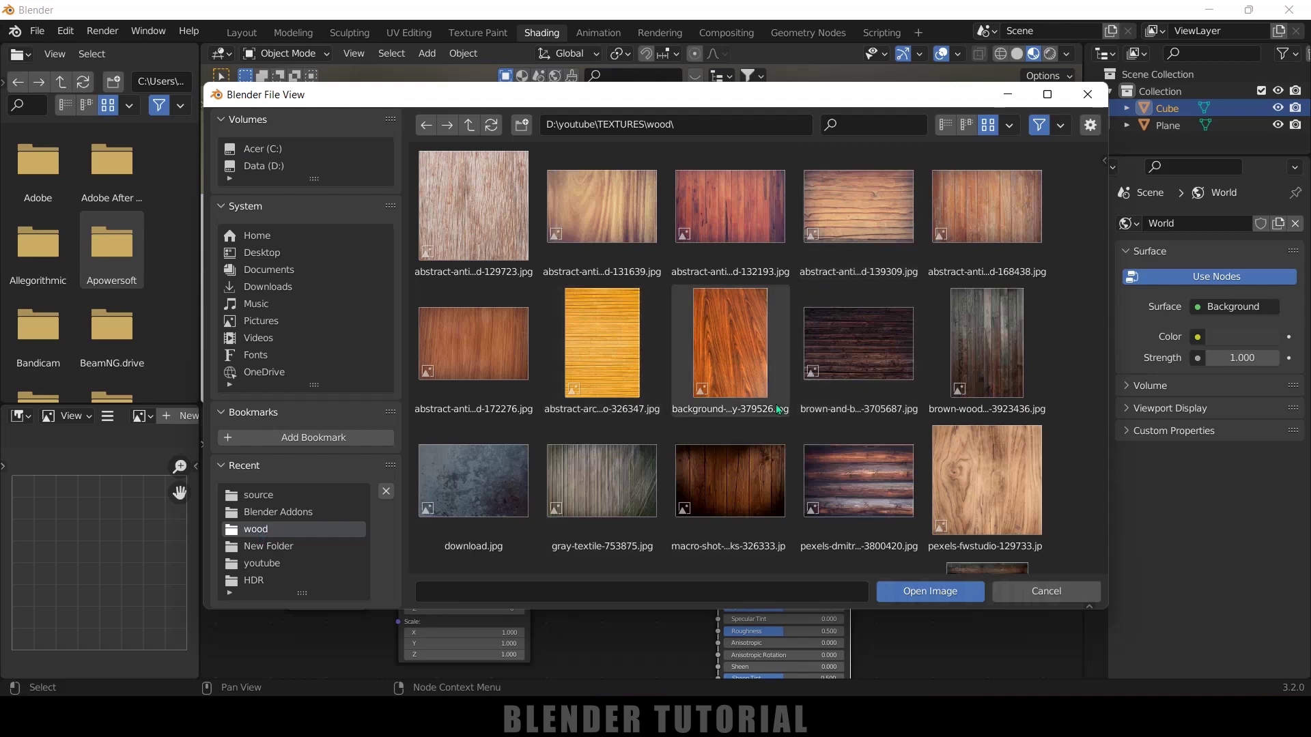
scroll(775, 405, "down", 5)
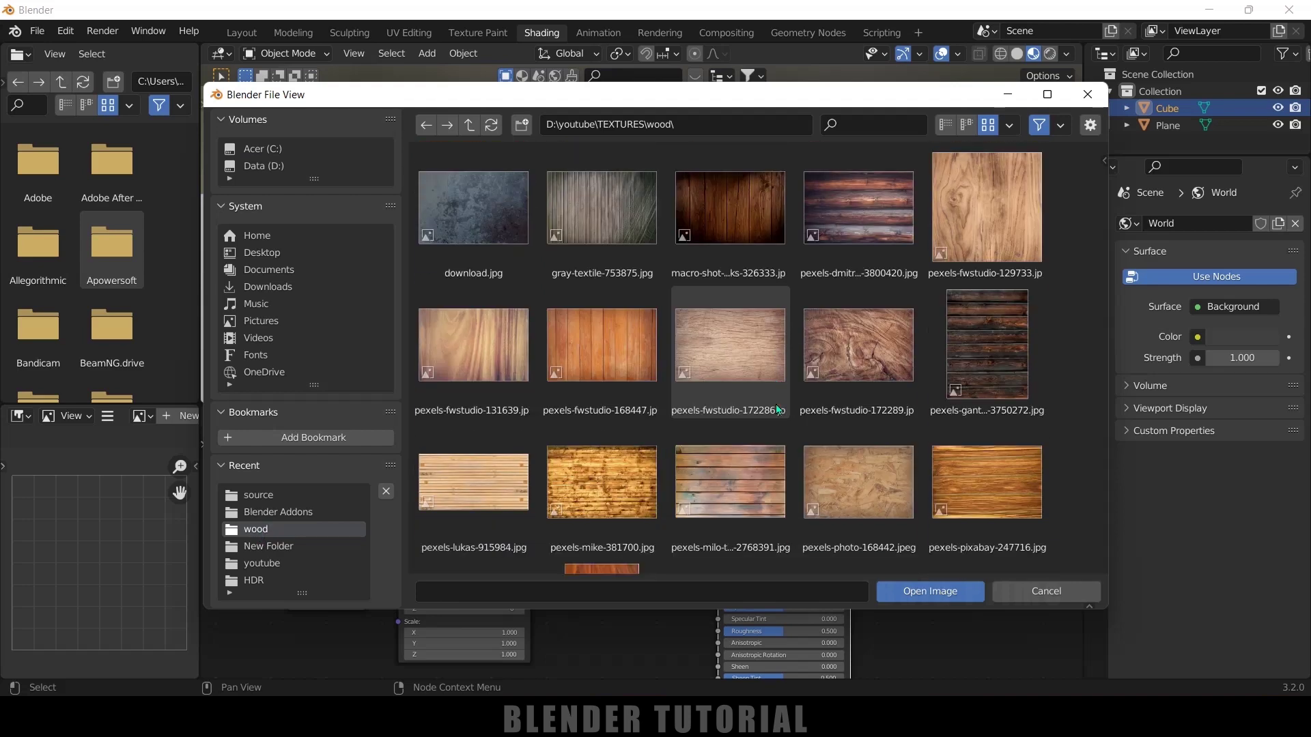
left_click(1018, 339)
left_click(928, 591)
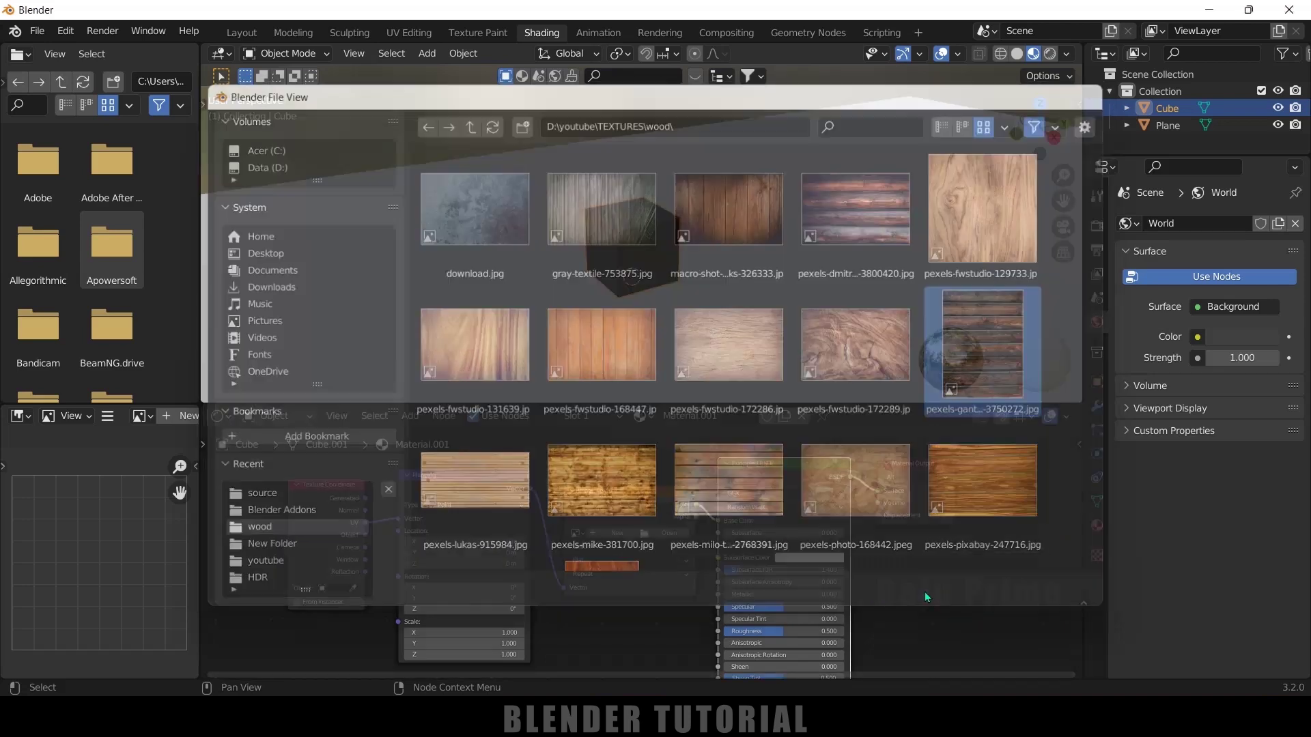
scroll(720, 289, "up", 3)
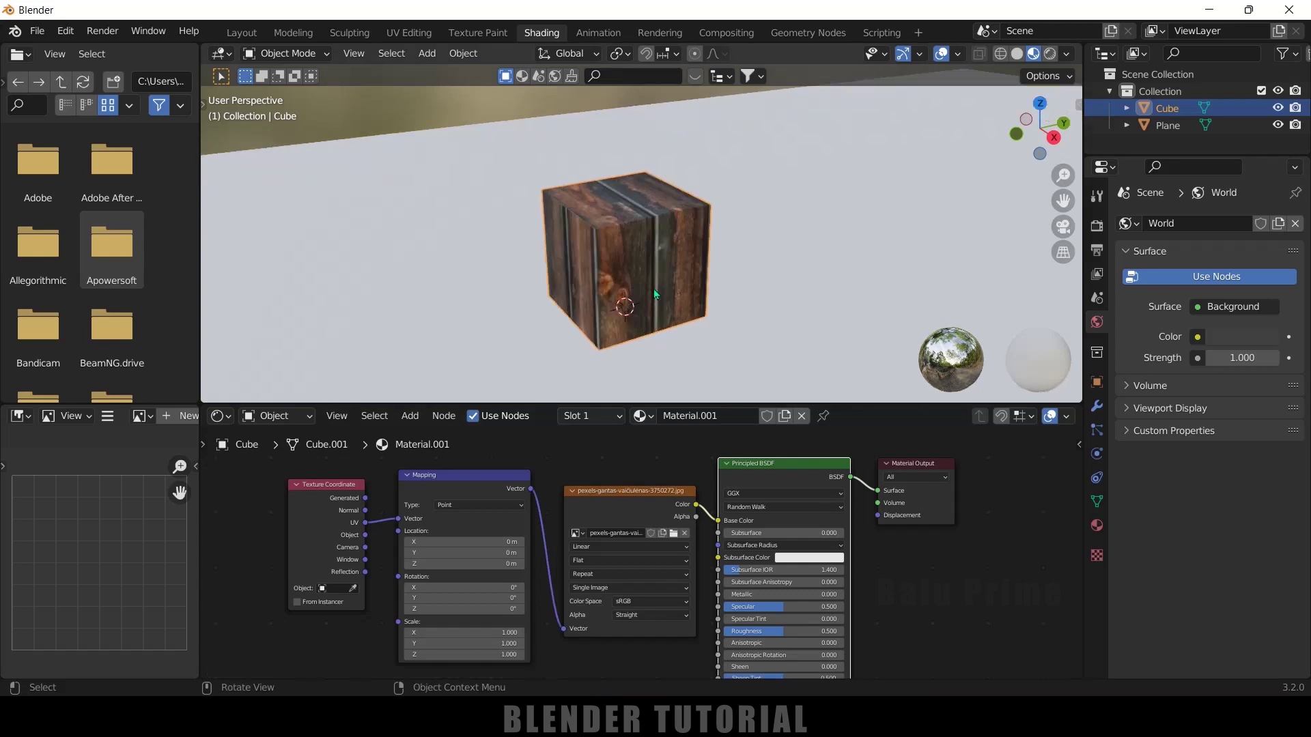
middle_click_drag(653, 289, 687, 261)
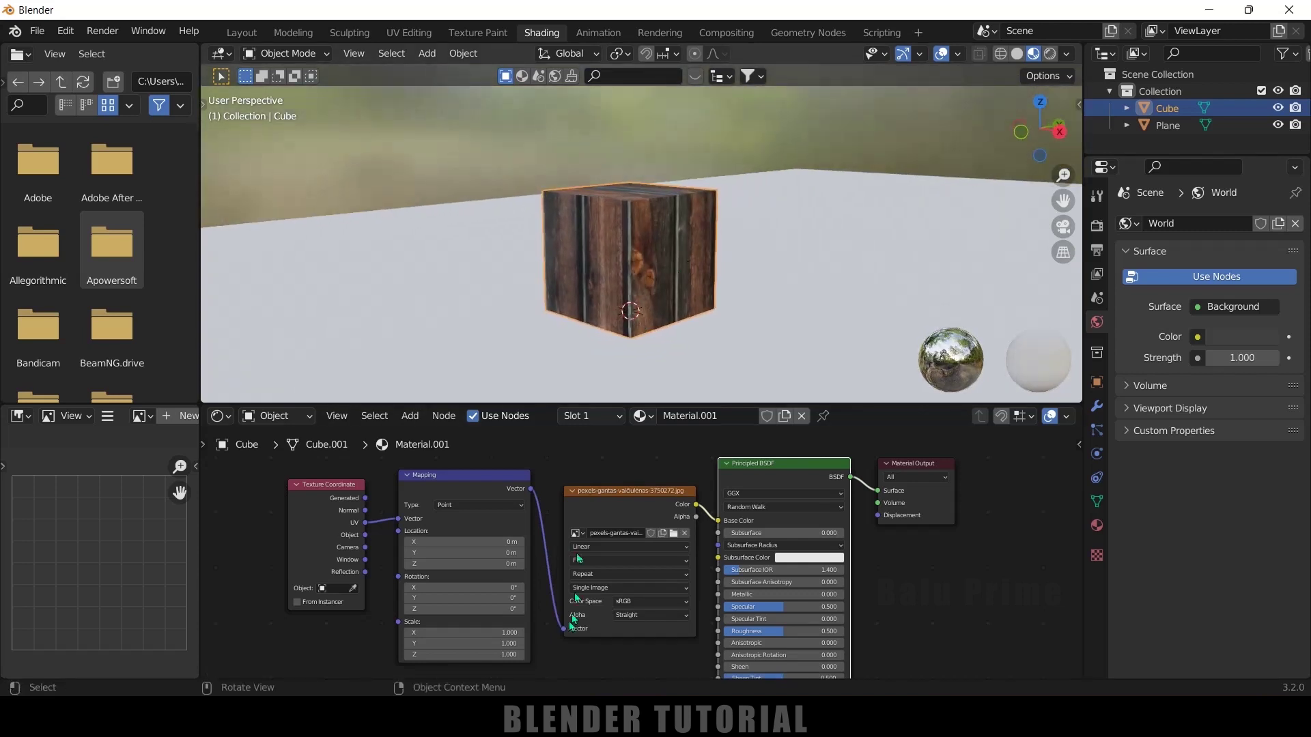
Set the Mapping node's X scale to 3.
left_click(487, 631)
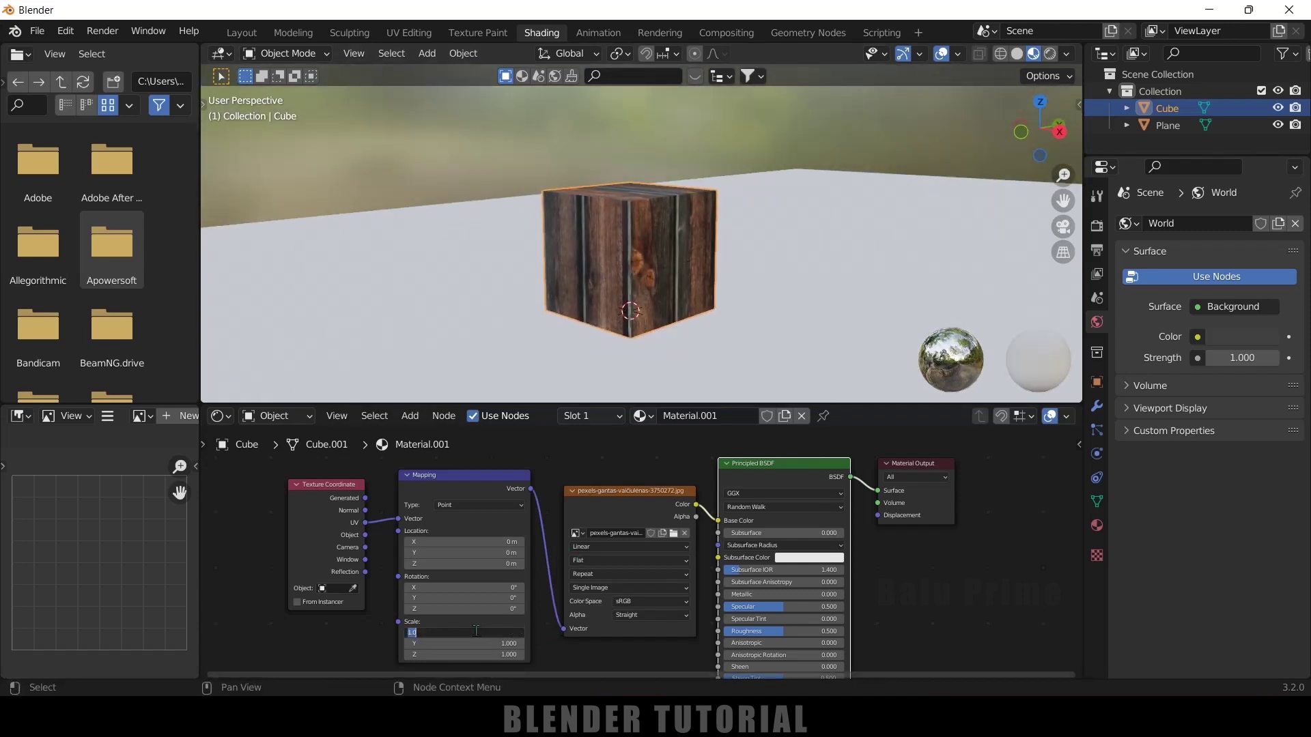
type("3")
key("Return")
middle_click_drag(666, 273, 650, 268)
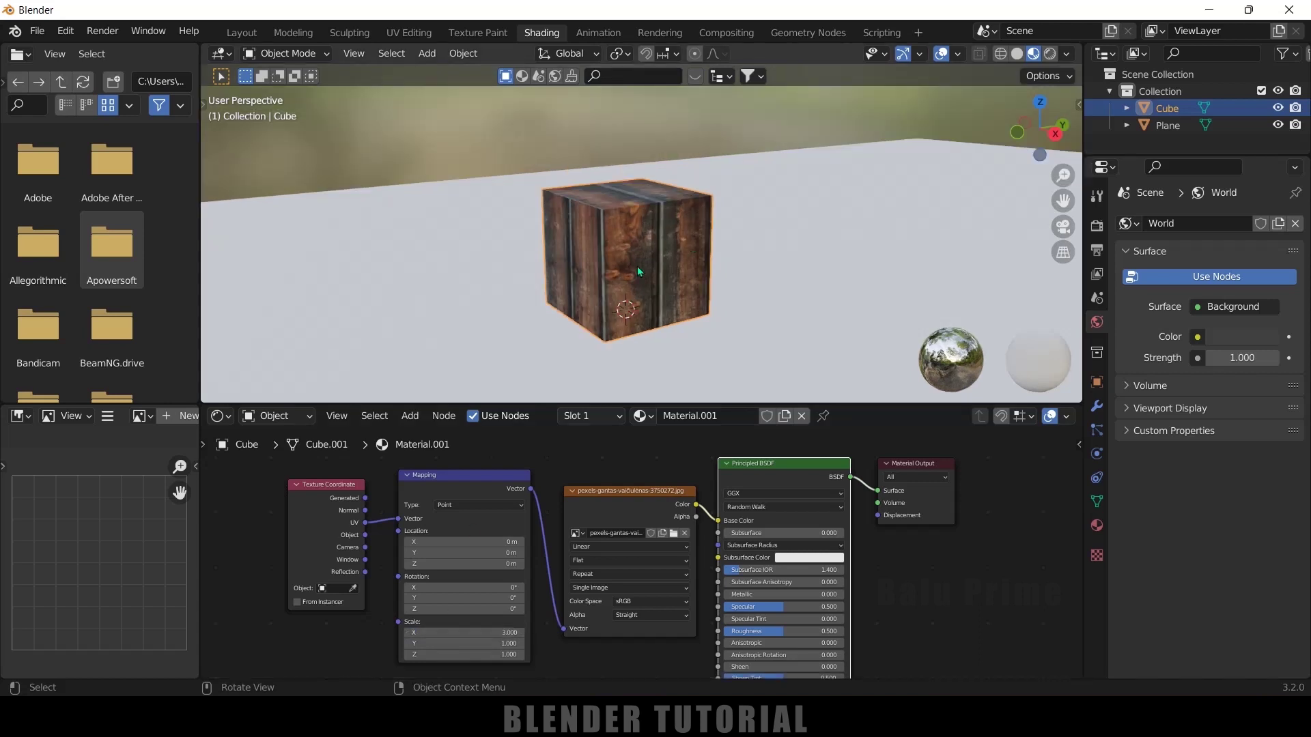
Unwrap the cube with Smart UV Project using the default options and return to Object Mode.
key("Tab")
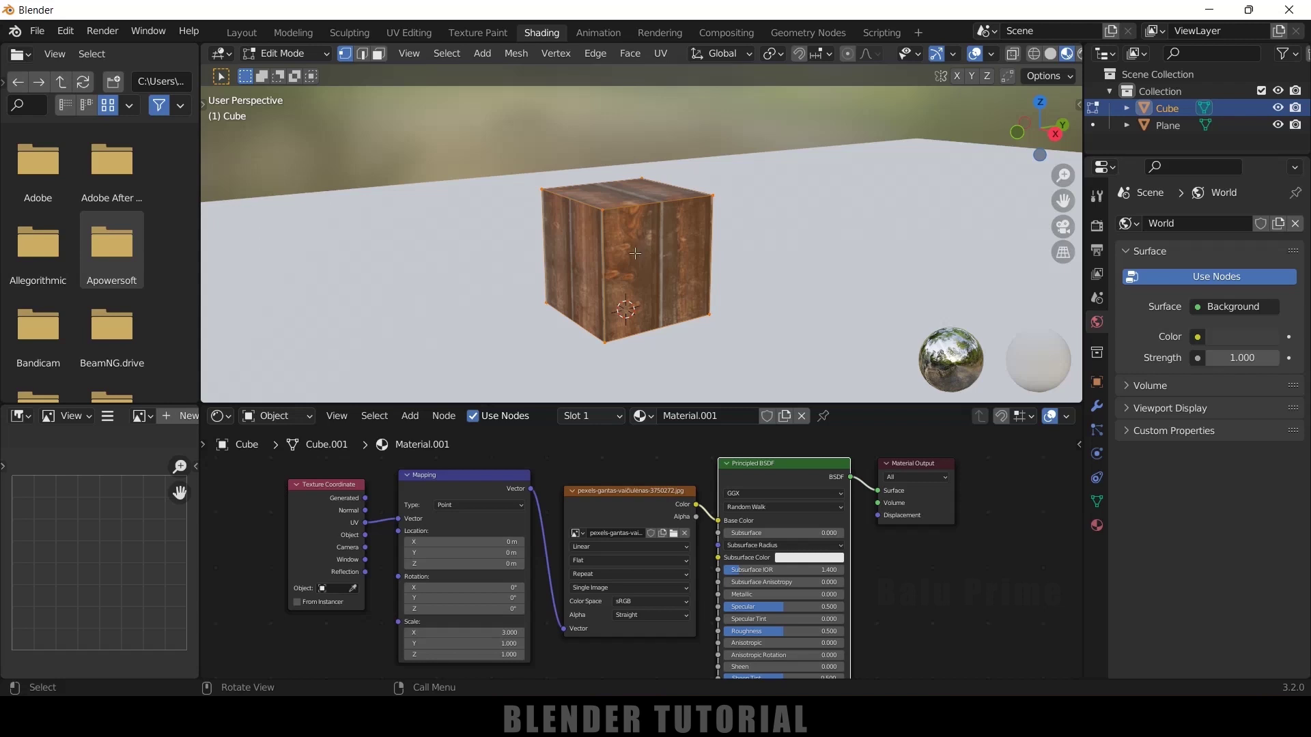
key("u")
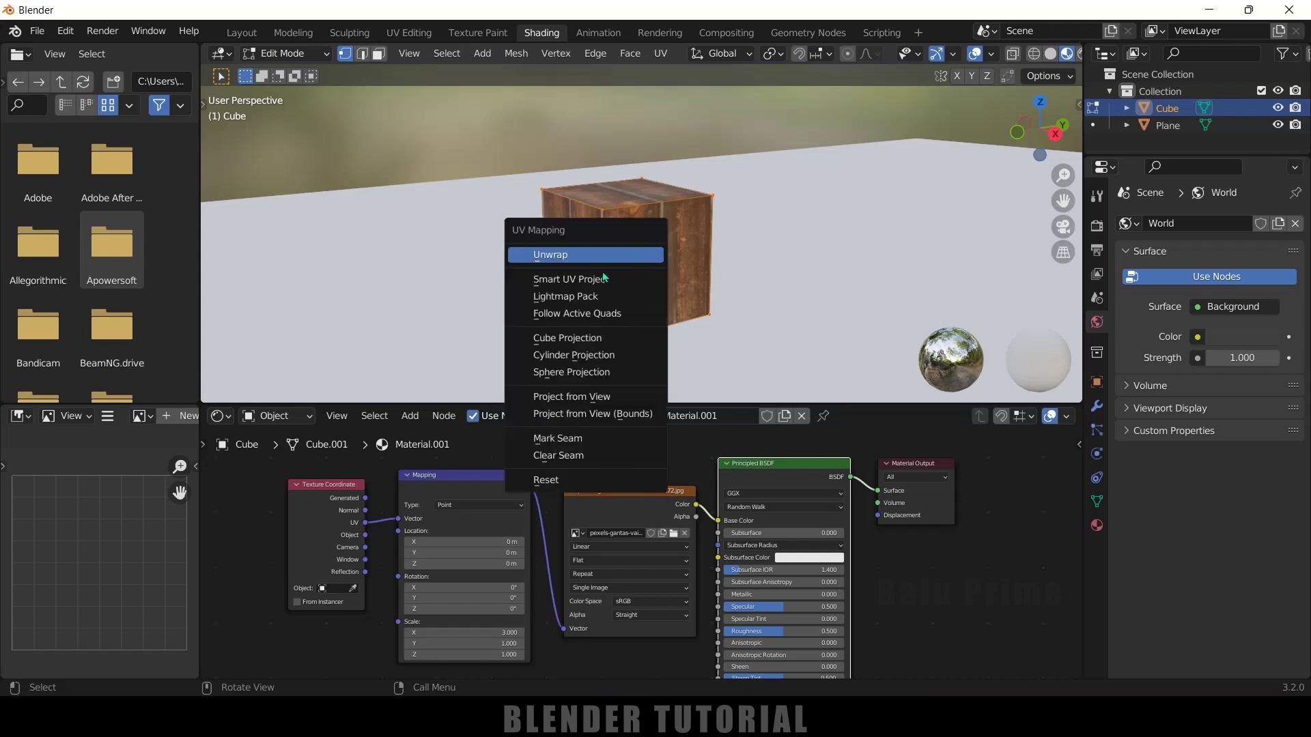
left_click(604, 279)
left_click(596, 410)
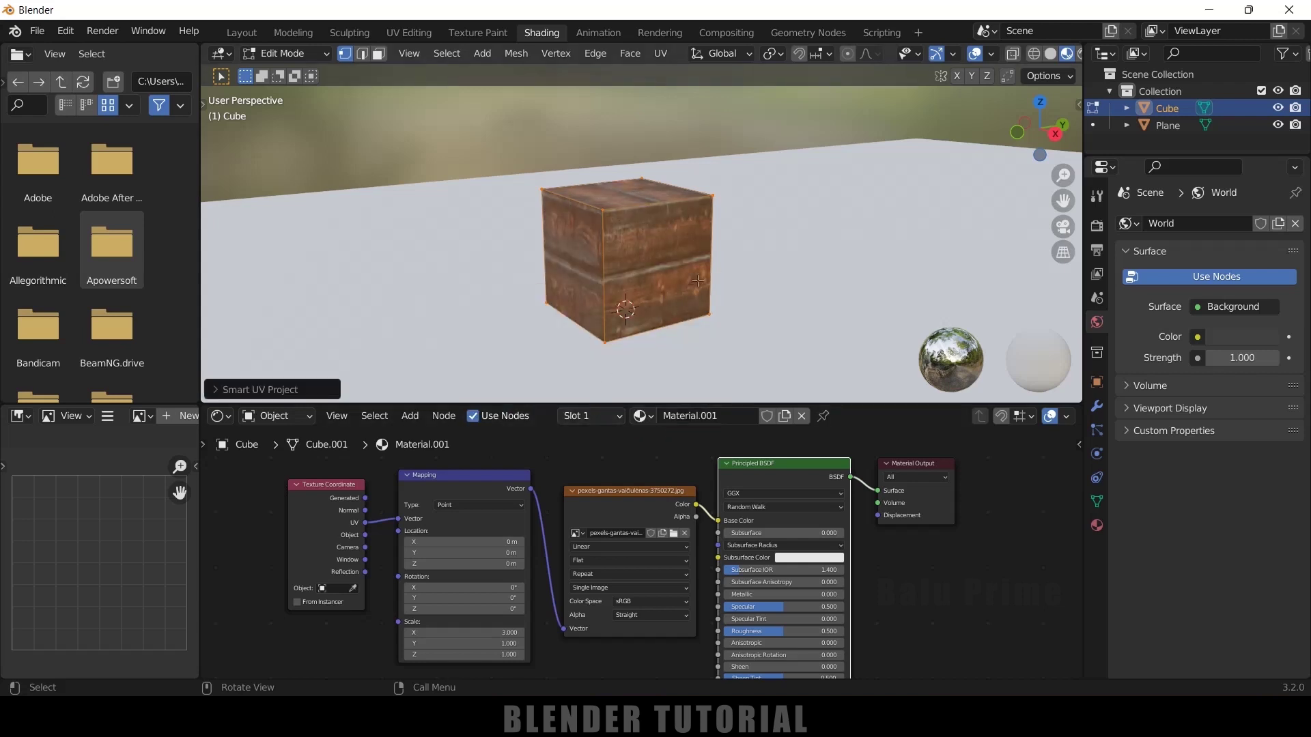
key("Tab")
middle_click_drag(698, 280, 608, 328)
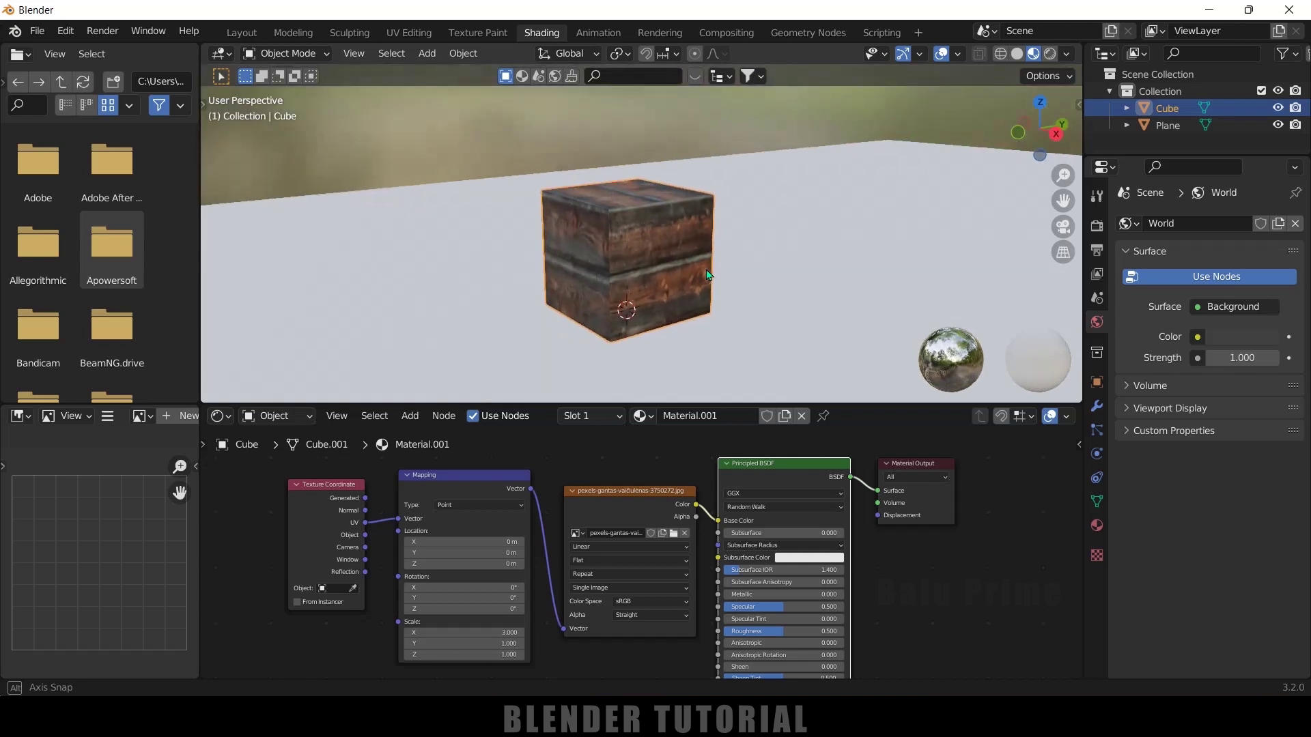
Set the Mapping node's X scale to 5.
left_click(497, 632)
type("5")
key("Return")
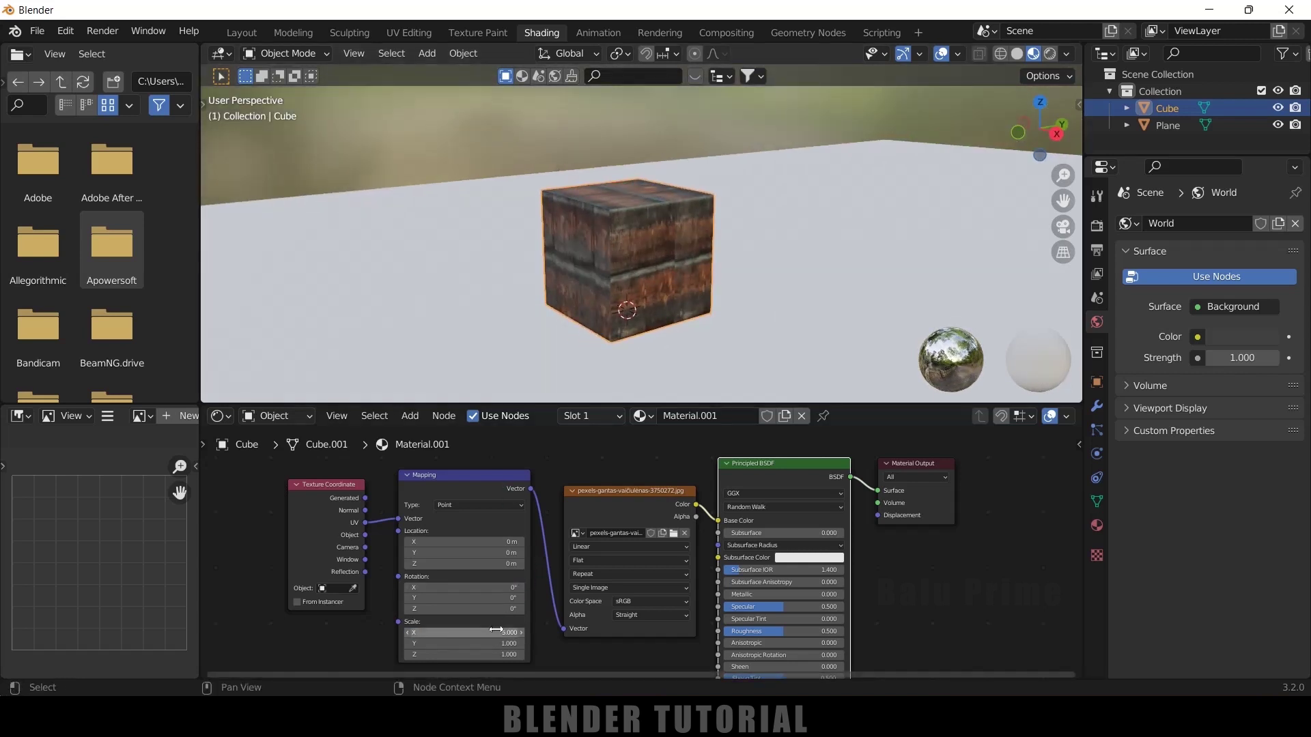
Set the Mapping node's Y scale to 2.
left_click(508, 644)
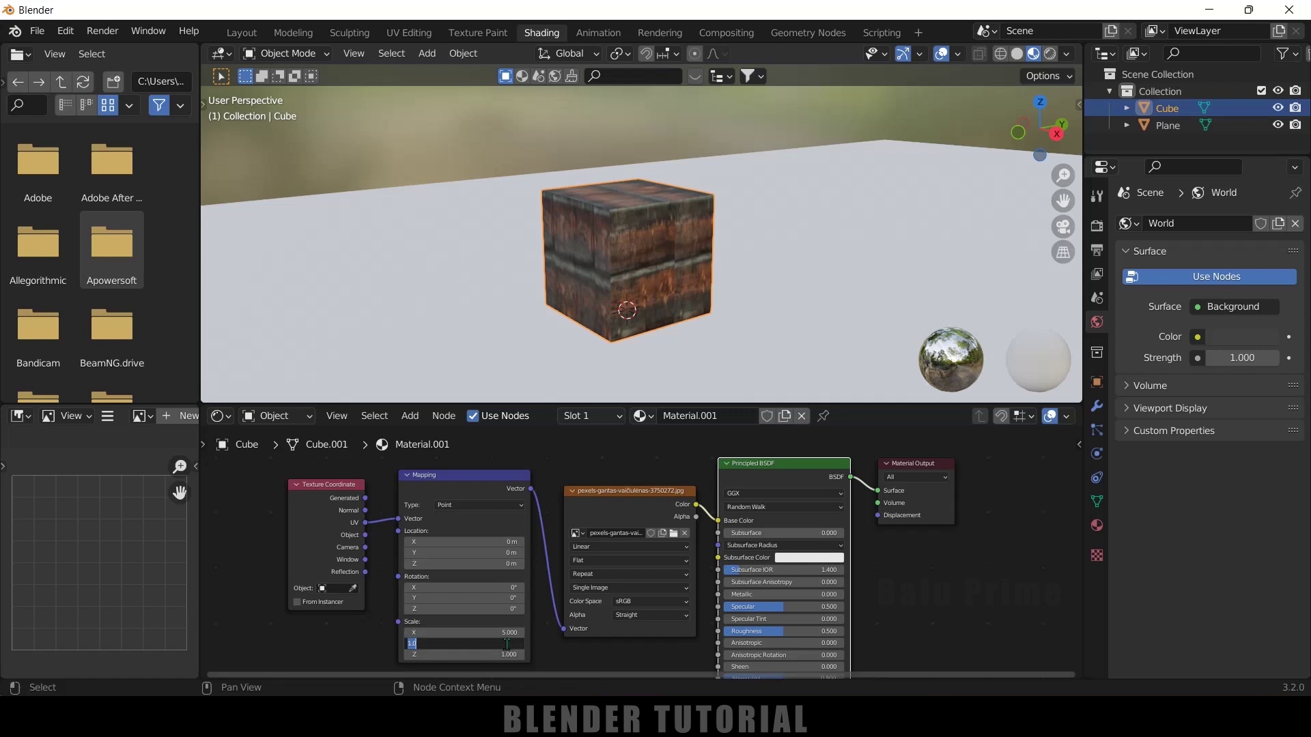
type("2")
key("Return")
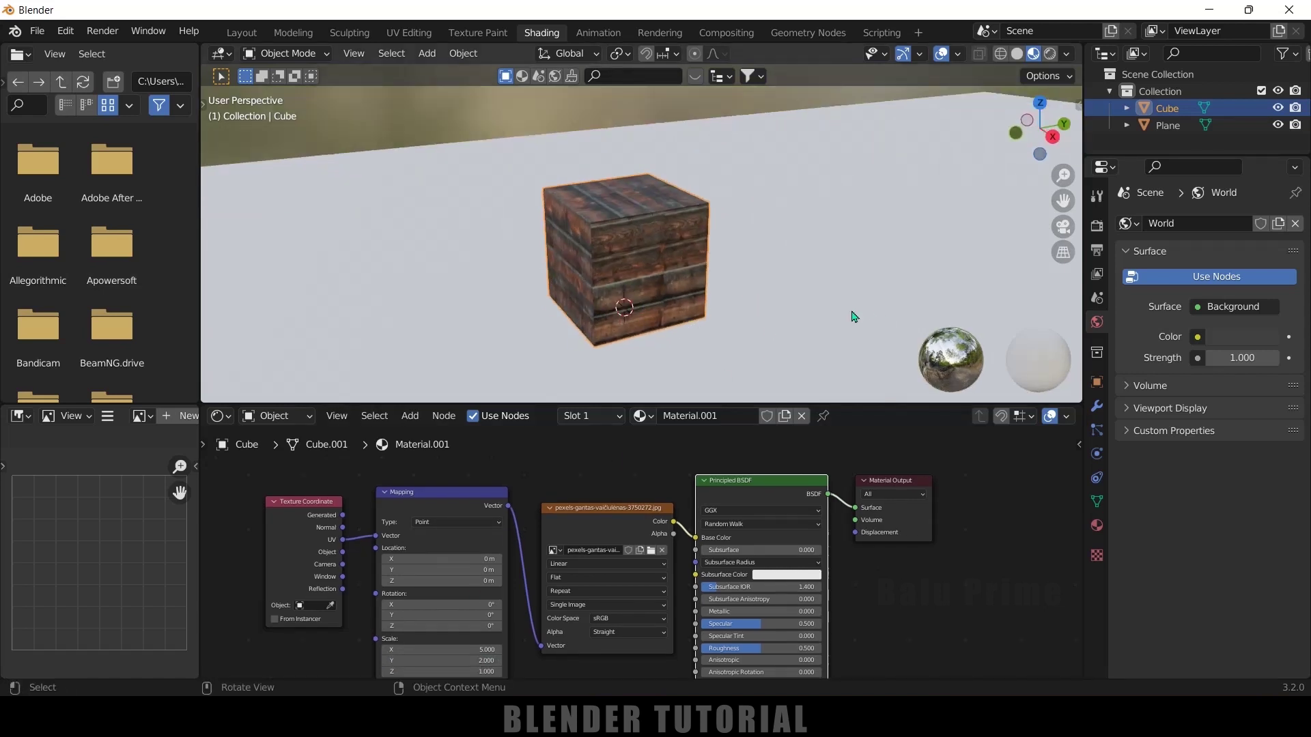
middle_click_drag(771, 328, 855, 316)
Switch to the Layout workspace and add an Array modifier to the cube.
left_click(231, 36)
left_click(583, 297)
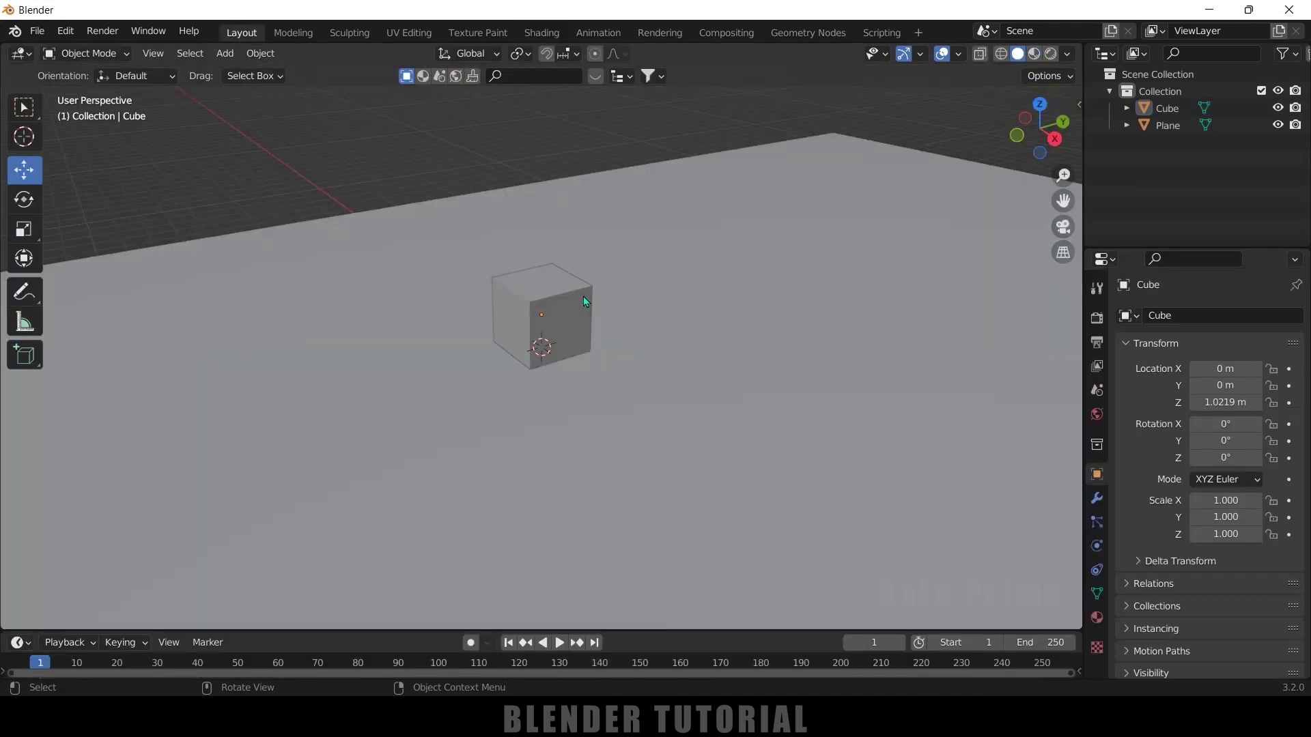
left_click(576, 318)
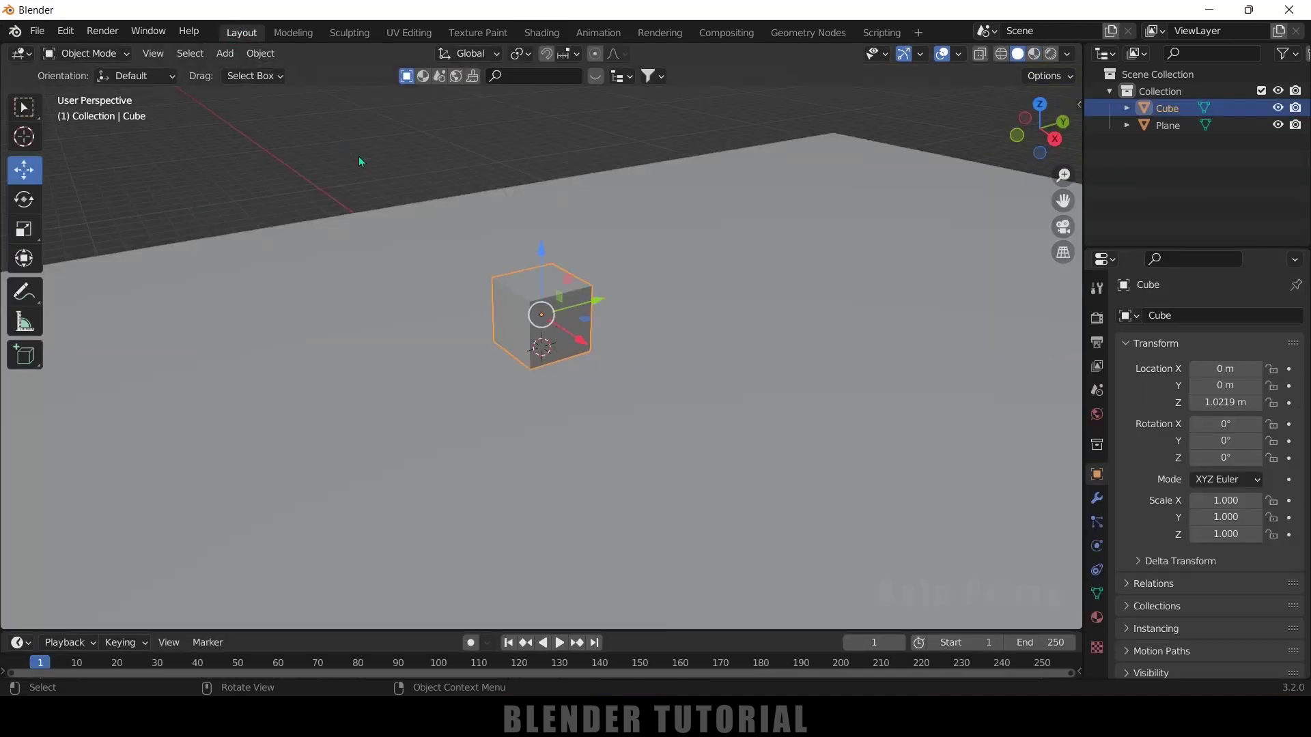
left_click(358, 156)
left_click(544, 316)
left_click(1097, 498)
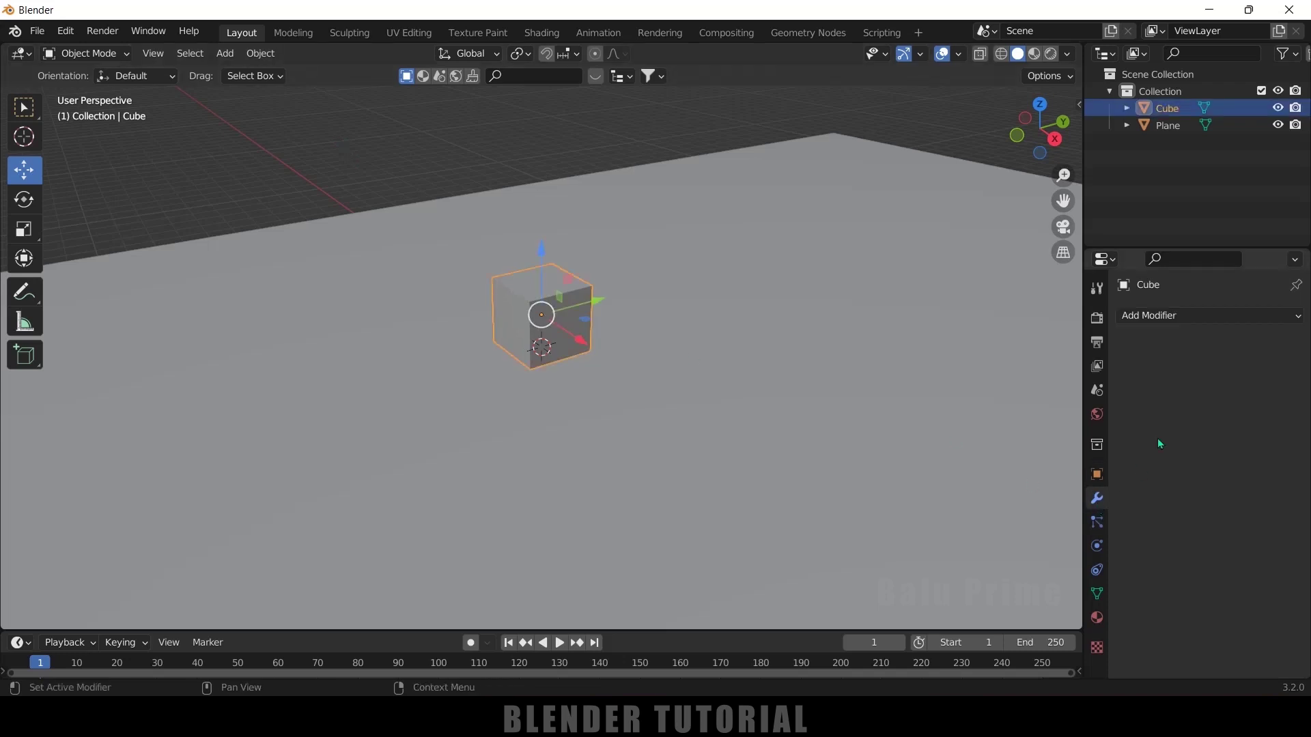
left_click(1169, 315)
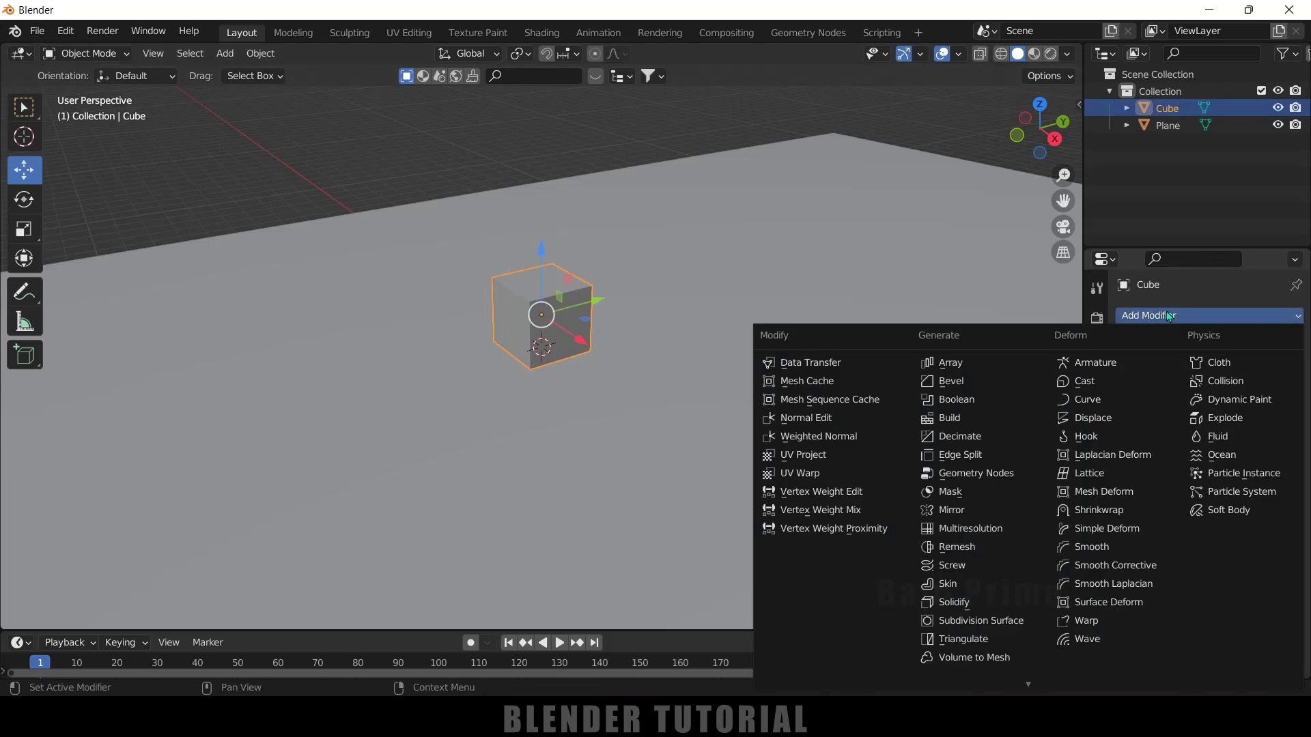
left_click(969, 360)
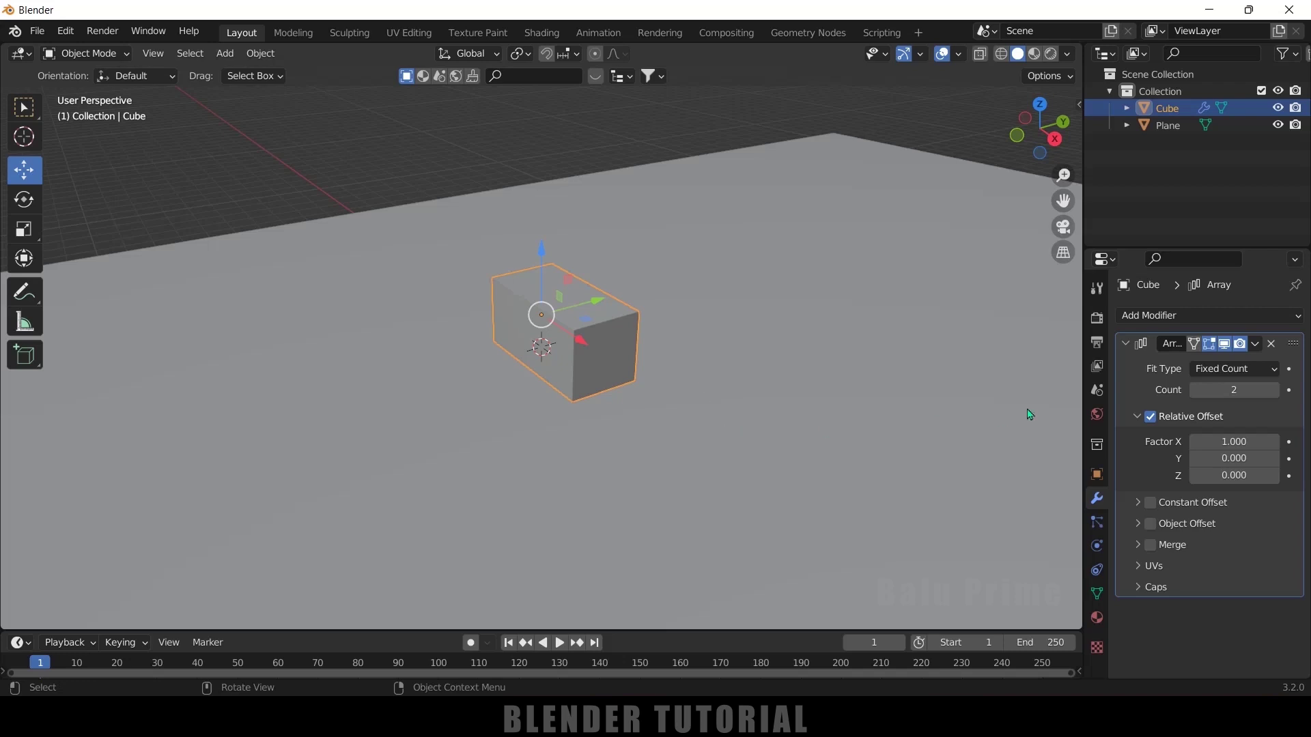
Set the Array modifier's count to 5.
left_click(1226, 394)
type("5")
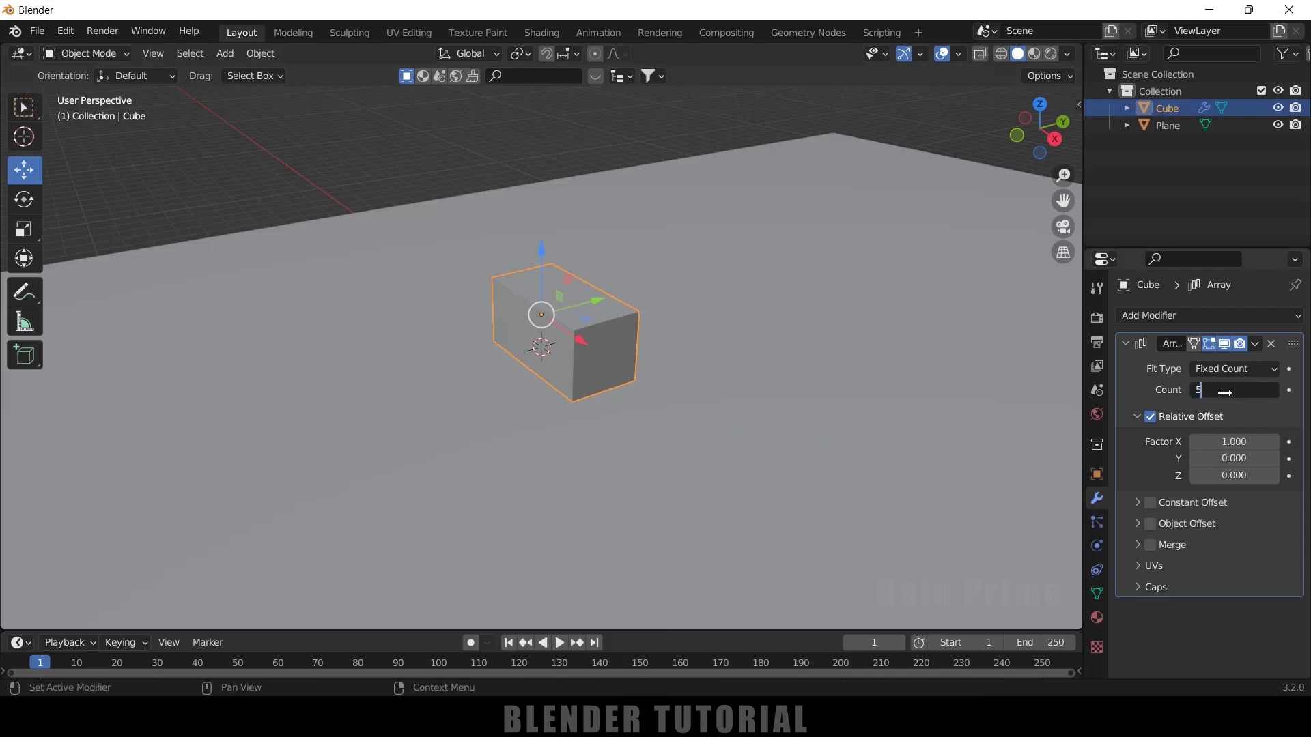
key("Return")
scroll(394, 333, "down", 4)
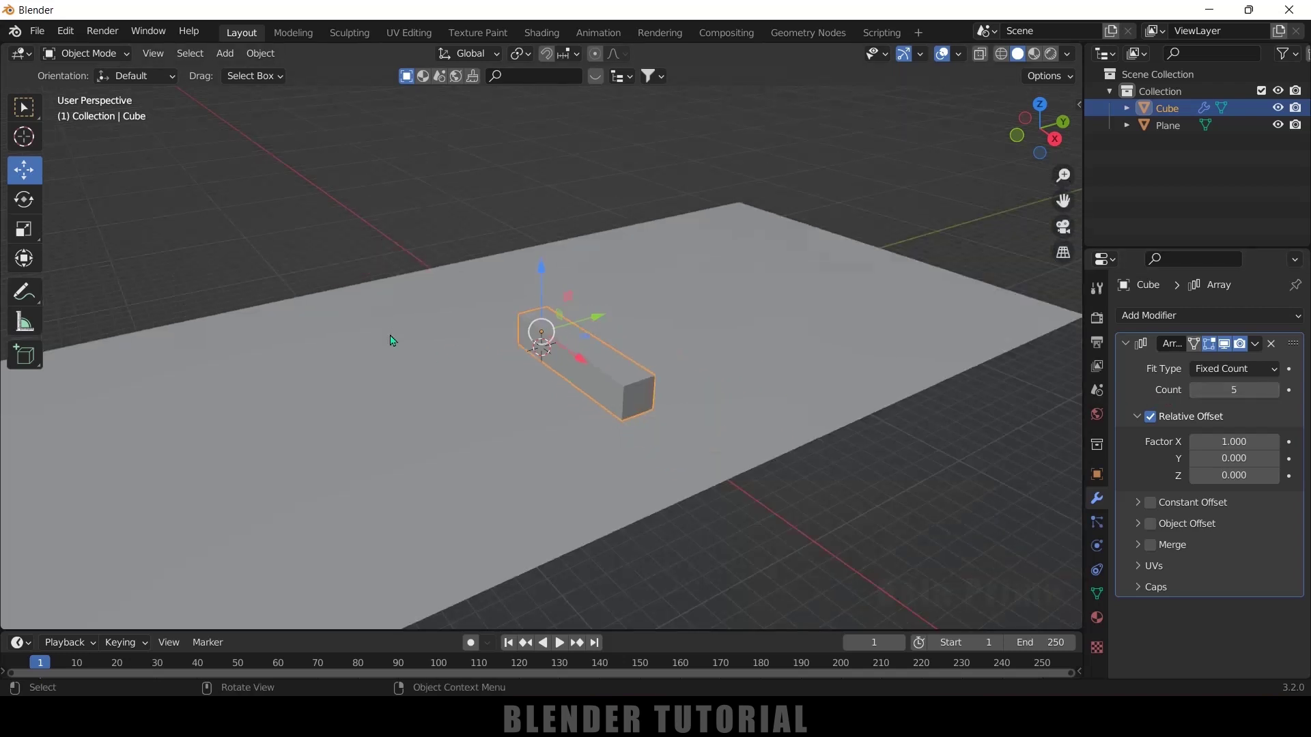
middle_click_drag(394, 335, 471, 478)
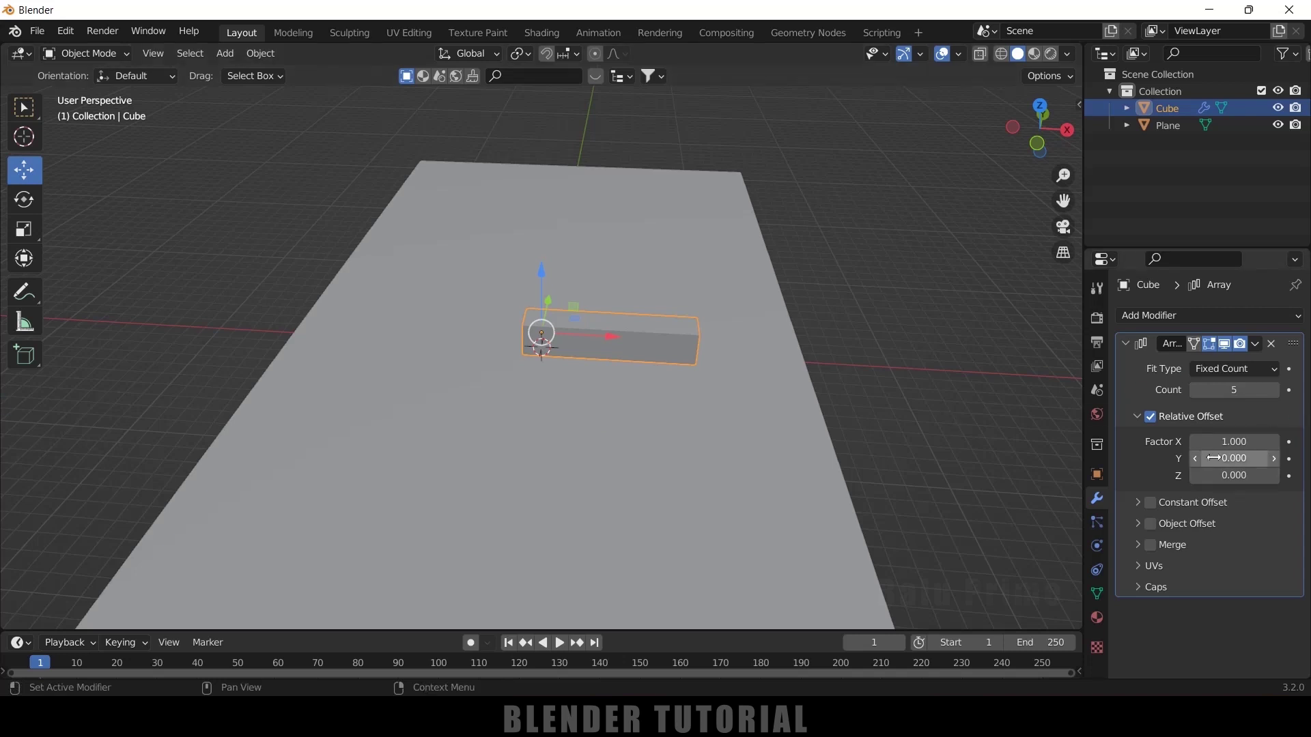
Set the array's relative offset factor X to 1.01 to leave thin gaps between the cubes.
scroll(649, 324, "up", 5)
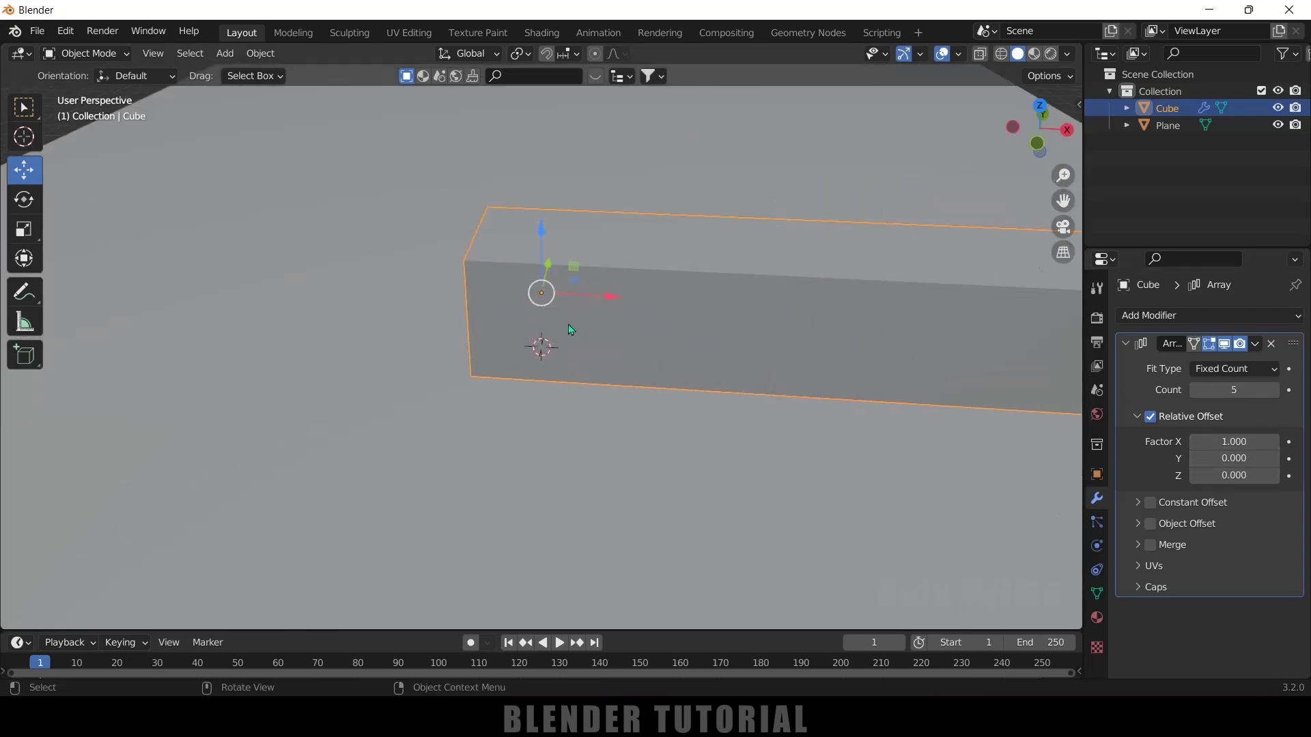
scroll(649, 324, "down", 1)
left_click(1241, 447)
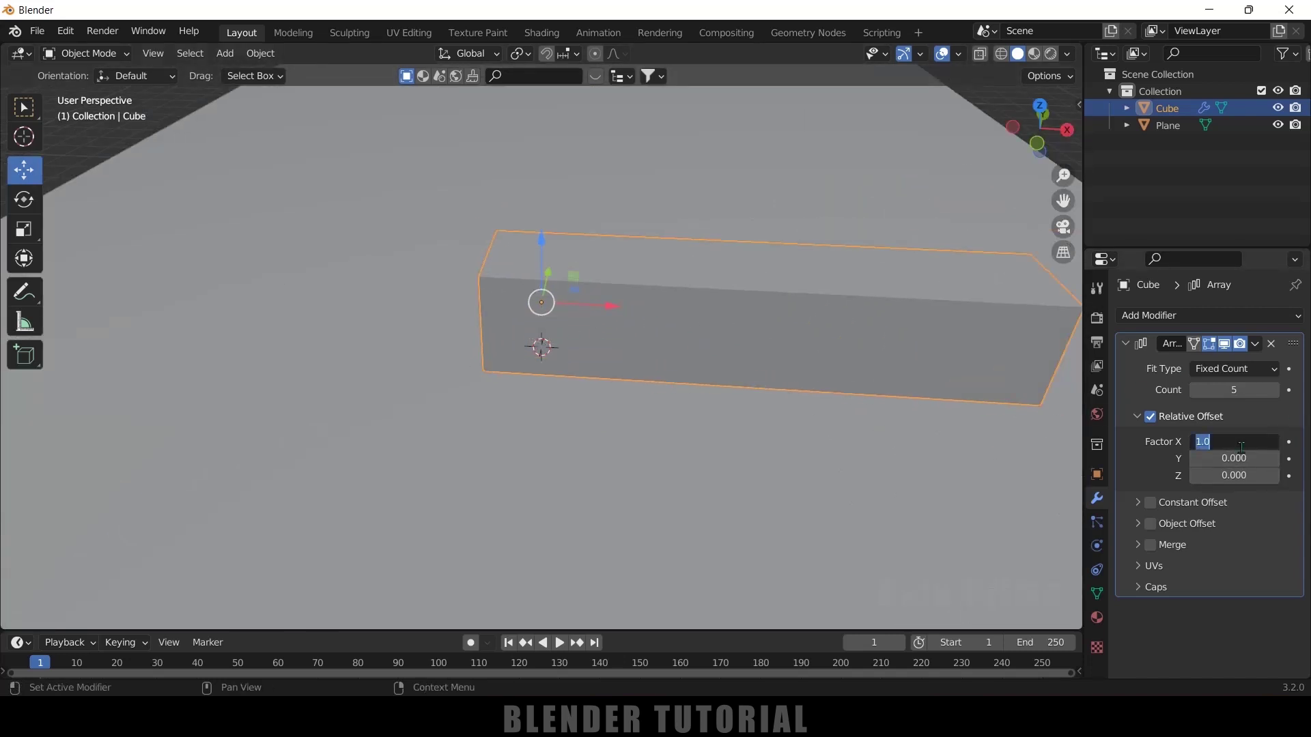
type("1.01")
key("Return")
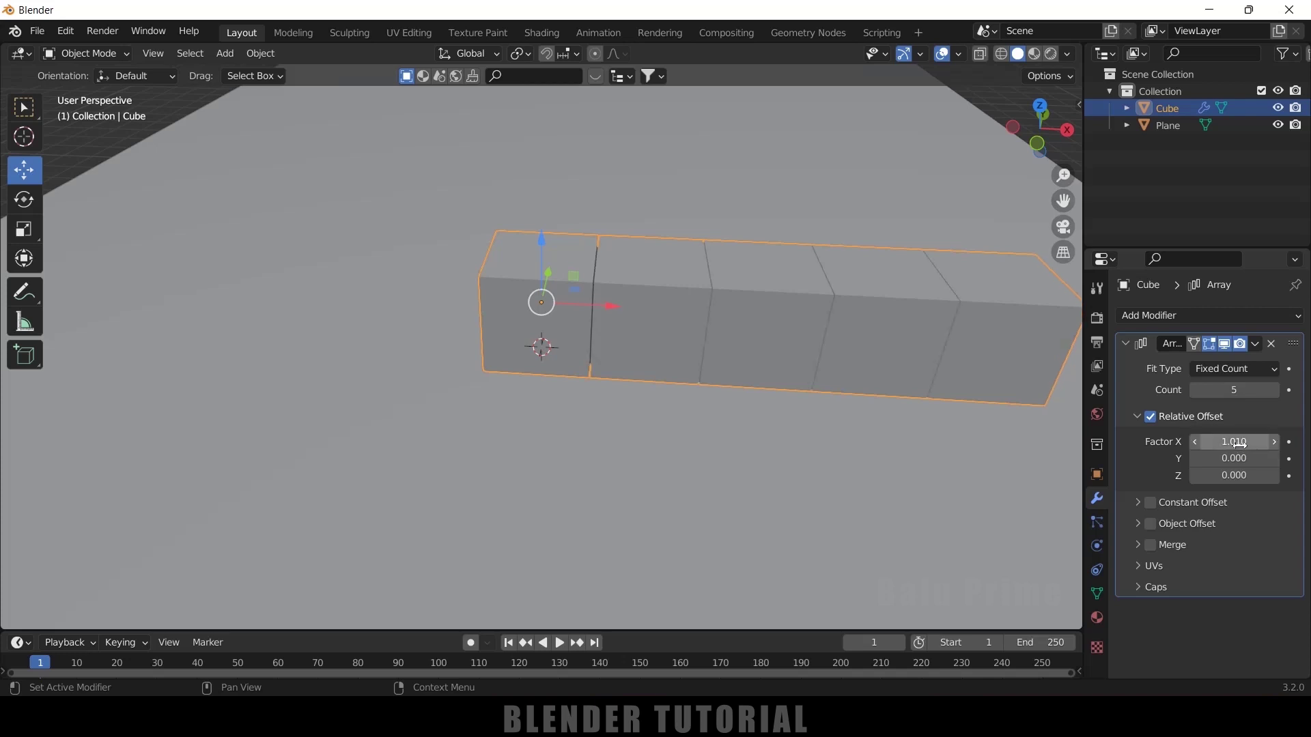
scroll(572, 386, "up", 3)
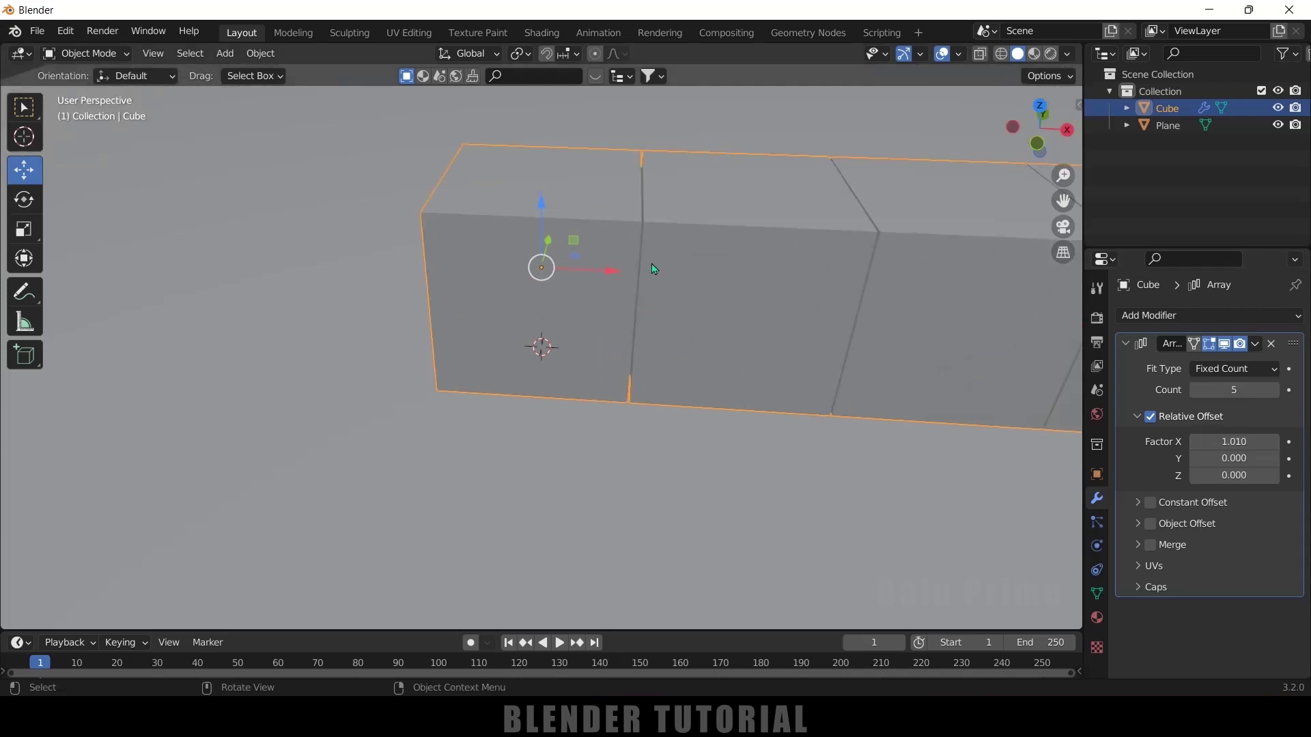
scroll(559, 345, "down", 4)
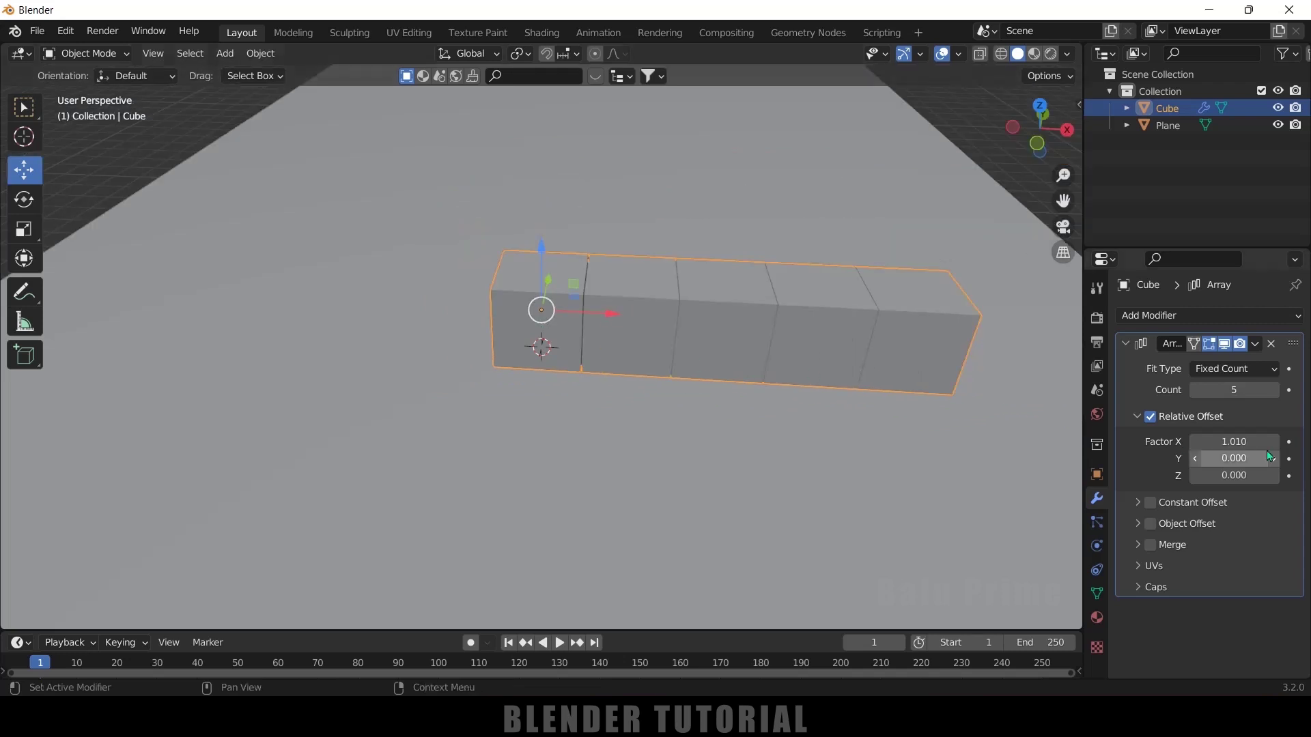
Set the array's count to 8 and move the row in the negative X direction to roughly centre it on the plane.
left_click(1241, 390)
type("10")
key("Return")
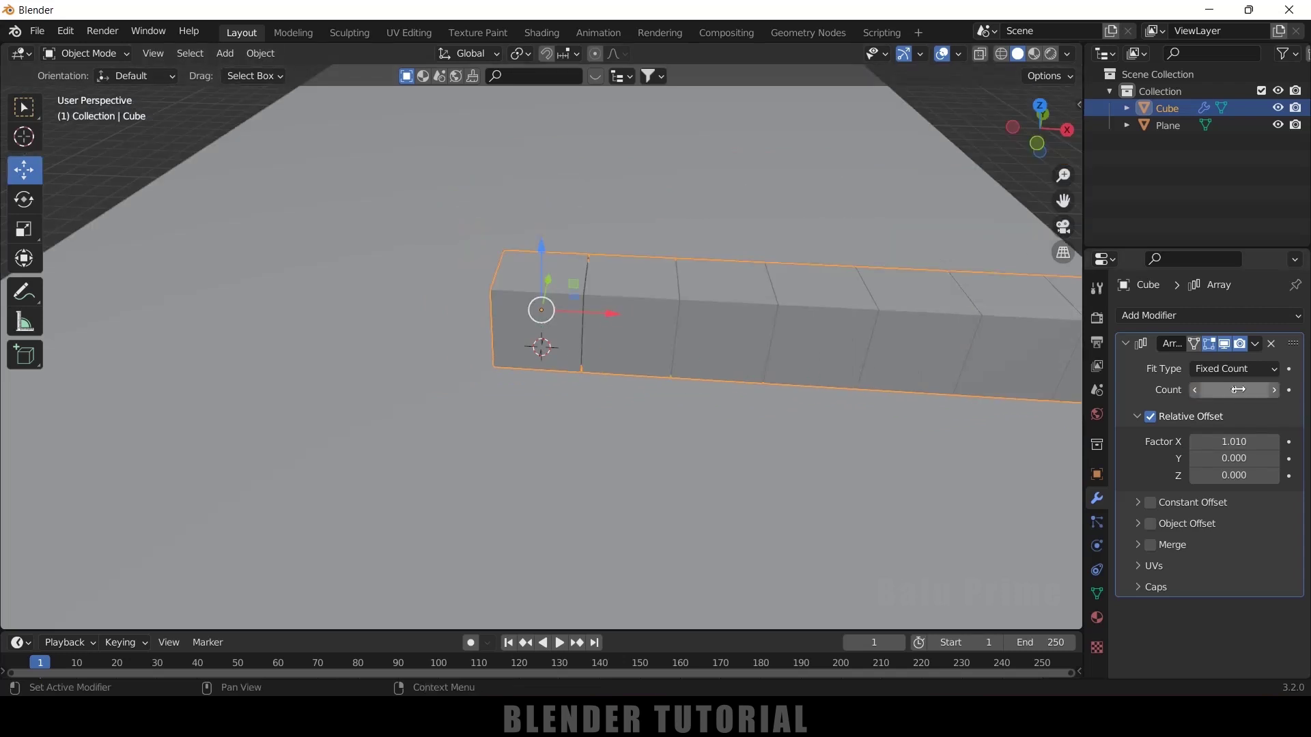
scroll(898, 387, "down", 2)
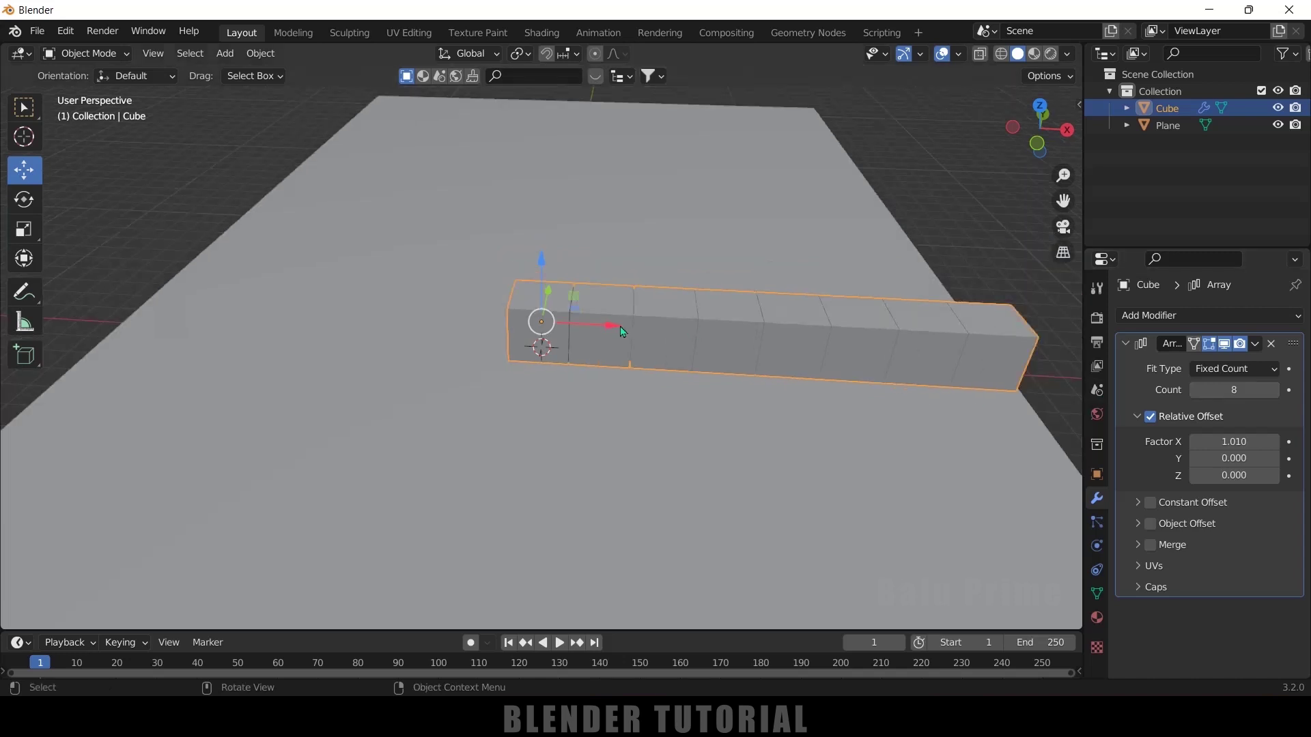
left_click_drag(622, 331, 437, 313)
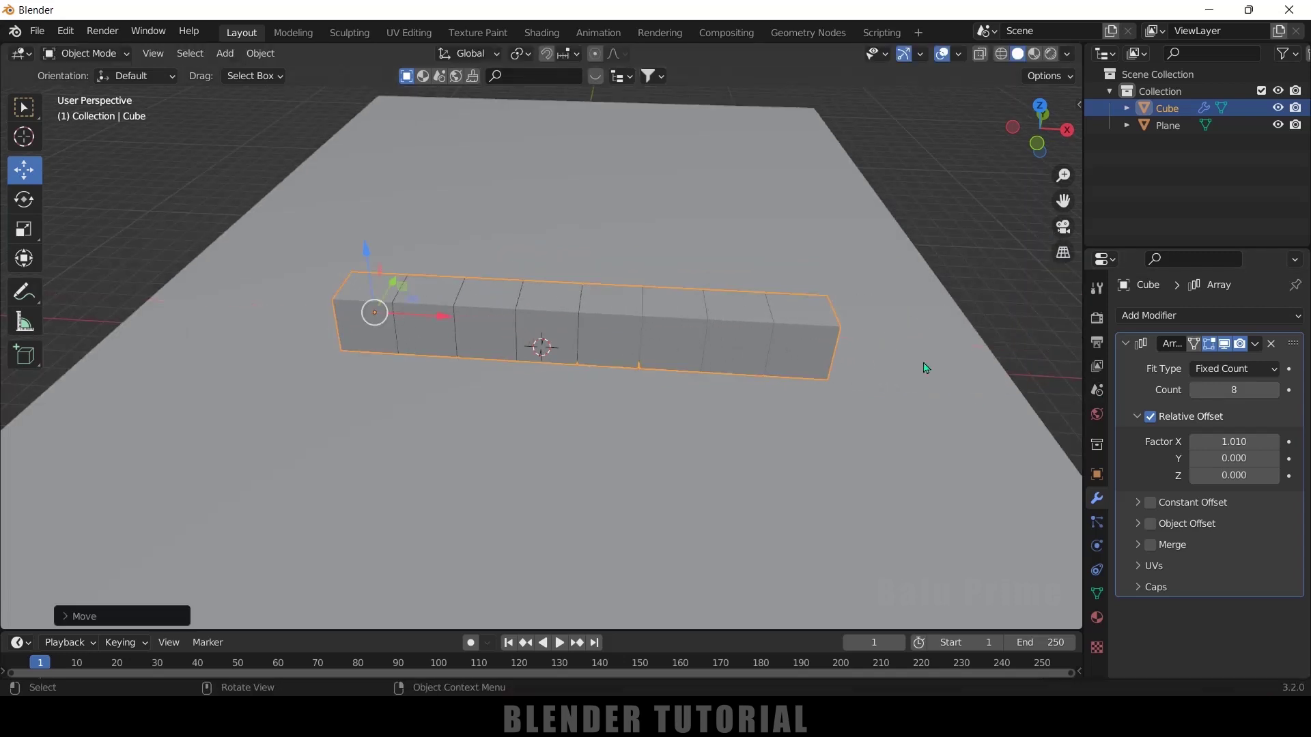
Duplicate the Array modifier and set the copy's relative offset factors to X 0 and Y 1.01.
left_click(1255, 346)
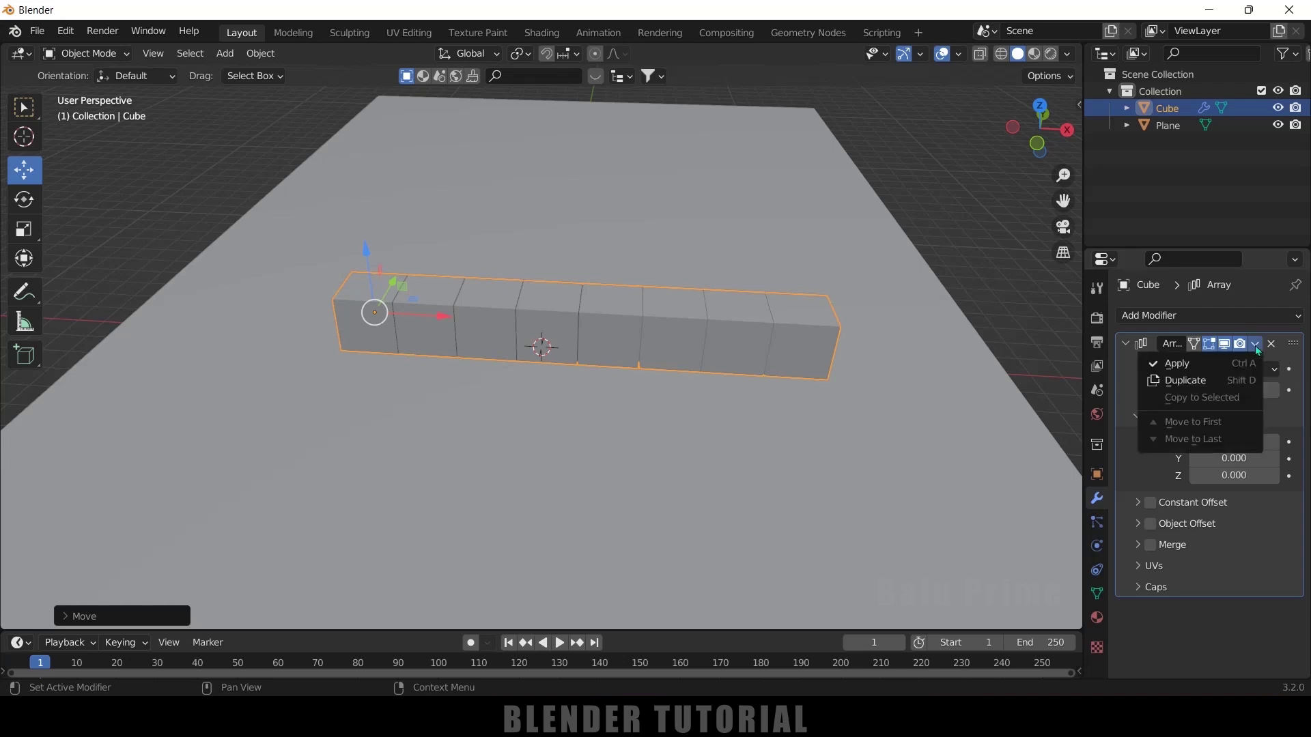
left_click(1195, 375)
scroll(1153, 441, "down", 5)
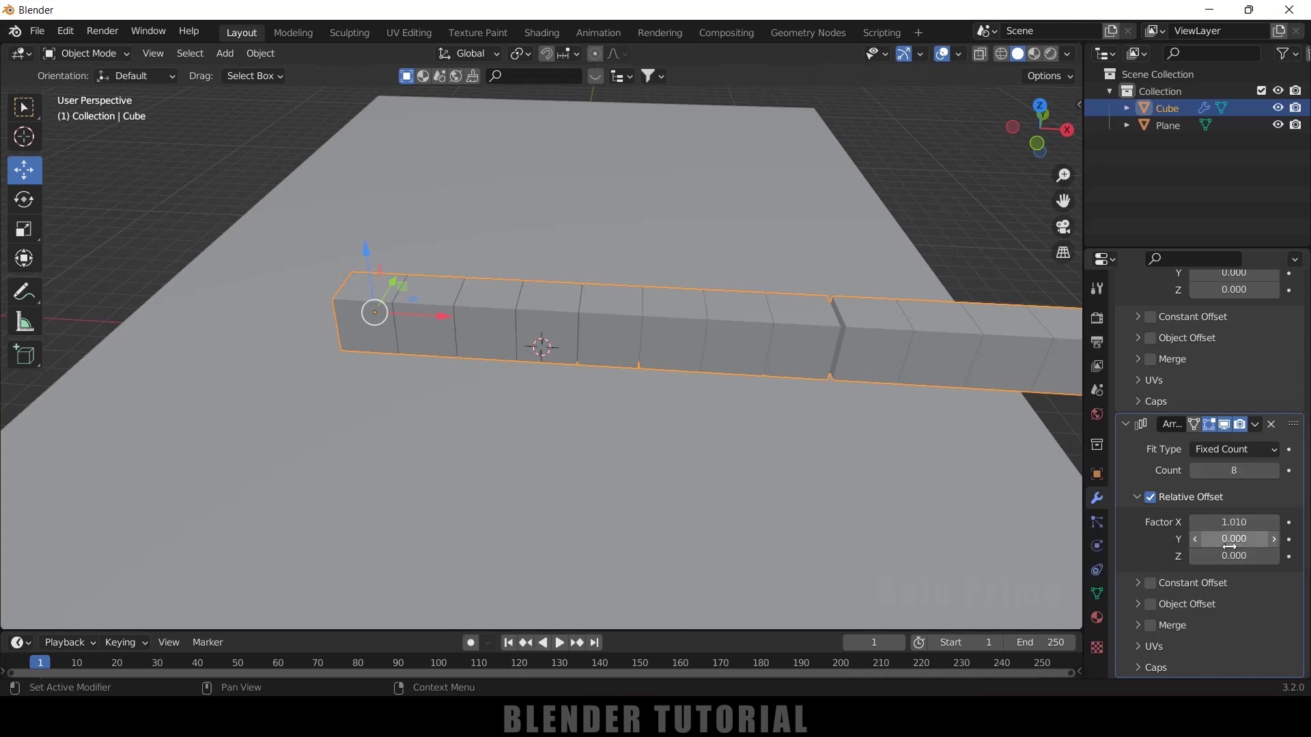
left_click(1236, 523)
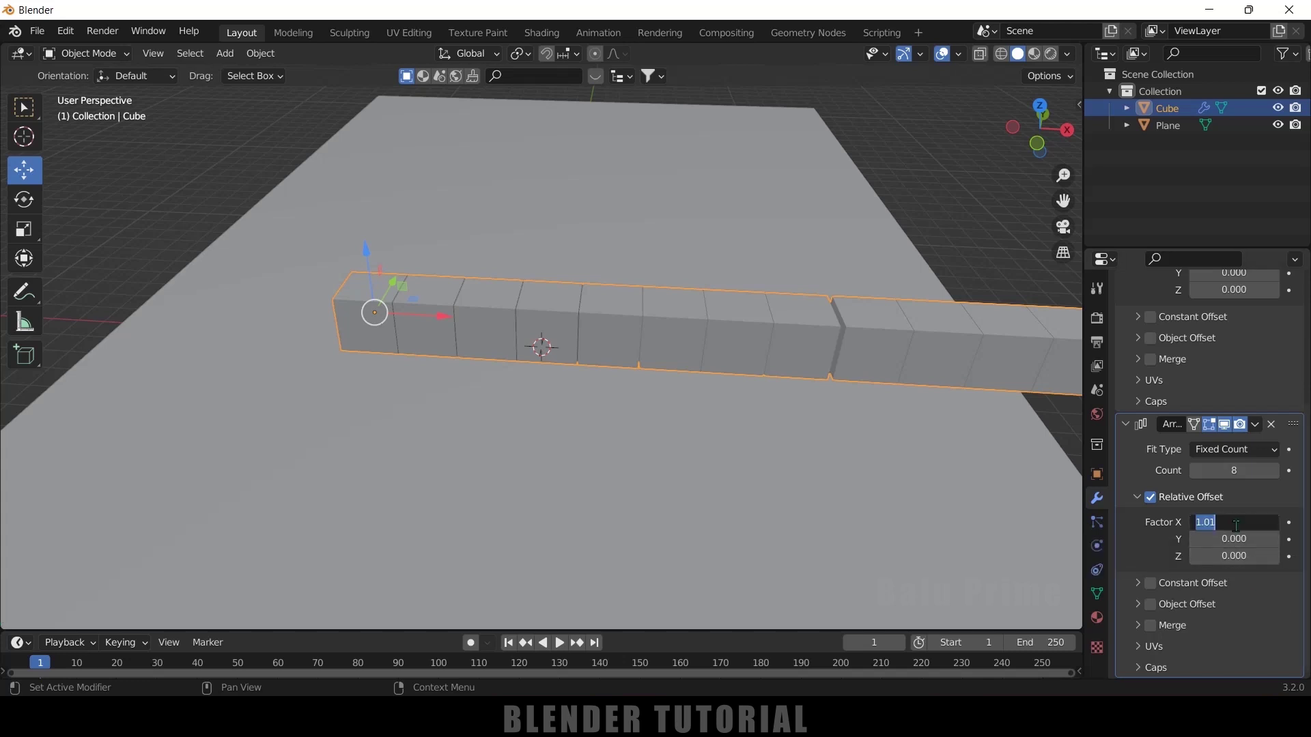
type("0")
key("Return")
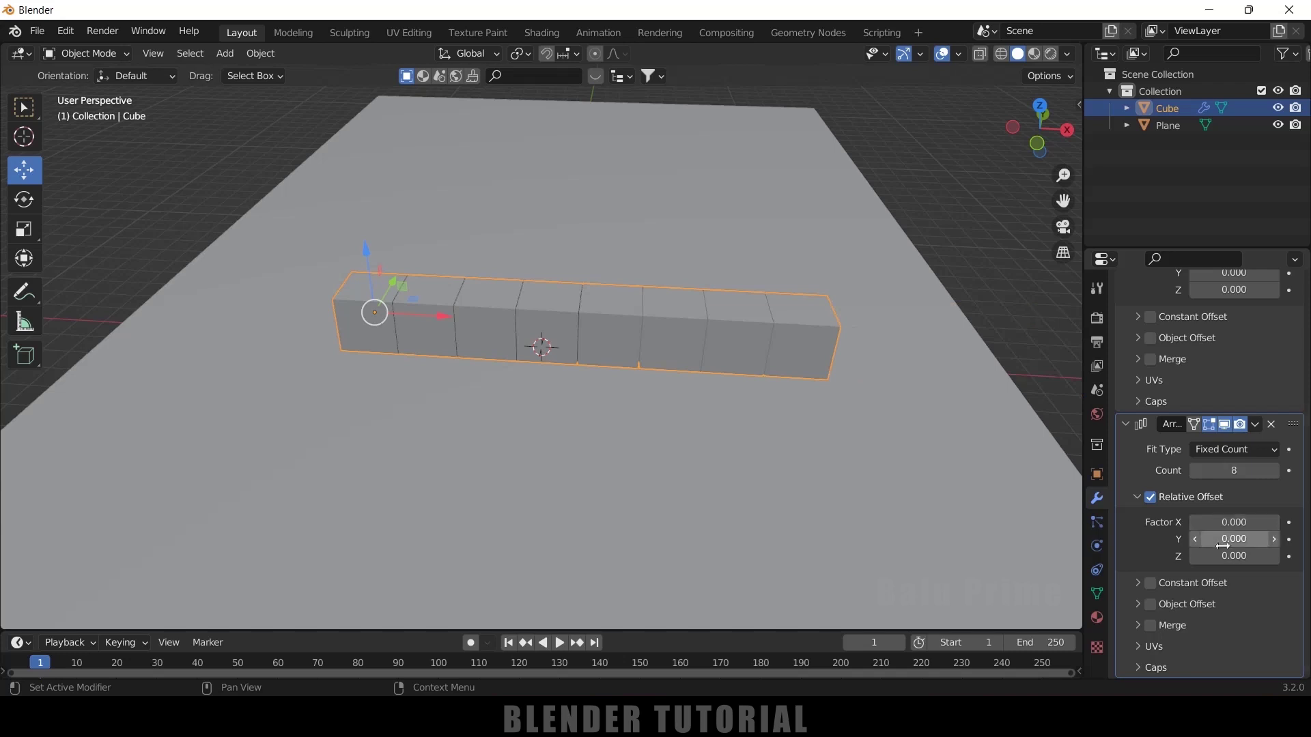
left_click(1233, 540)
type("1.01")
key("Return")
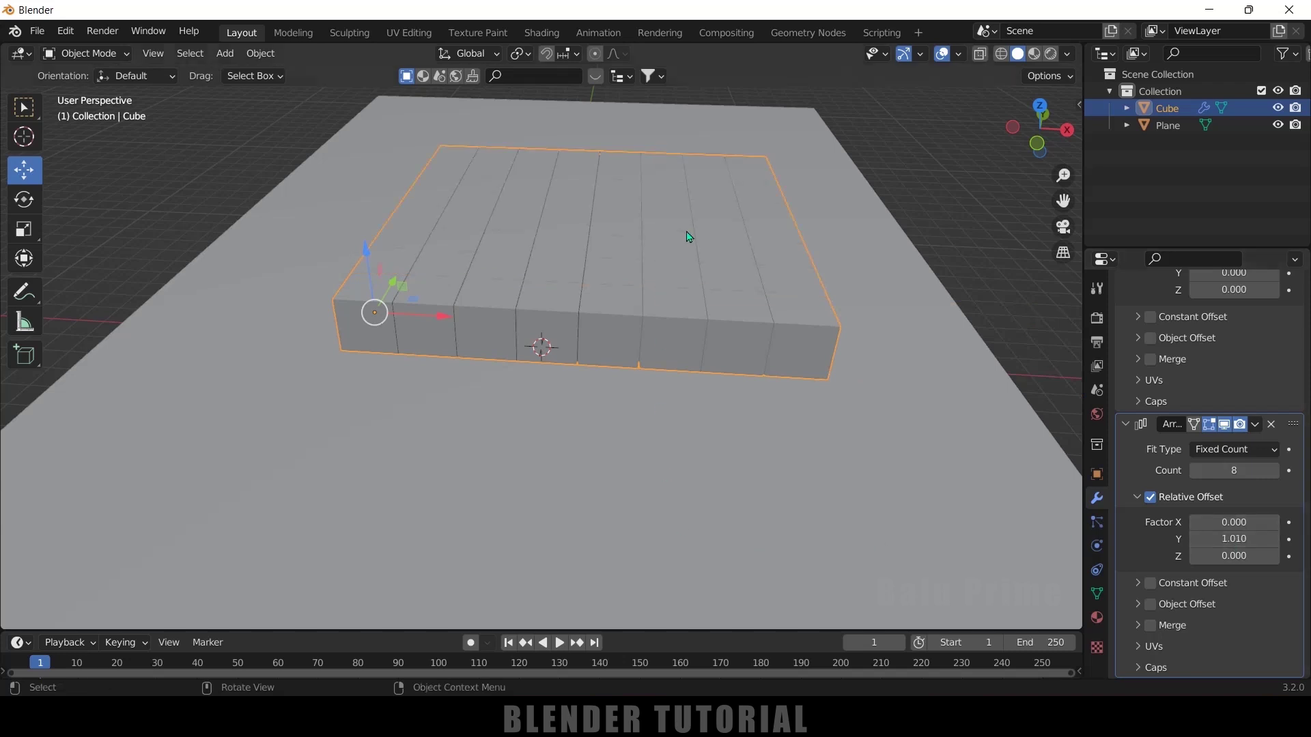
middle_click_drag(747, 272, 726, 376)
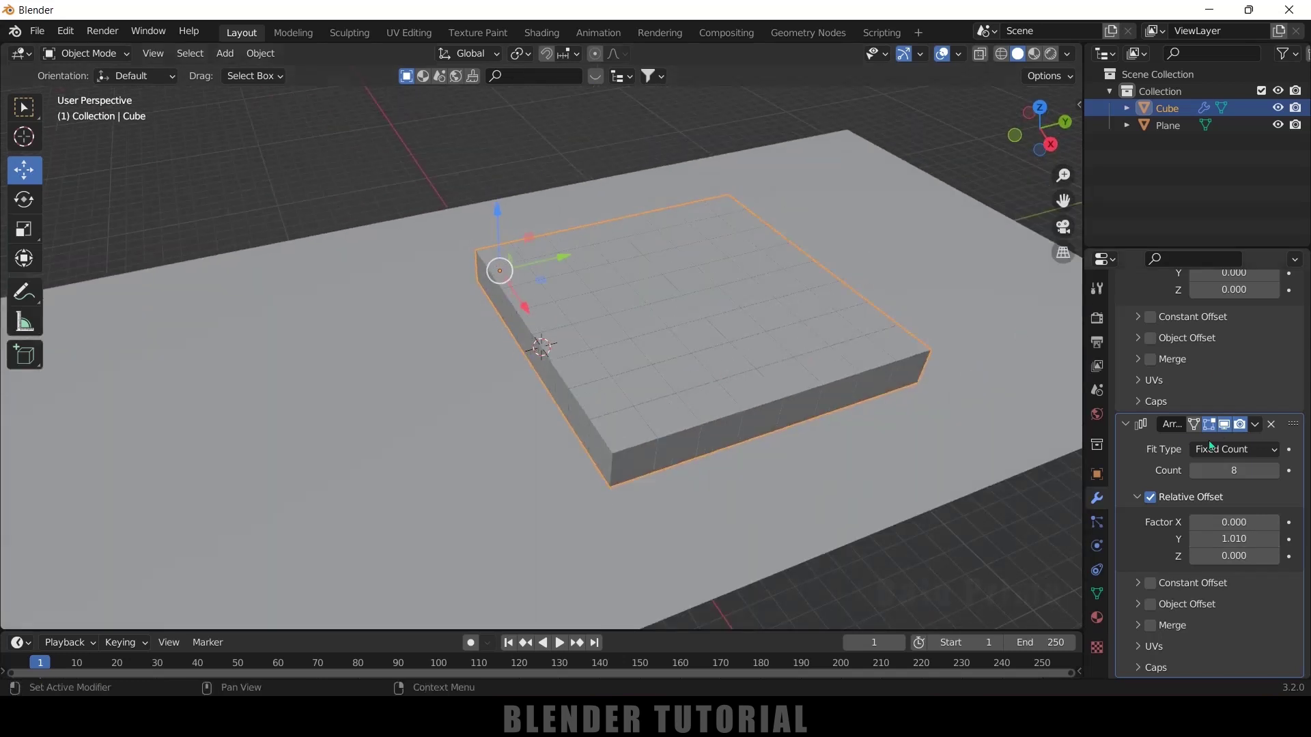
Set the count of the second Array modifier, which repeats along Y, to 2.
left_click(1239, 472)
type("2")
key("Return")
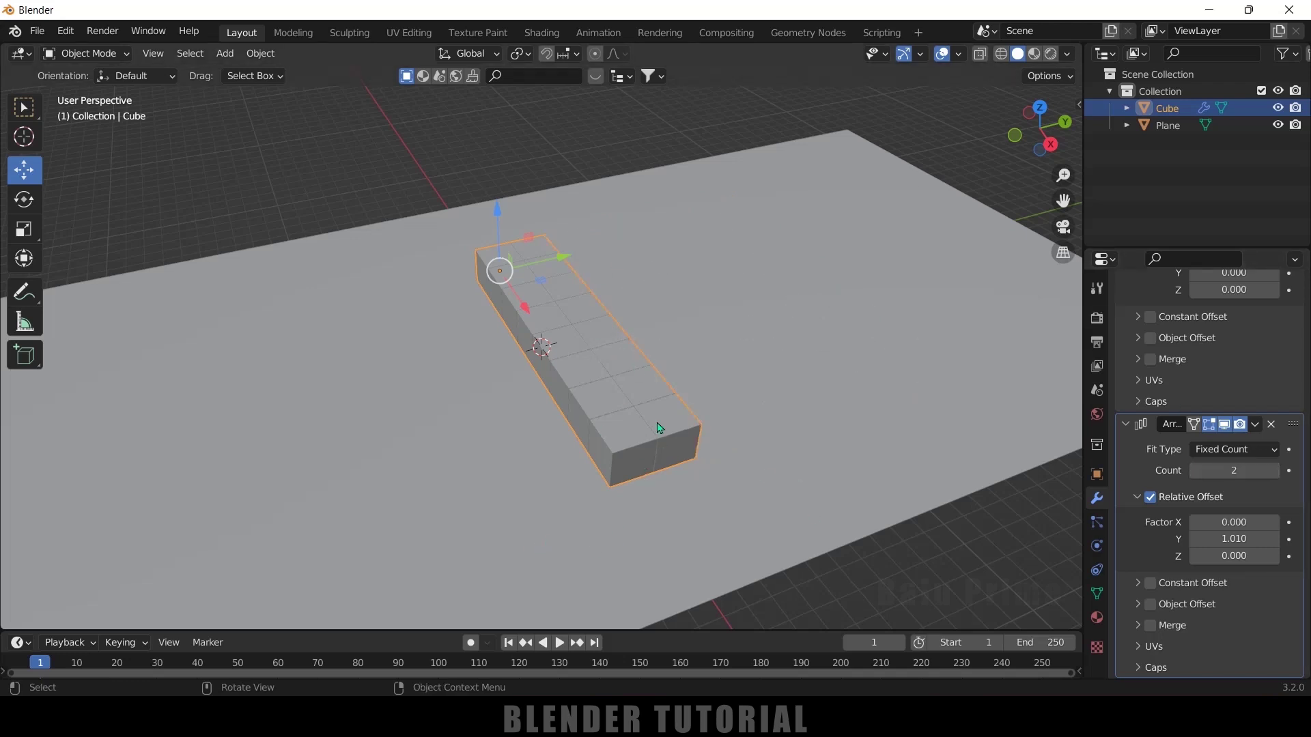
middle_click_drag(677, 430, 690, 409)
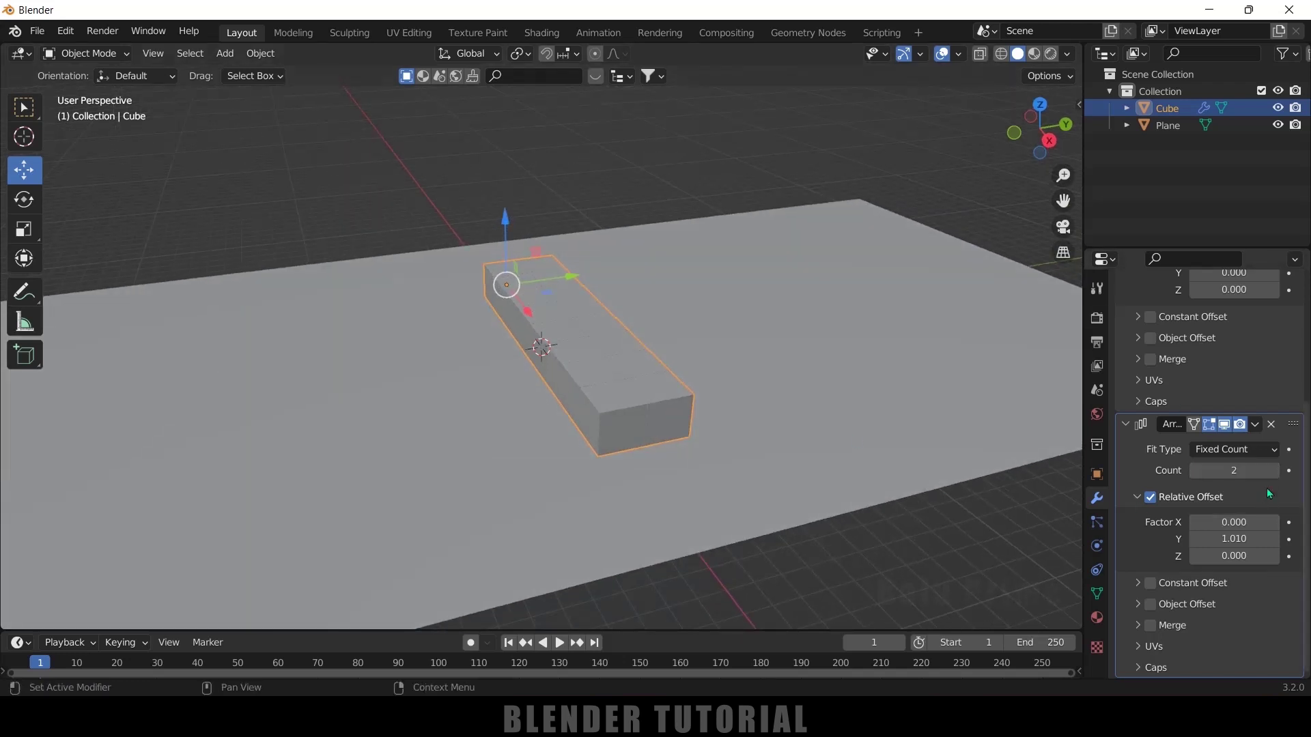
Duplicate the Y-direction Array modifier and set the new copy's relative offset factors to Y 0 and Z 1.01.
left_click(1260, 428)
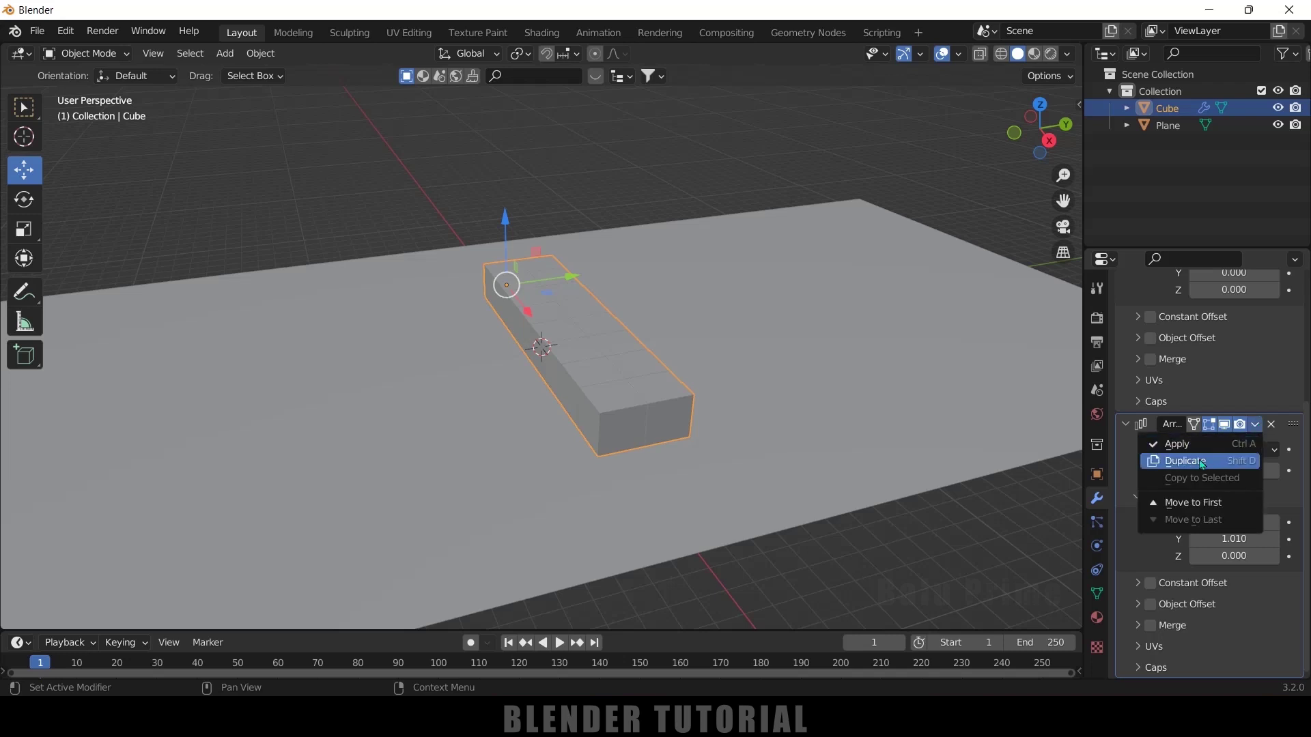
left_click(1191, 459)
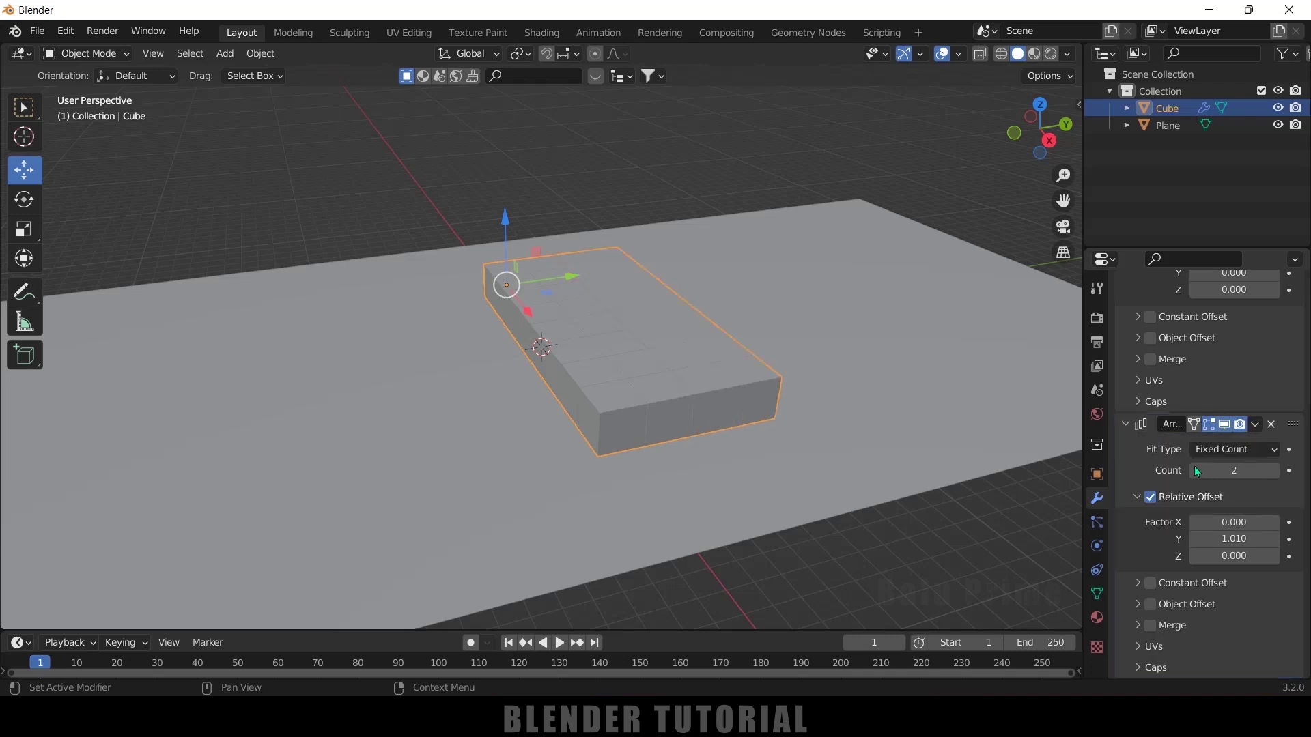
left_click(1231, 539)
type("0")
key("Return")
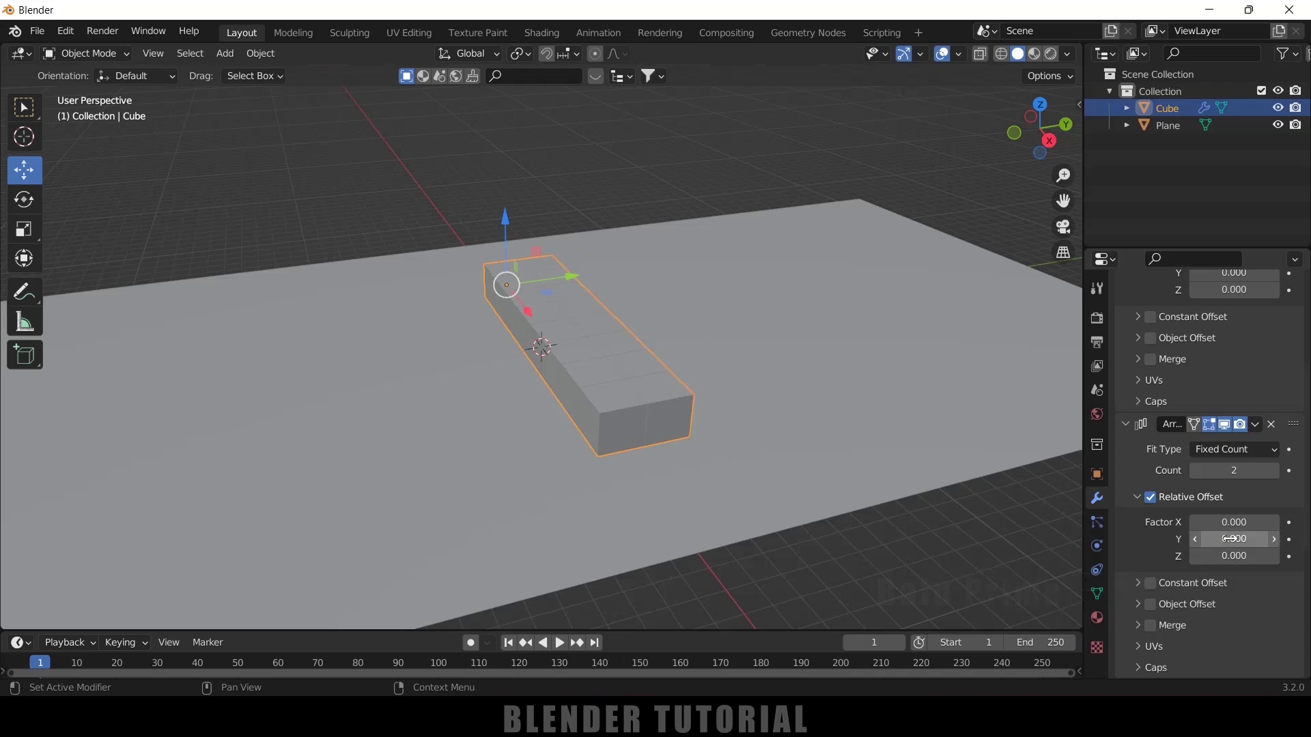
left_click(1251, 556)
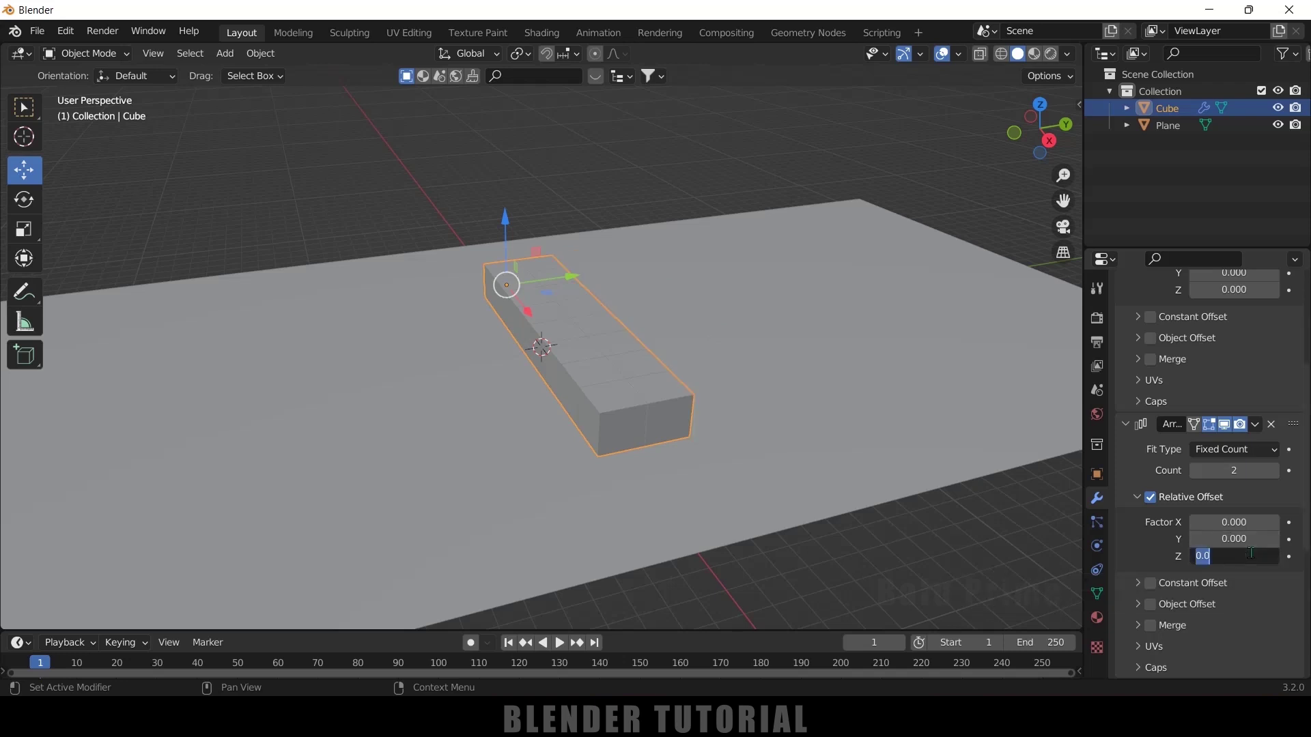
type("1.01")
key("Return")
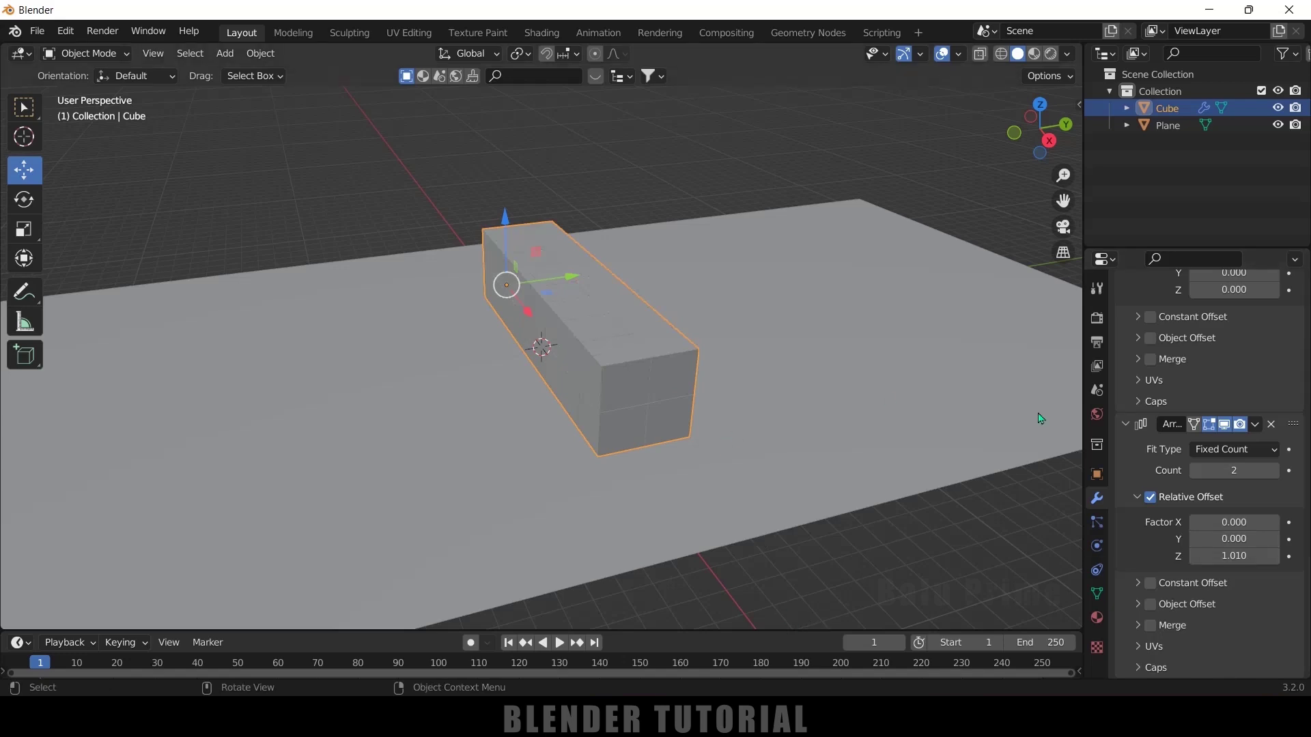
Set the count of the Z-direction Array modifier to 8.
left_click(1233, 471)
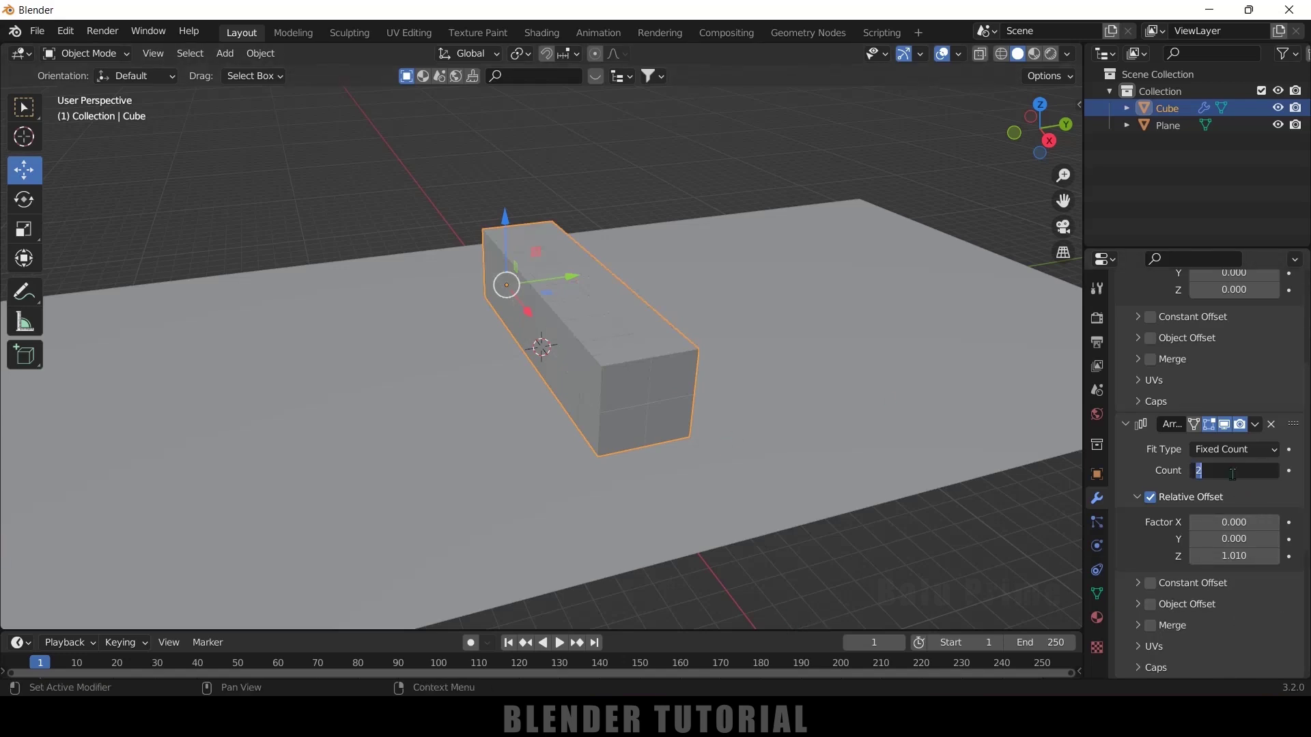
type("8")
key("Return")
scroll(760, 362, "down", 3)
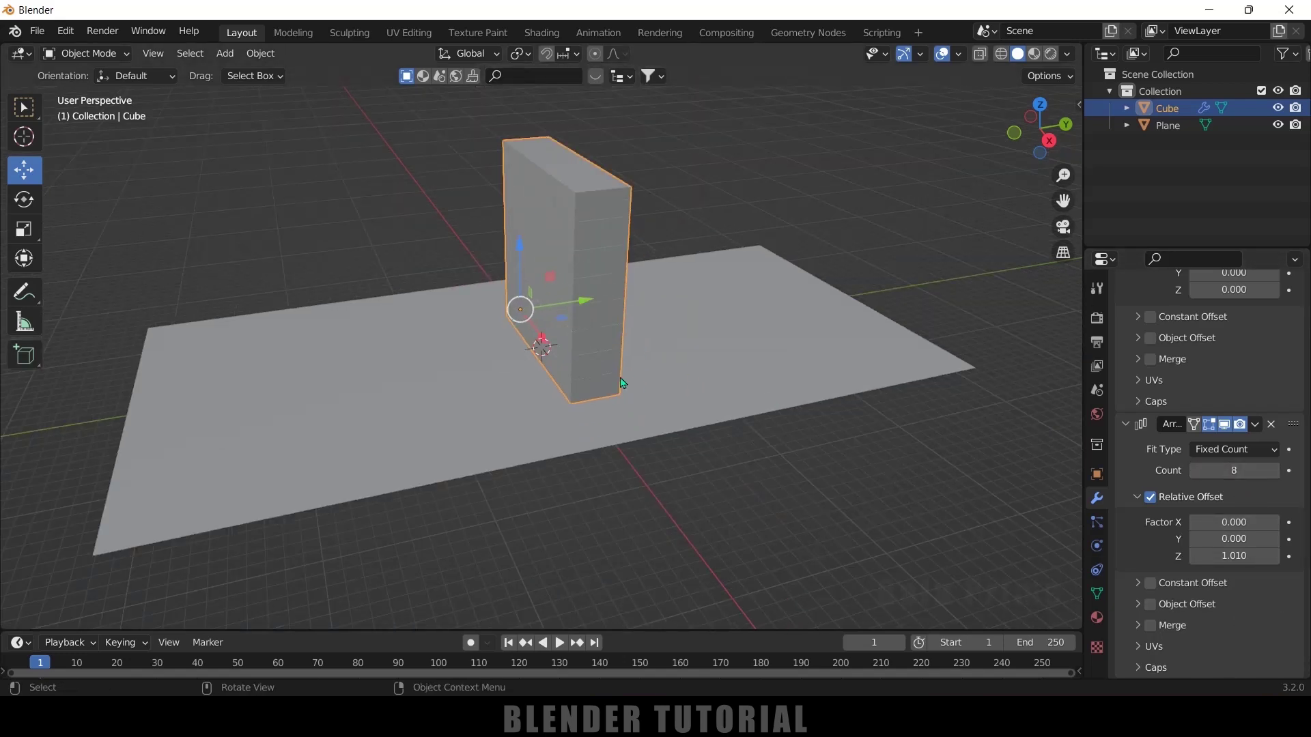
scroll(670, 412, "up", 2)
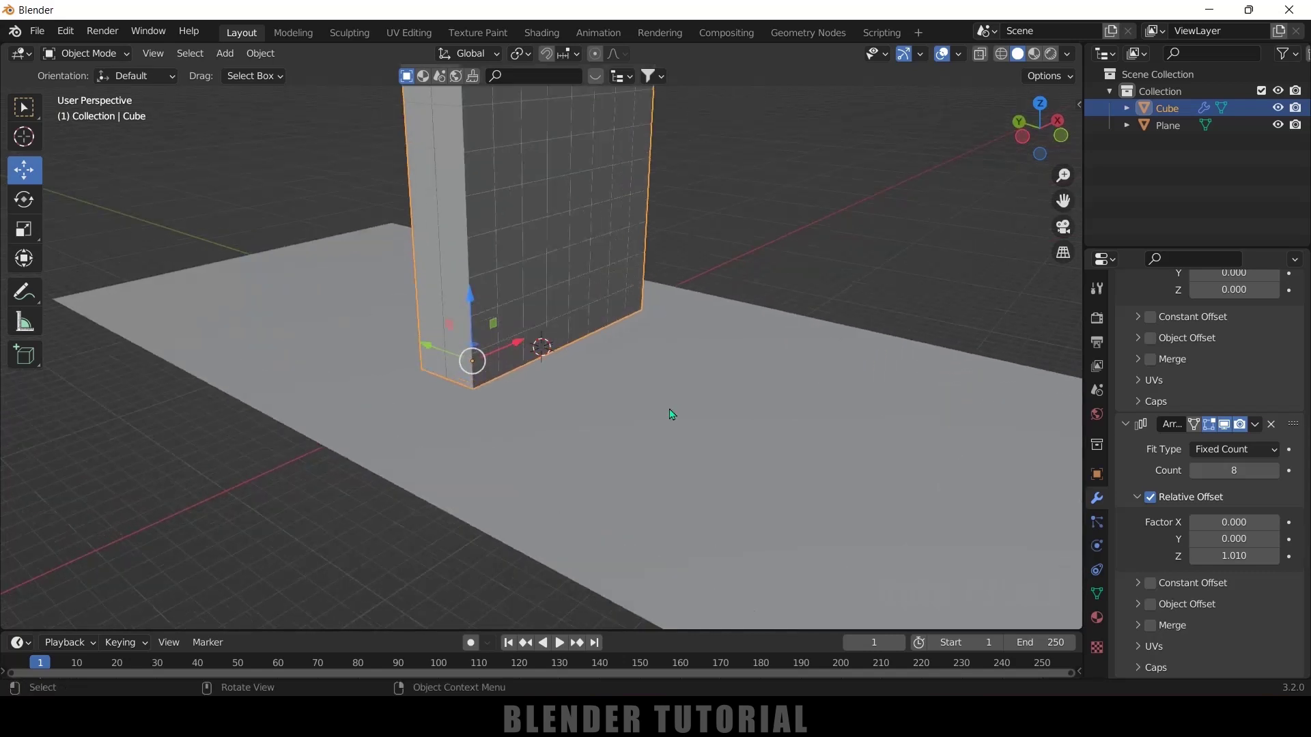
scroll(657, 424, "up", 3)
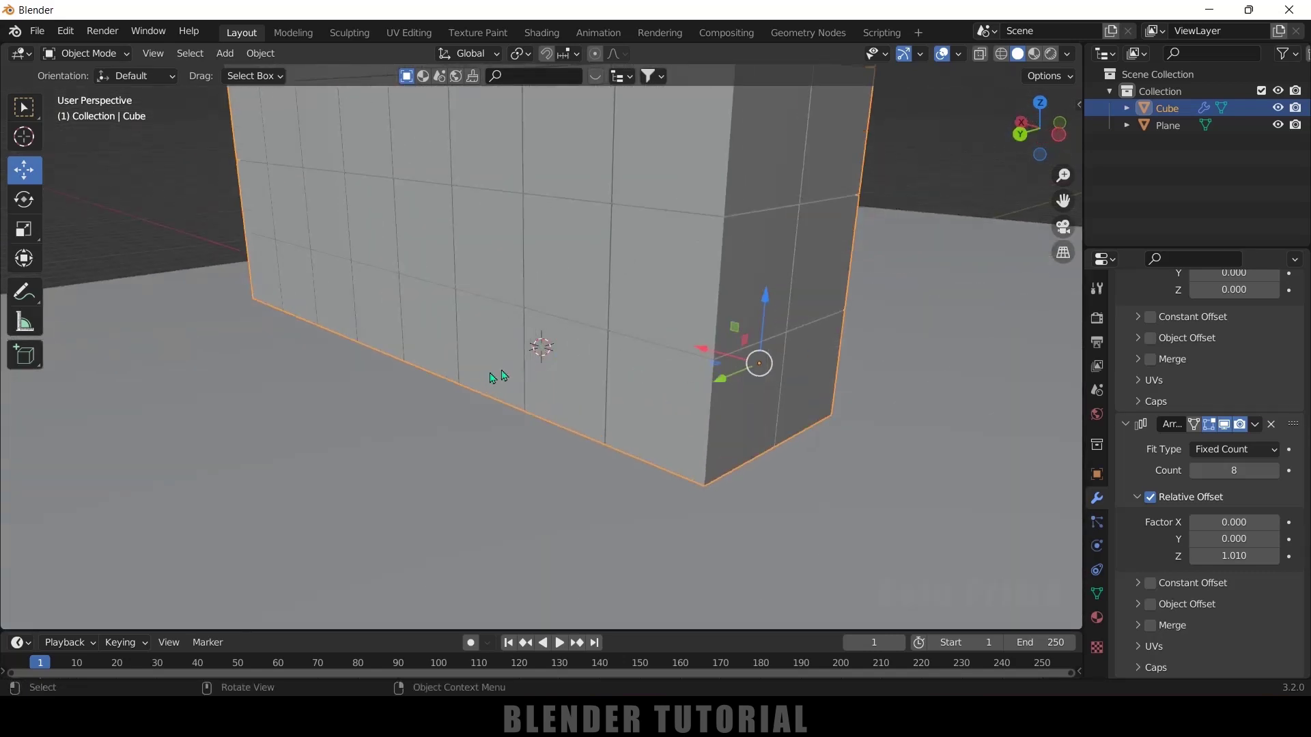
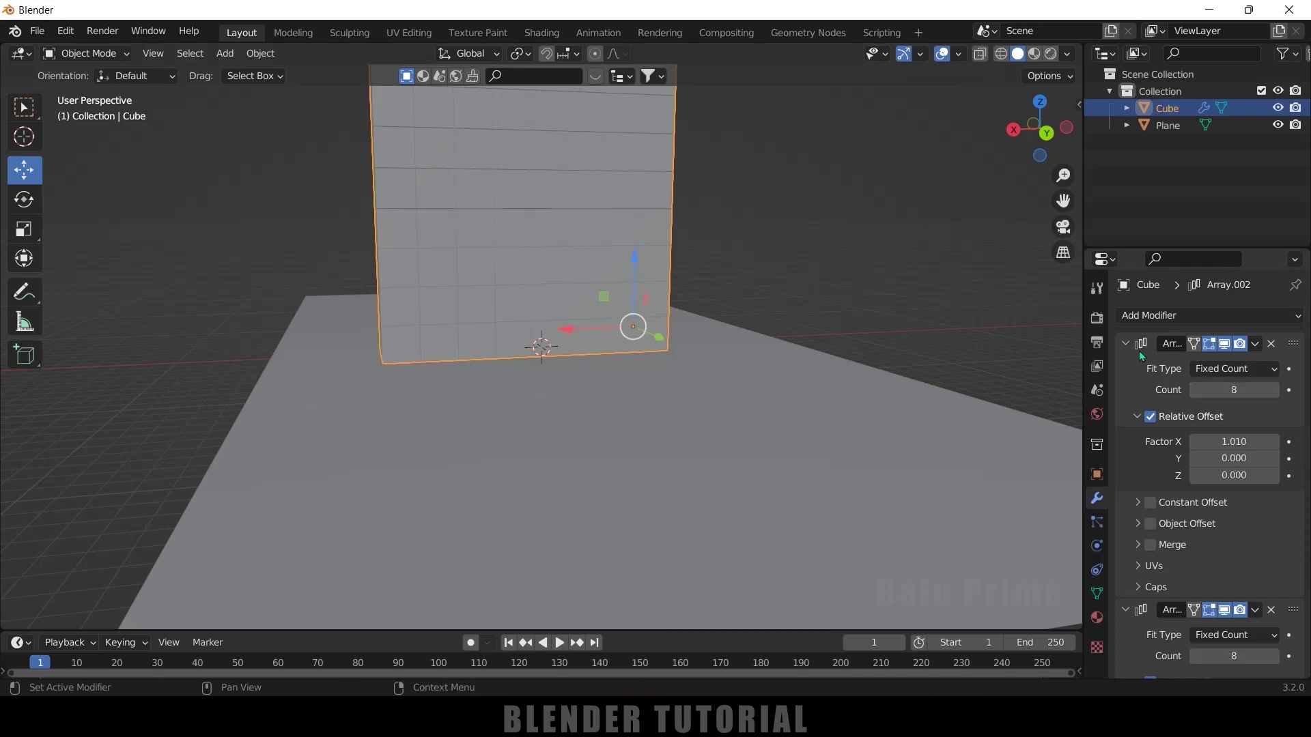
Apply all three Array modifiers to the cube so the wall becomes real mesh geometry.
key("ctrl+a")
key("ctrl+a")
key("ctrl+a")
Raise the cube wall along Z so it floats slightly above the ground plane.
middle_click_drag(615, 409, 642, 414)
left_click_drag(661, 341, 669, 288)
middle_click_drag(518, 461, 650, 469)
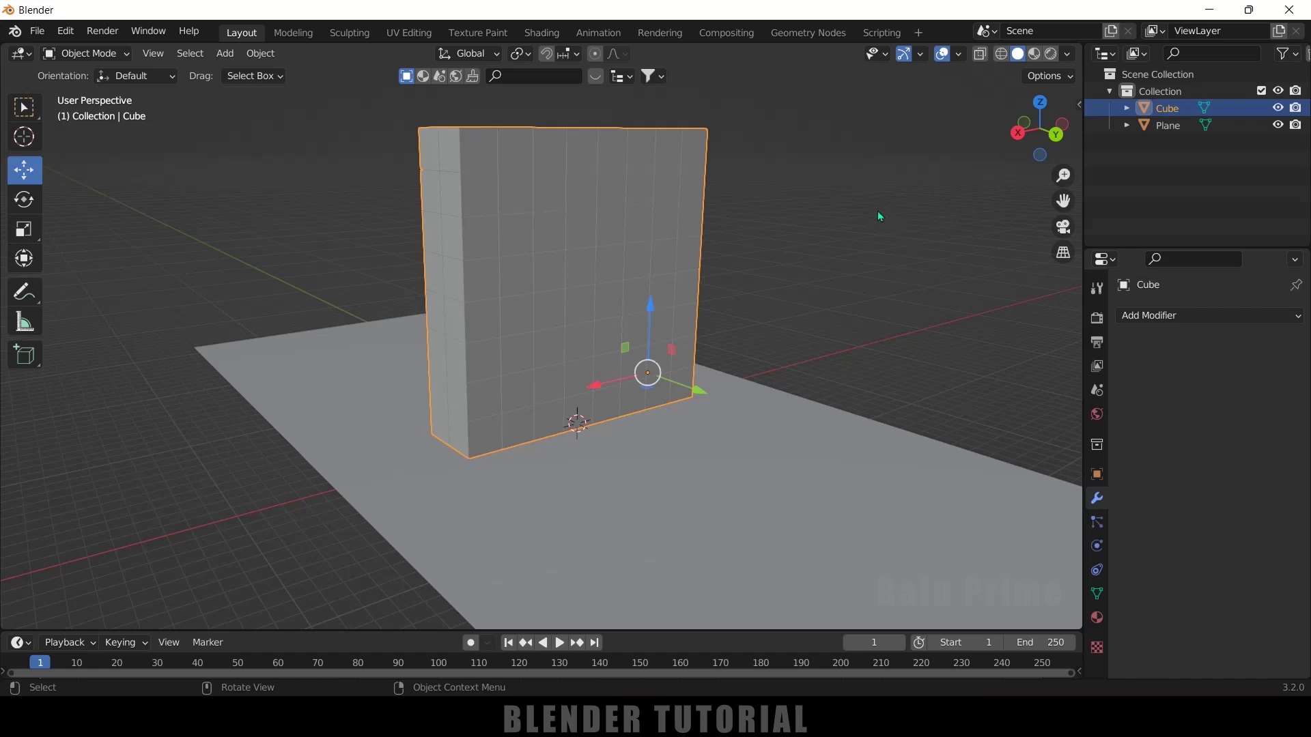
Separate the wall mesh into individual cubes by loose parts, return to Object Mode and select only the upper corner cube.
key("Tab")
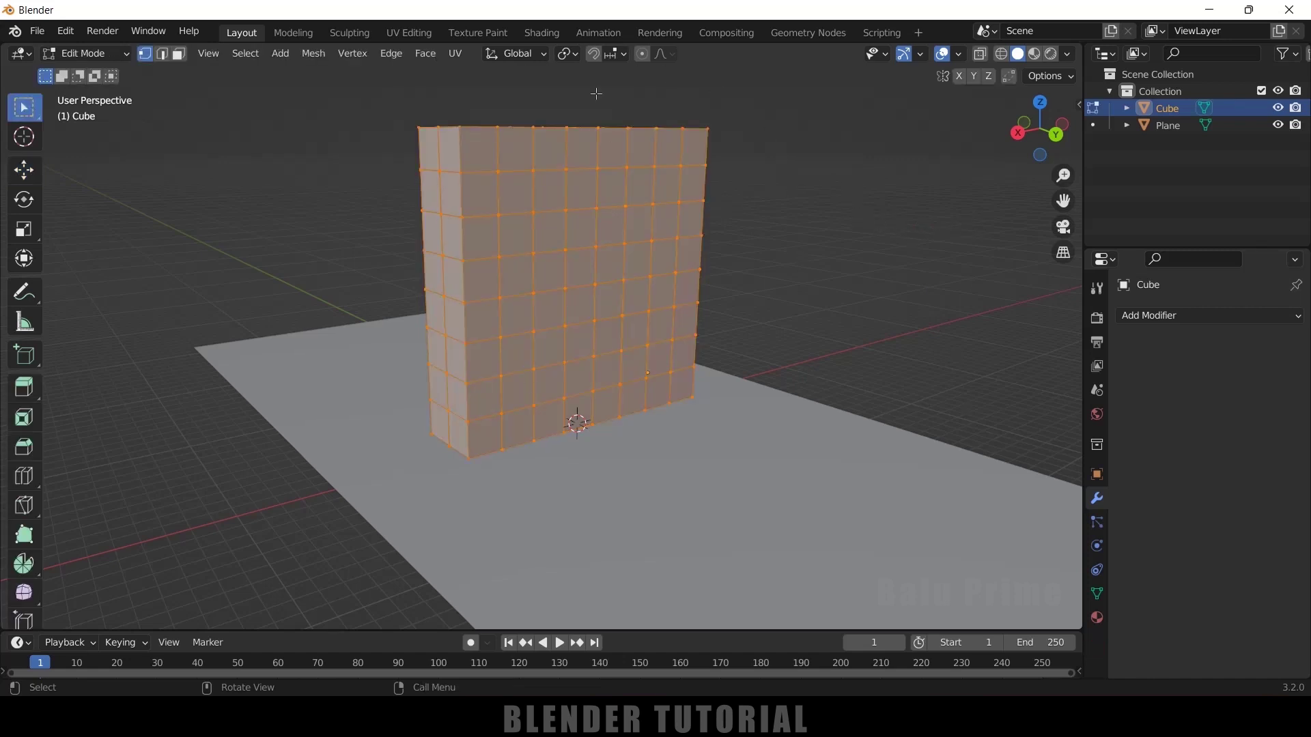
key("p")
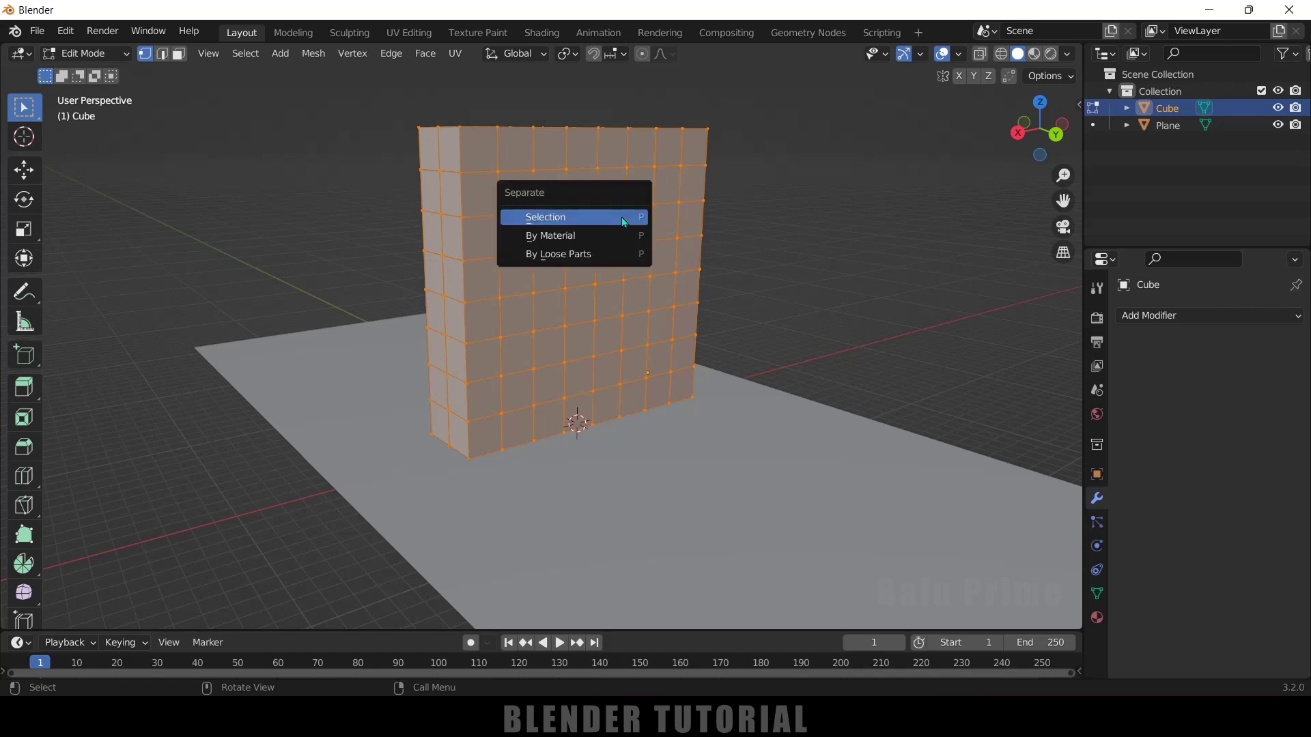
left_click(565, 255)
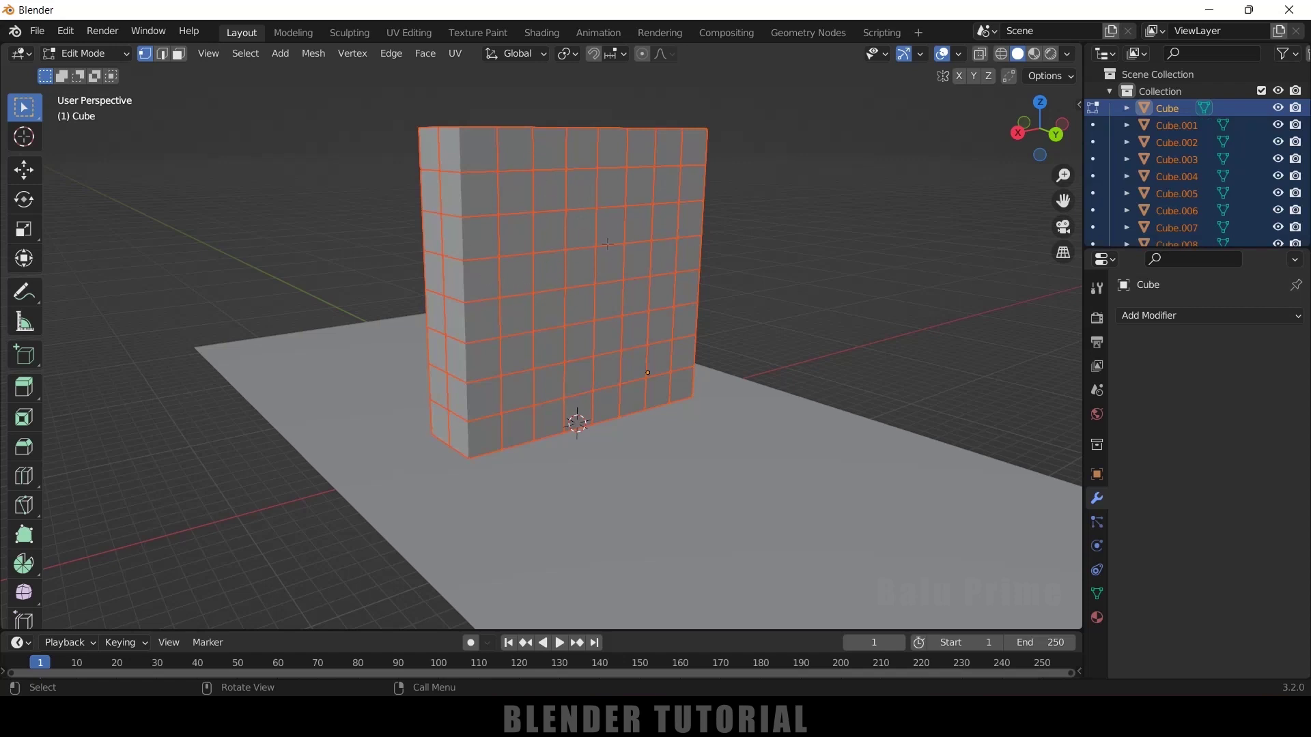
key("Tab")
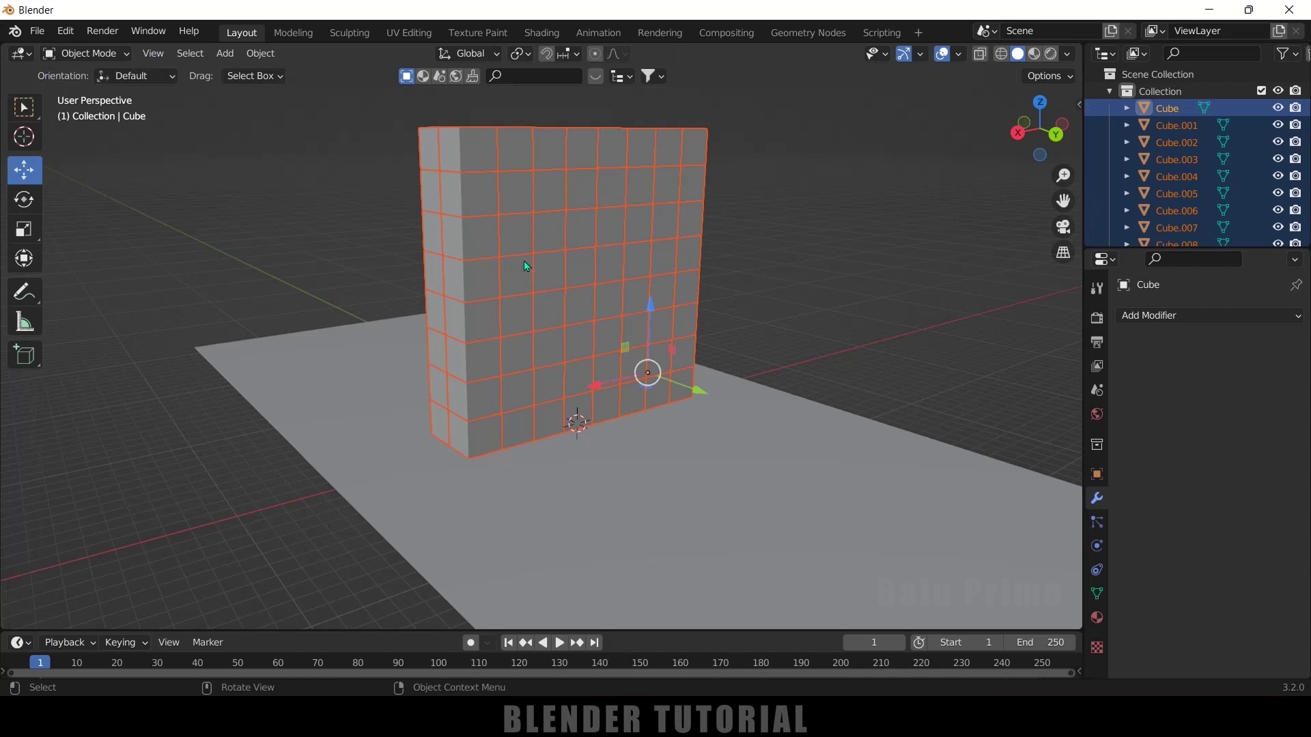
key("alt+a")
left_click(489, 155)
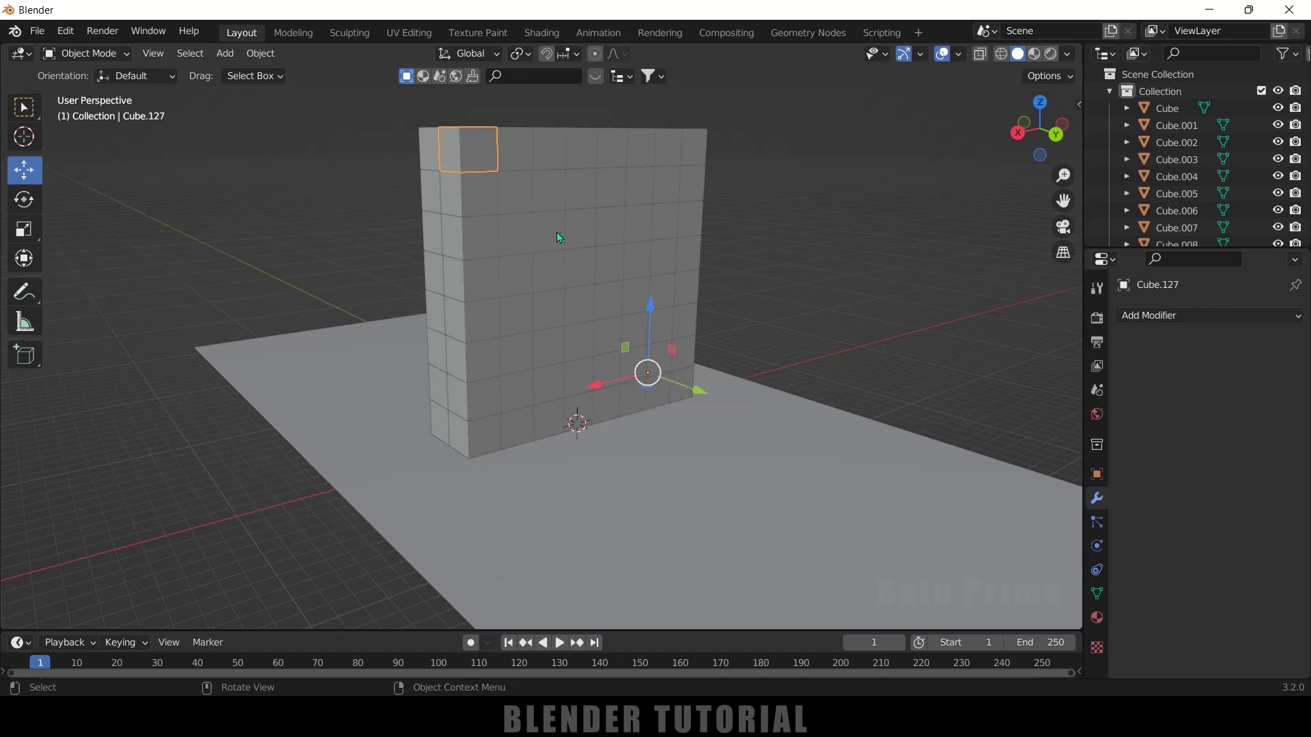
Select all the wall cubes and set the transform pivot point to Individual Origins.
middle_click_drag(719, 497, 642, 457)
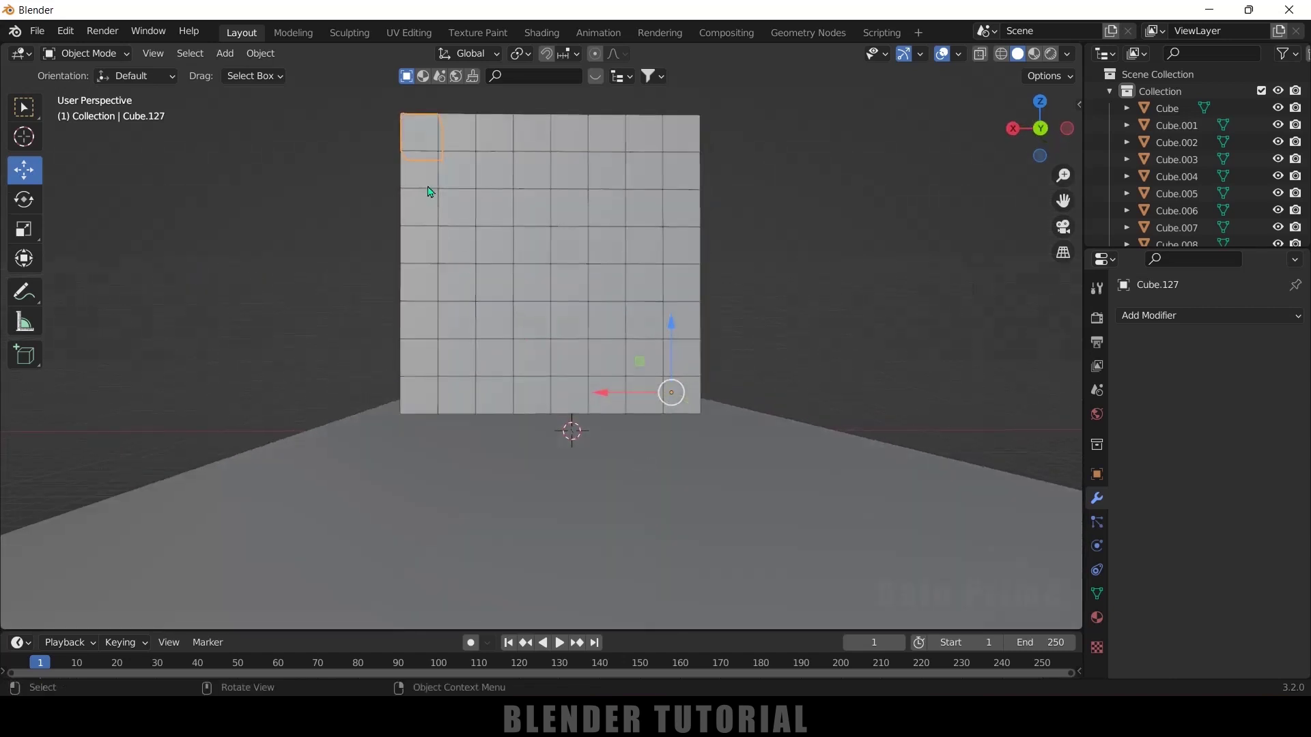
left_click_drag(354, 96, 816, 384)
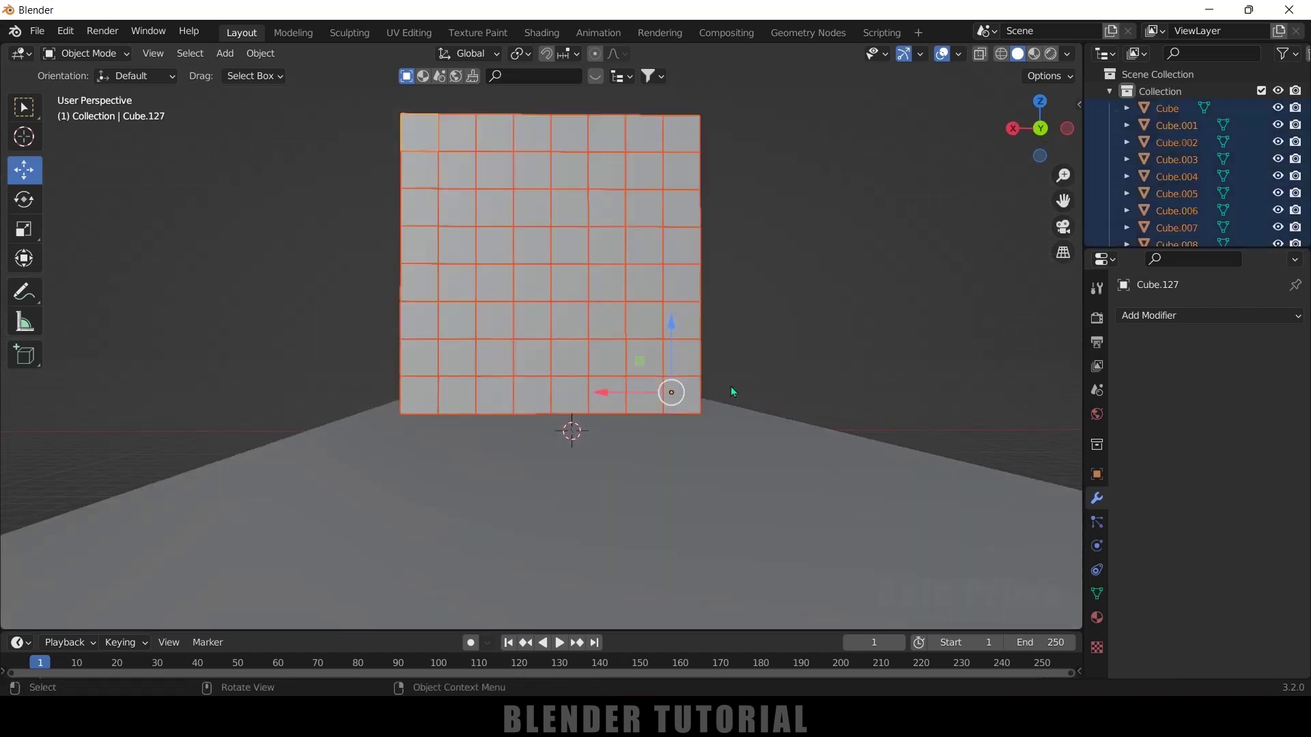
middle_click_drag(544, 401, 589, 404)
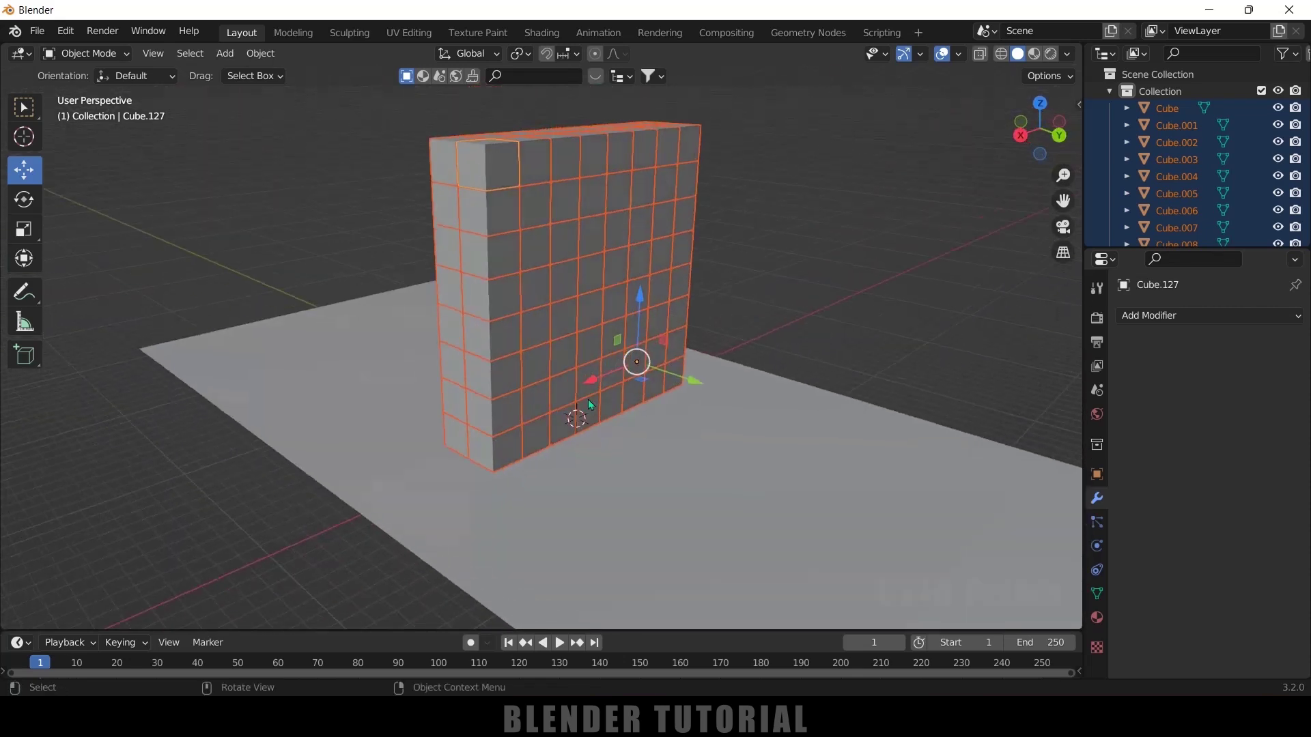
left_click(525, 54)
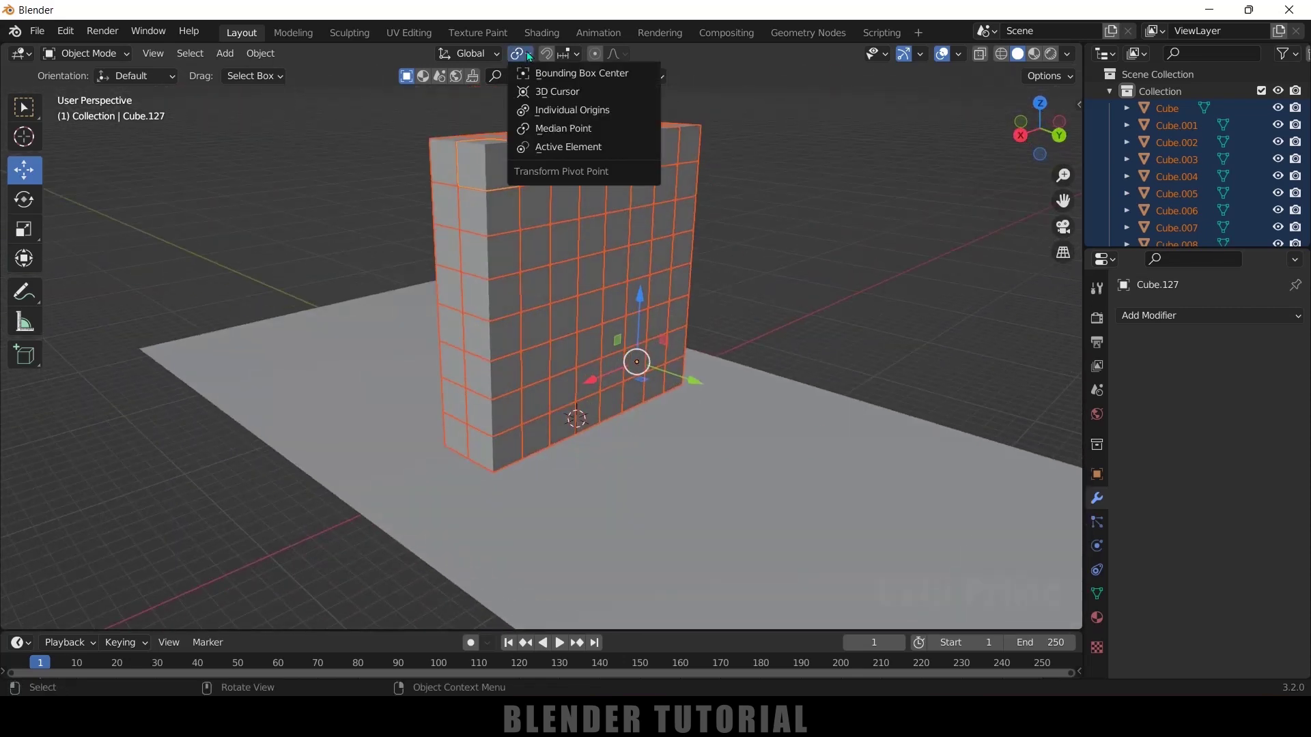
left_click(553, 115)
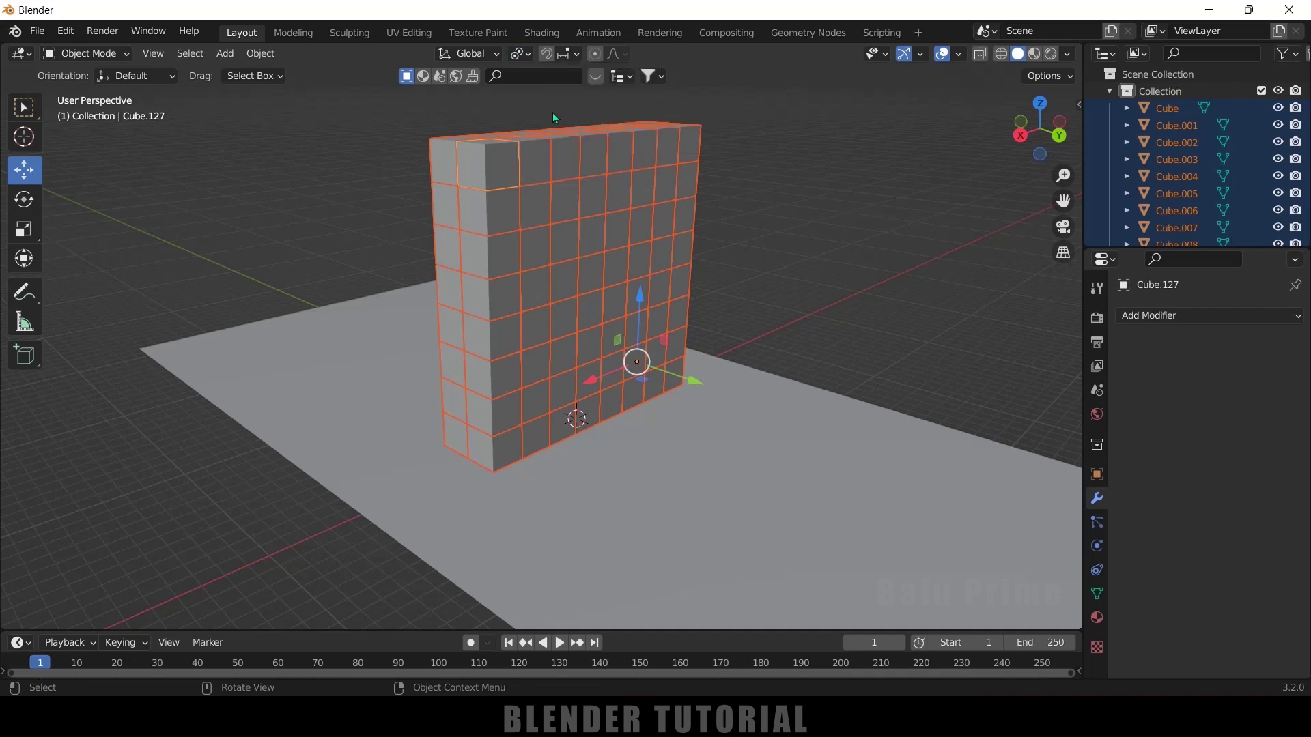
Set the origin of every selected cube to its own geometry.
left_click(260, 54)
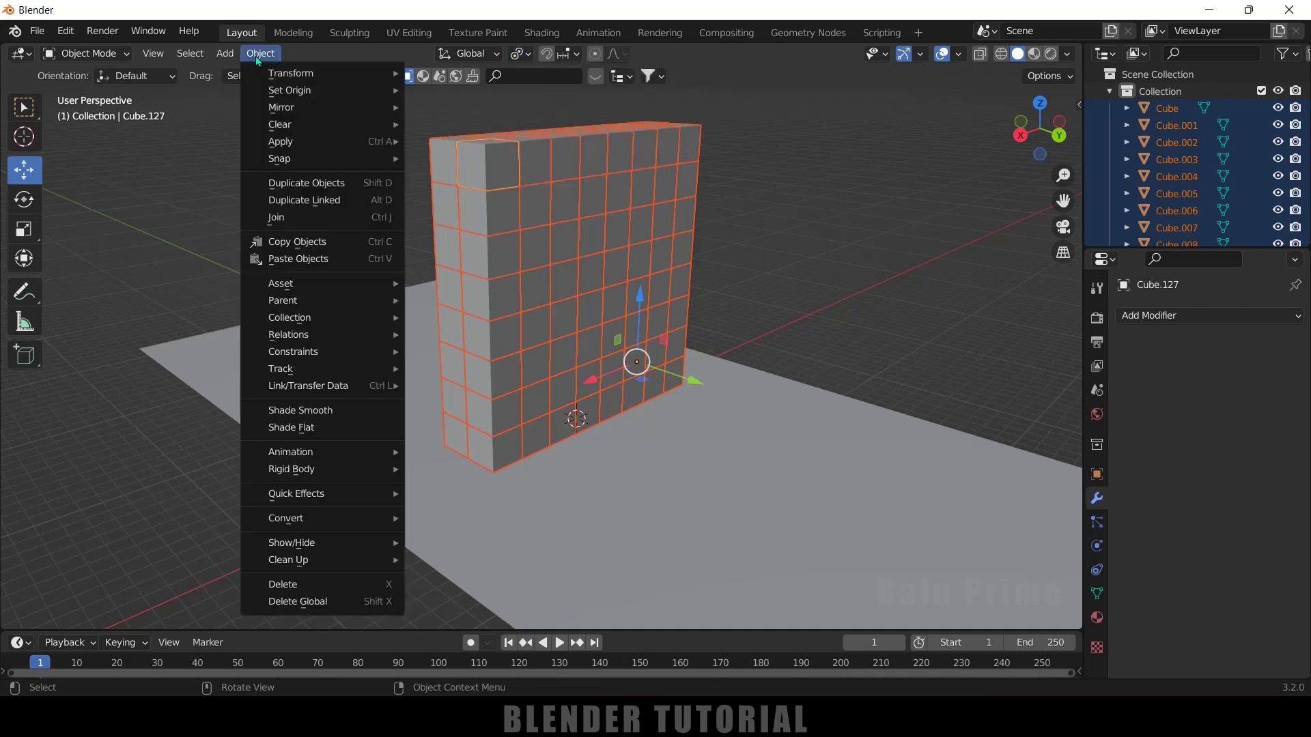
mouse_move(270, 90)
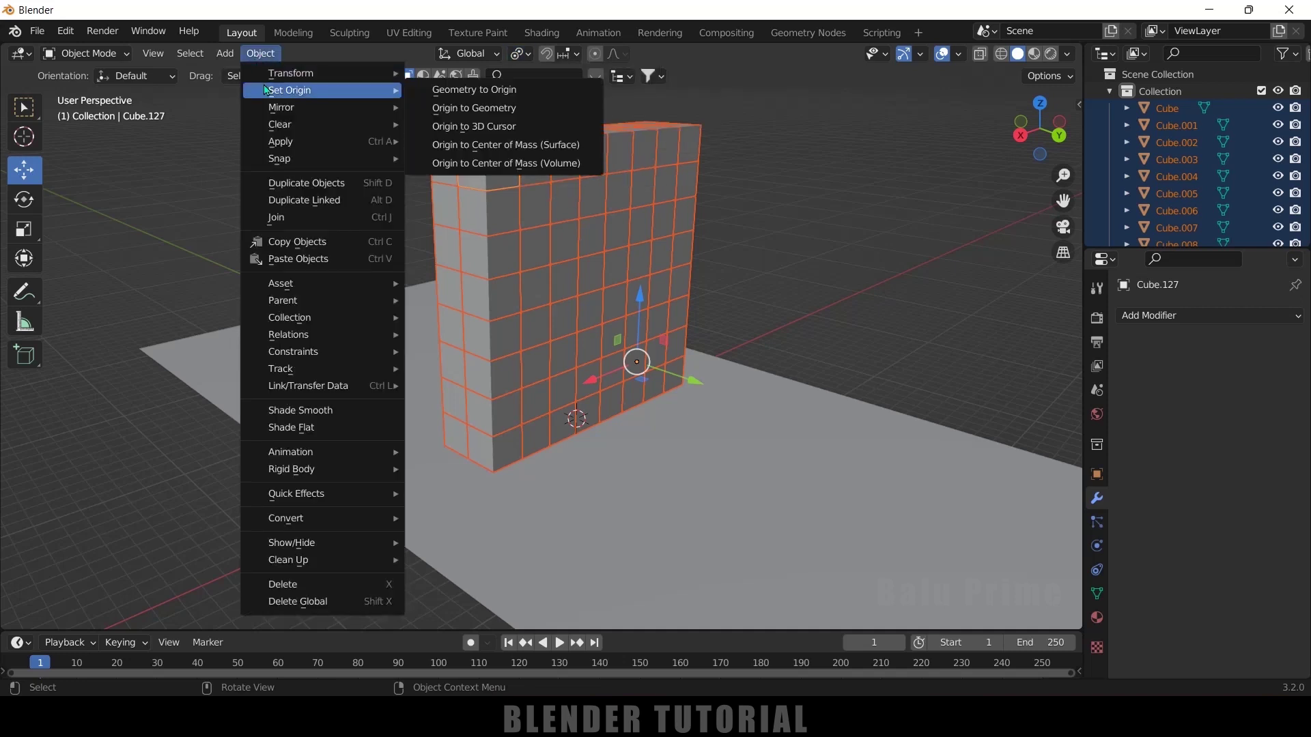
left_click(489, 111)
Select several individual cubes across the wall one after another to check where each origin sits.
left_click(796, 222)
left_click(505, 165)
left_click(538, 205)
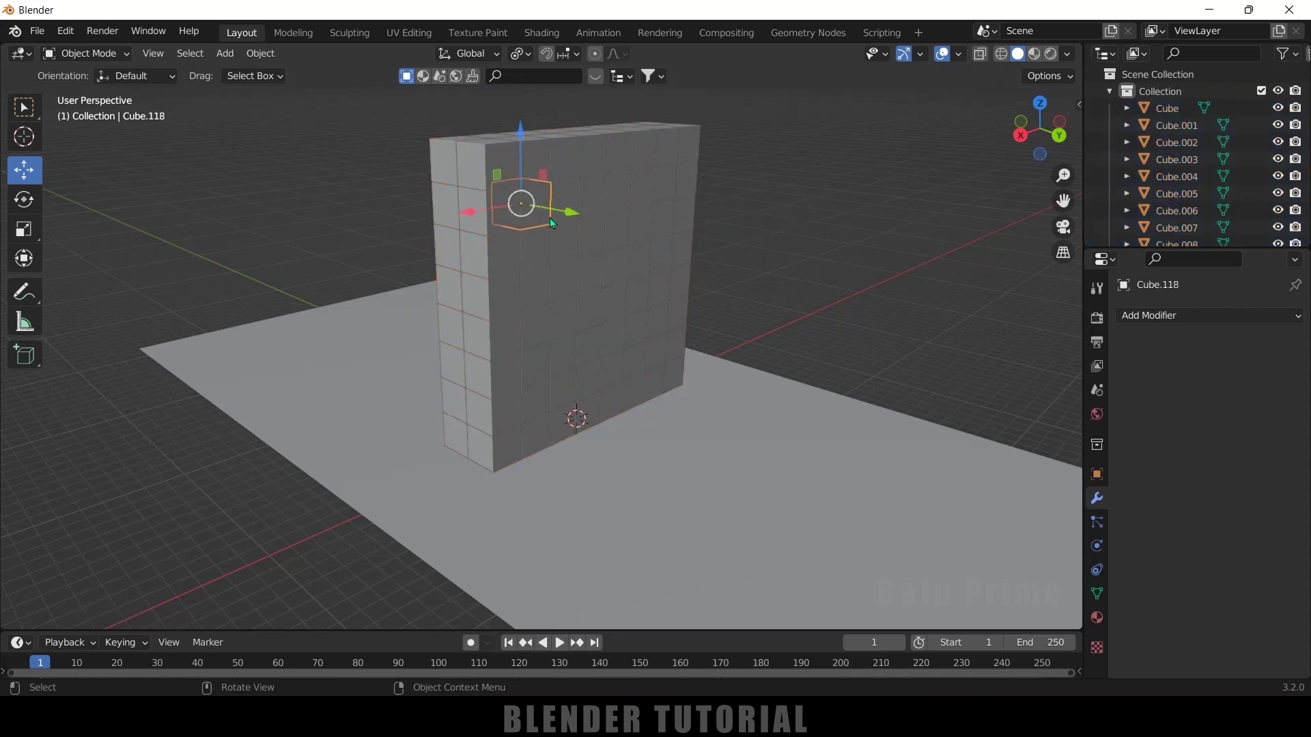
left_click(596, 284)
left_click(608, 310)
left_click(667, 321)
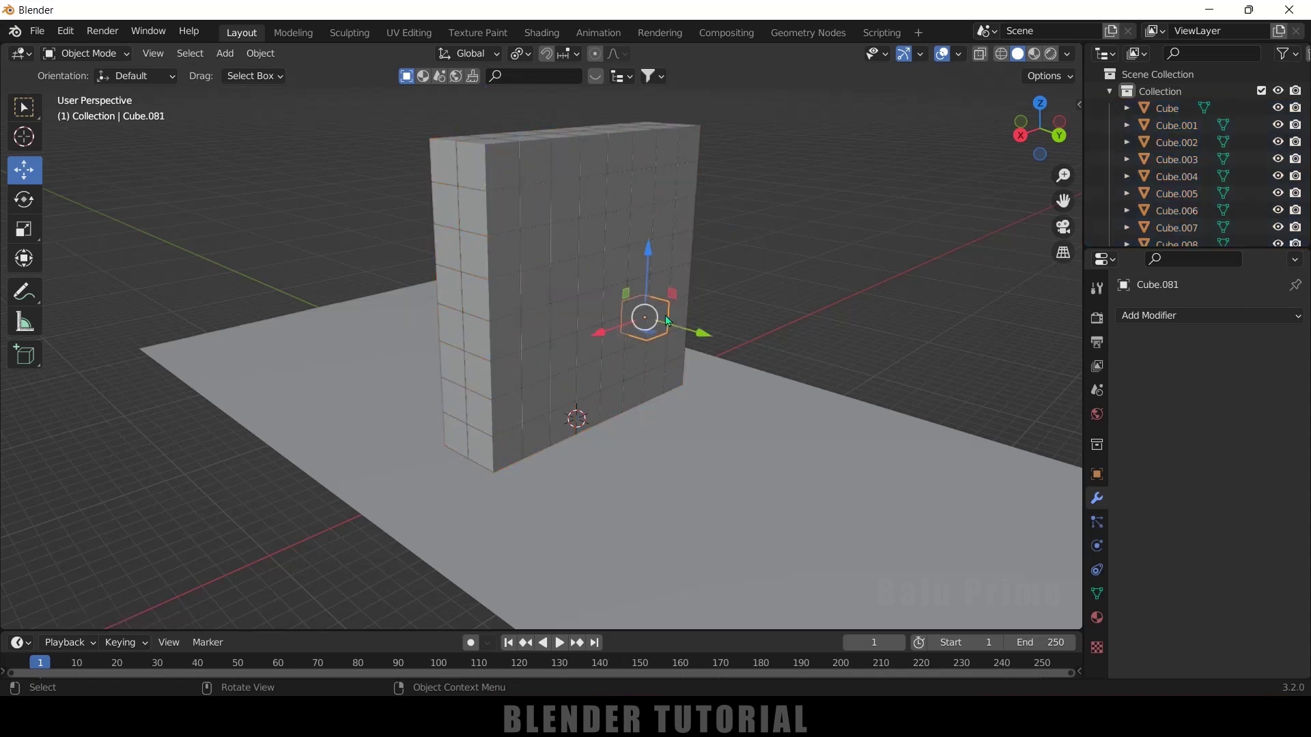
left_click(538, 218)
left_click(611, 166)
middle_click_drag(630, 191, 631, 288)
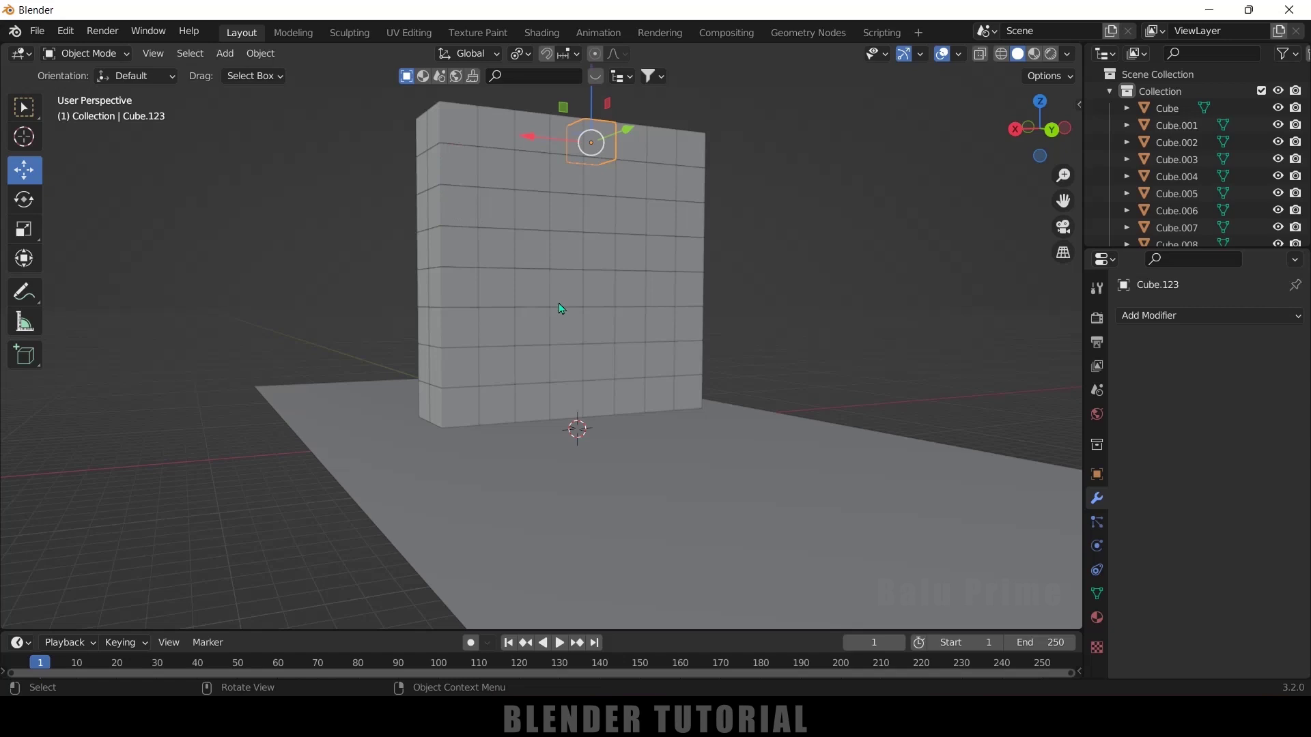
Add Rigid Body physics of type Active to the upper corner cube of the wall.
left_click(457, 128)
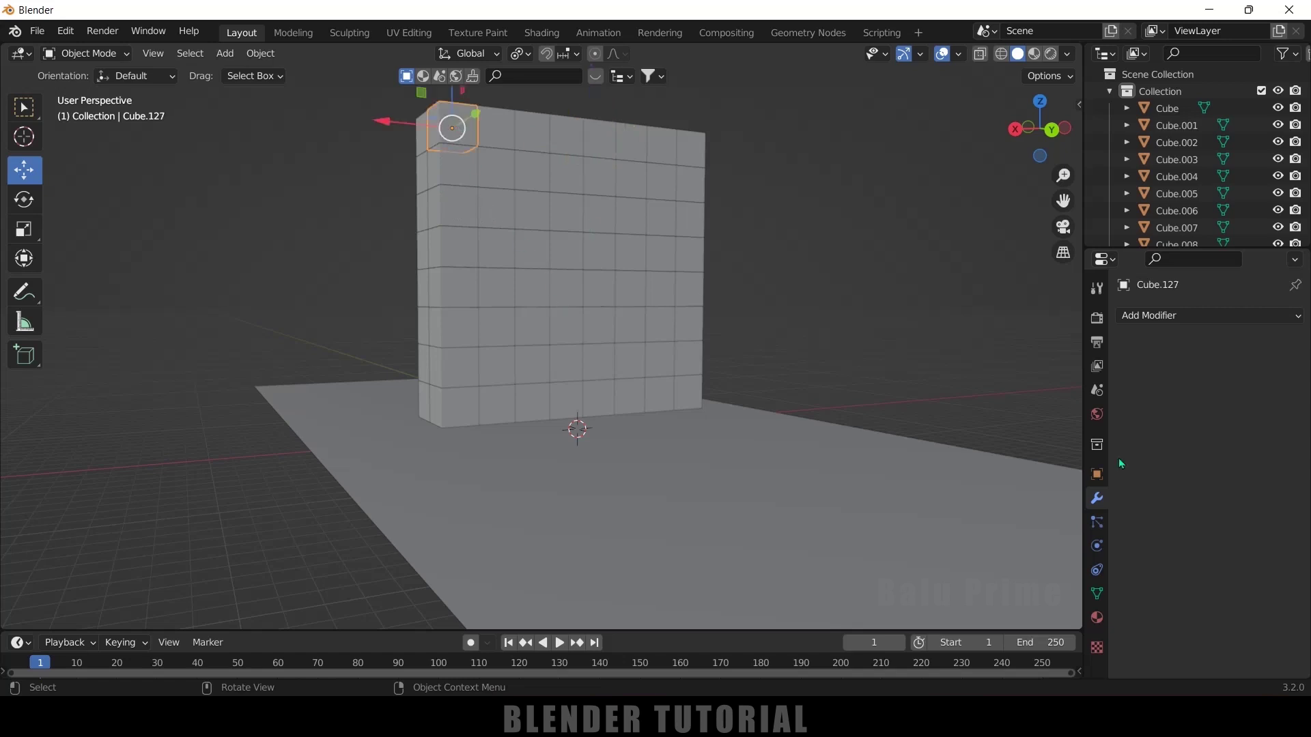
left_click(1097, 547)
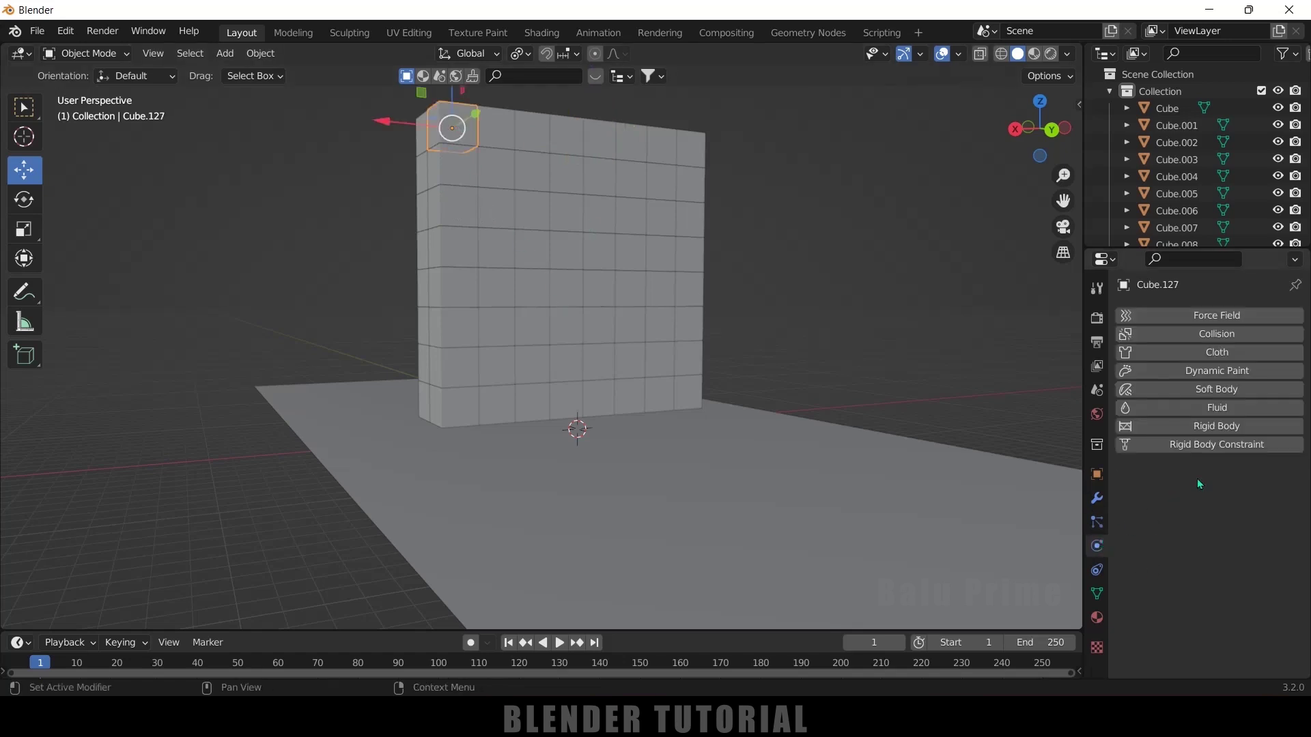
left_click(1217, 426)
left_click(1217, 499)
left_click(1220, 519)
scroll(1156, 541, "down", 3)
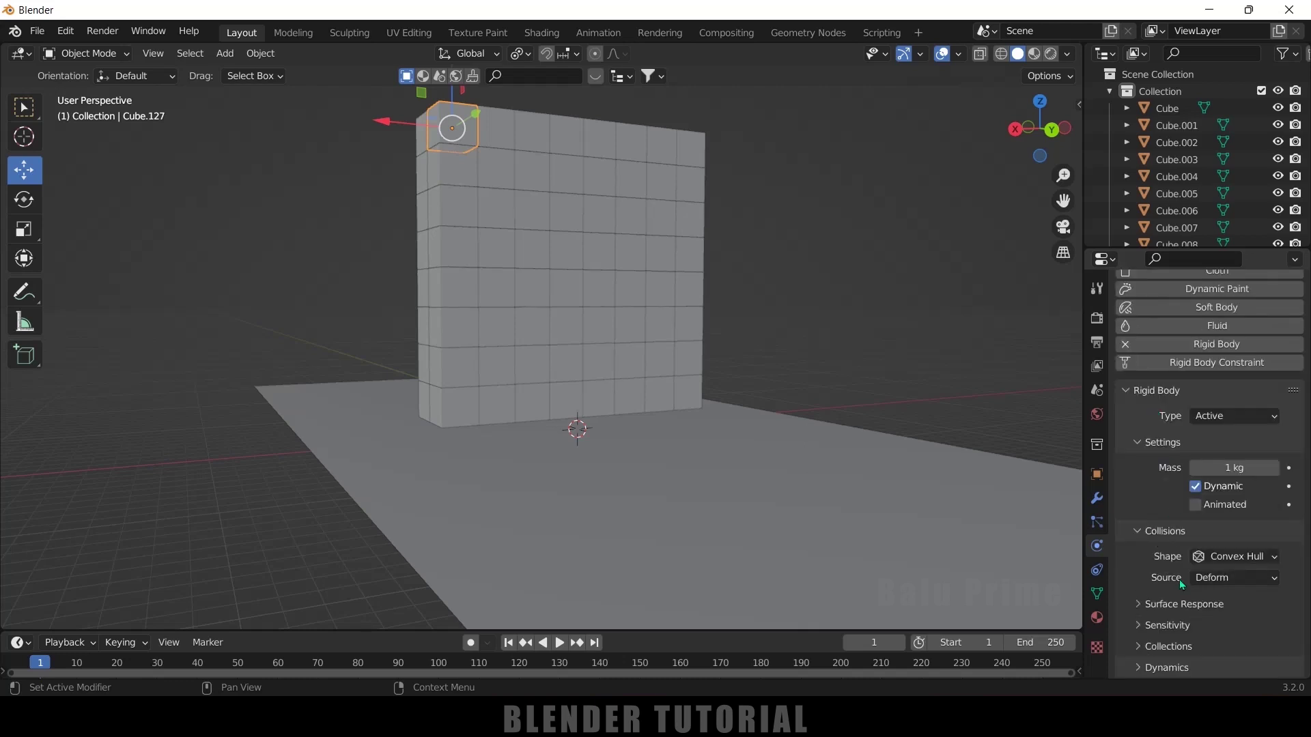
Play the simulation to test the single corner cube, return to the first frame and inspect the wall.
left_click(560, 643)
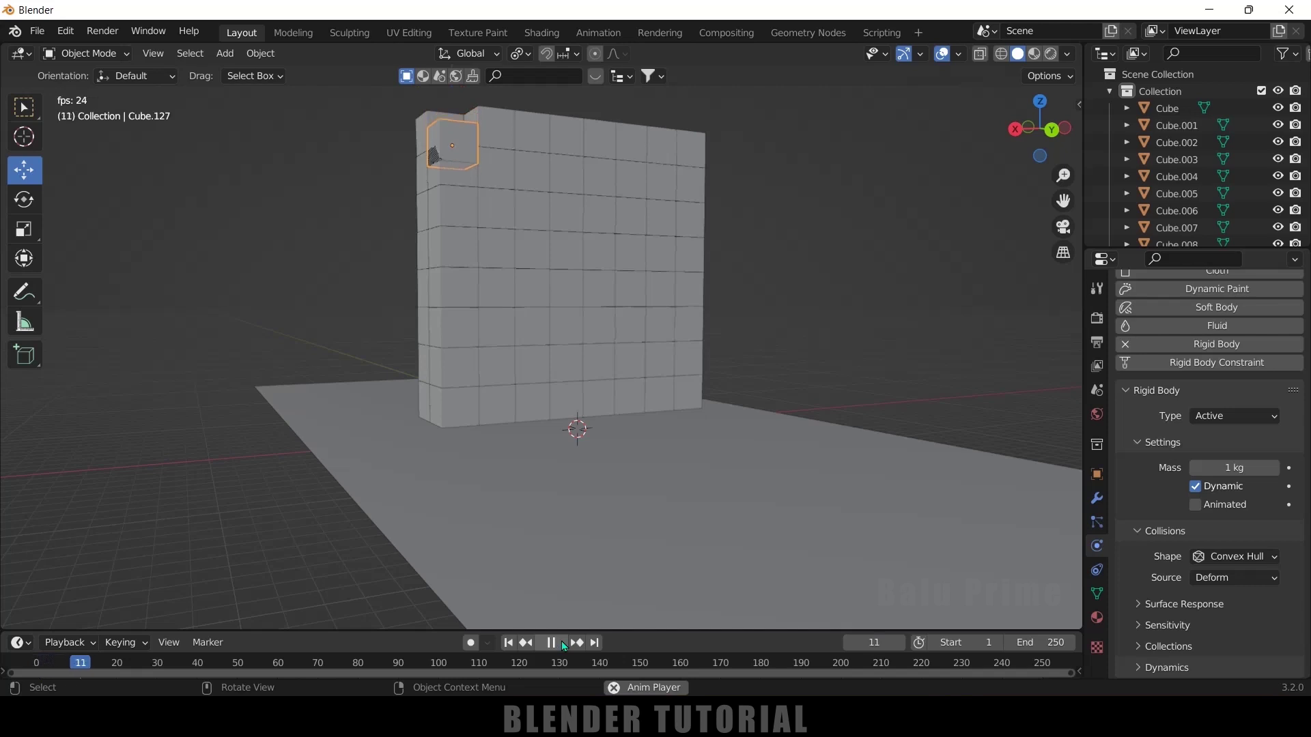
left_click(508, 642)
scroll(590, 404, "down", 1)
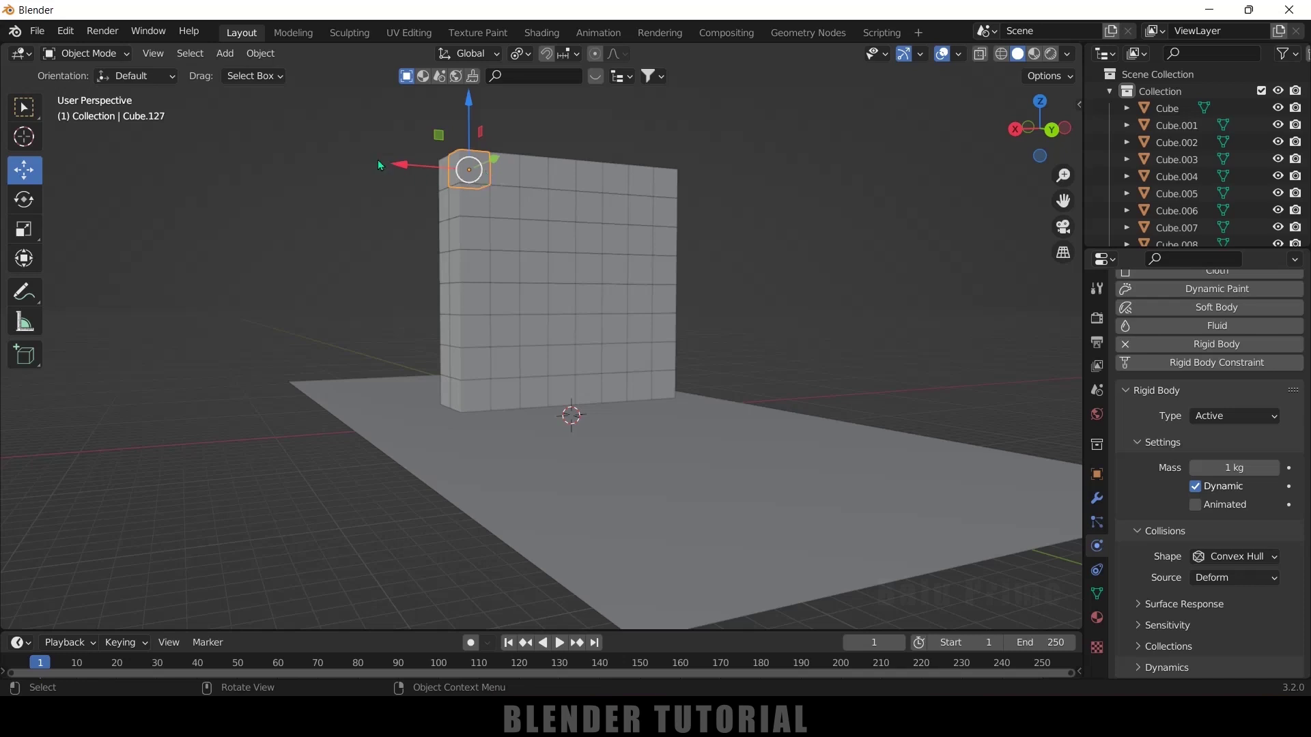
middle_click_drag(584, 271, 588, 257)
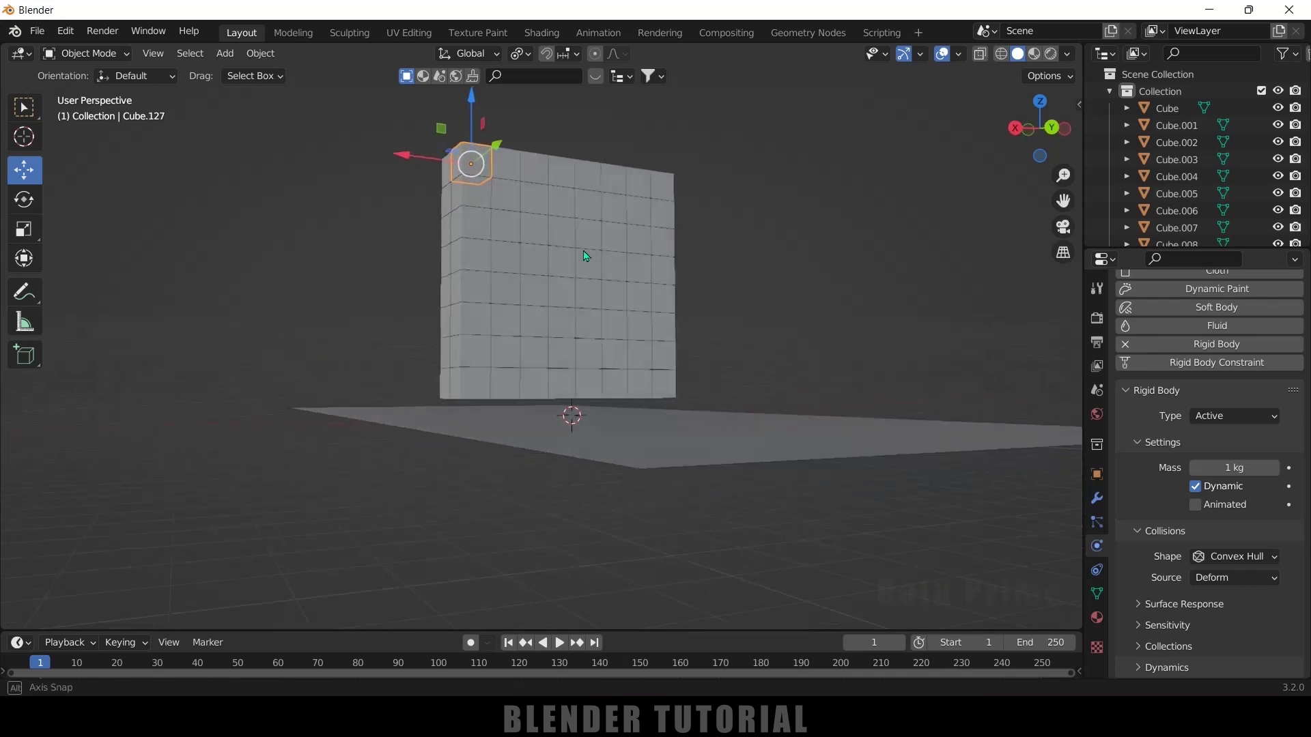
Select all wall cubes with the upper corner cube active, copy its rigid body settings to them and clear the selection.
left_click(469, 165)
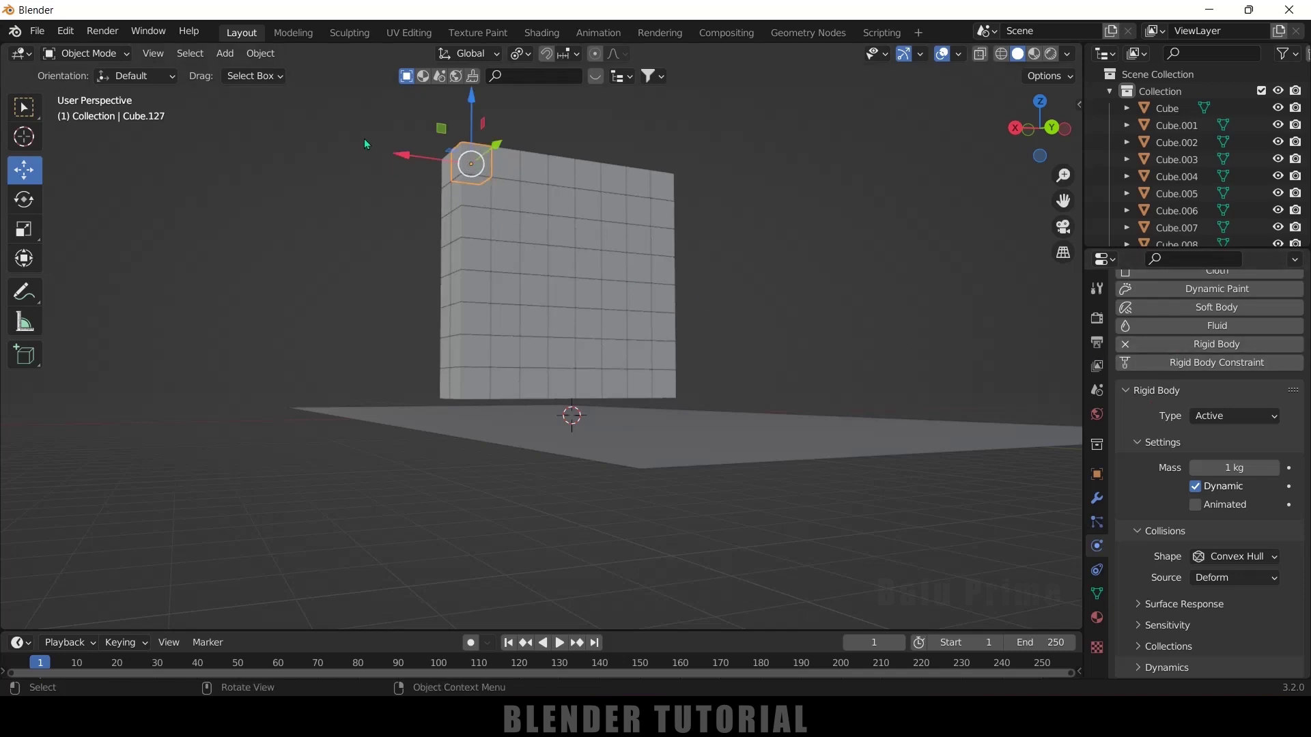
key("b")
left_click_drag(346, 125, 860, 377)
mouse_move(861, 377)
middle_mouse_down()
mouse_move(850, 399)
mouse_move(893, 374)
mouse_move(850, 388)
middle_mouse_up()
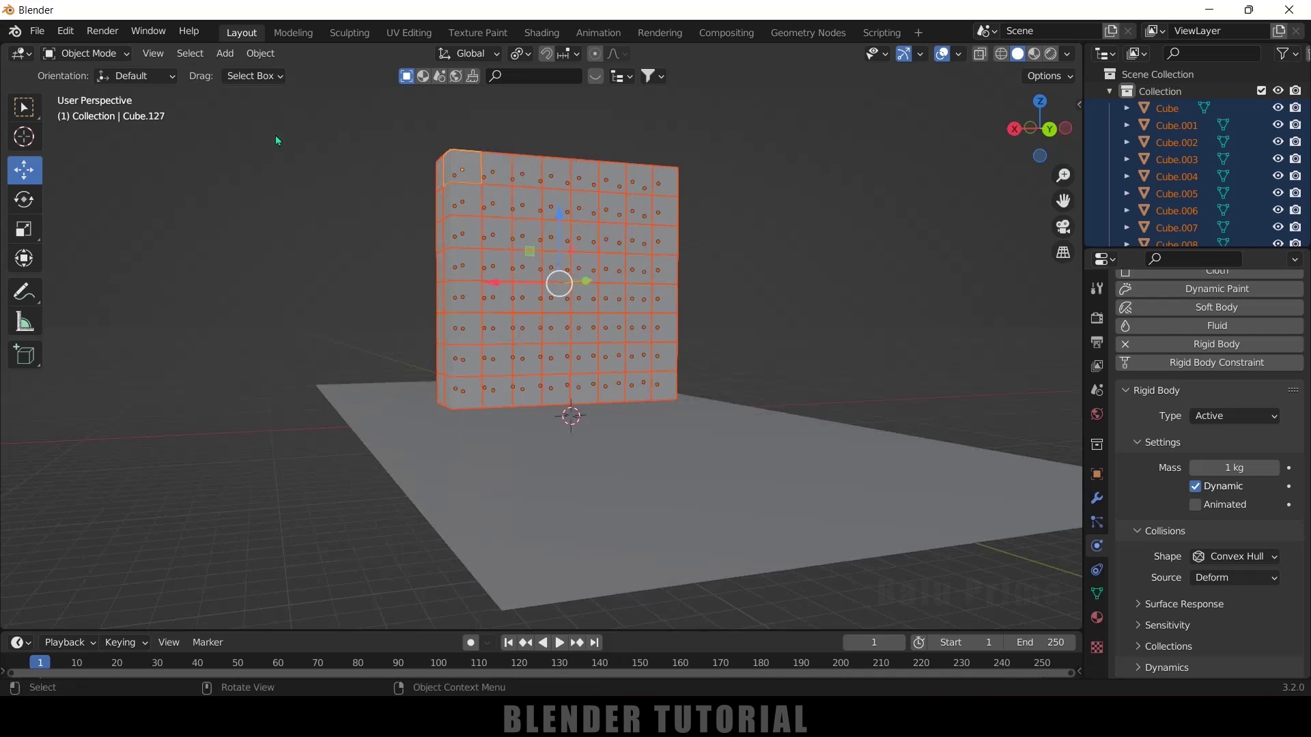
left_click(264, 54)
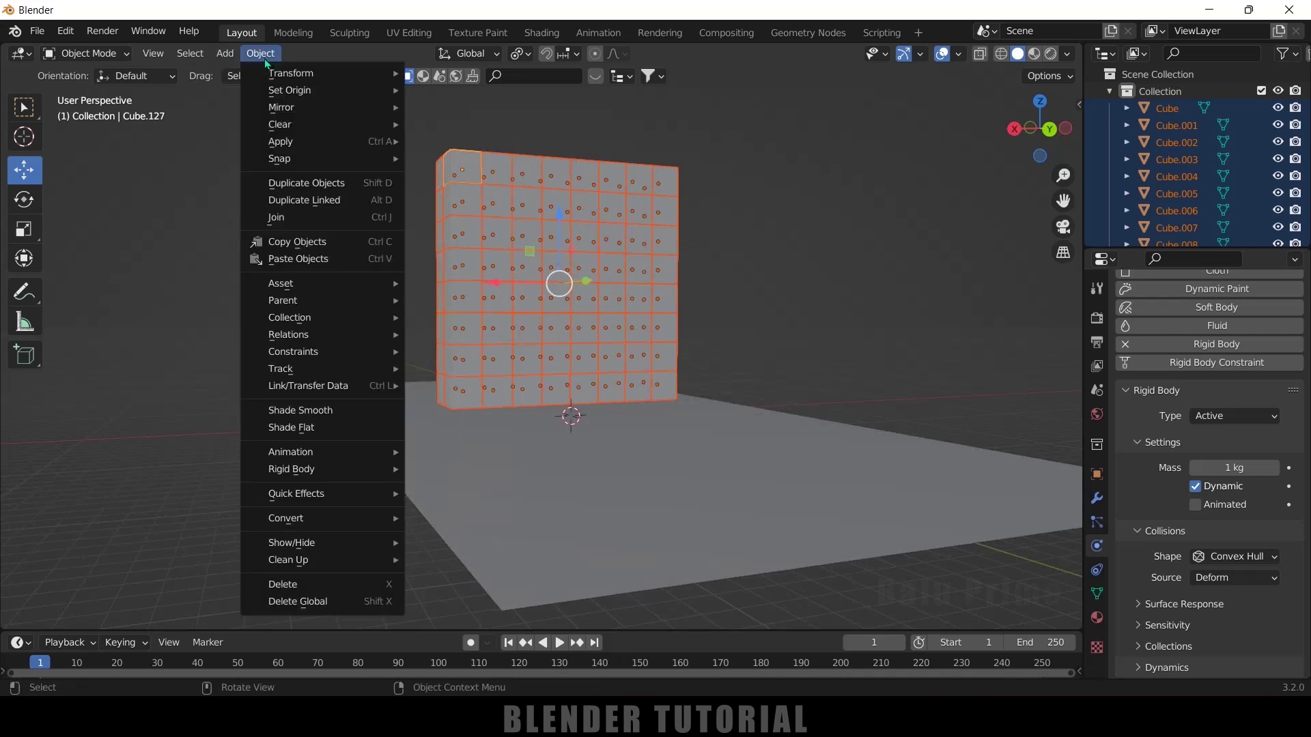
mouse_move(352, 474)
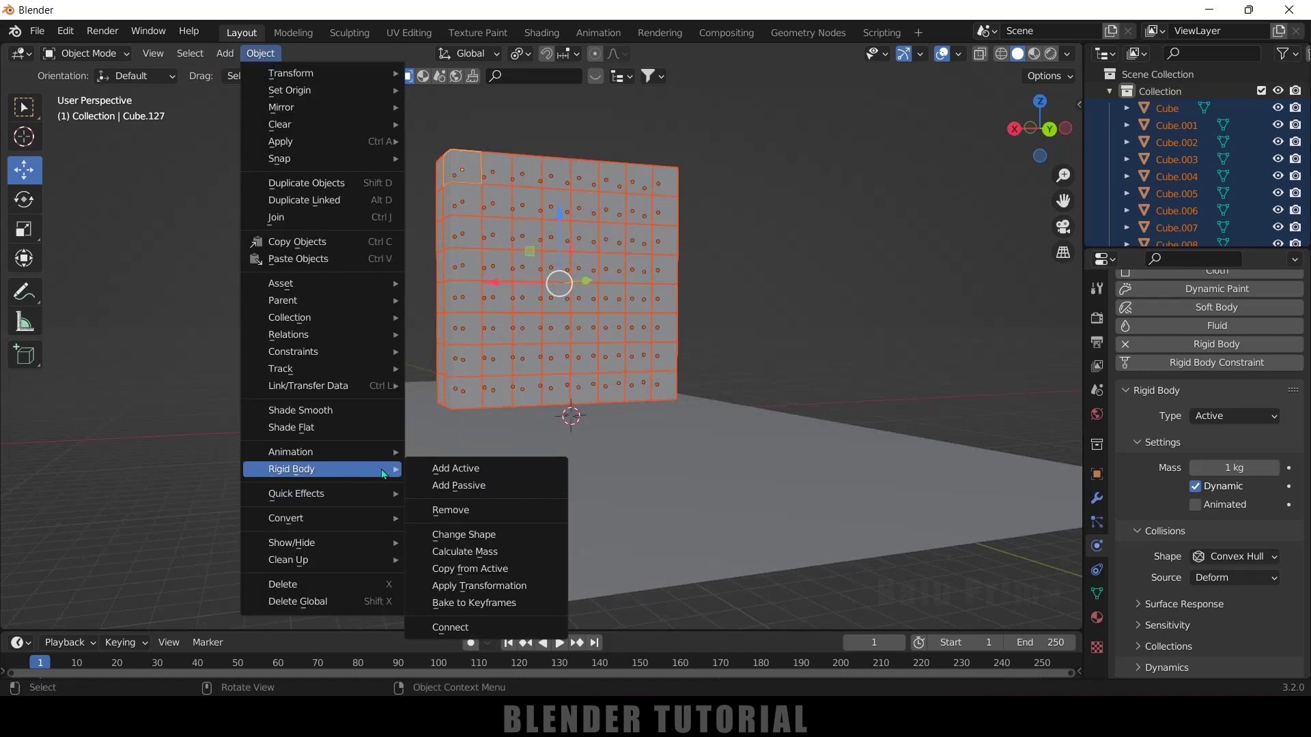
left_click(470, 569)
key("alt+a")
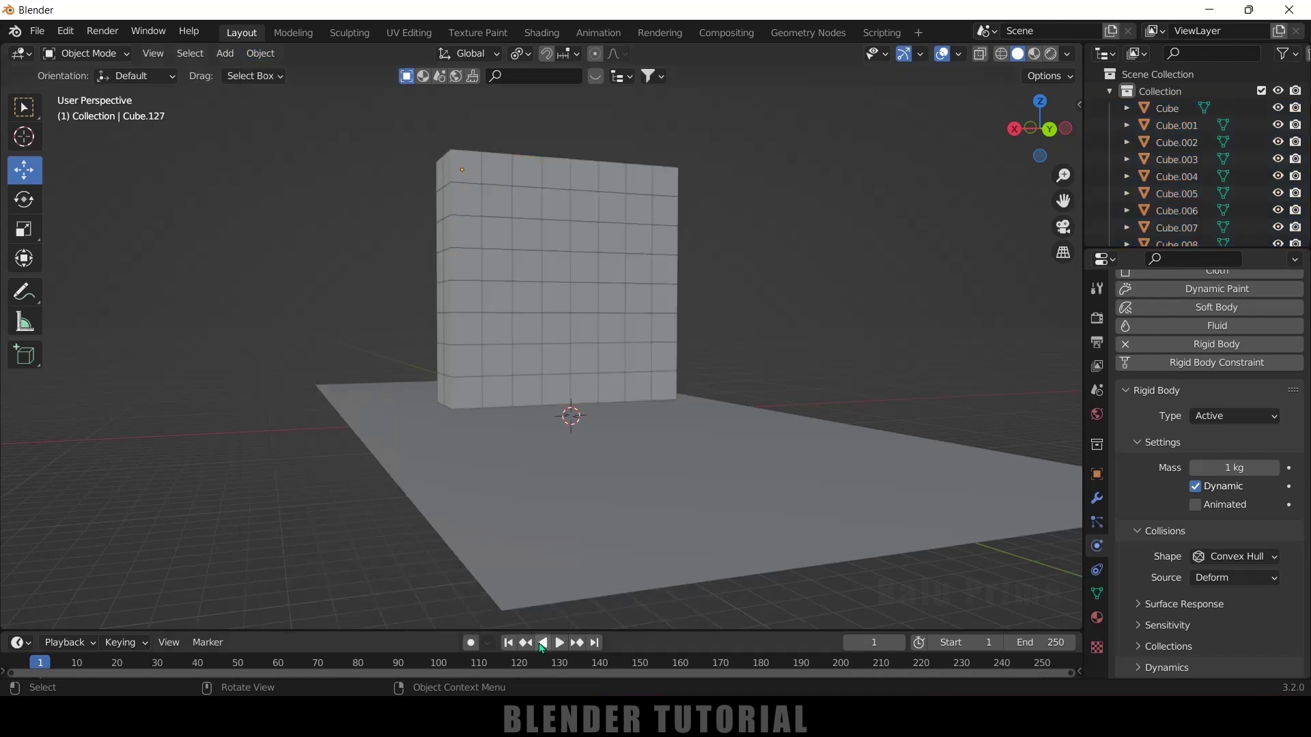
Play the simulation to test the rigid body motion of the whole wall, then return to the first frame.
left_click(558, 644)
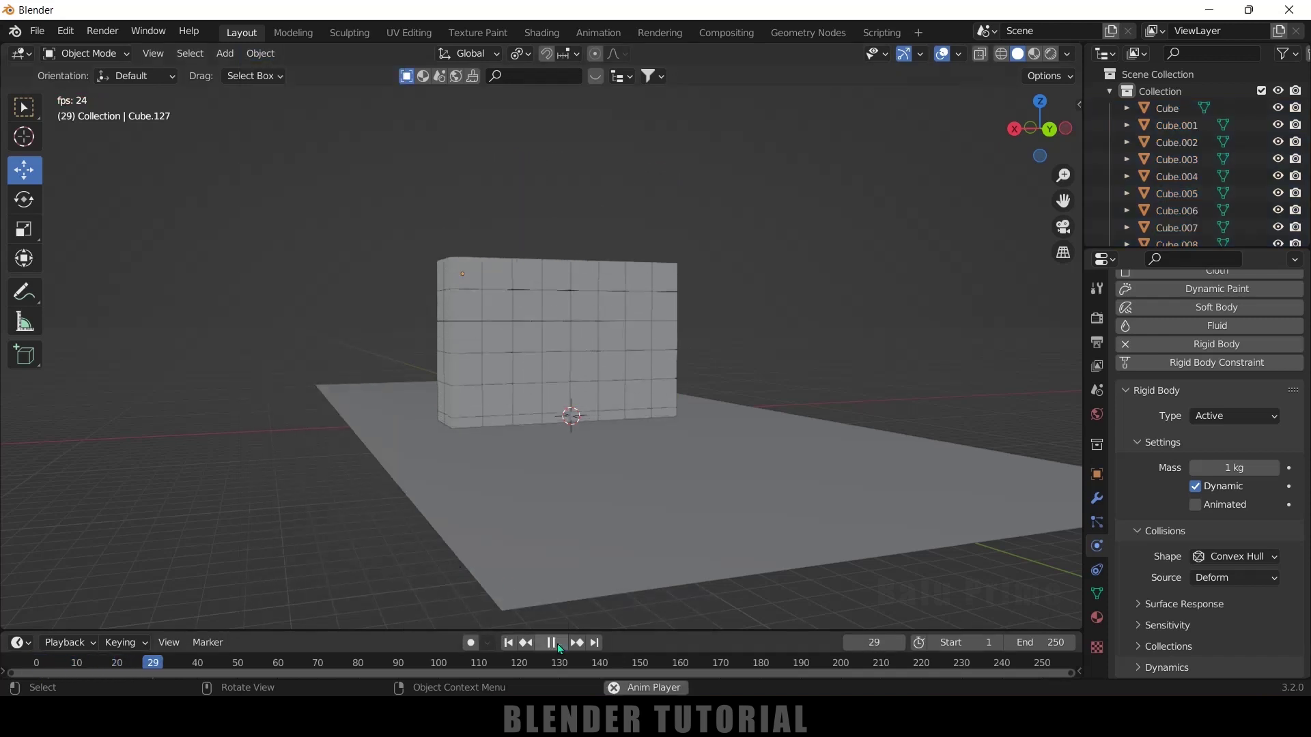
left_click(557, 645)
left_click(508, 643)
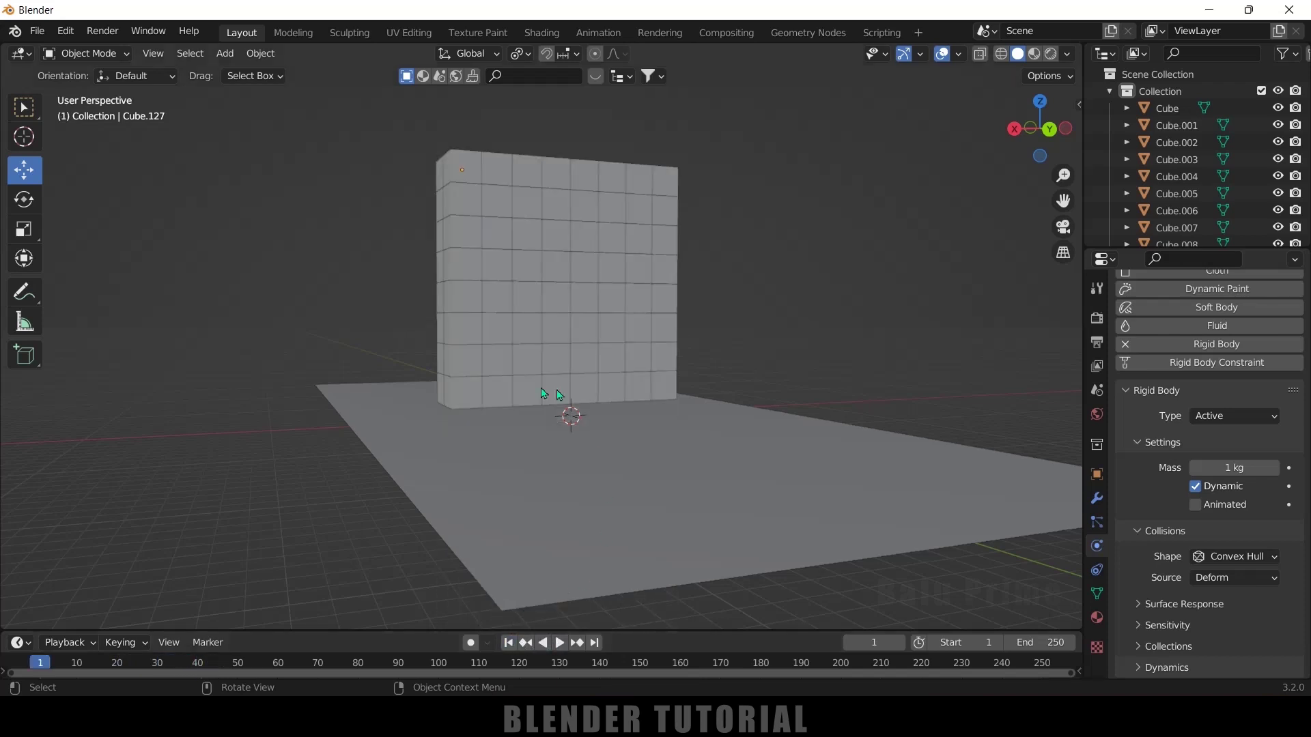
Add Rigid Body physics to the ground plane and set its type to Passive.
left_click(567, 496)
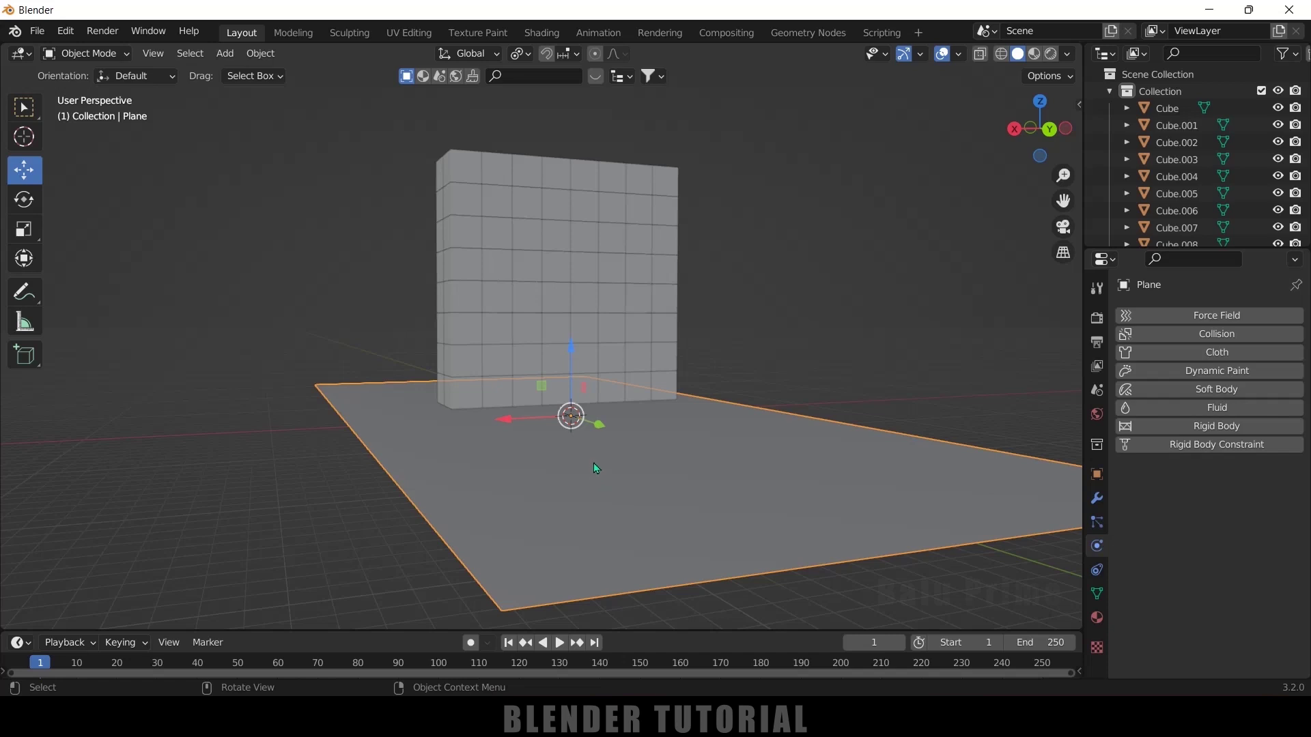
left_click(1218, 426)
left_click(1224, 498)
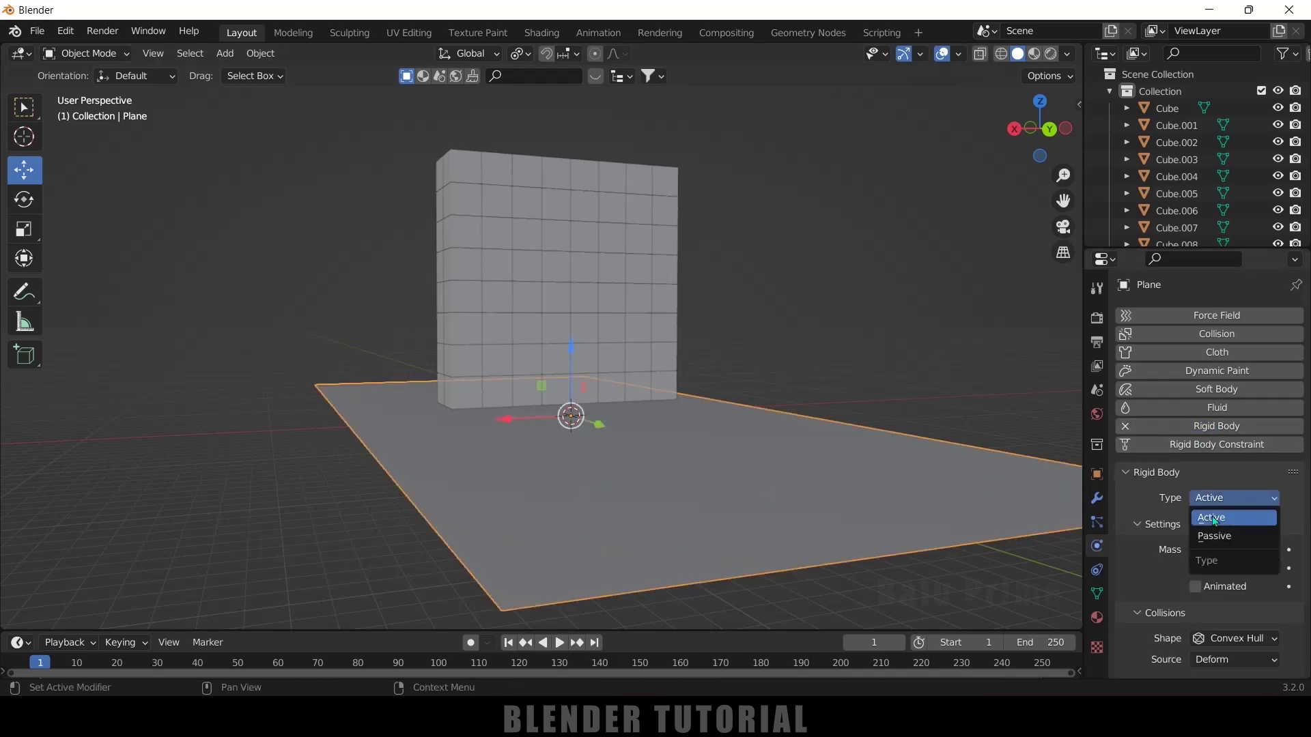
left_click(1229, 536)
Play the simulation to test the wall against the passive ground plane and go back to the first frame.
left_click(561, 642)
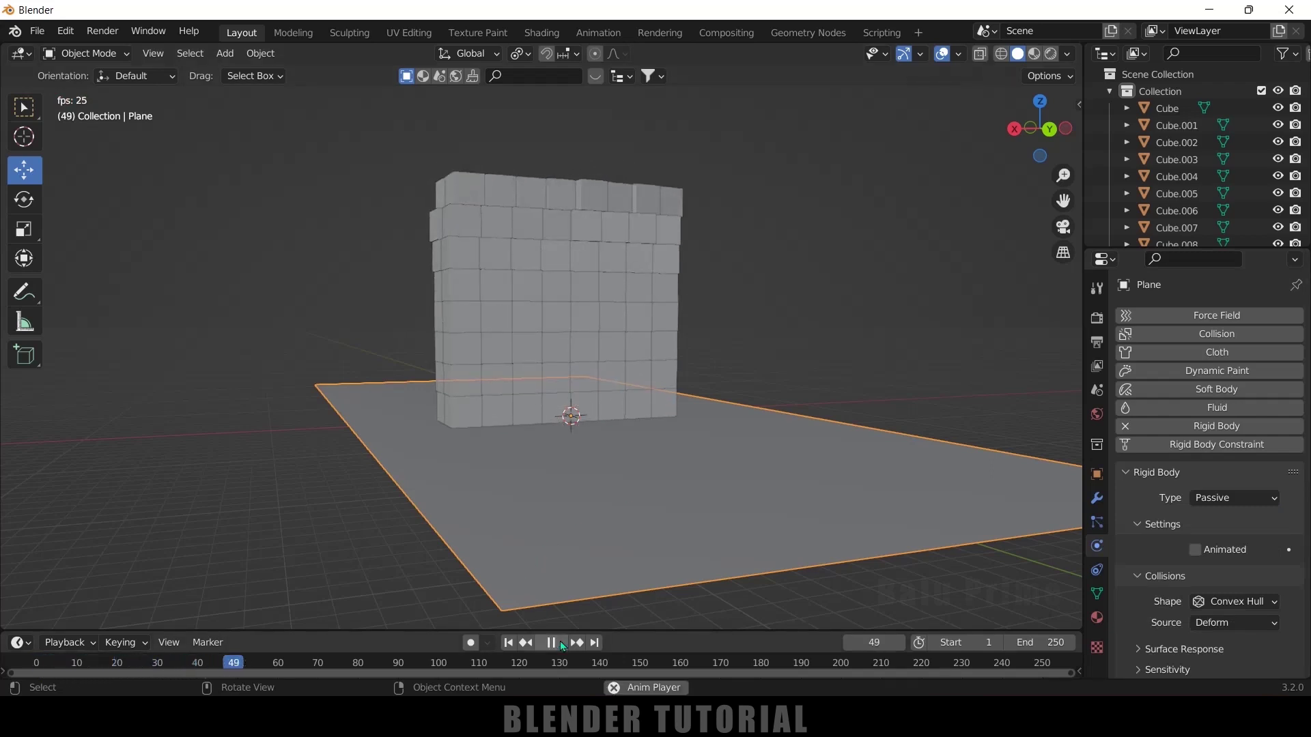
left_click(559, 642)
left_click(509, 643)
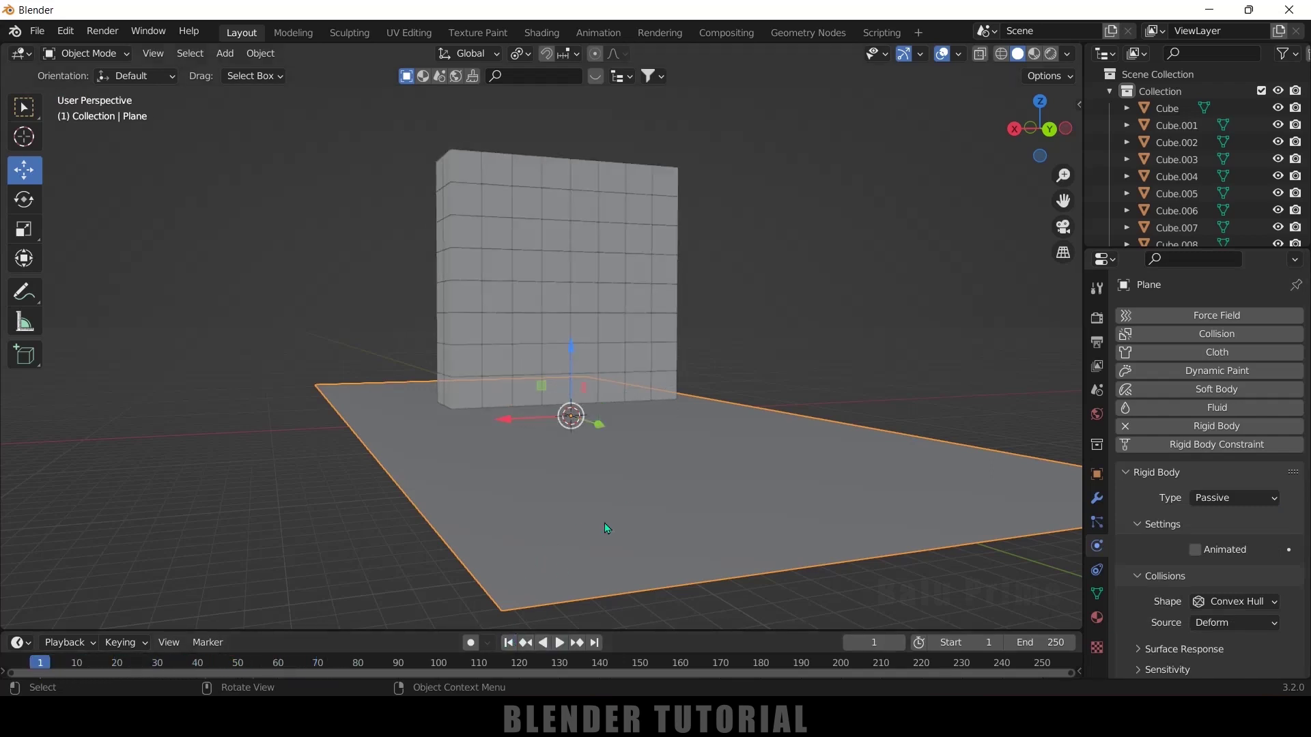
scroll(618, 522, "up", 2)
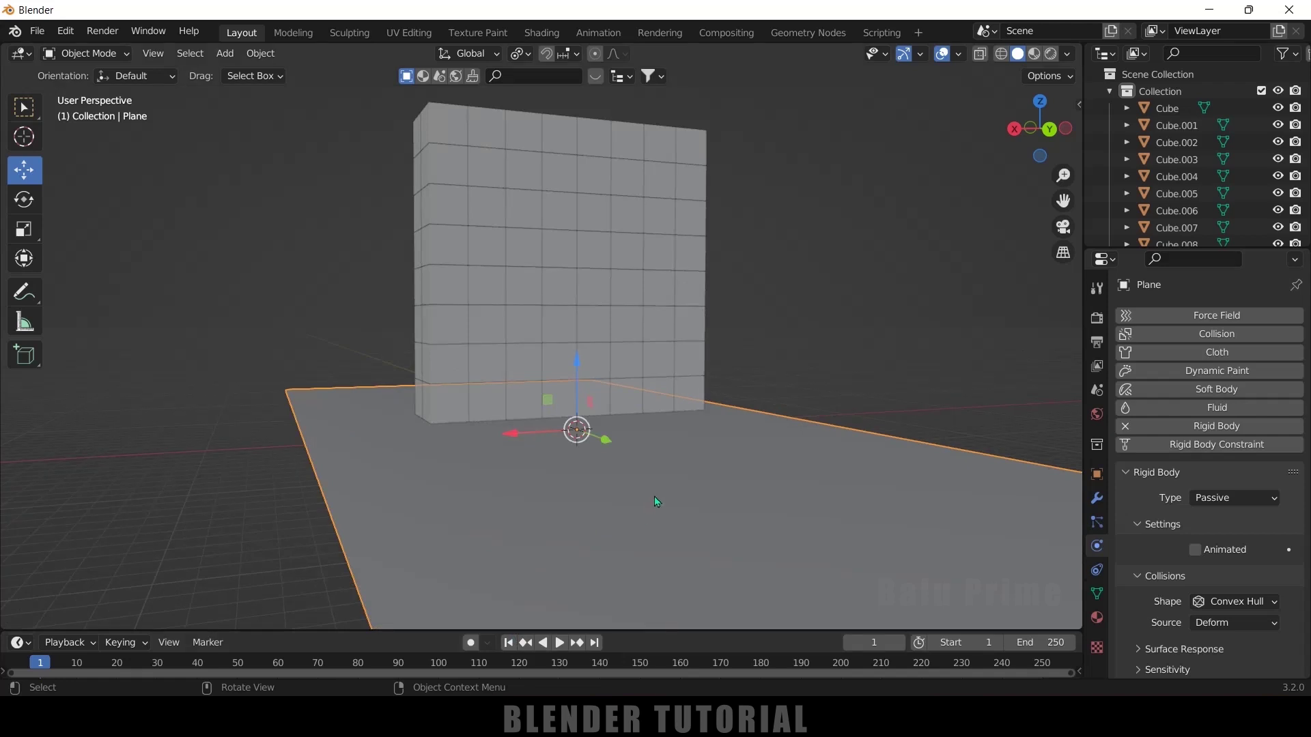
Raise the ground plane along Z in side view until it sits just under the wall's lowest cubes.
key("KP_3")
scroll(654, 497, "up", 2)
left_click_drag(574, 395, 632, 362)
scroll(655, 410, "up", 4)
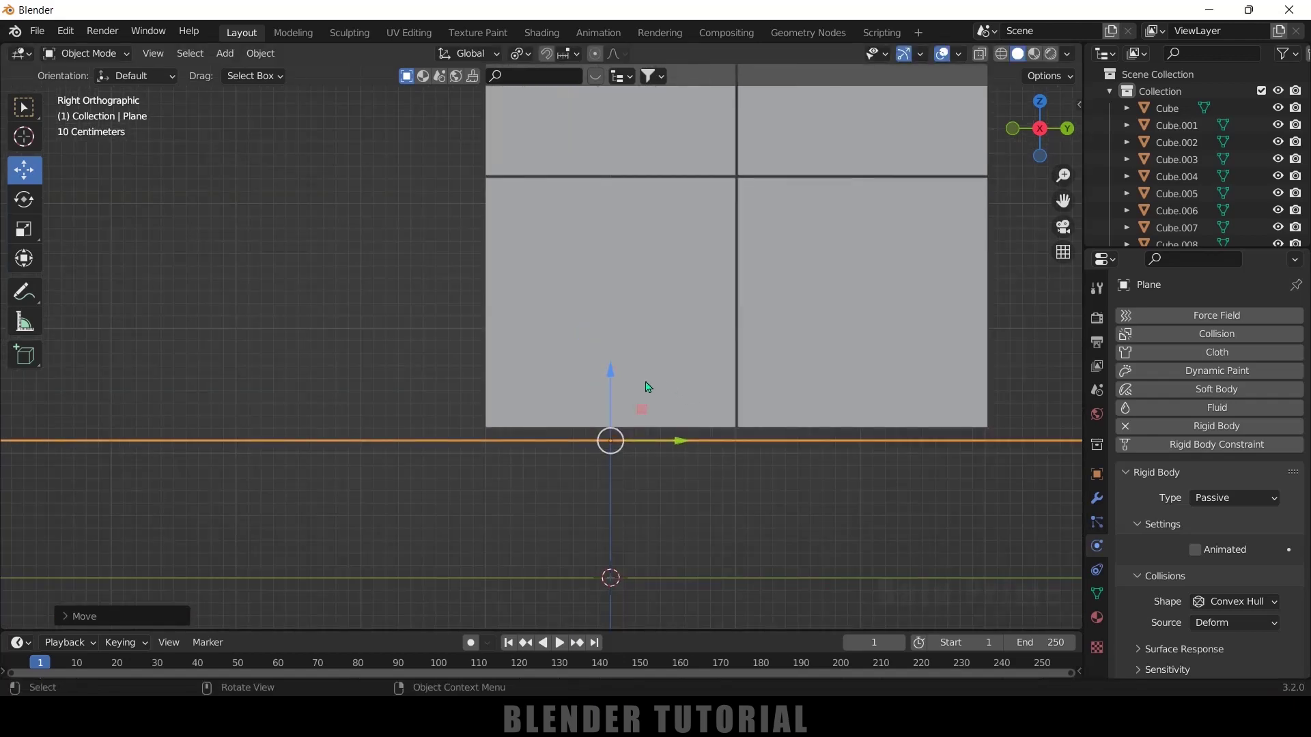
left_click_drag(610, 376, 618, 358)
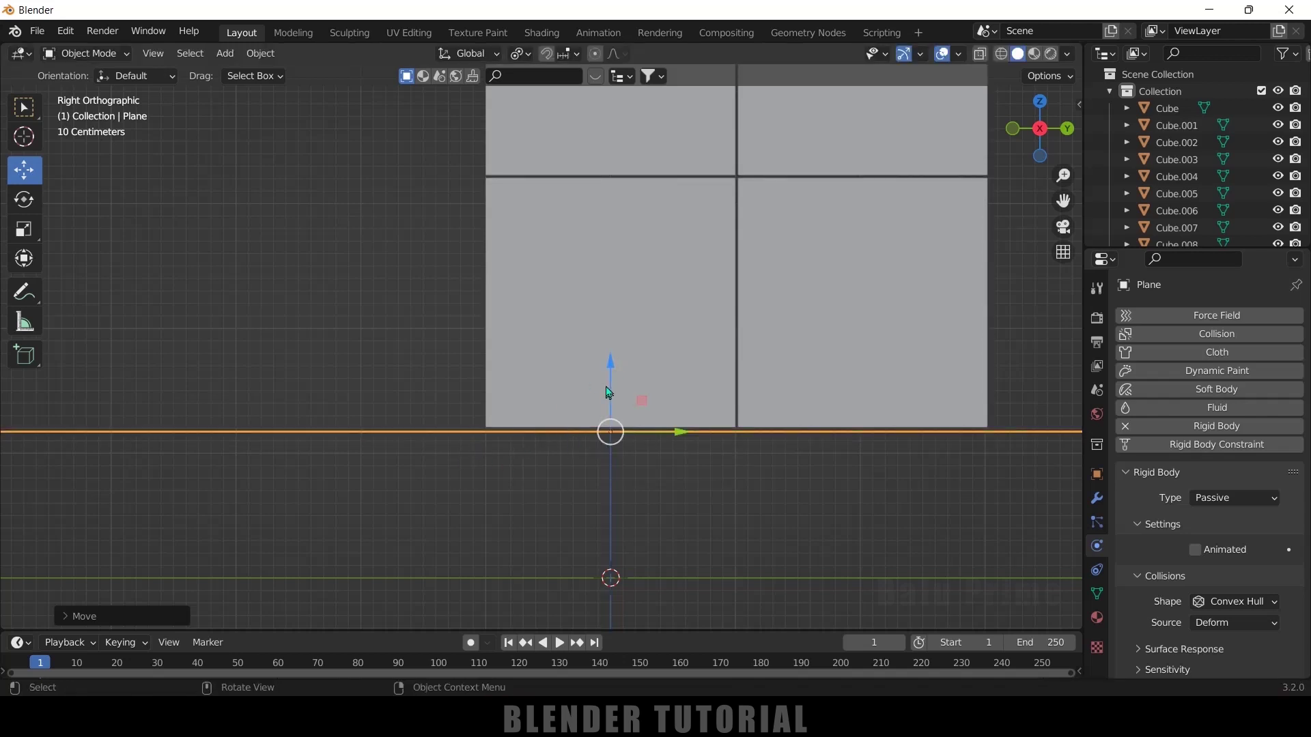
Scale the ground plane along the Y axis so it extends far out on both sides of the wall.
scroll(465, 409, "down", 2)
middle_click_drag(439, 433, 738, 500)
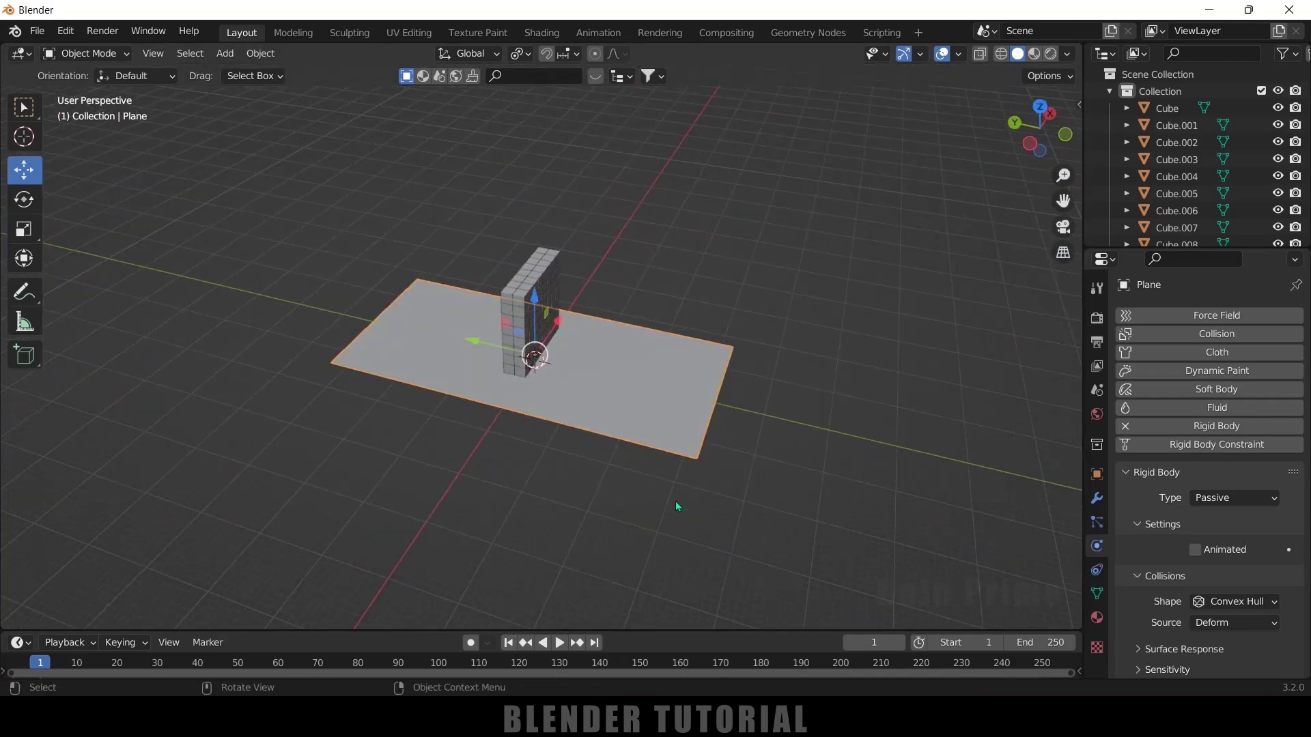
scroll(675, 501, "up", 1)
left_click(668, 472)
left_click(632, 455)
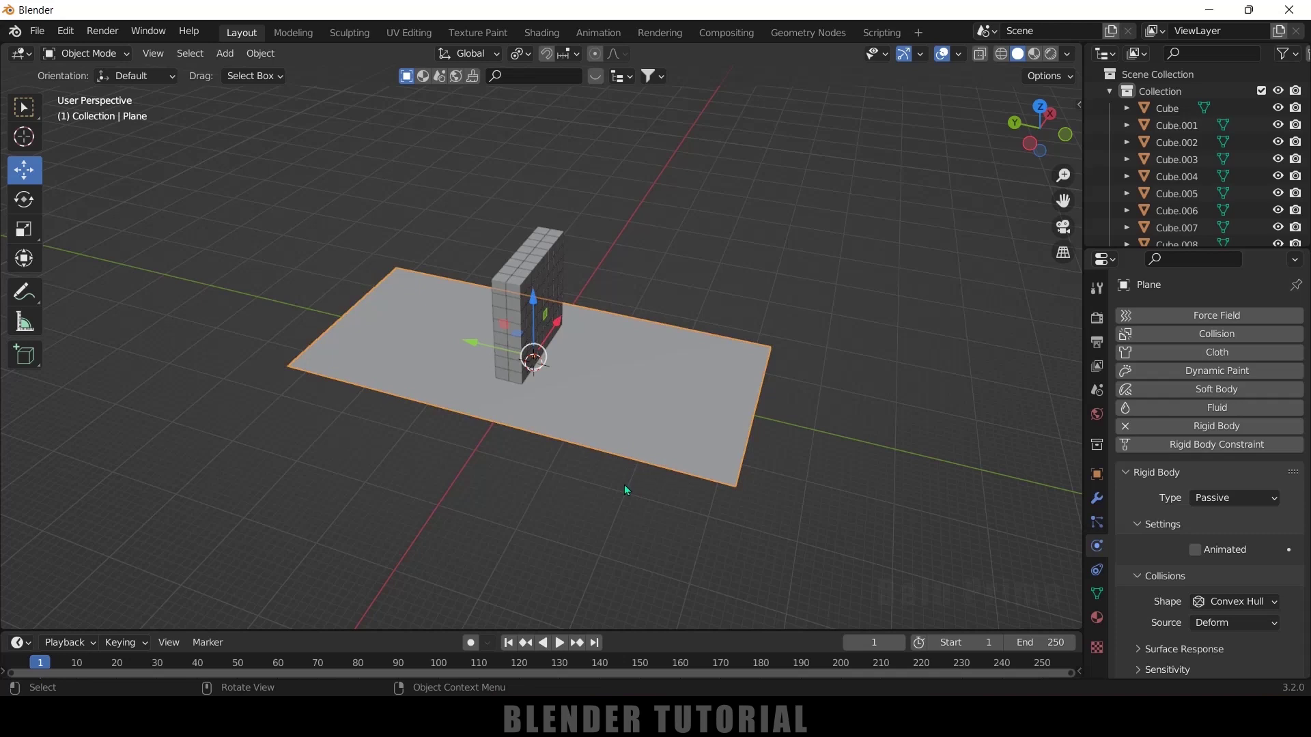
key("s")
key("y")
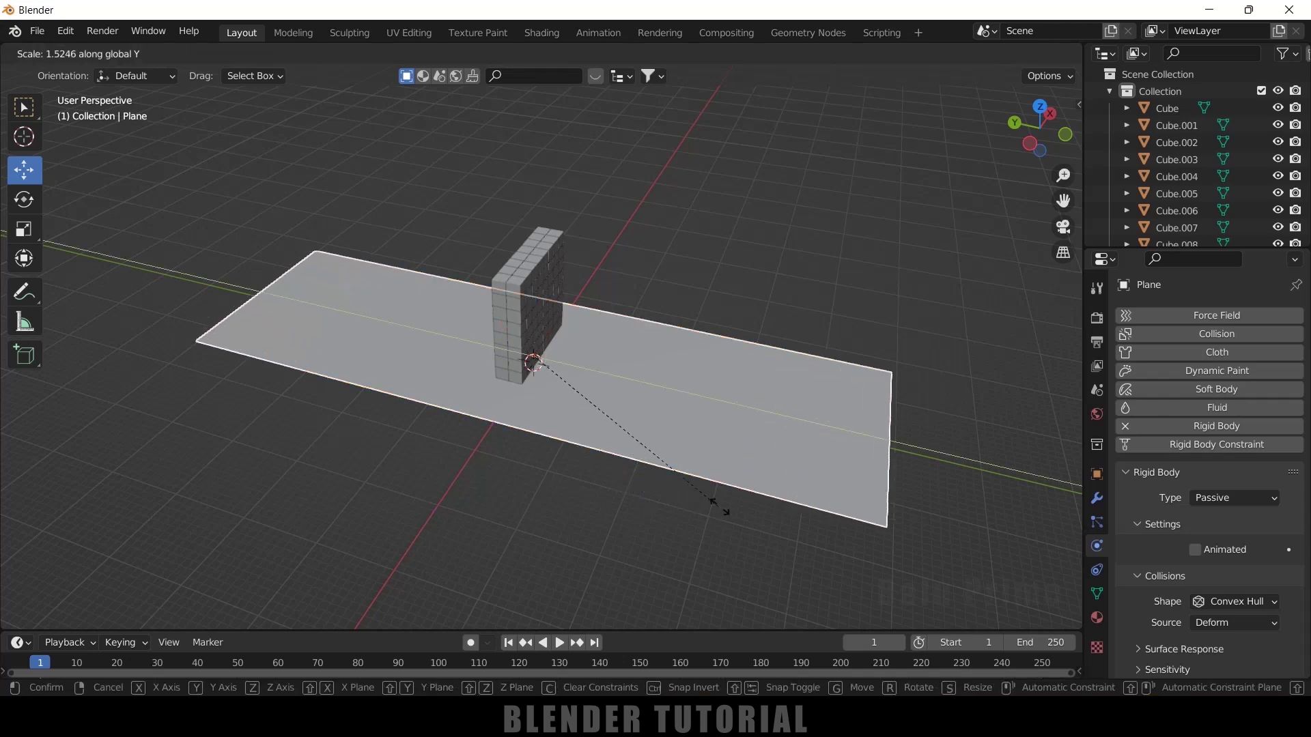
left_click(853, 519)
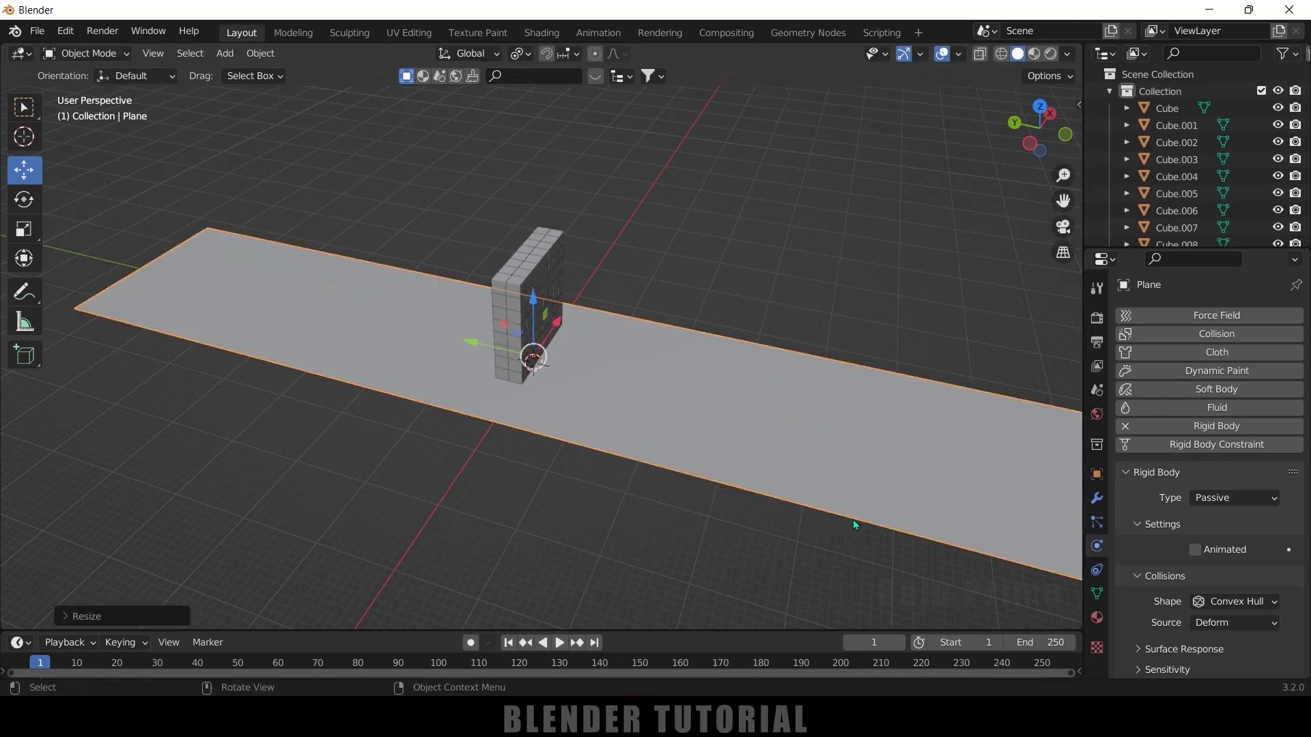
Add a cube, place it on the ground in front of the wall and raise it 1 m along Z.
middle_click_drag(756, 493, 493, 416)
middle_click_drag(606, 447, 492, 317)
left_click(226, 53)
mouse_move(273, 73)
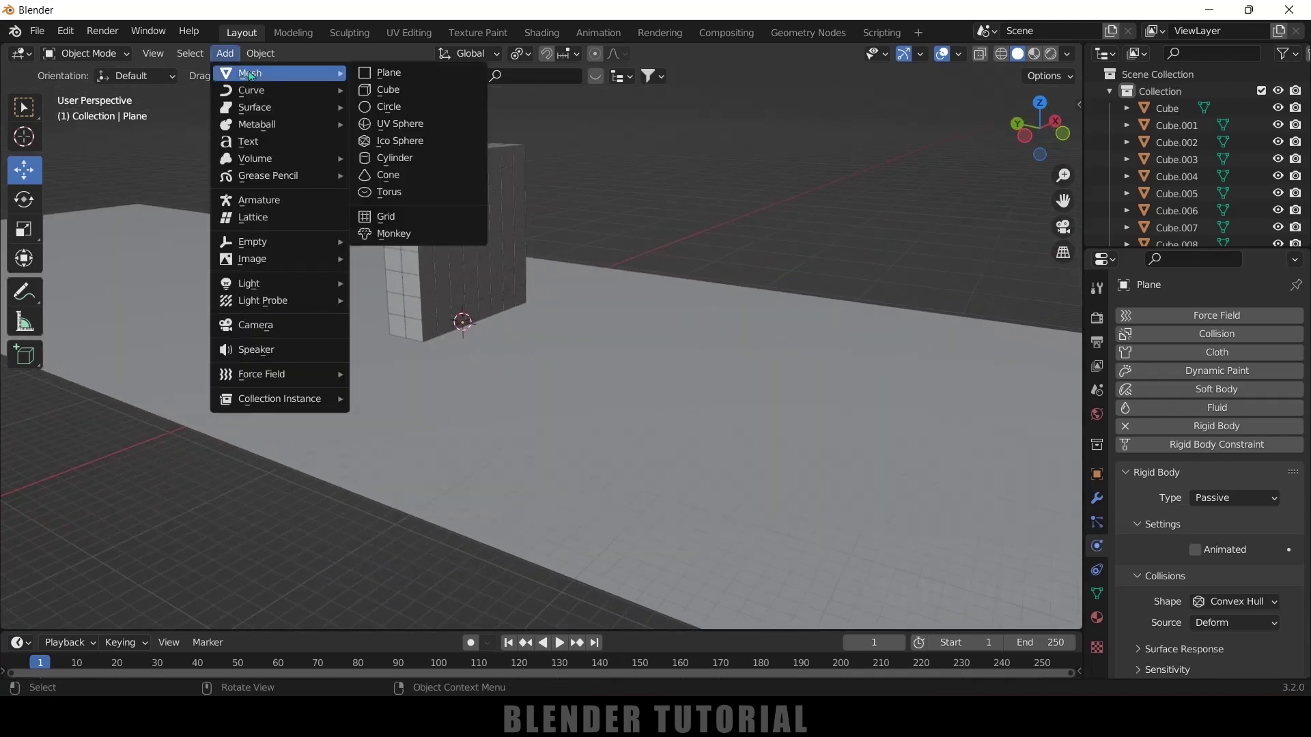
left_click(382, 90)
left_click_drag(456, 324, 549, 341)
key("g")
key("z")
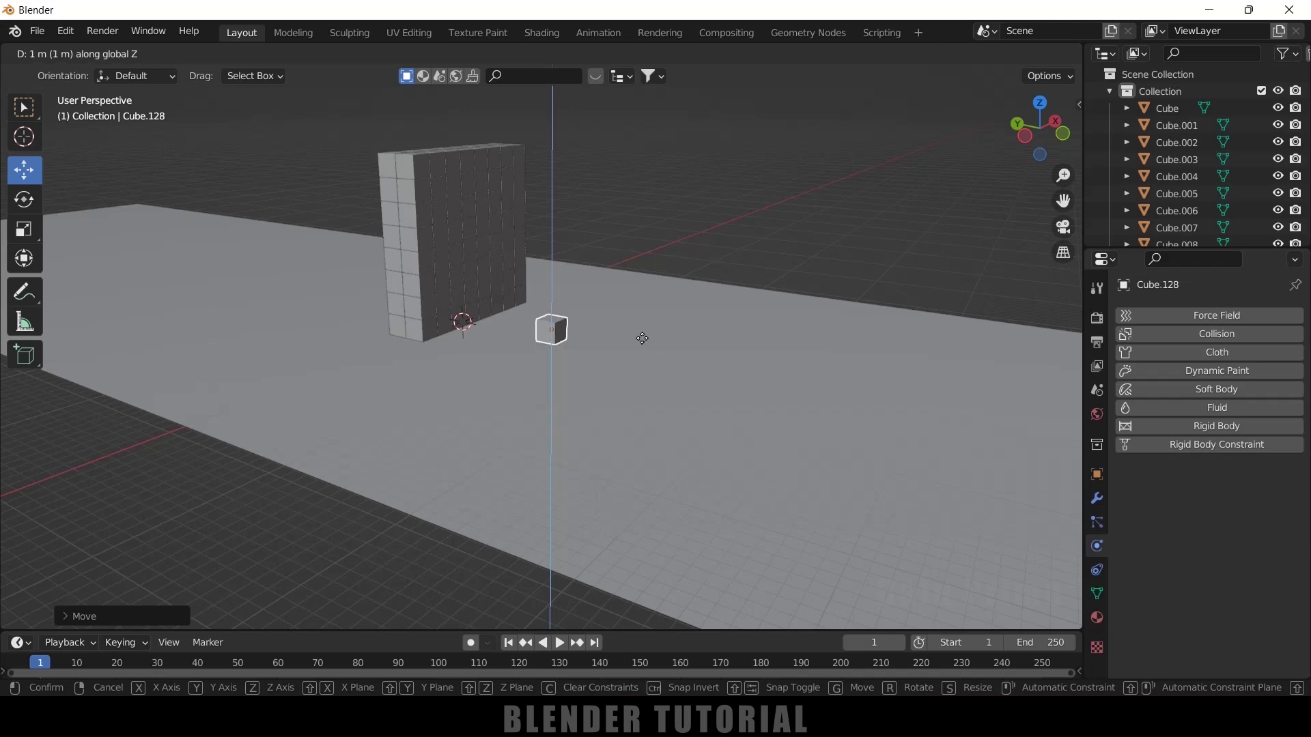
left_click(645, 345)
Scale the new cube about 12 times along X into a long bar parallel to the wall.
scroll(569, 400, "up", 4)
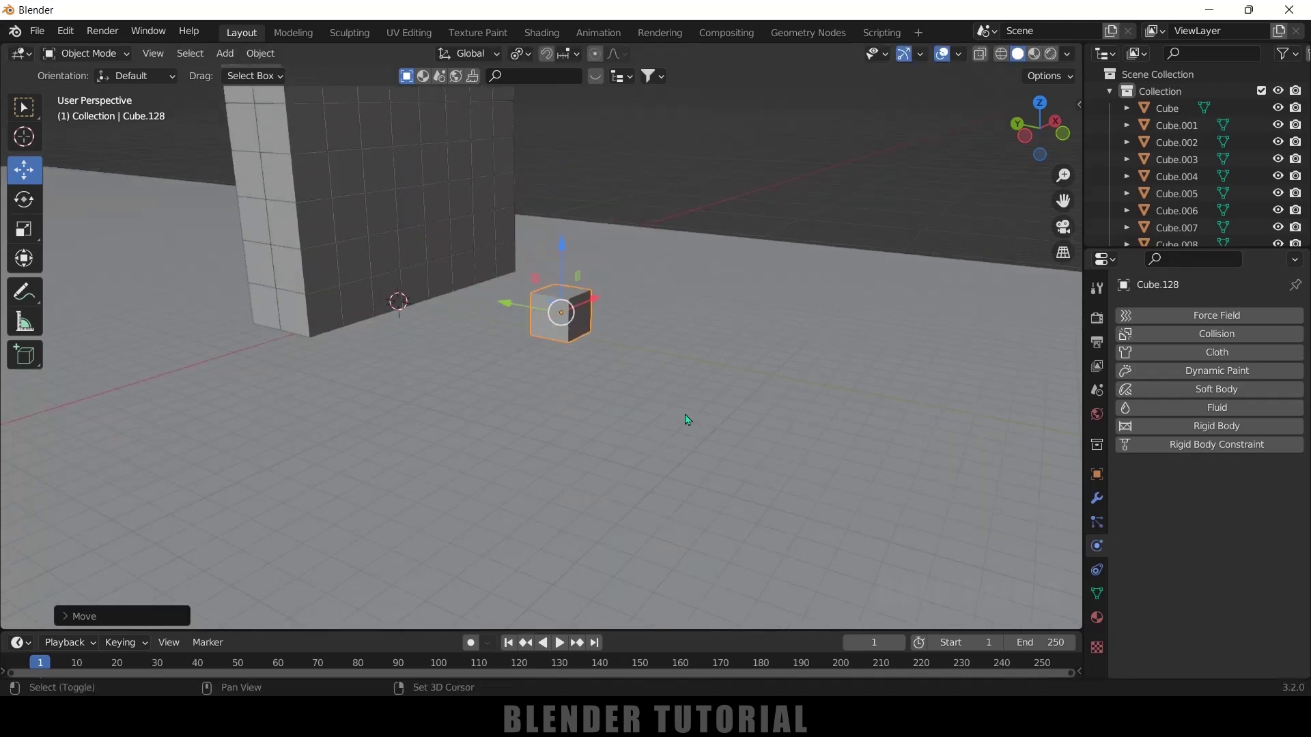
middle_click_drag(688, 416, 564, 404, "shift")
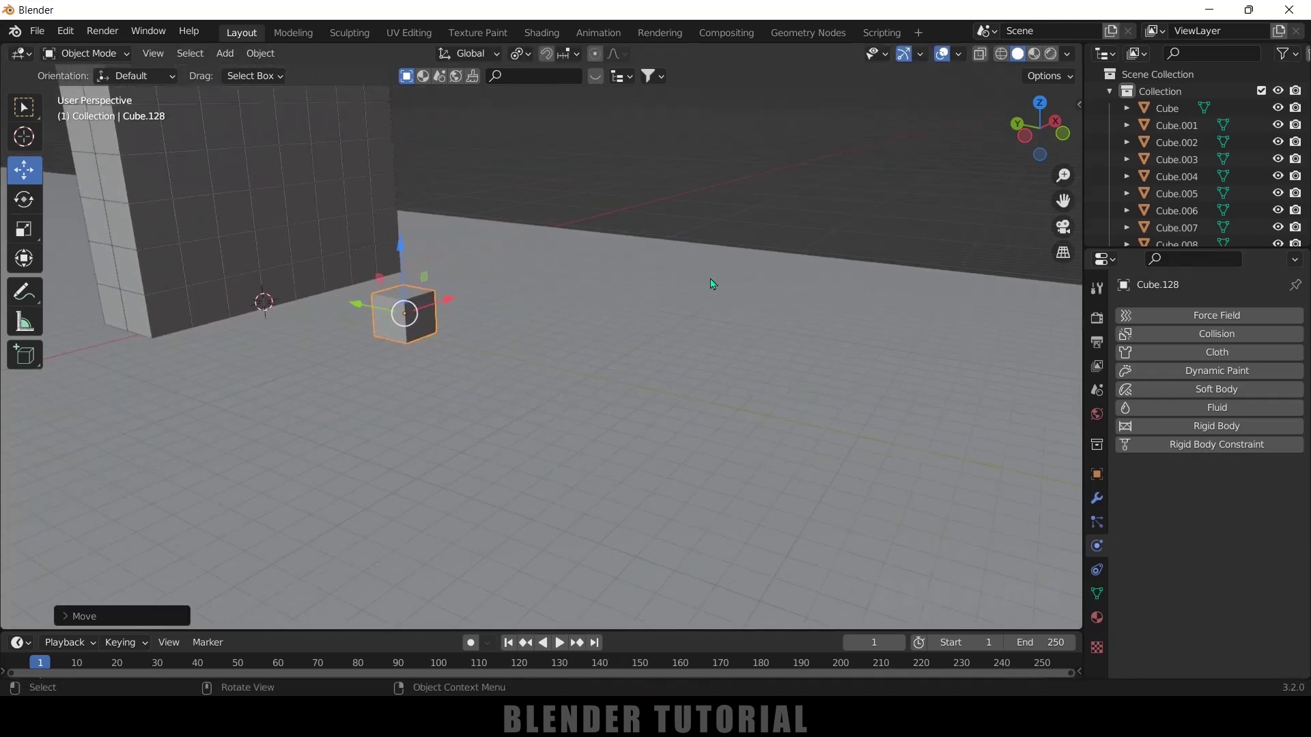
key("s")
key("x")
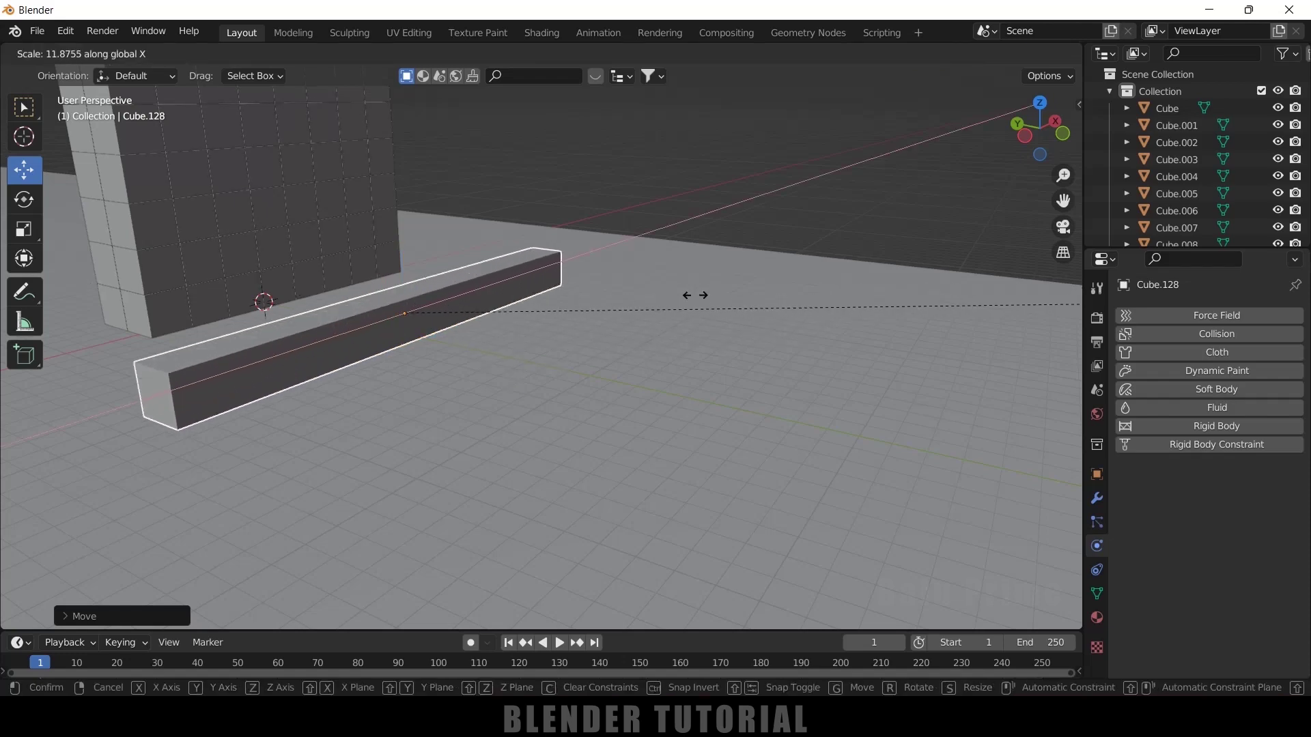
left_click(722, 299)
Edit the bar's mesh and pull its lower edge facing away from the wall outward along Y to form a slope.
middle_click_drag(454, 398, 522, 386)
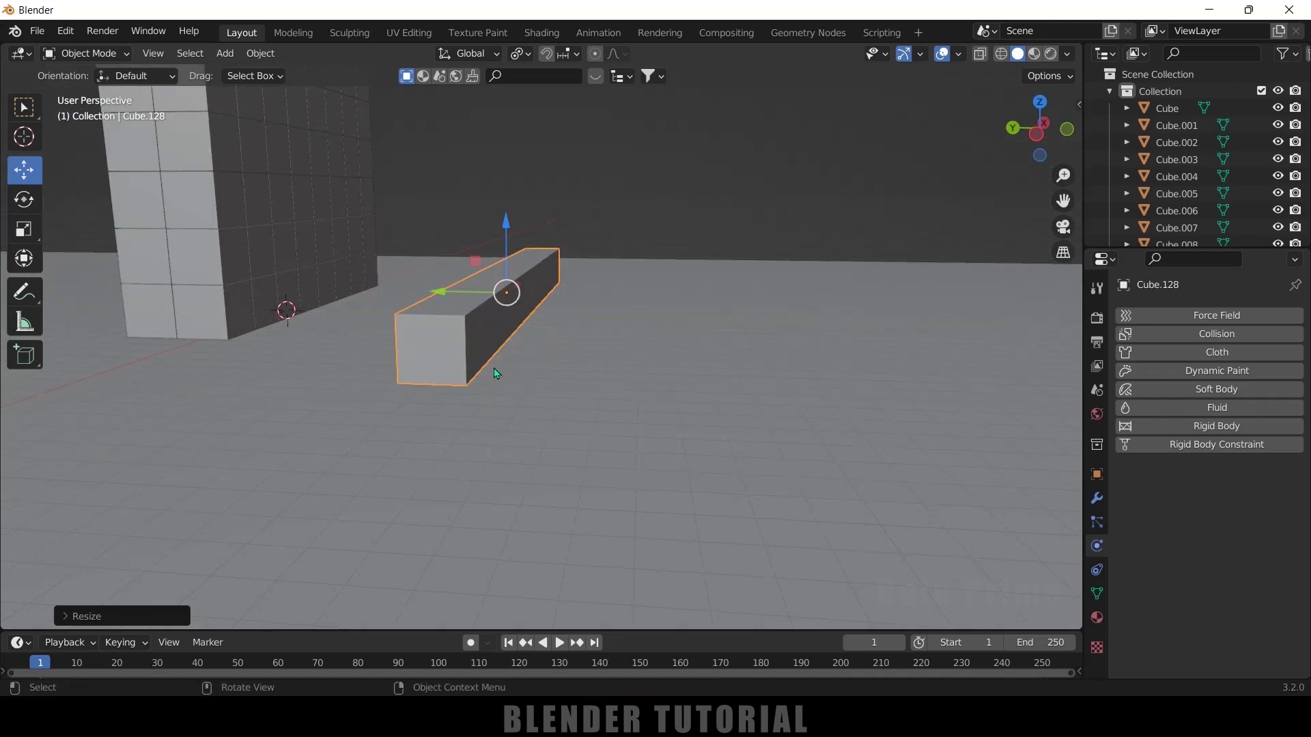
key("Tab")
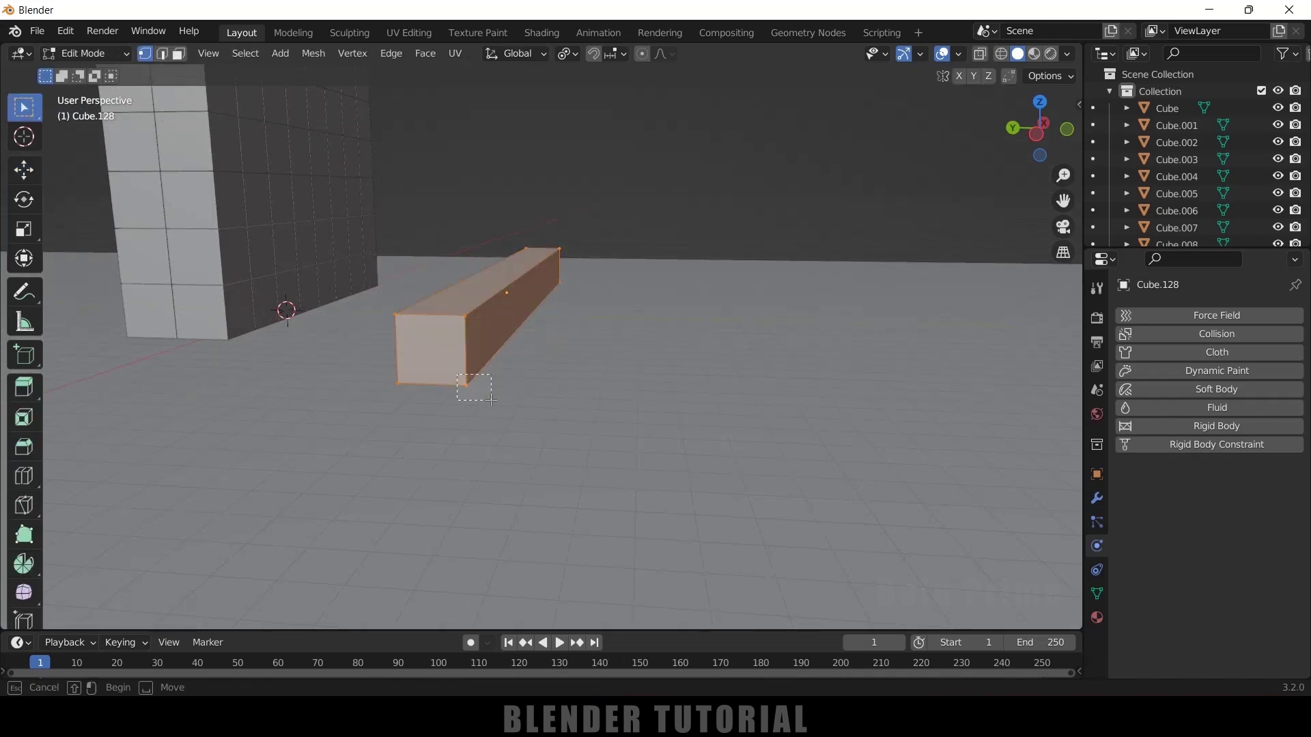
left_click(469, 387)
left_click_drag(552, 272, 578, 308)
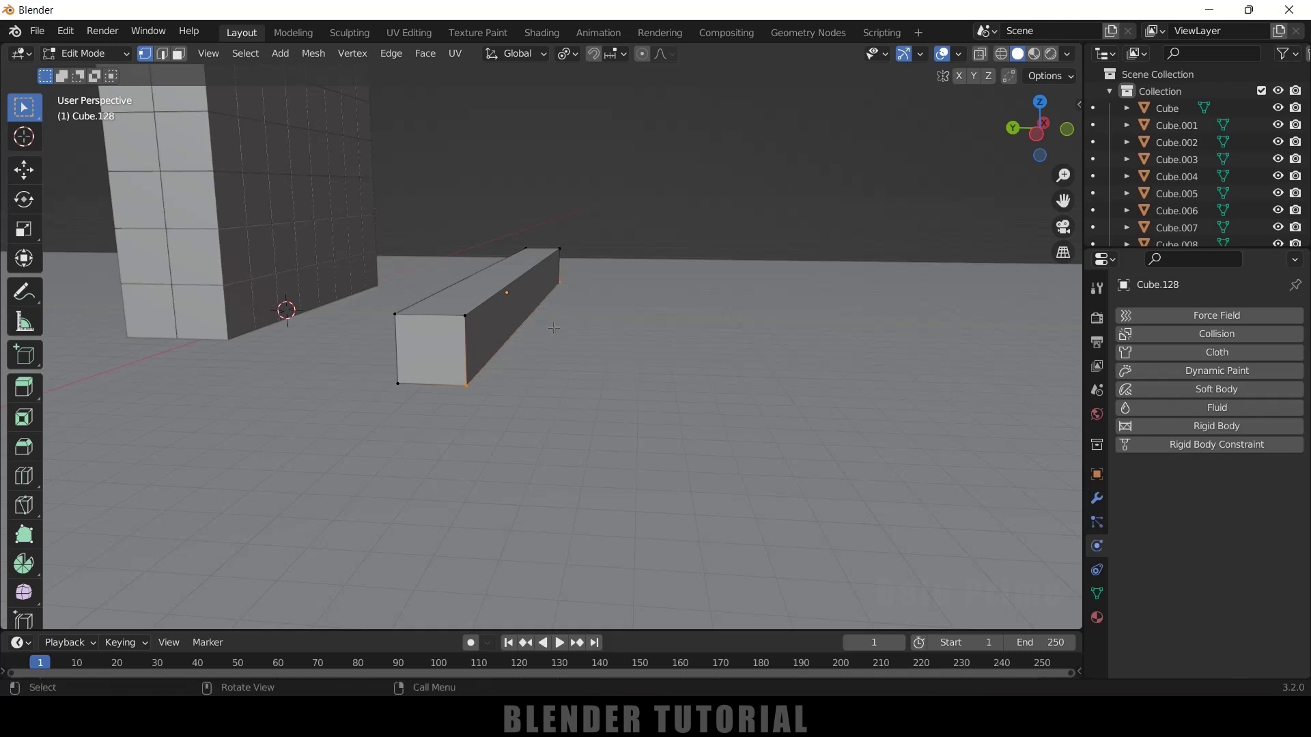
left_click(24, 169)
left_click_drag(462, 315, 803, 367)
Raise the four top vertices of the bar along Z to make a steeper ramp and return to Object Mode.
middle_click_drag(711, 391, 512, 281)
left_click(524, 249, "shift")
left_click(558, 248, "shift")
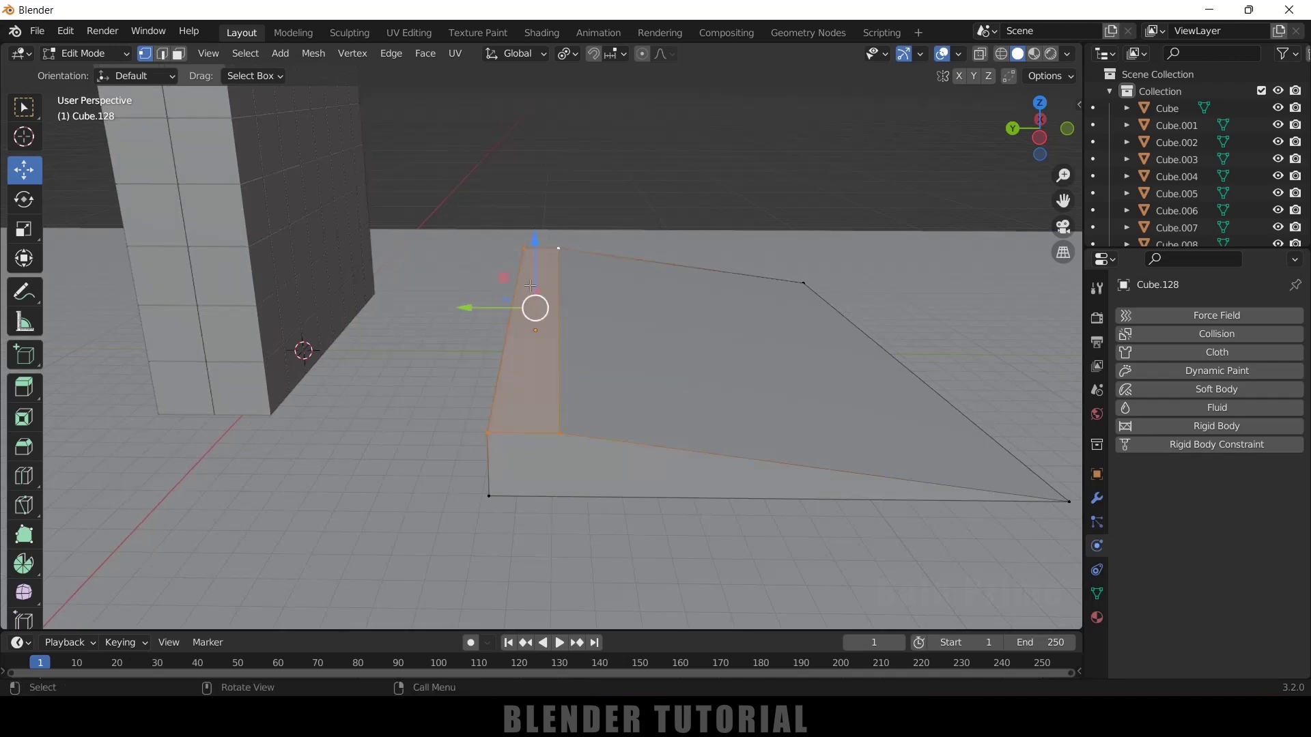
left_click_drag(534, 246, 533, 179)
middle_click_drag(533, 179, 562, 215)
mouse_move(527, 213)
left_mouse_down()
mouse_move(529, 174)
mouse_move(531, 214)
left_mouse_up()
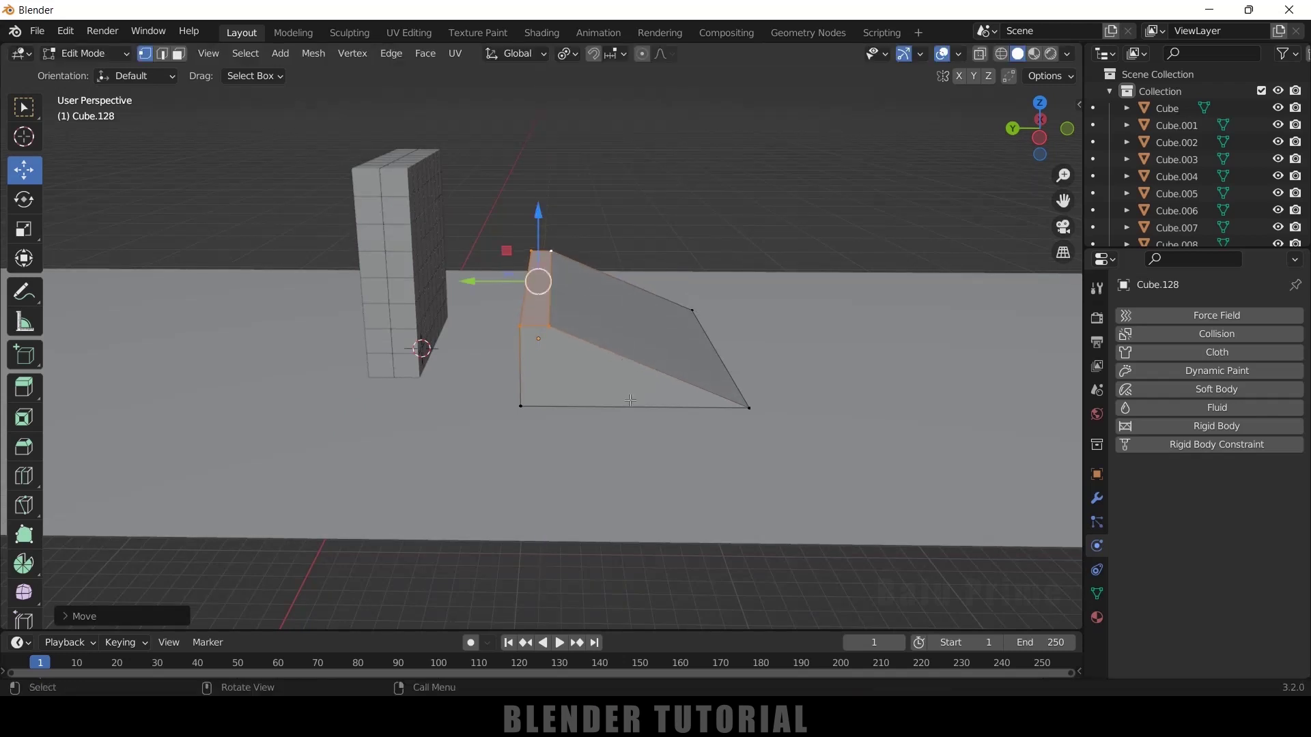
key("Tab")
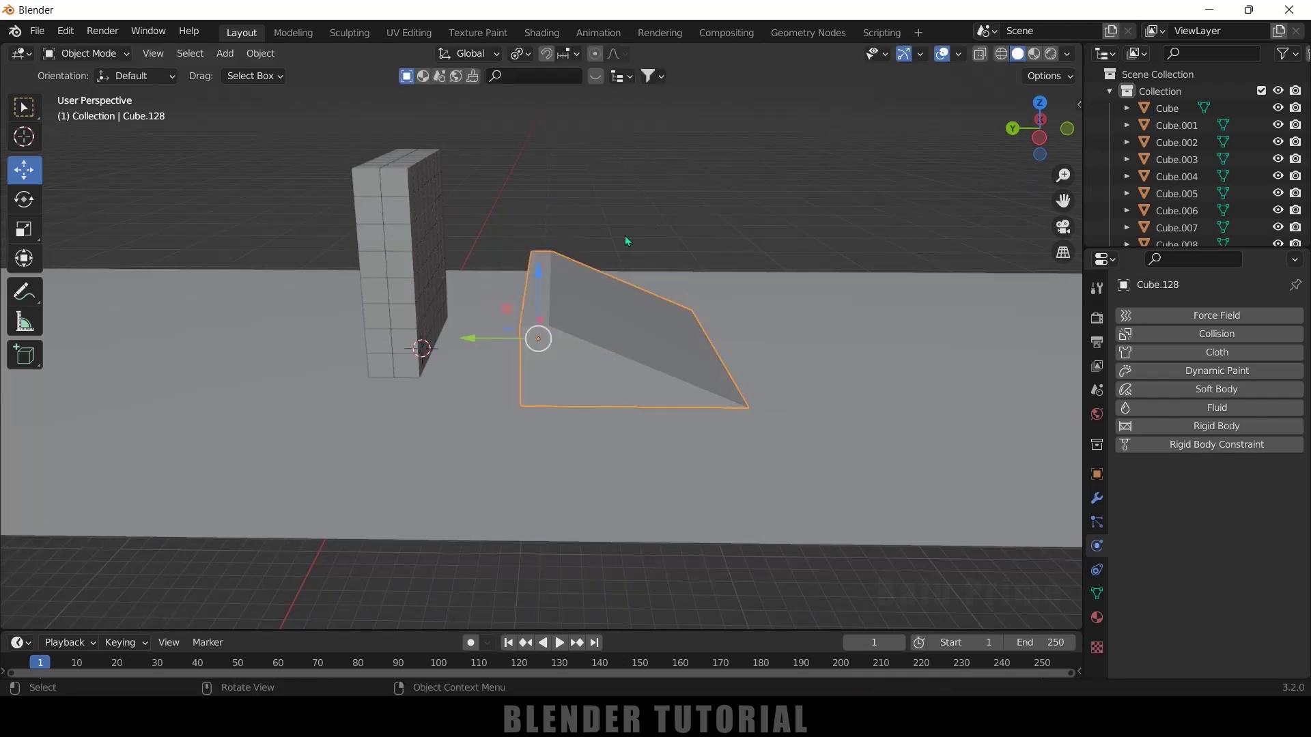
Move the ramp about 2.7 m away from the wall along Y and adjust its height to rest on the ground plane.
left_click_drag(462, 342, 509, 336)
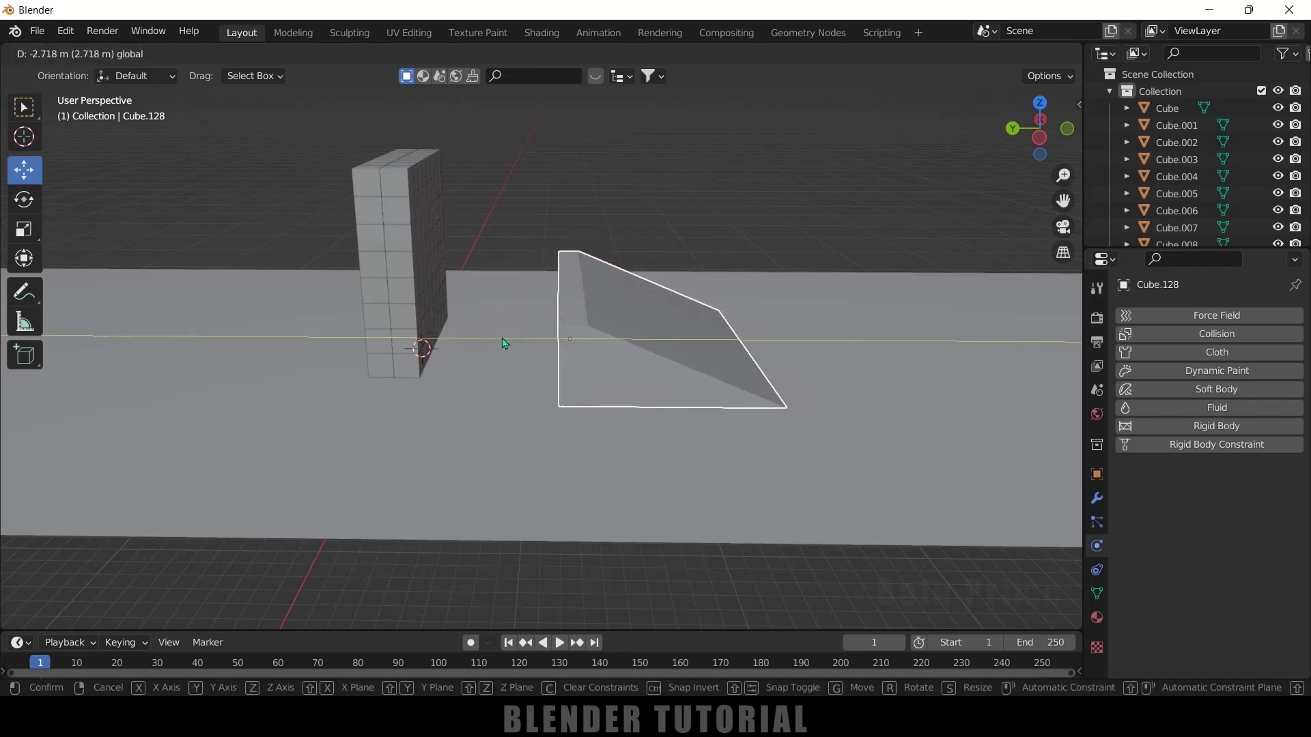
left_click(504, 343)
key("KP_3")
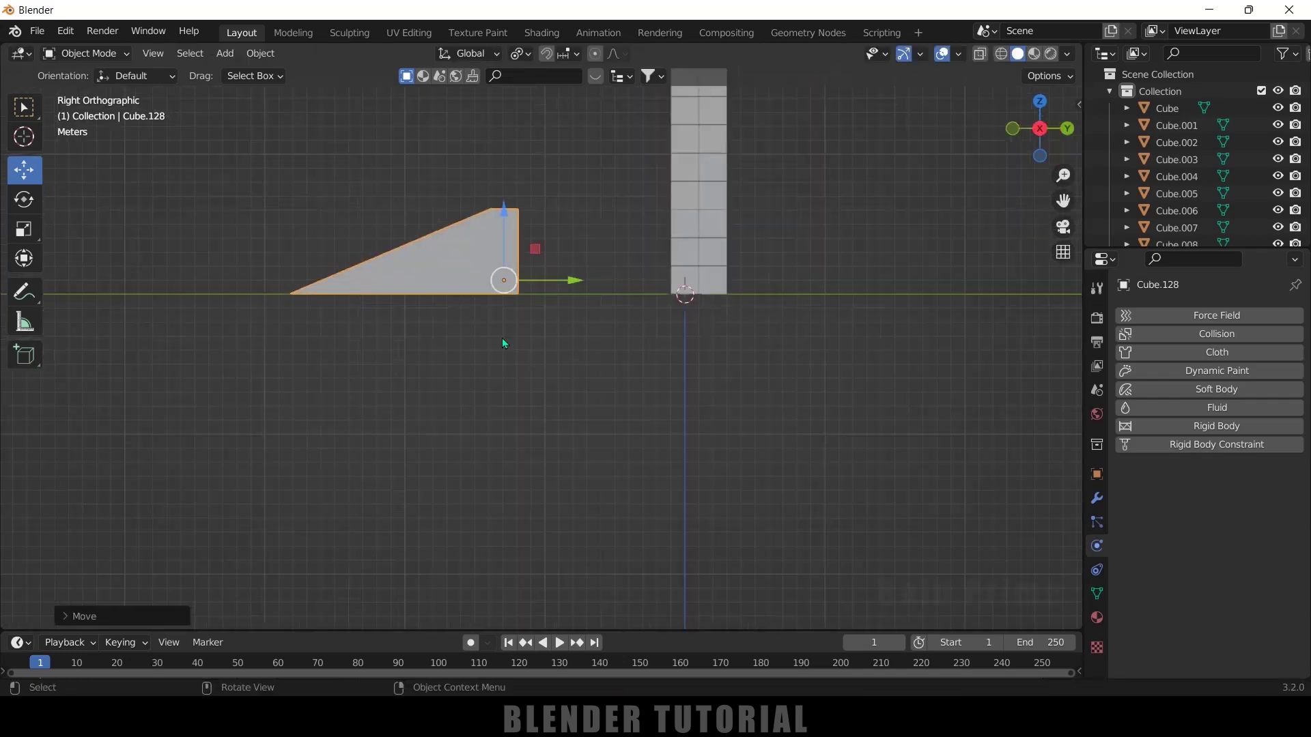
scroll(502, 338, "up", 5)
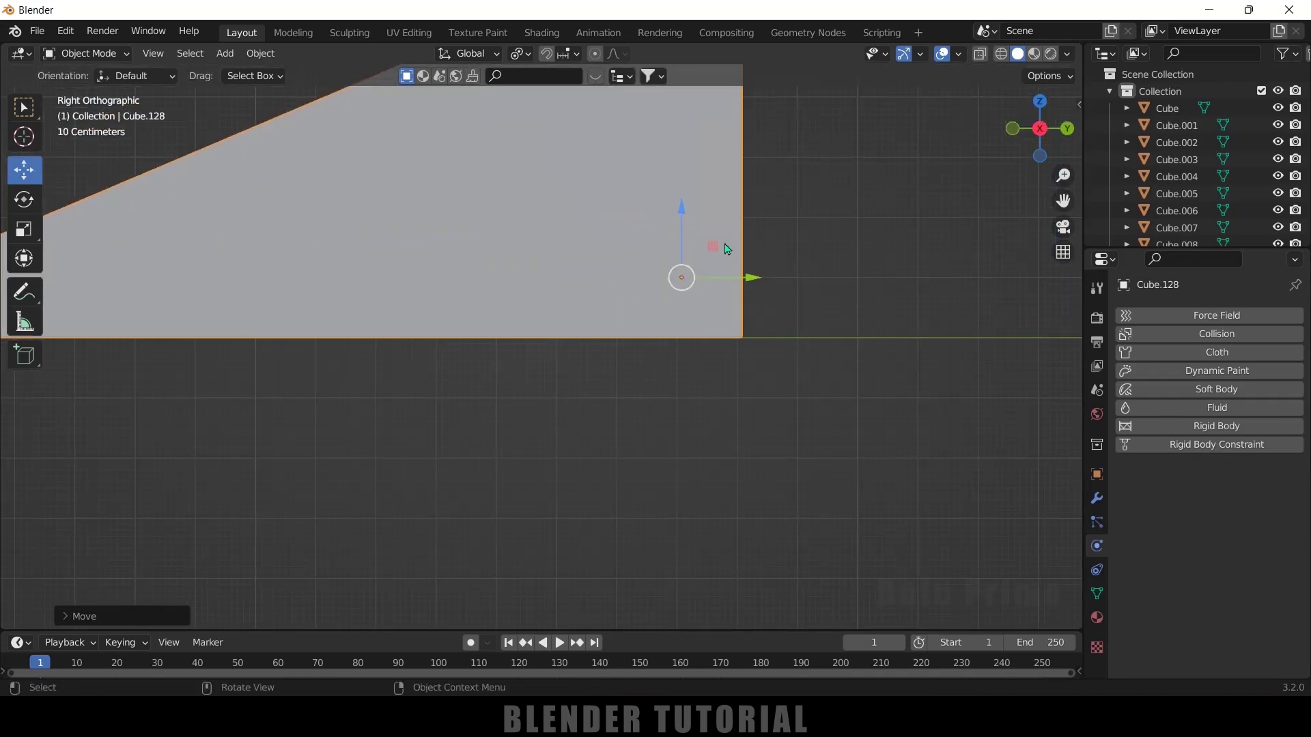
left_click_drag(686, 215, 671, 199)
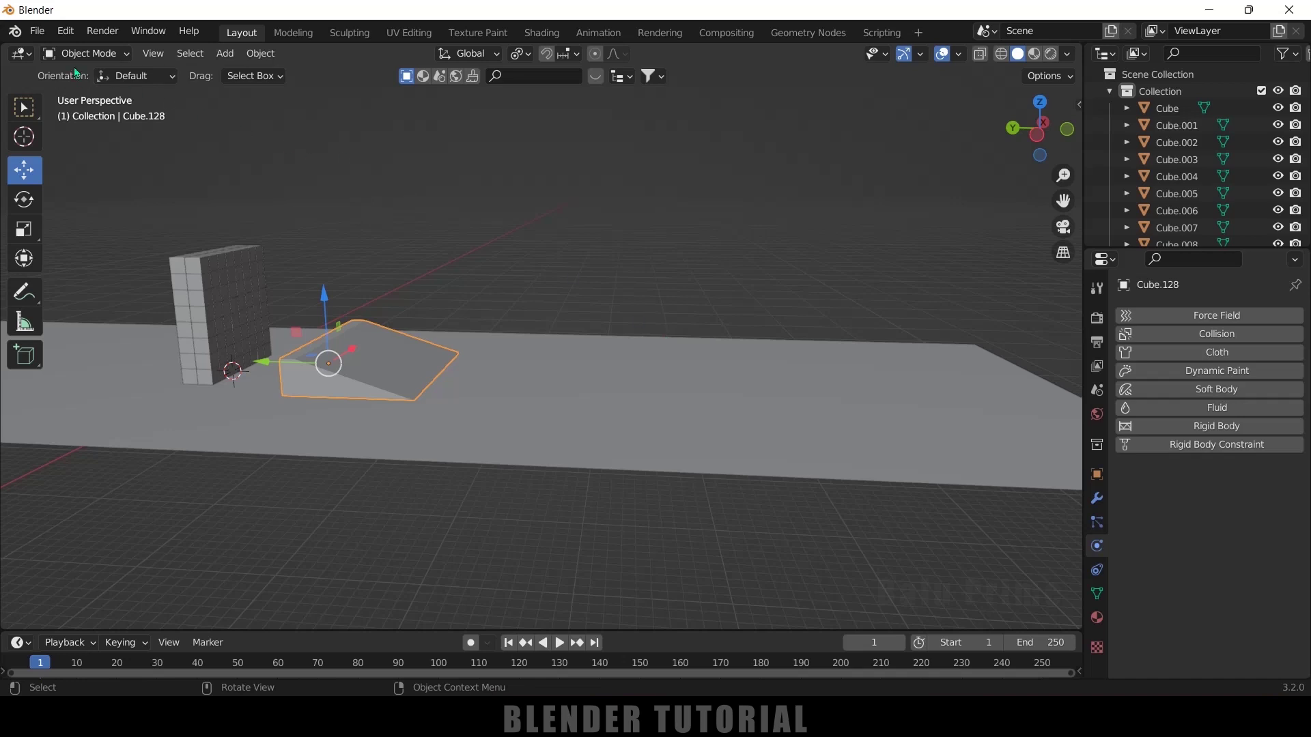
Import the FBX car model dodge.fbx from the derby-car-free source folder.
left_click(37, 31)
mouse_move(91, 262)
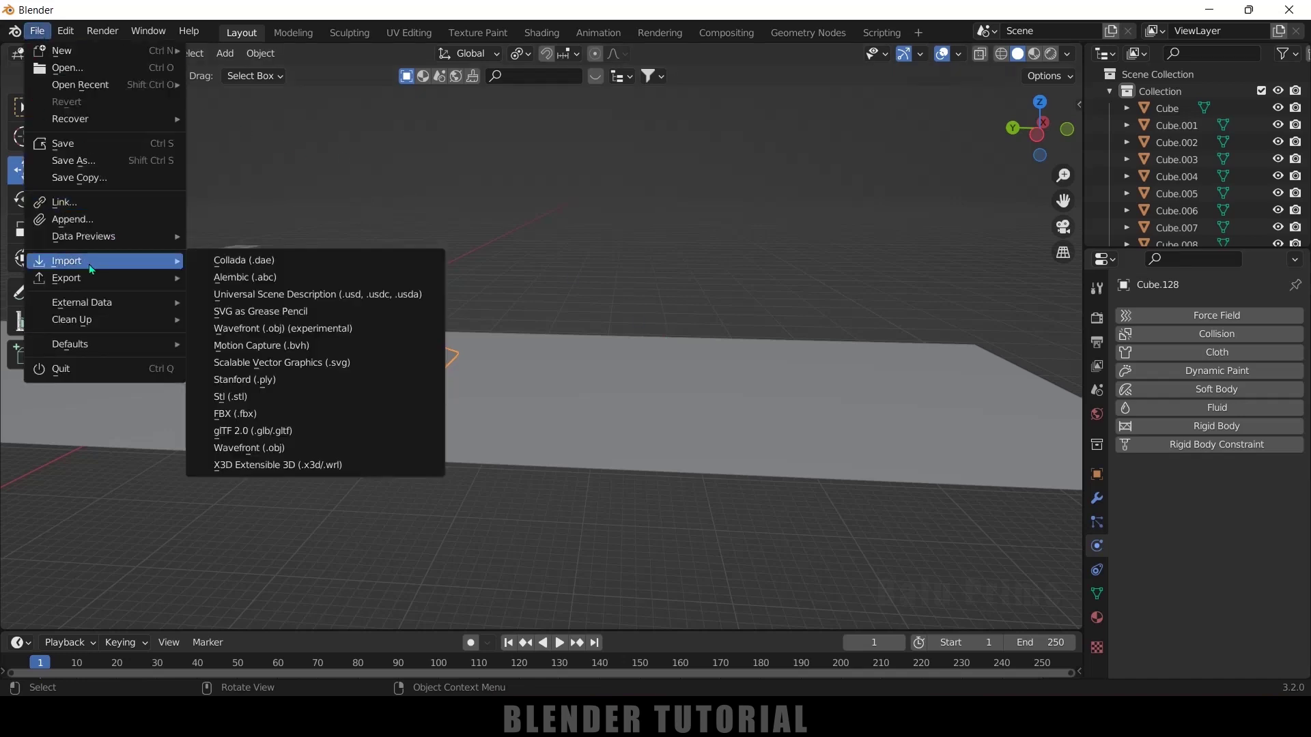
left_click(258, 414)
left_click(262, 286)
double_click(521, 229)
double_click(520, 229)
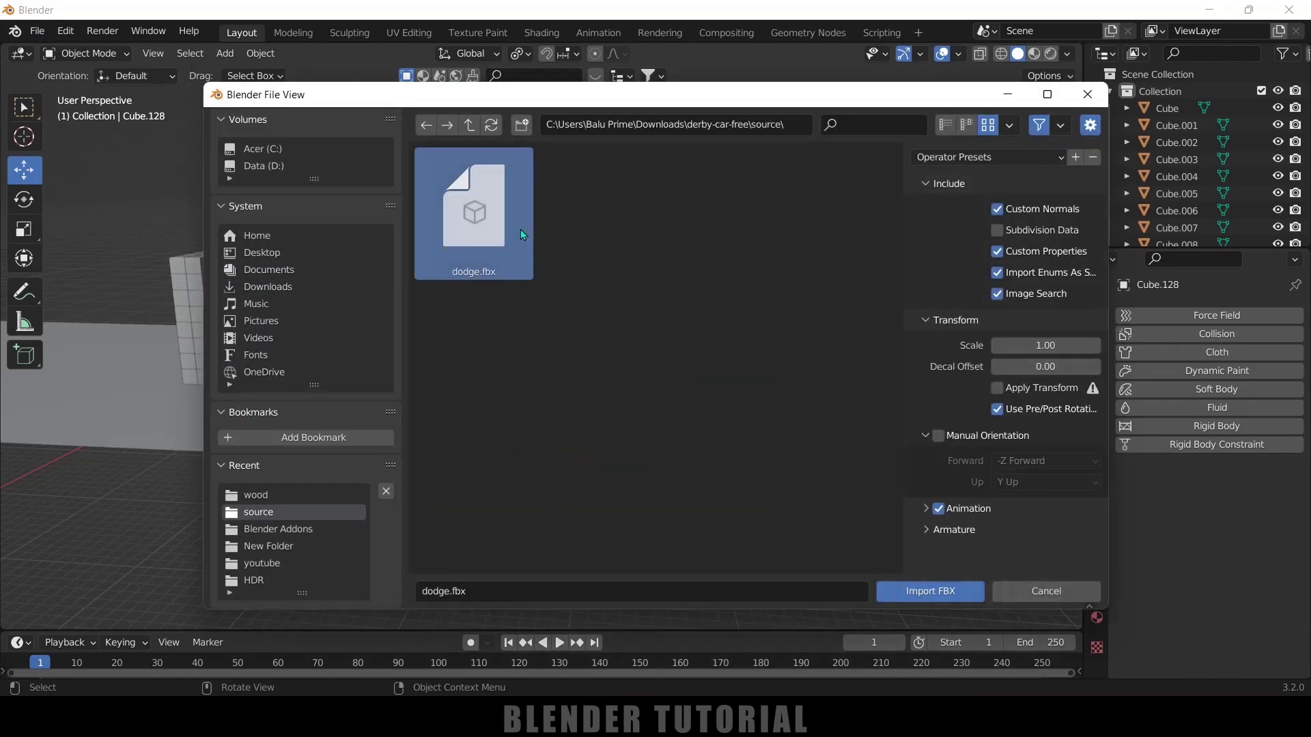
left_click(495, 274)
left_click(954, 593)
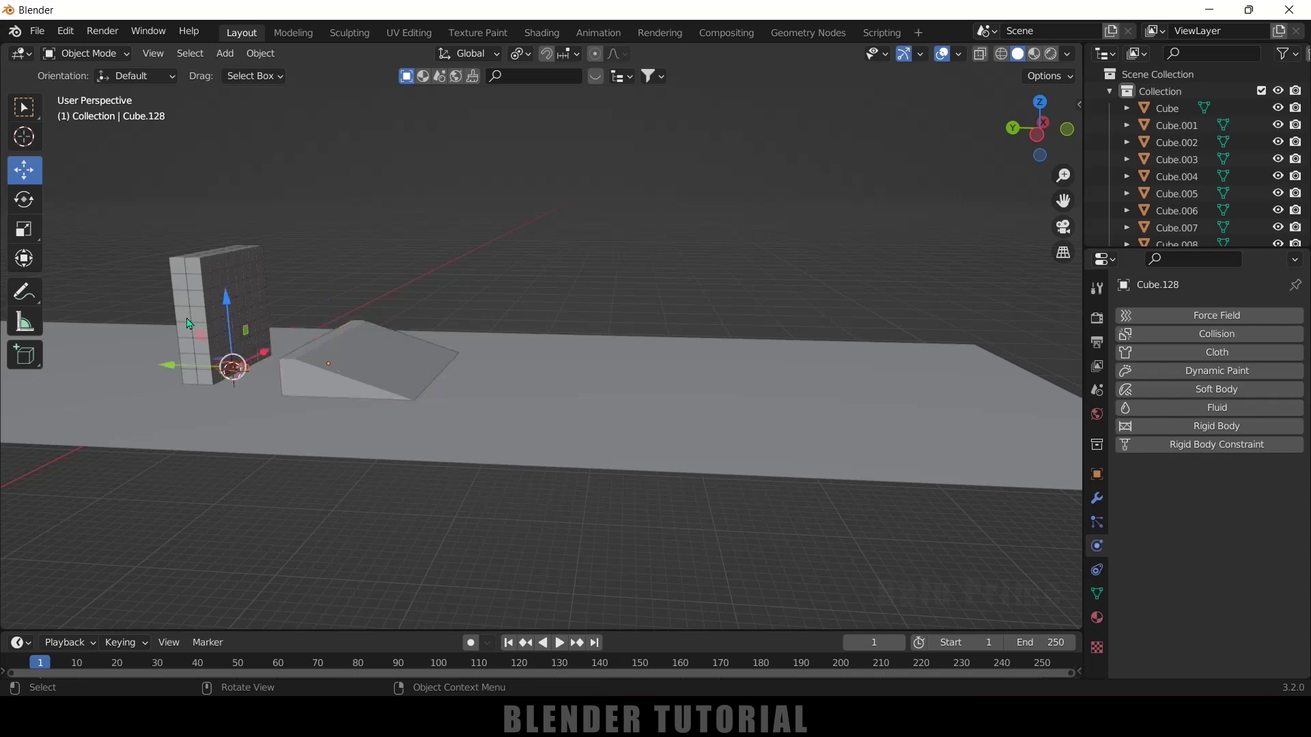
Move the imported car along Y to the ground beyond the ramp's sloped side and scale it up uniformly.
left_click_drag(164, 369, 621, 431)
key("s")
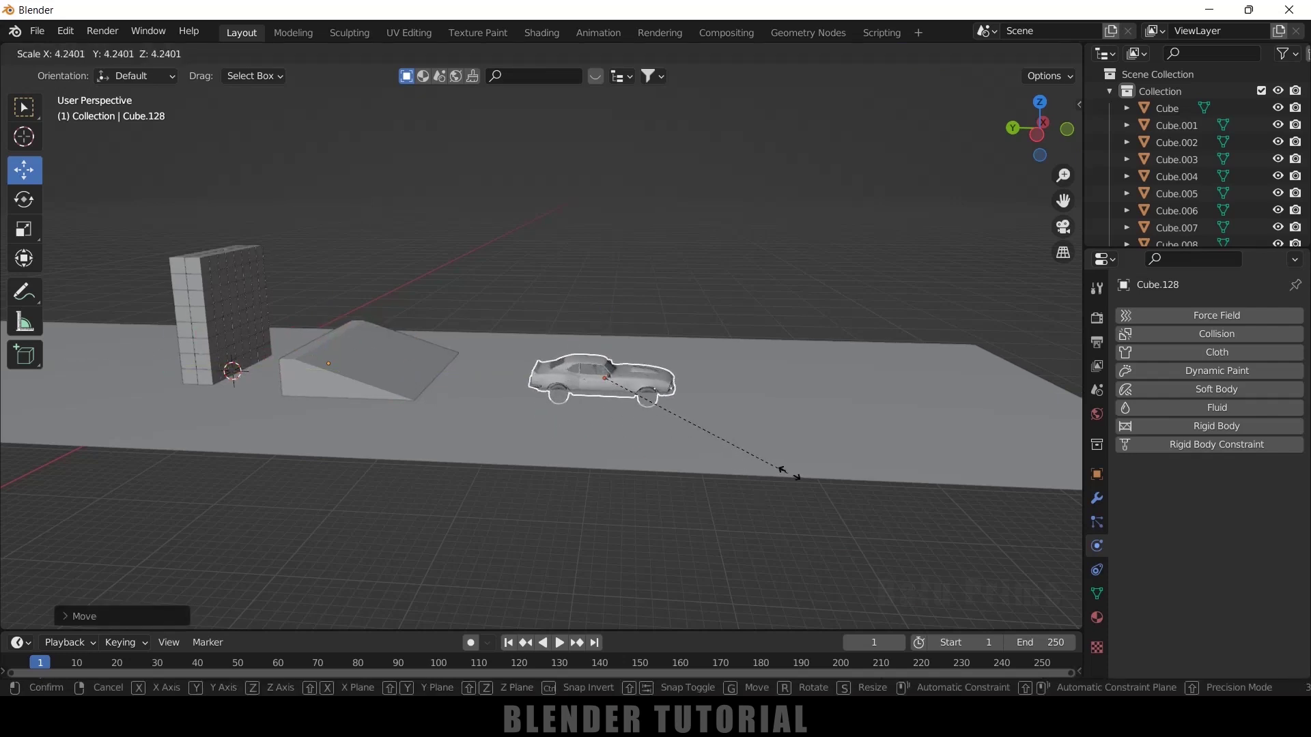
left_click(706, 470)
scroll(708, 471, "up", 3)
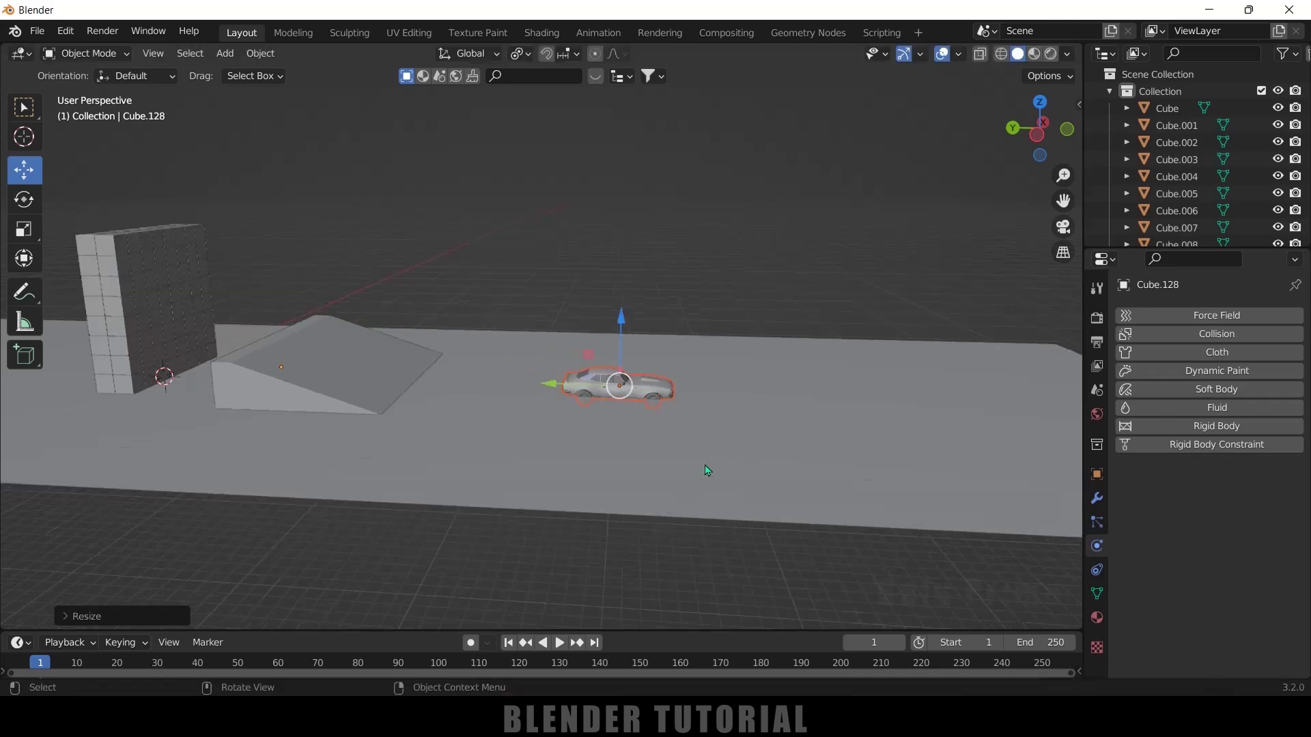
Rotate the car about the vertical axis in top view so that its front faces the ramp.
key("KP_7")
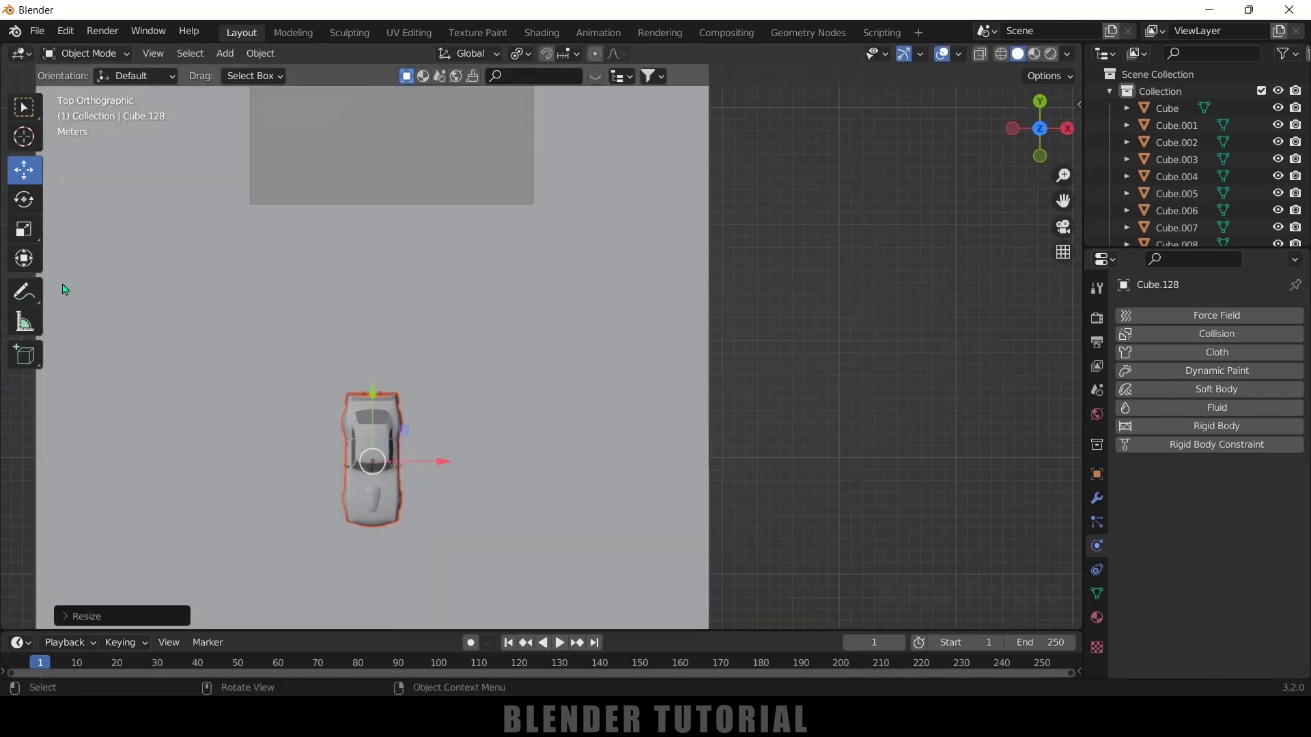
left_click(23, 199)
left_click_drag(330, 421, 432, 528)
middle_click_drag(504, 509, 640, 325)
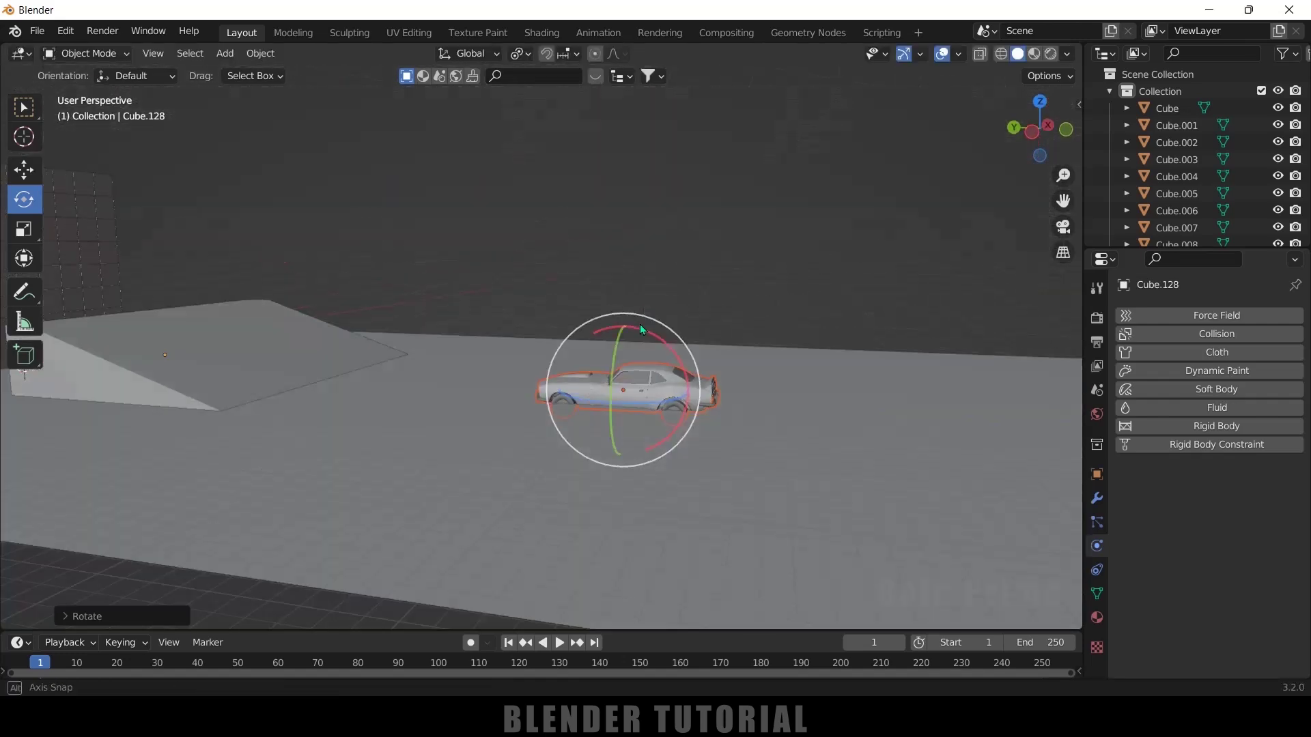
Raise the car along Z in side view so that its wheels rest on the ground plane.
key("KP_3")
scroll(592, 363, "up", 4)
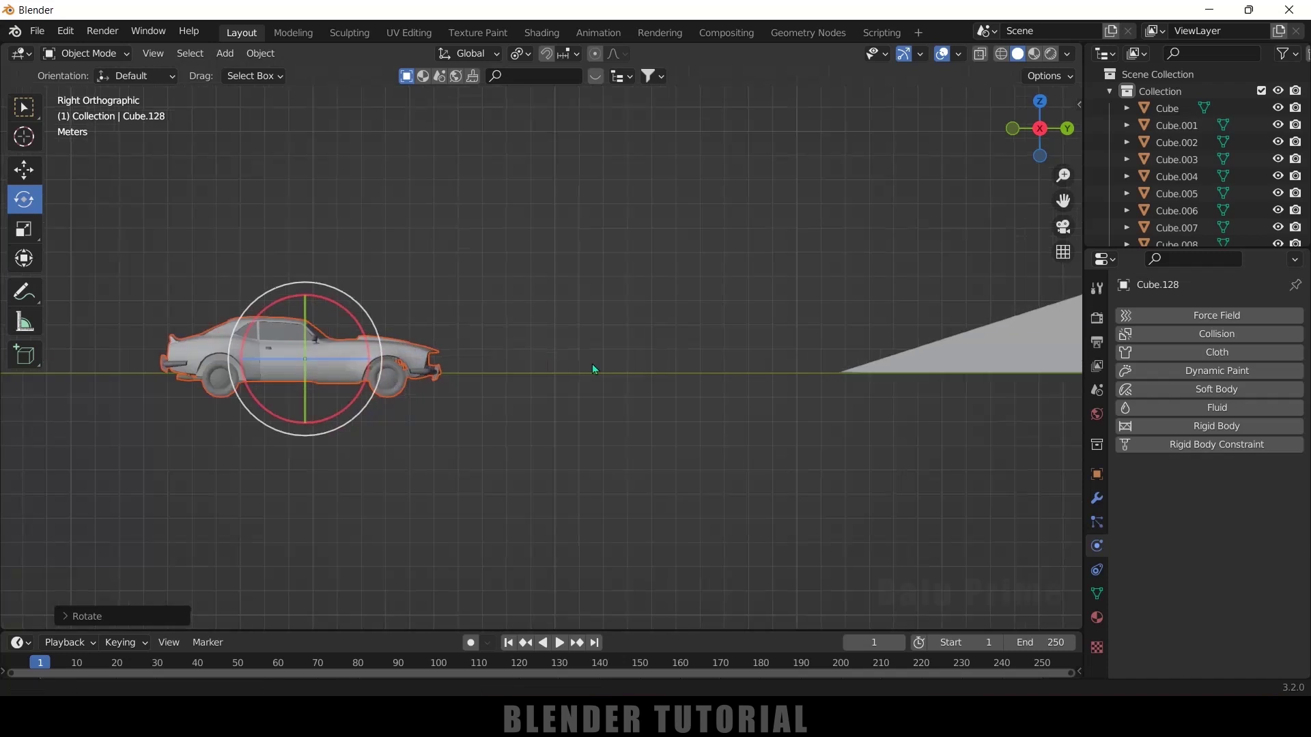
key("shift+space")
key("g")
left_click_drag(424, 298, 443, 267)
scroll(405, 396, "up", 1)
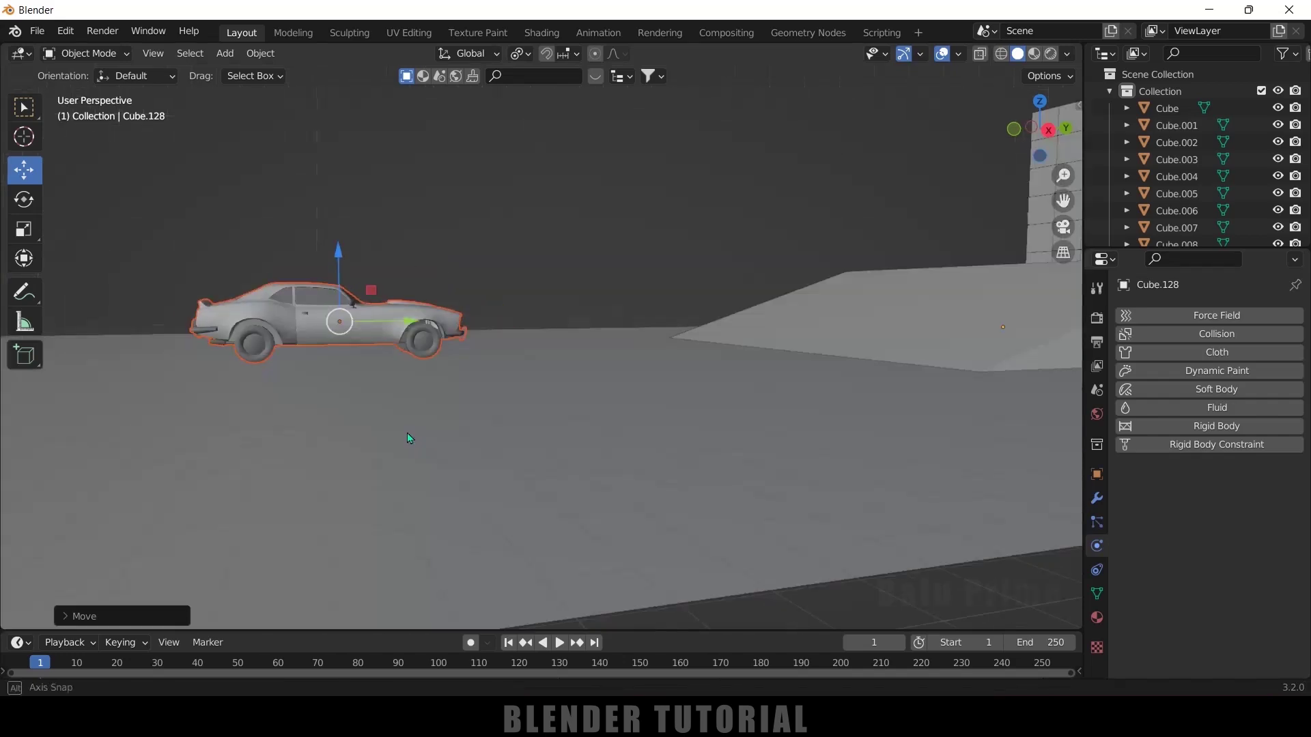
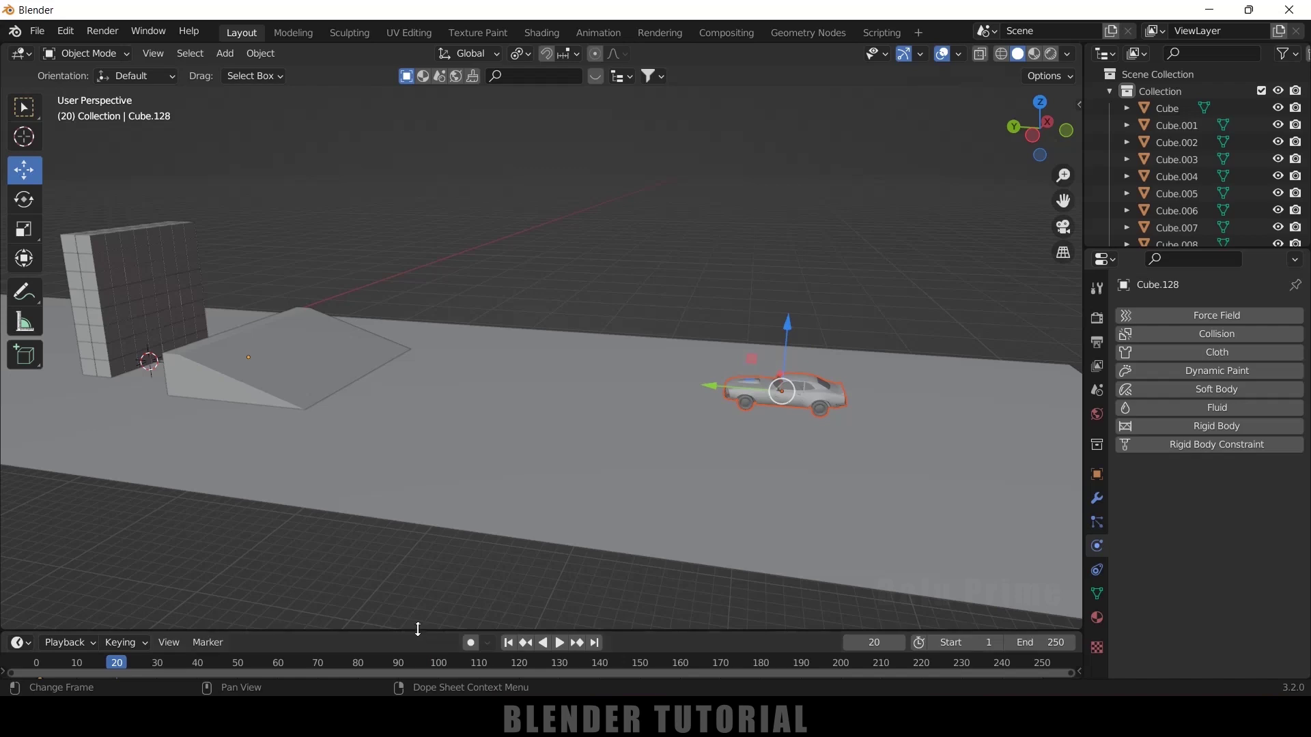
Enlarge the timeline, move the car about 36 m along Y to the ramp's foot and insert a keyframe at frame 20.
left_click_drag(418, 629, 423, 583)
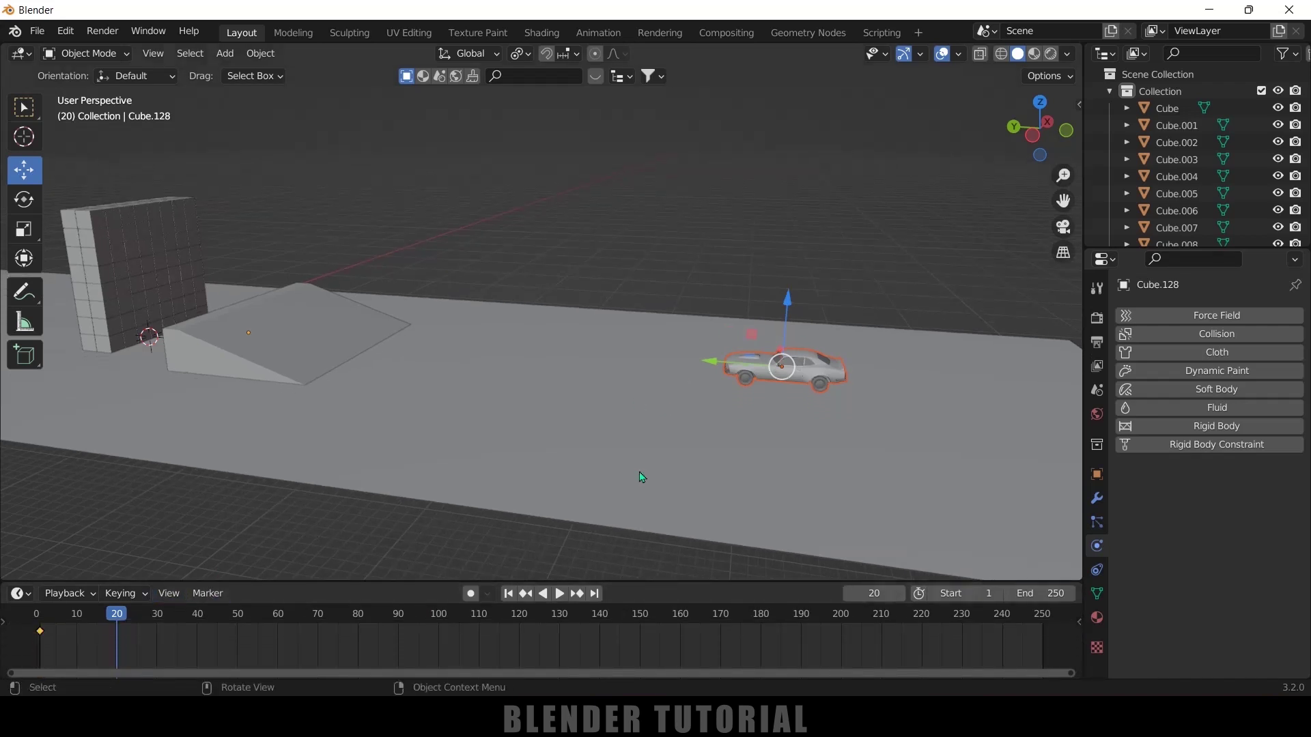
key("g")
key("y")
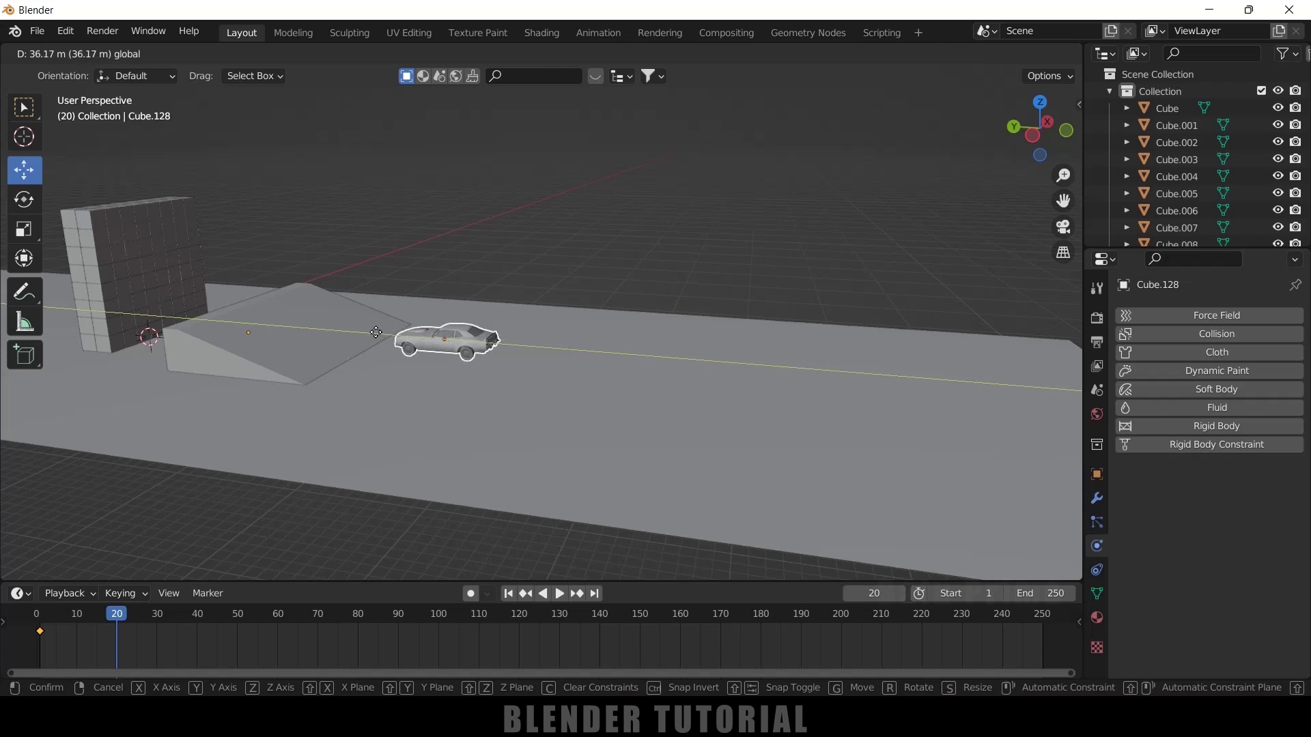
left_click(376, 332)
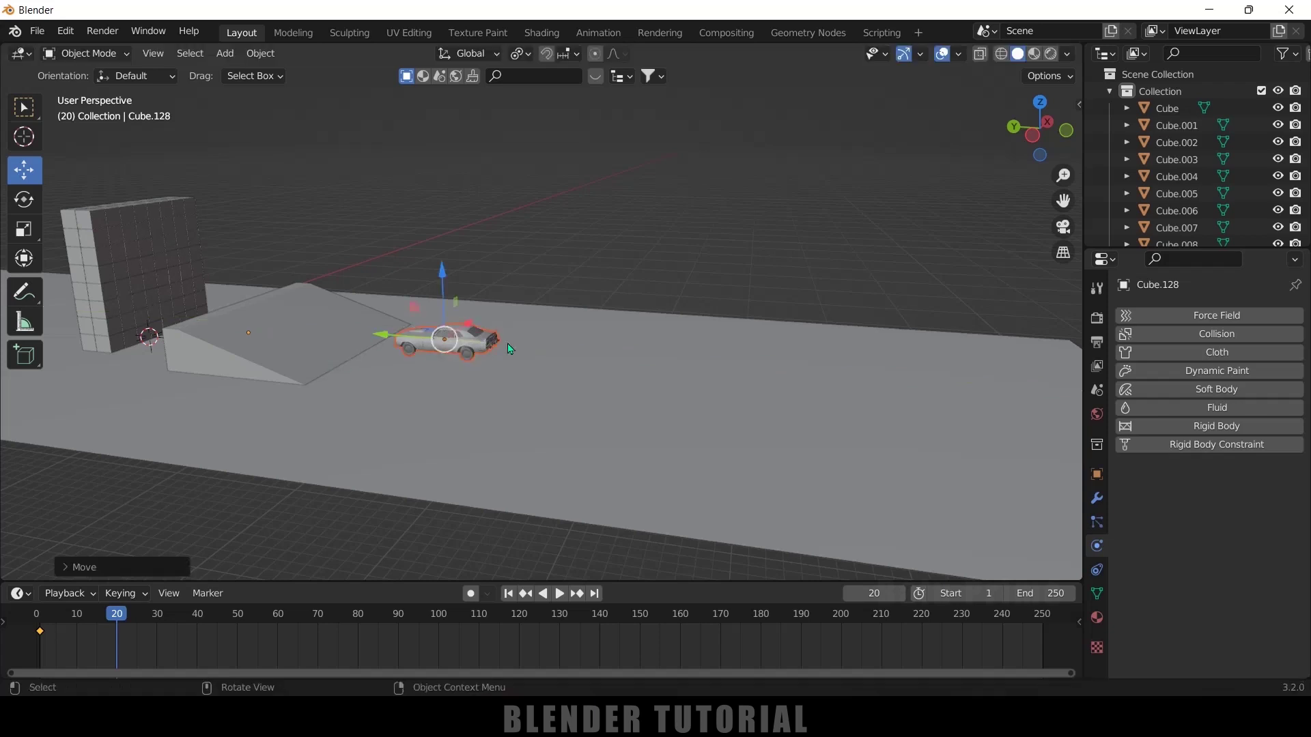
key("i")
left_click(706, 212)
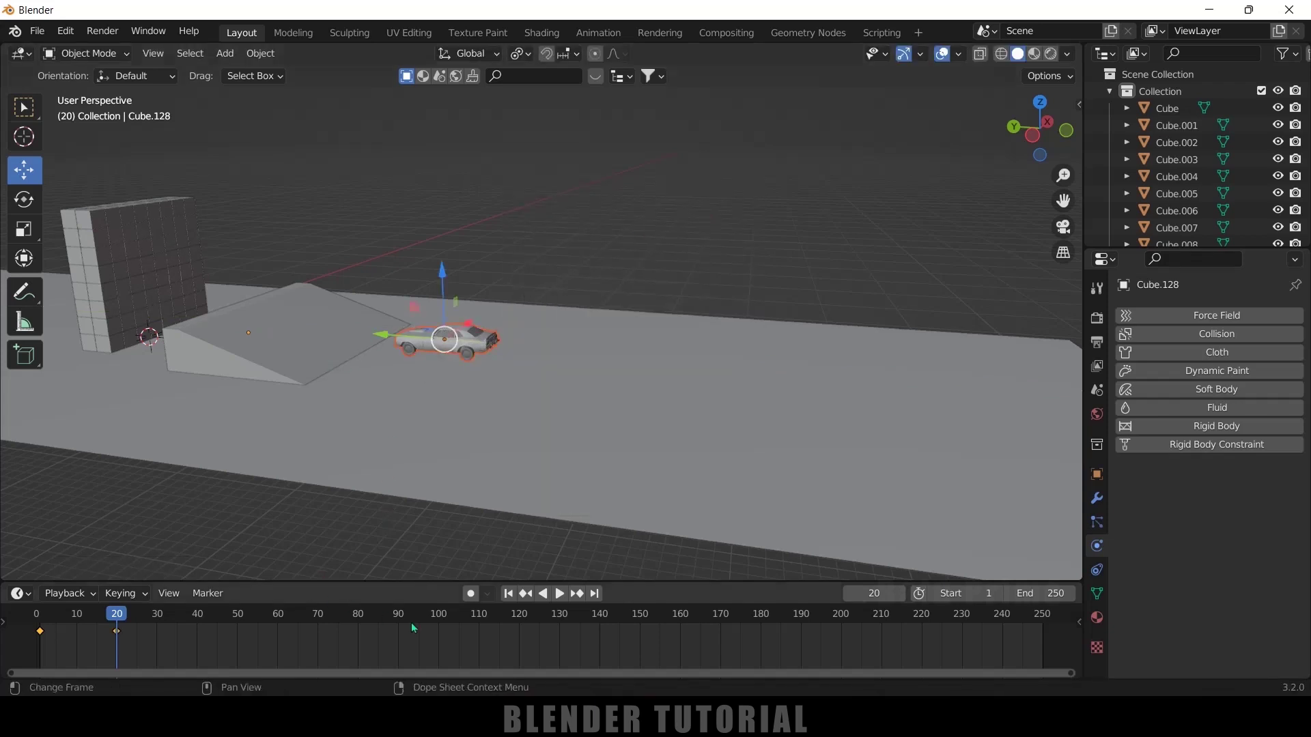
Play the car's keyframed run from the first frame and return to the start.
left_click(508, 593)
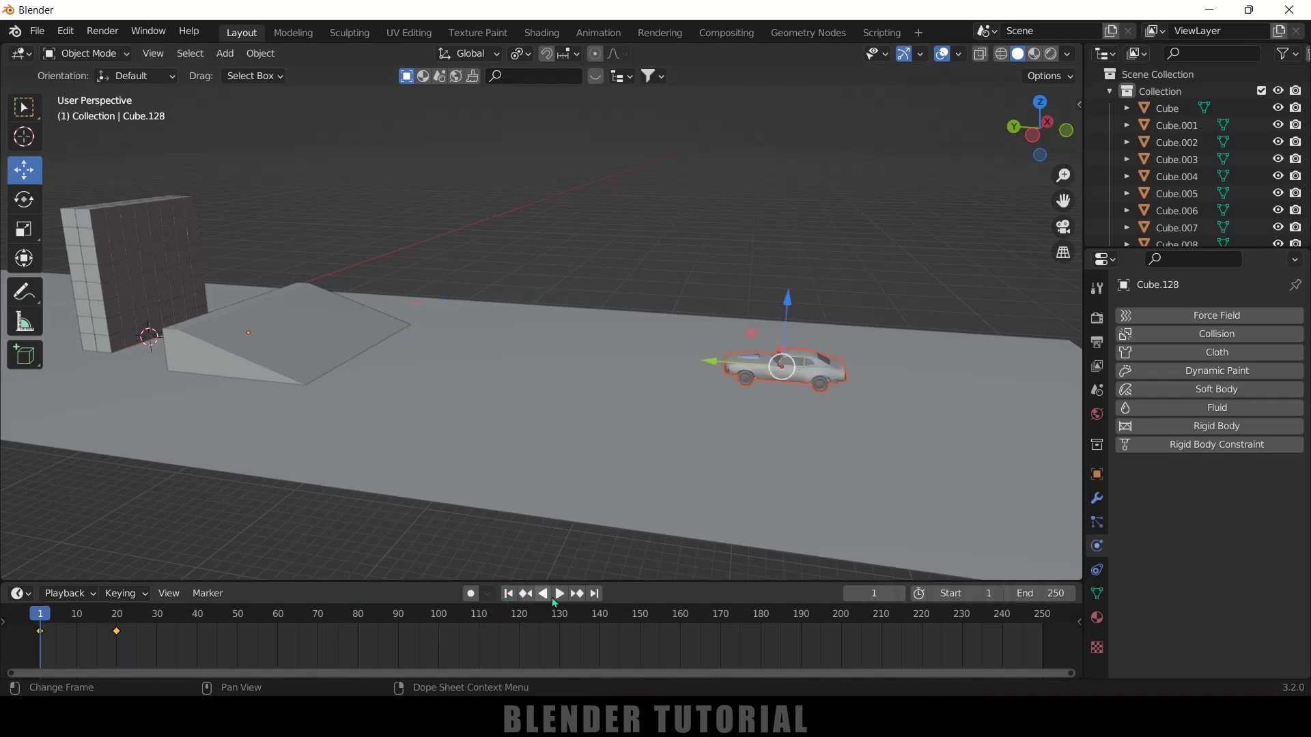
left_click(560, 594)
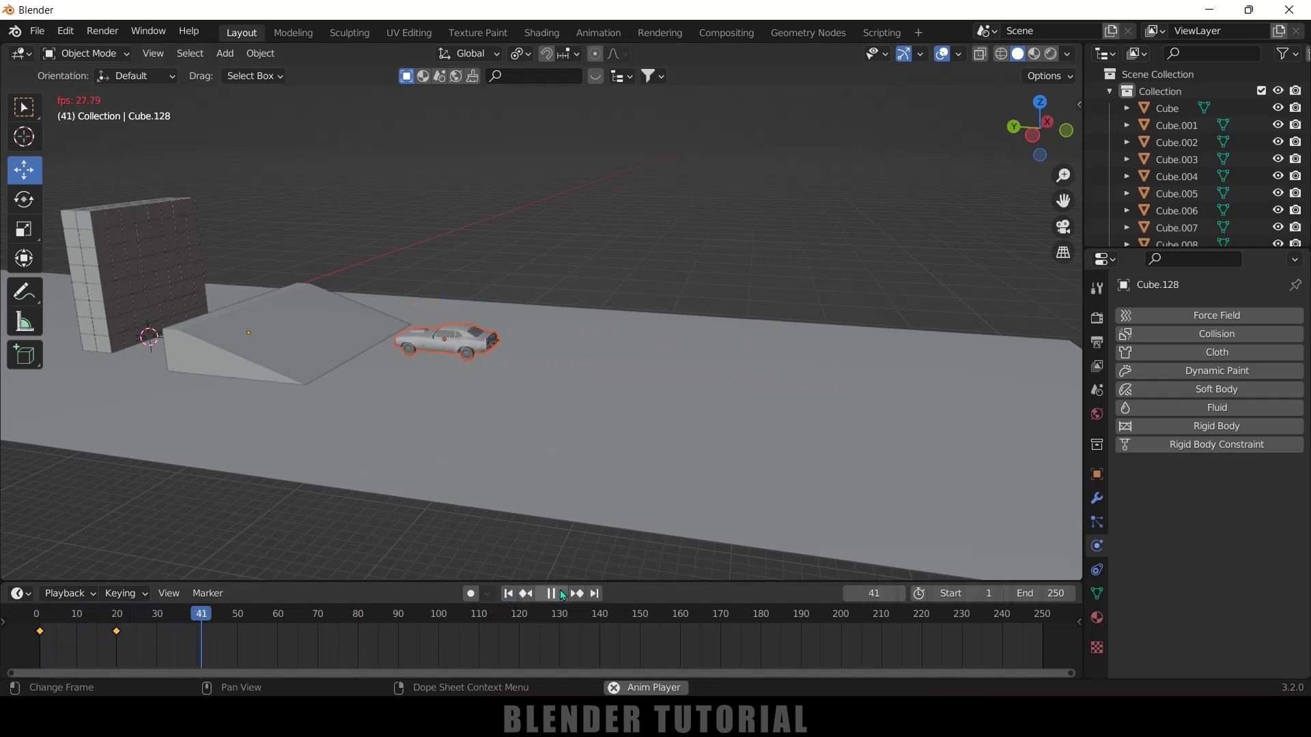
left_click(552, 594)
left_click(508, 594)
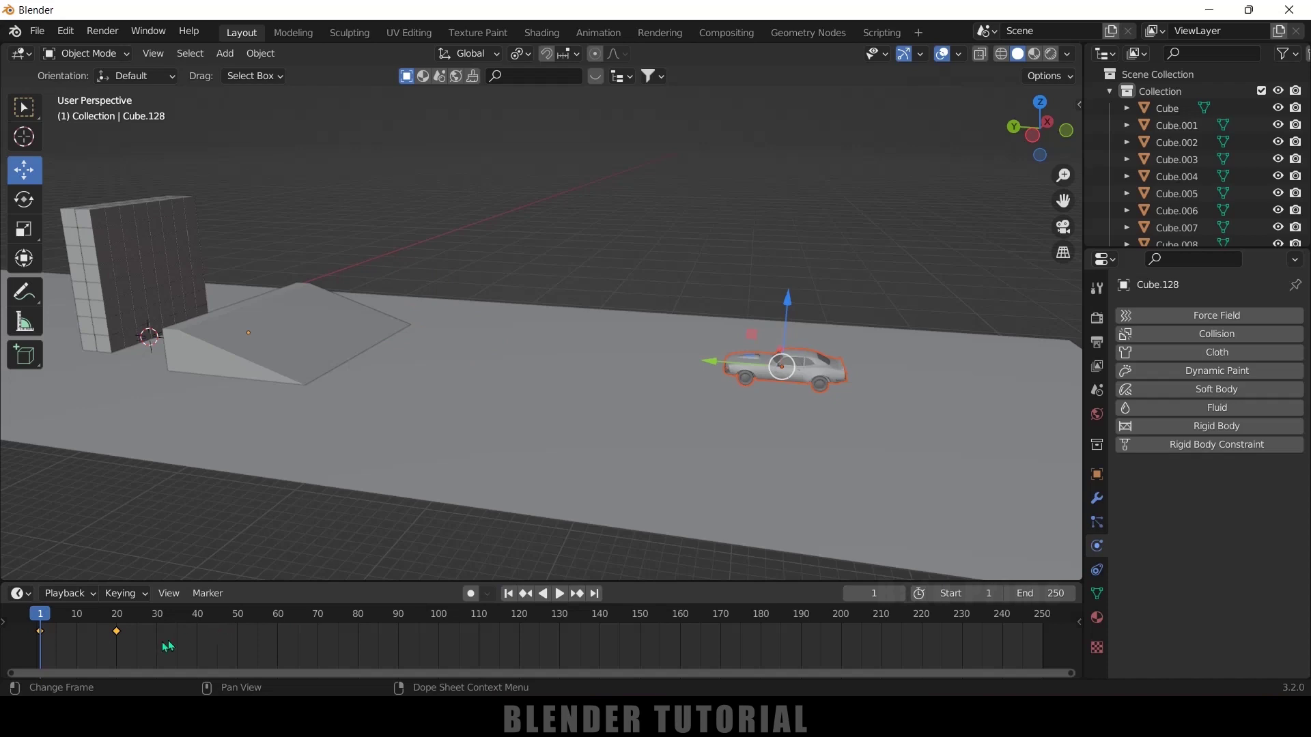
Set the car's keyframe interpolation to Linear, play the animation to check the motion and rewind to frame 1.
key("t")
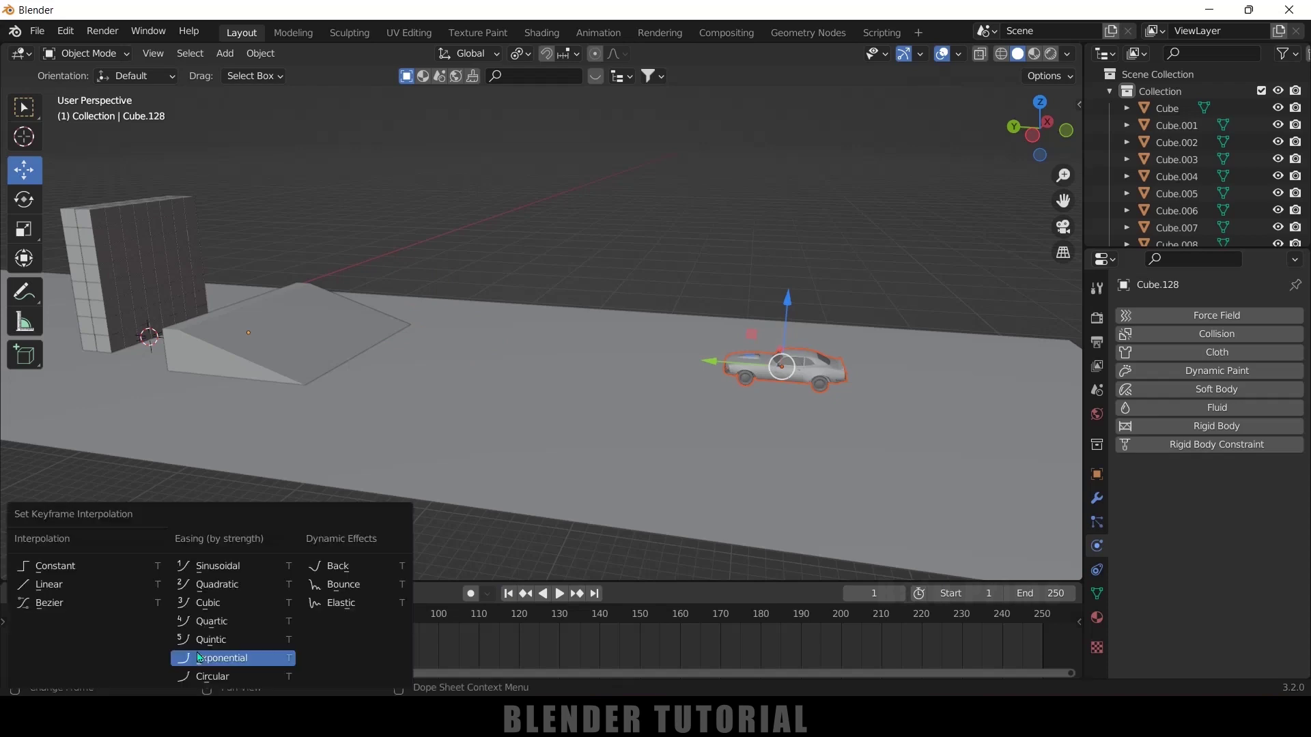
left_click(81, 580)
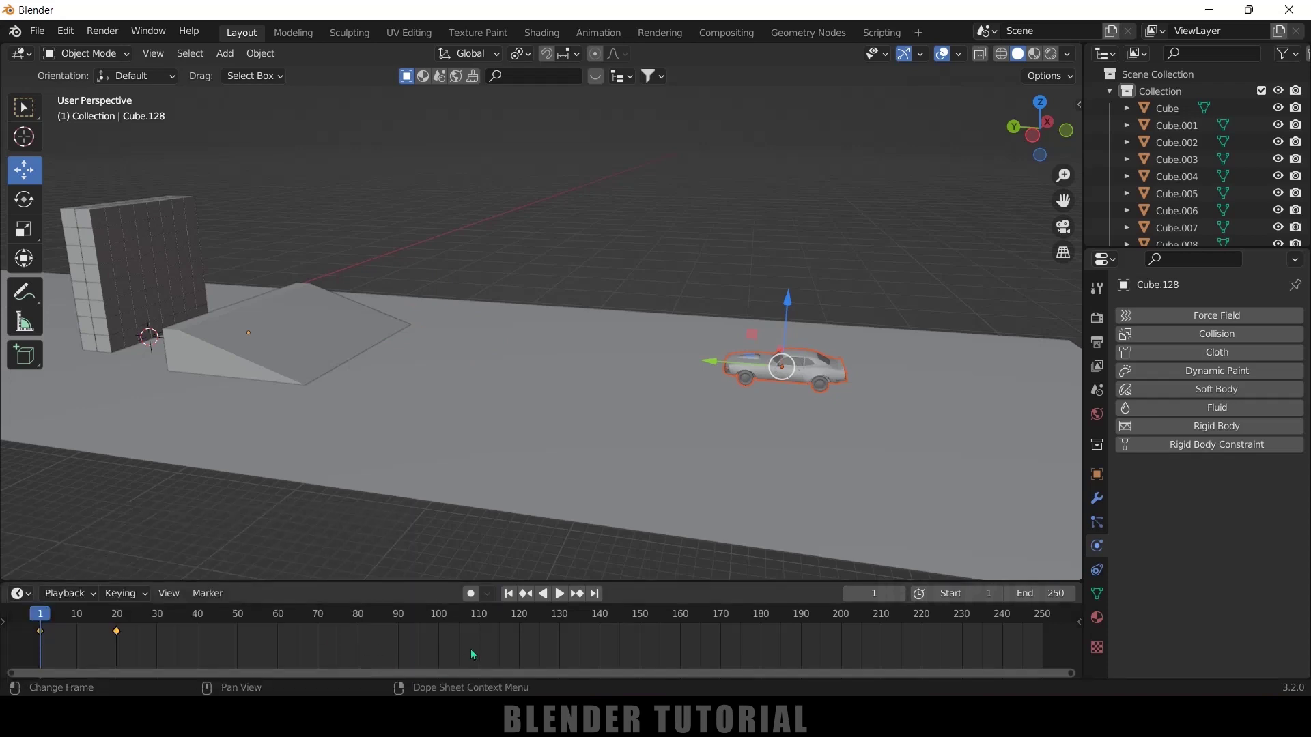
left_click(560, 593)
left_click(559, 594)
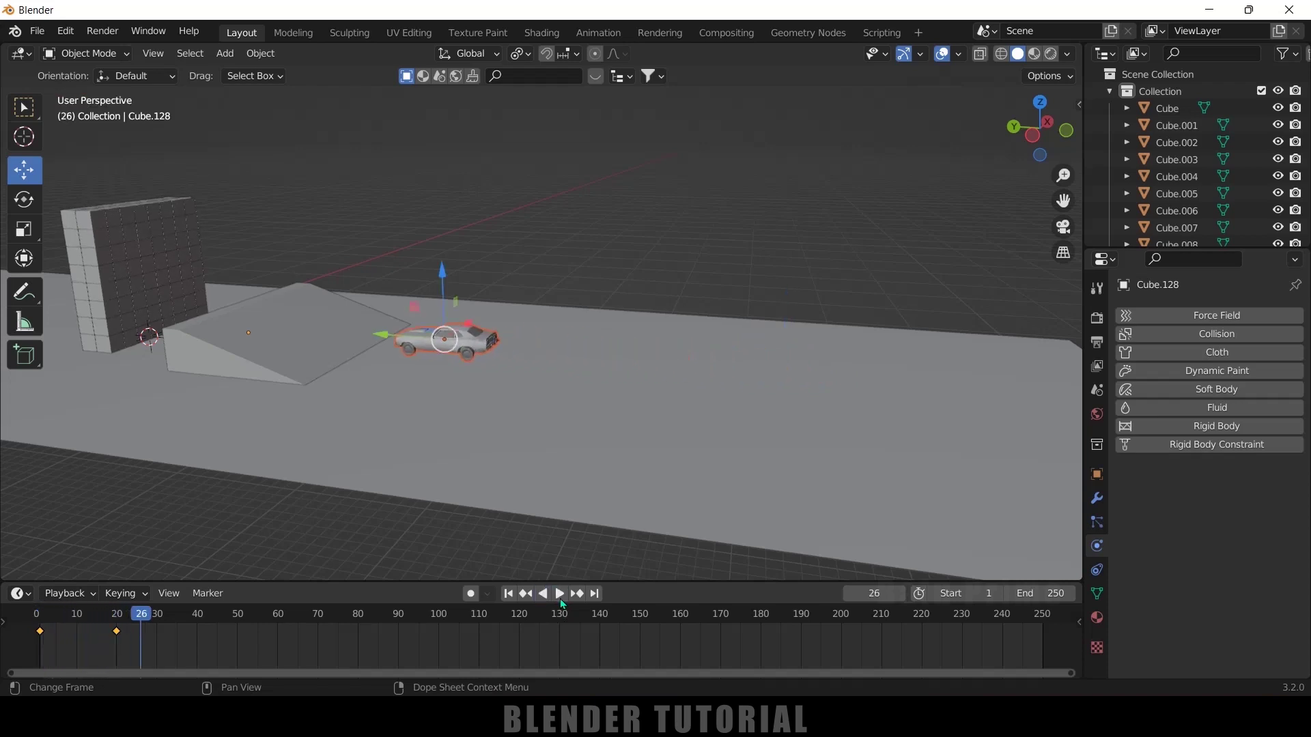
left_click(508, 594)
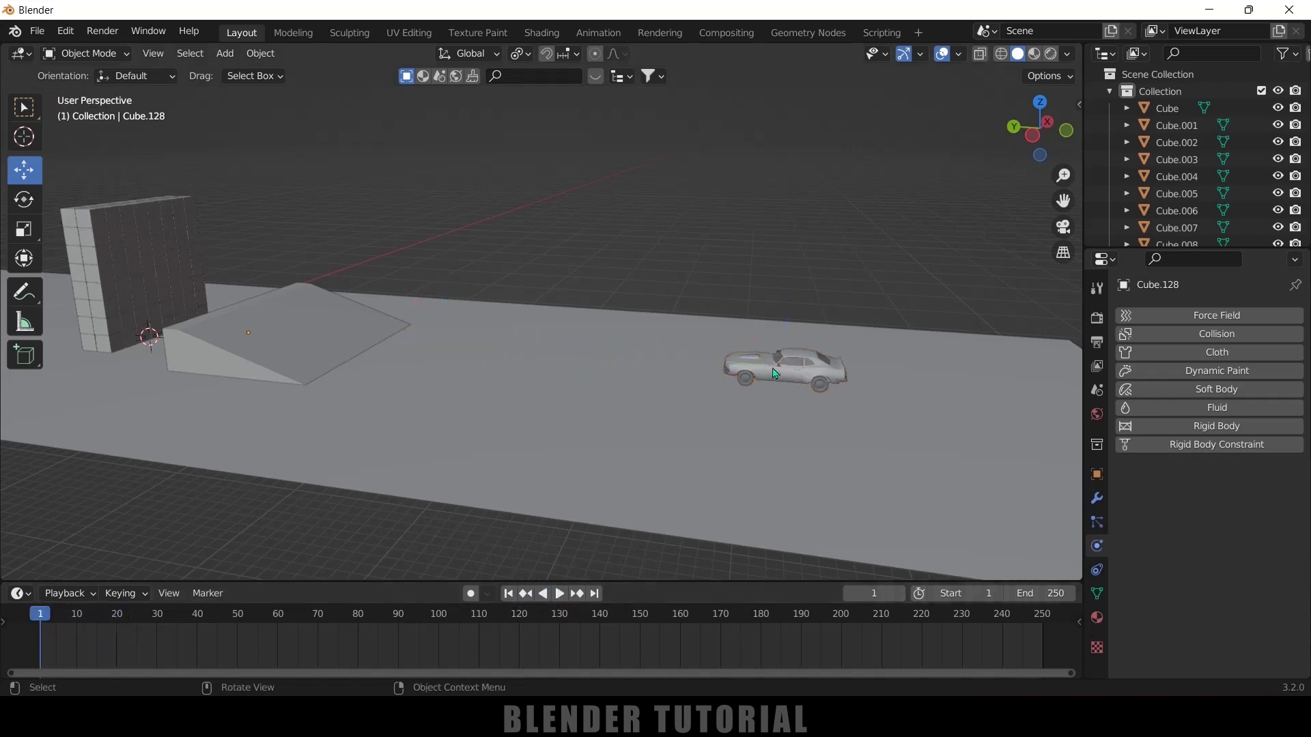
Add an Active rigid body to the car, keeping the Convex Hull shape, and play the simulation.
left_click(777, 393)
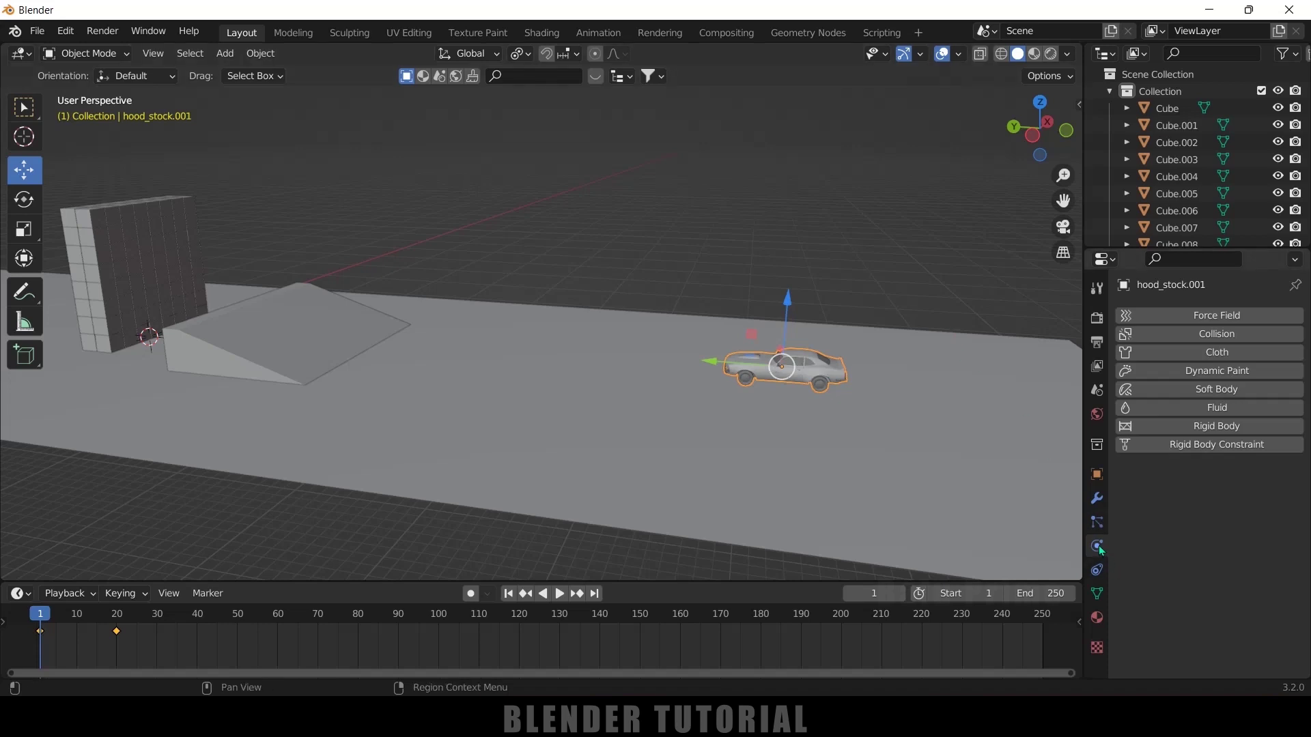
left_click(1205, 428)
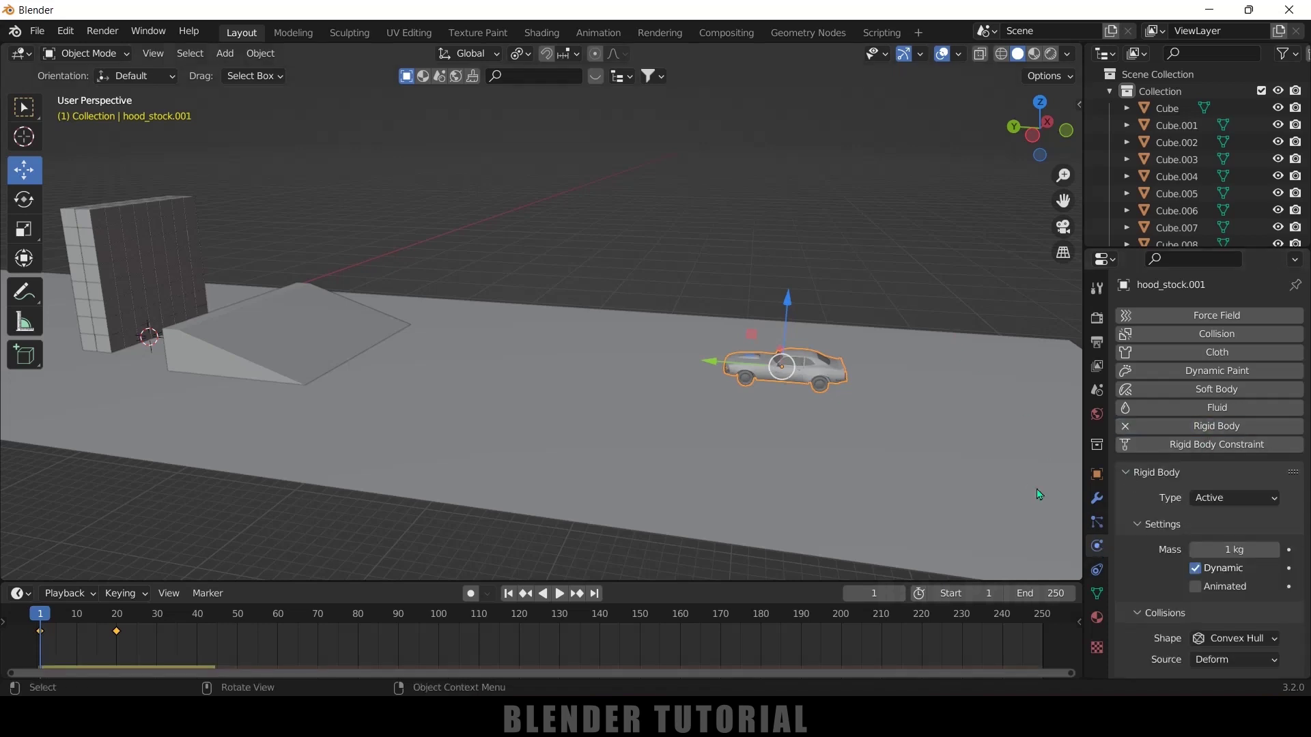
left_click(1232, 498)
scroll(1171, 541, "down", 3)
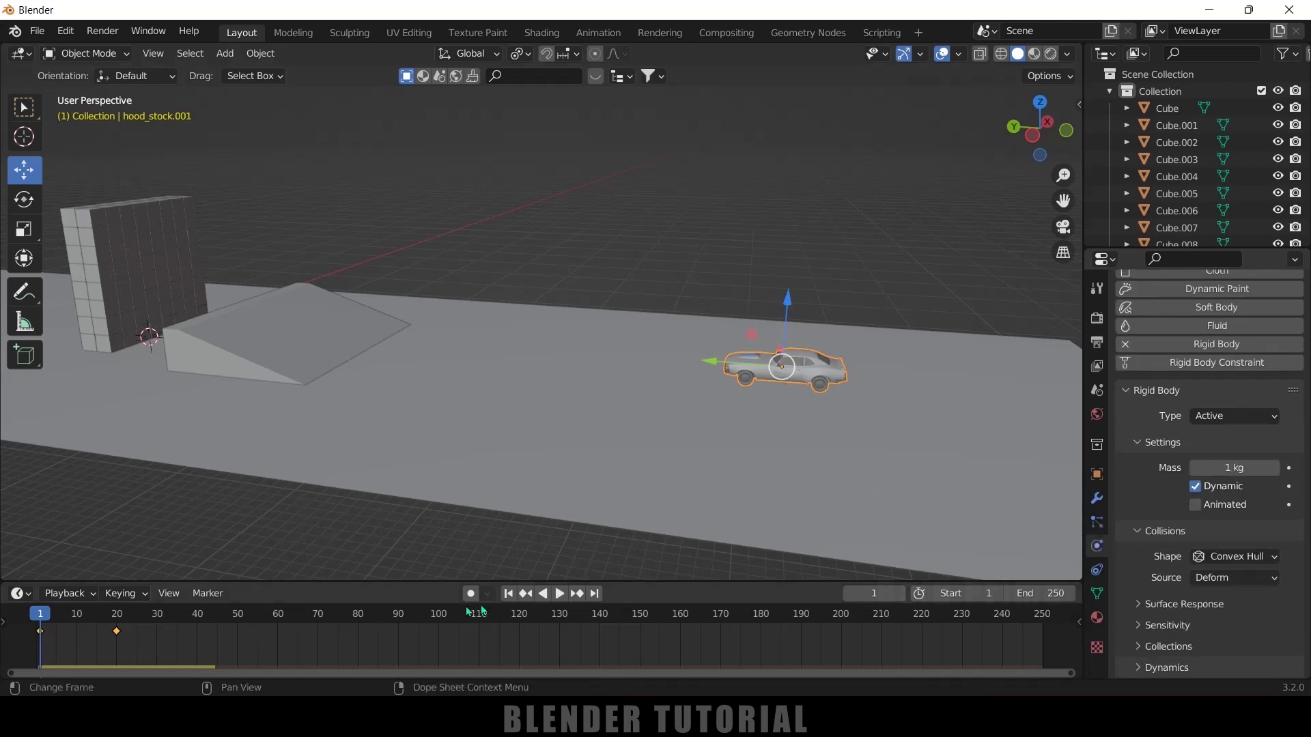
left_click(561, 595)
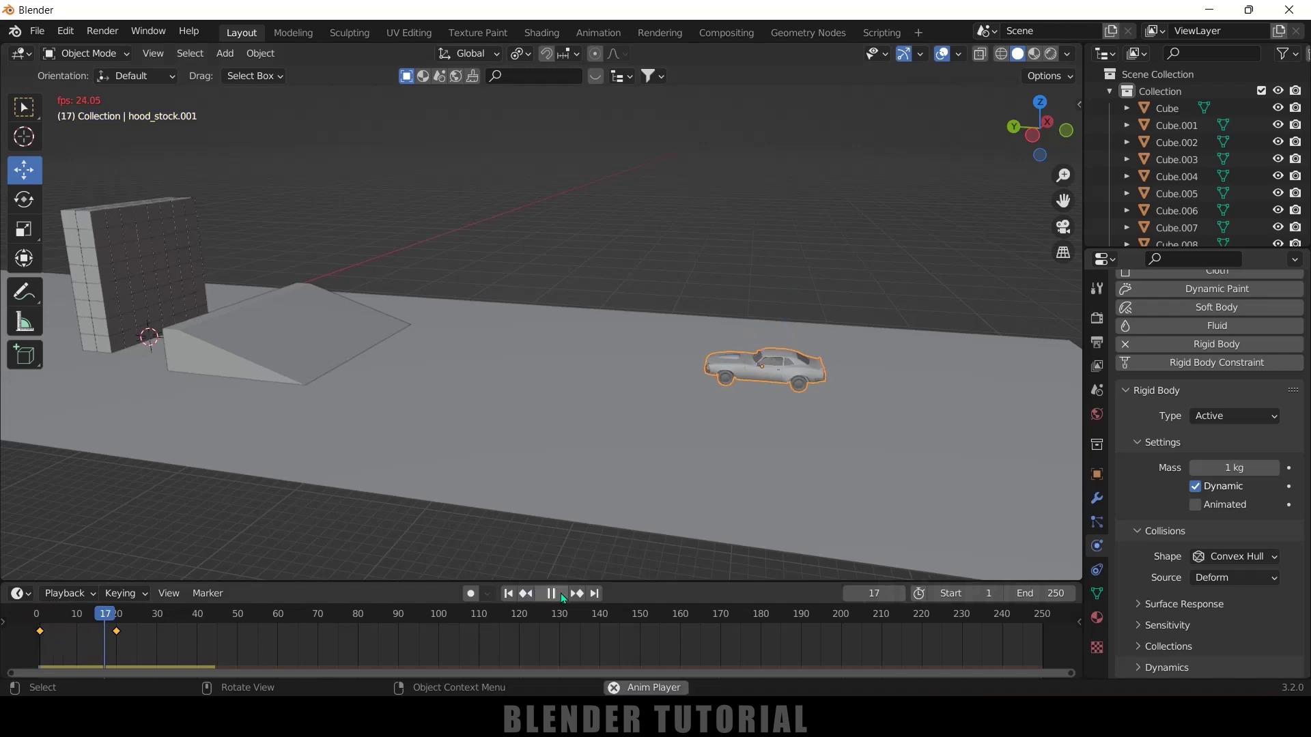
left_click(562, 595)
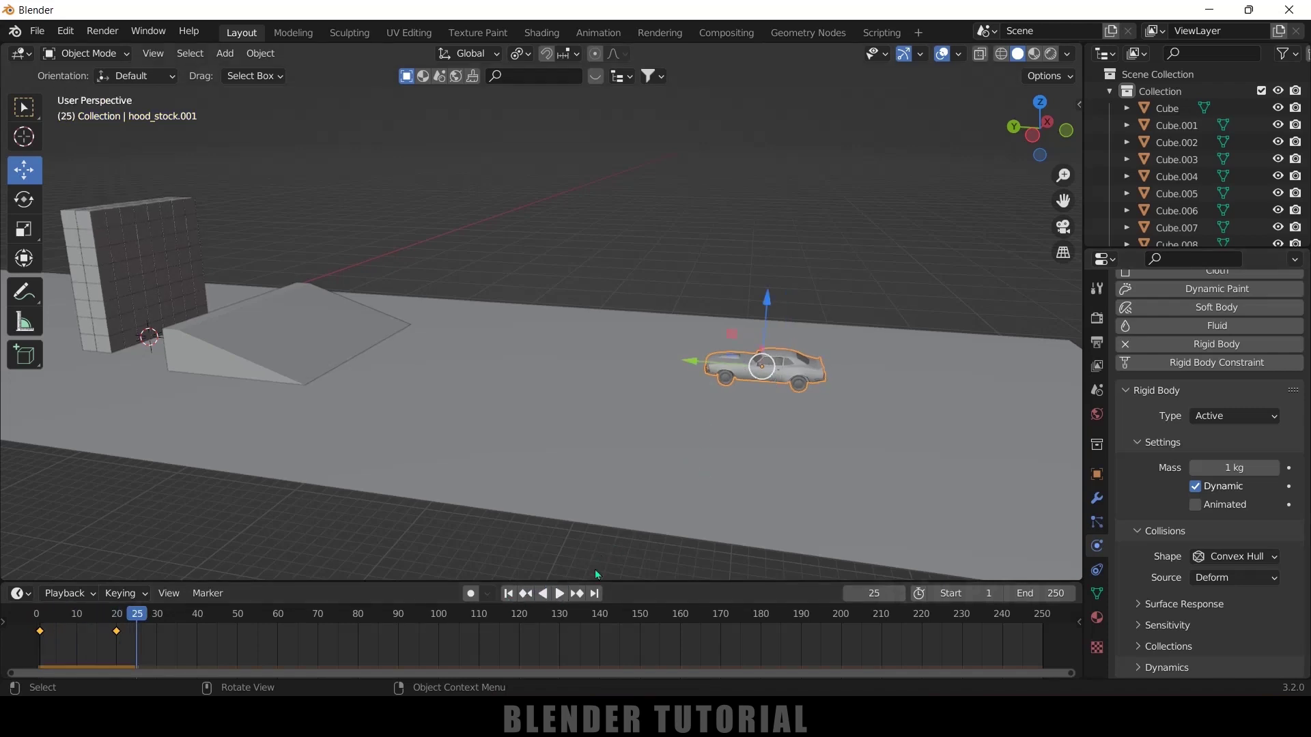
At frame 20, enable Animated in the car's rigid body settings and keyframe that option.
left_click(598, 473)
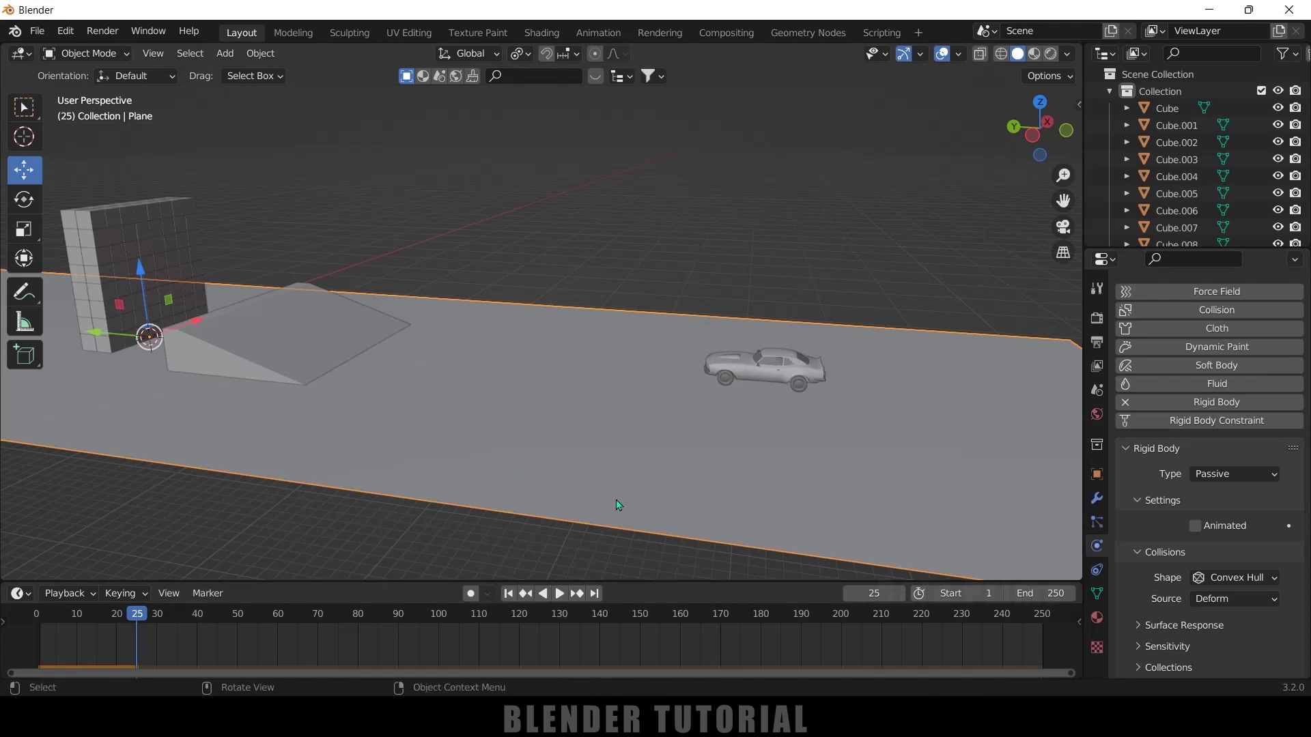
left_click(787, 376)
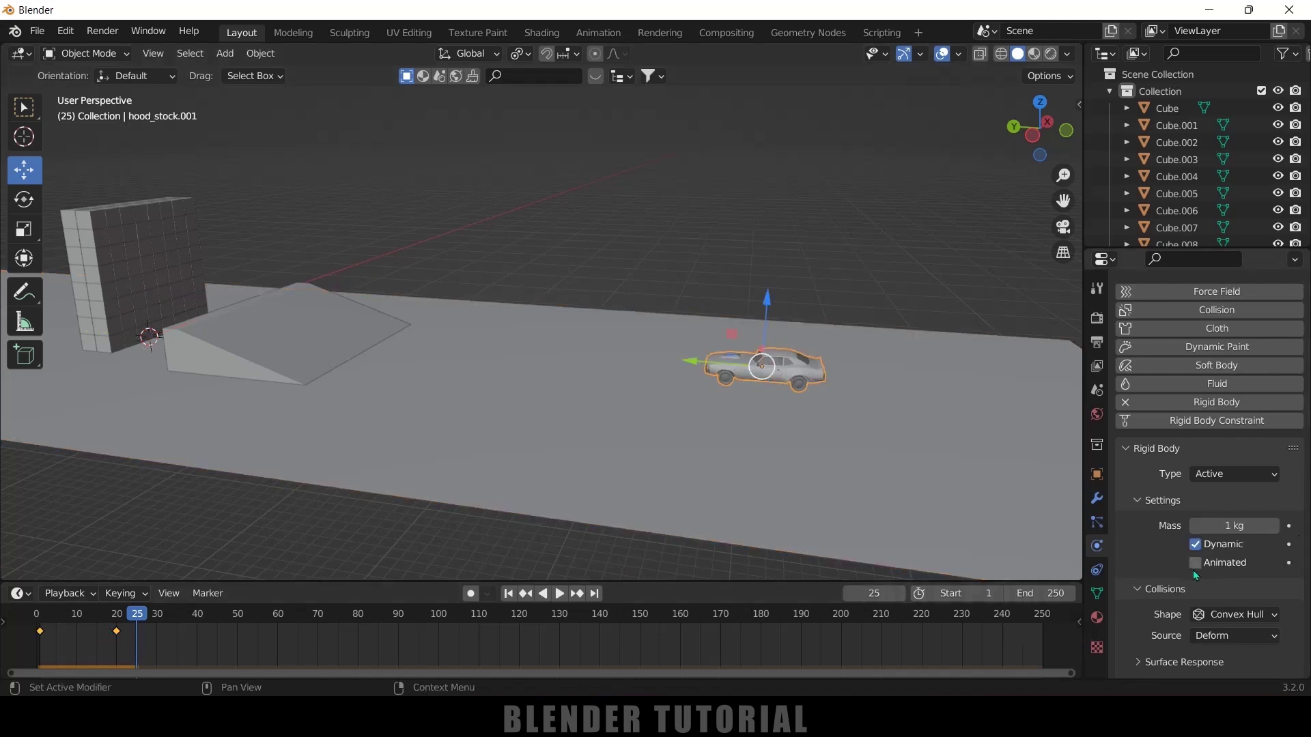
left_click(116, 629)
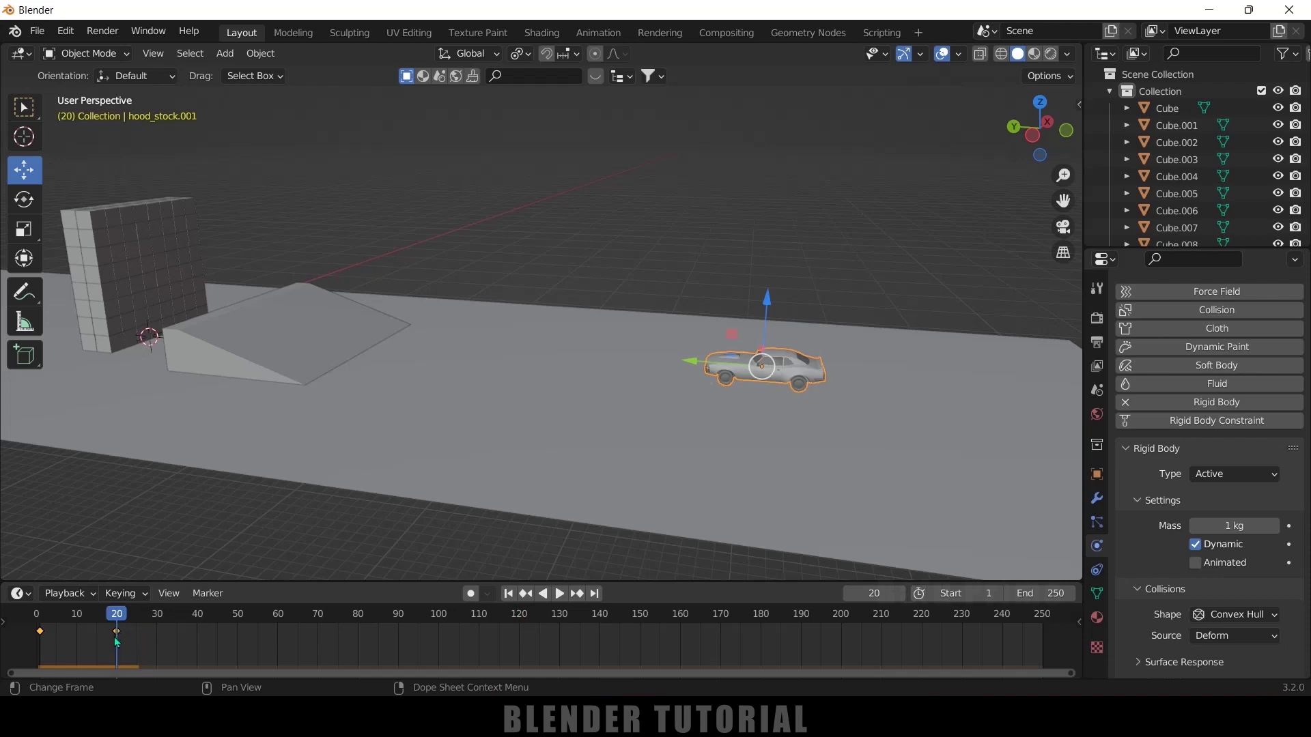
left_click(1196, 563)
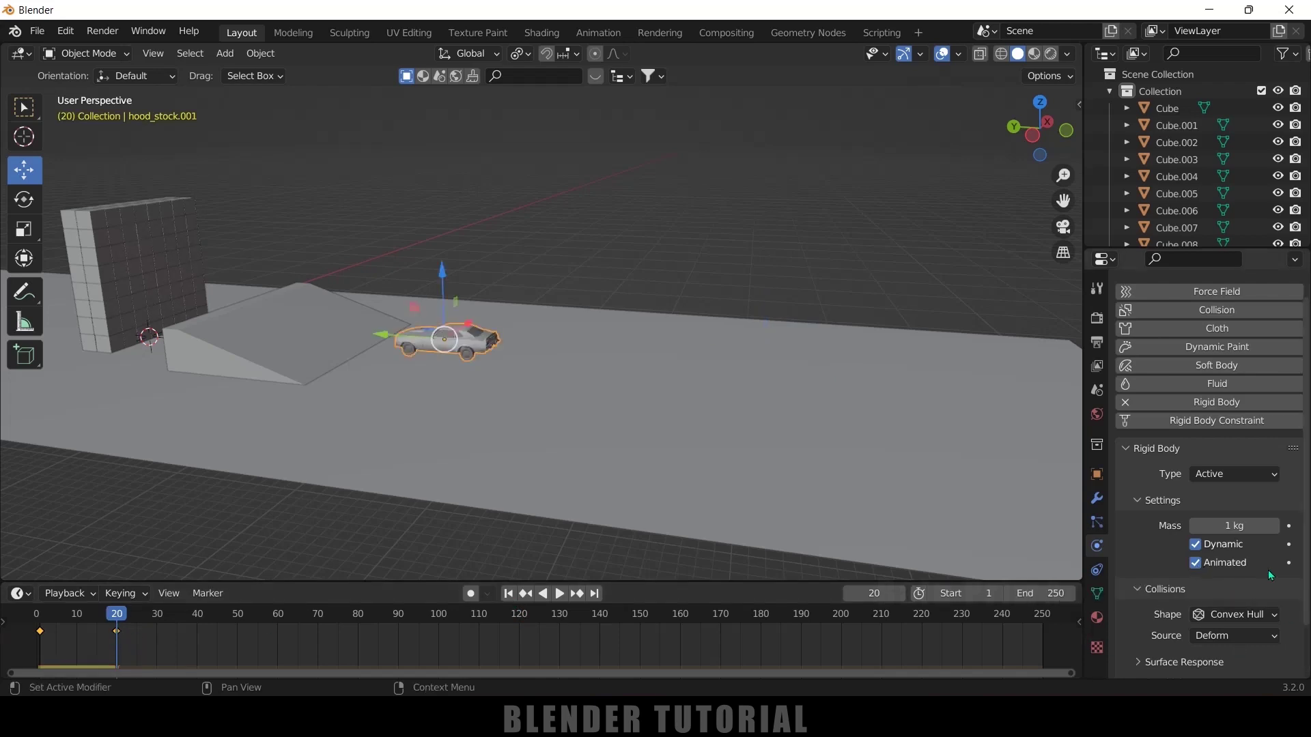
left_click(1288, 564)
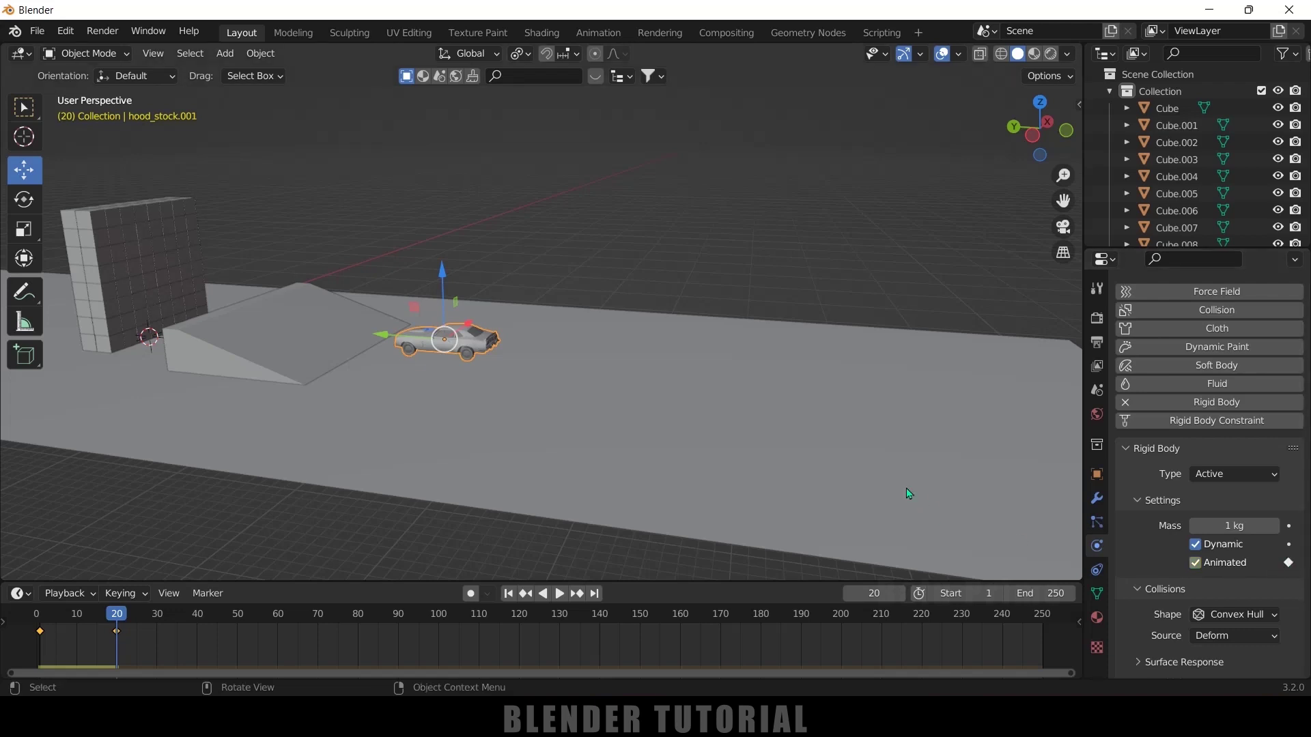
At frame 21, disable Animated on the car's rigid body, keyframe it, and step back to frame 20.
key("Right")
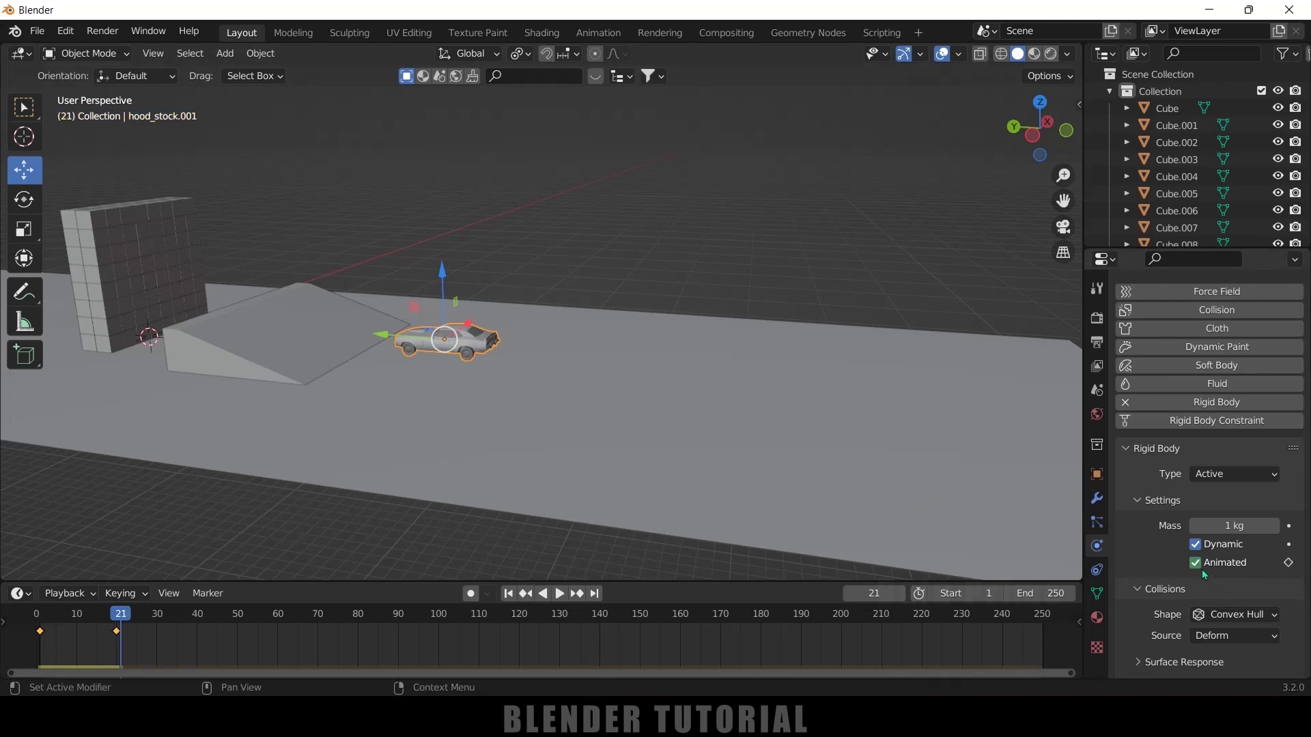
left_click(1288, 563)
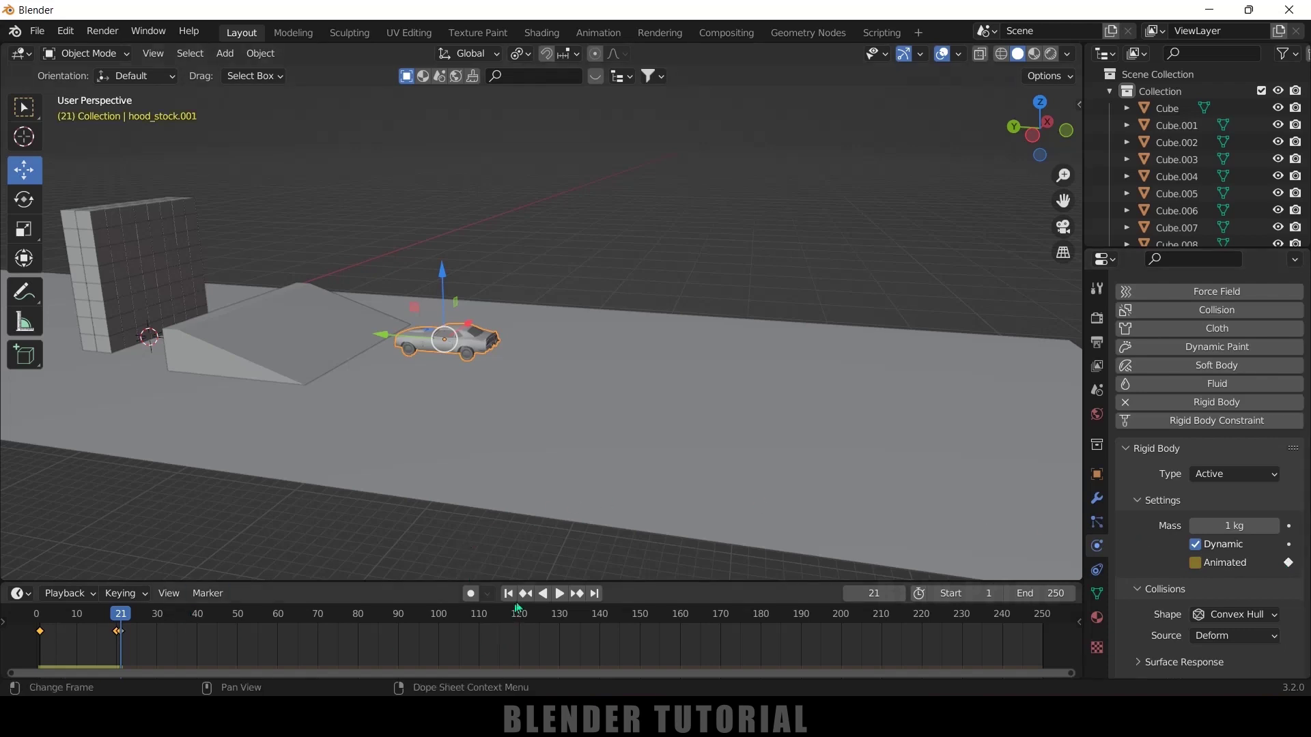
key("Left")
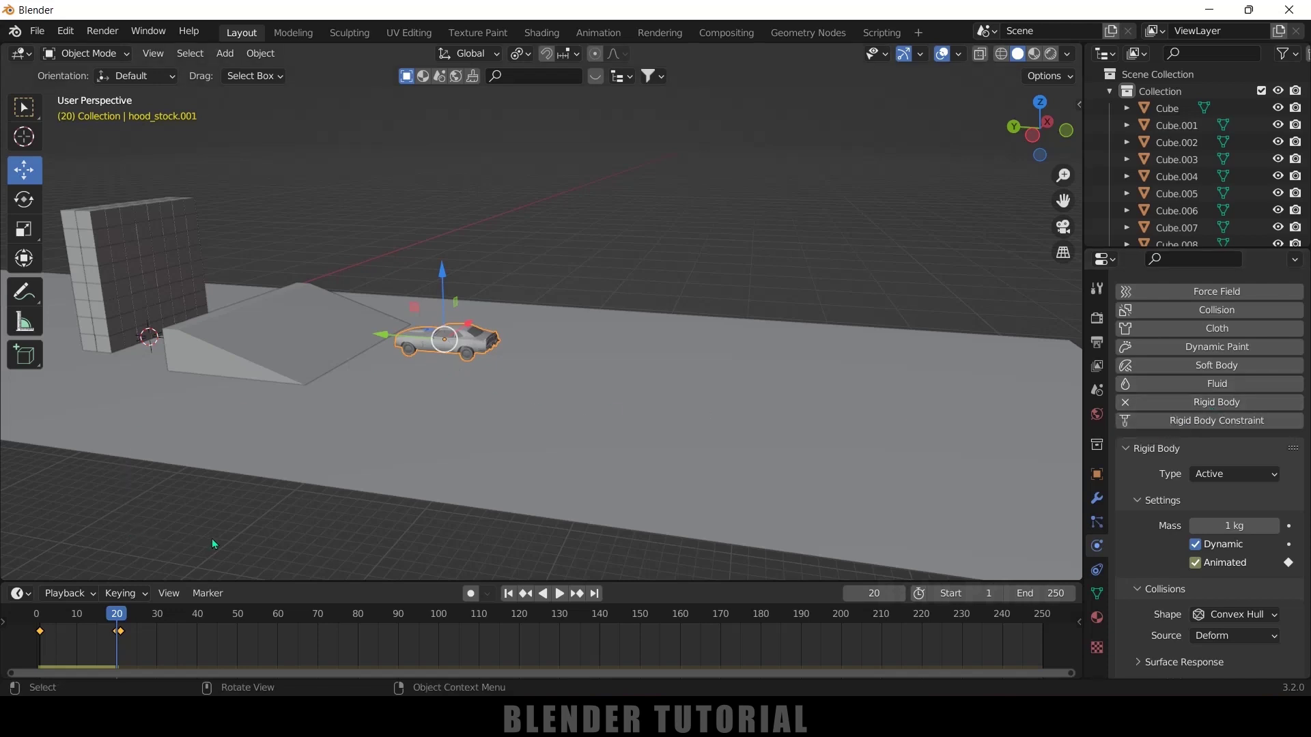
Play the simulation from frame 1 to check how the car meets the ramp, and rewind.
left_click(508, 594)
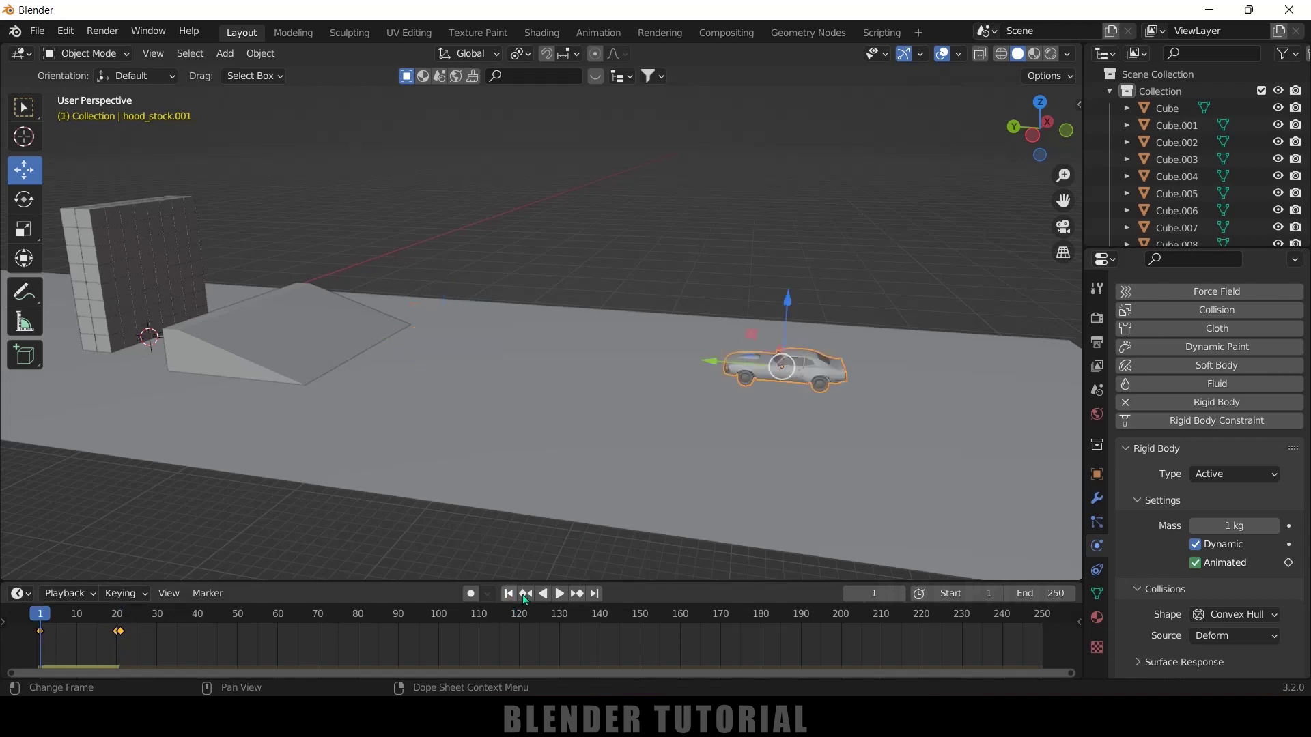
left_click(560, 594)
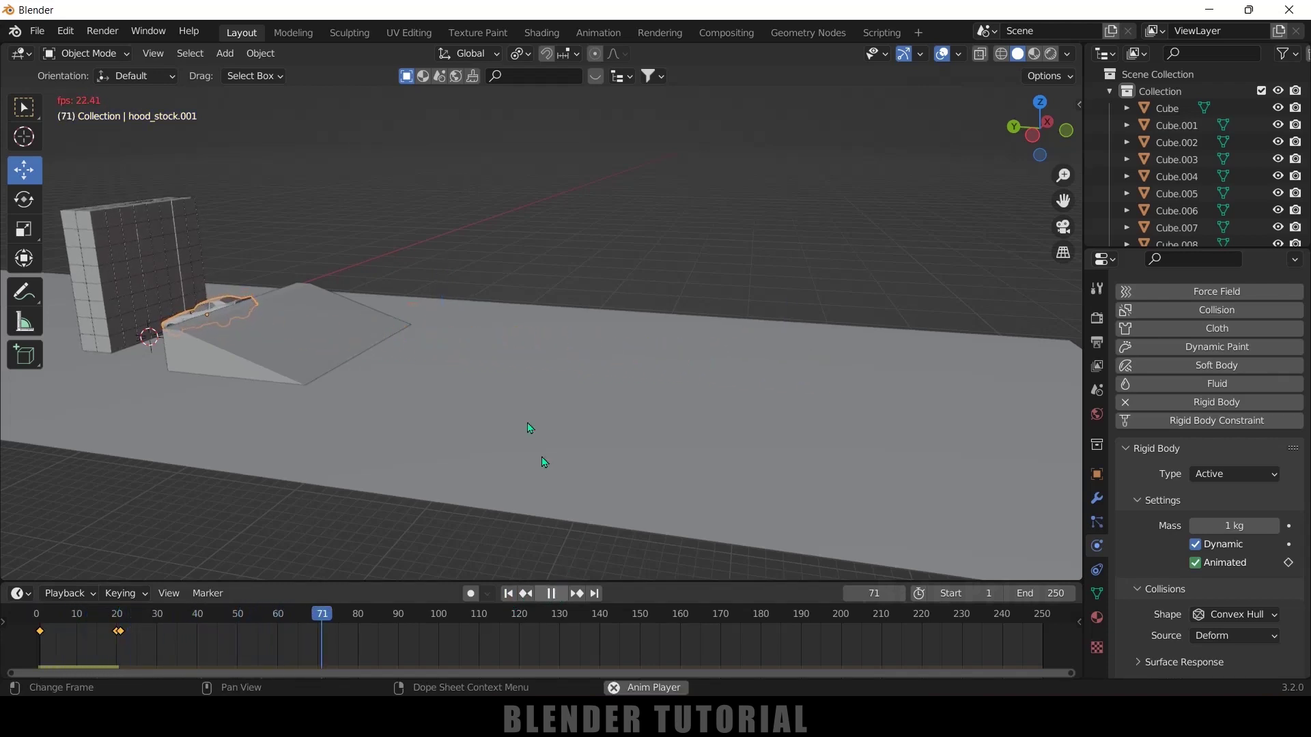
left_click(551, 594)
left_click(508, 594)
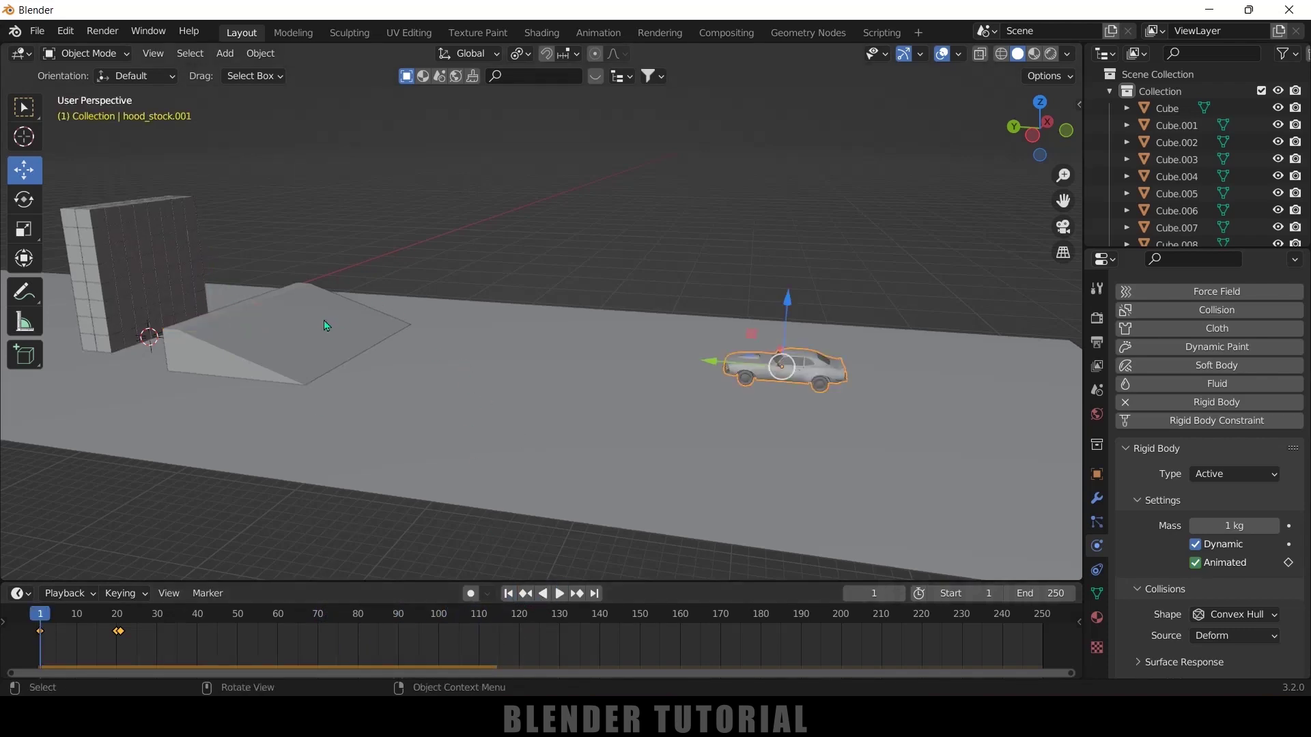
Add a rigid body to the ramp and set its type to Passive.
left_click(284, 319)
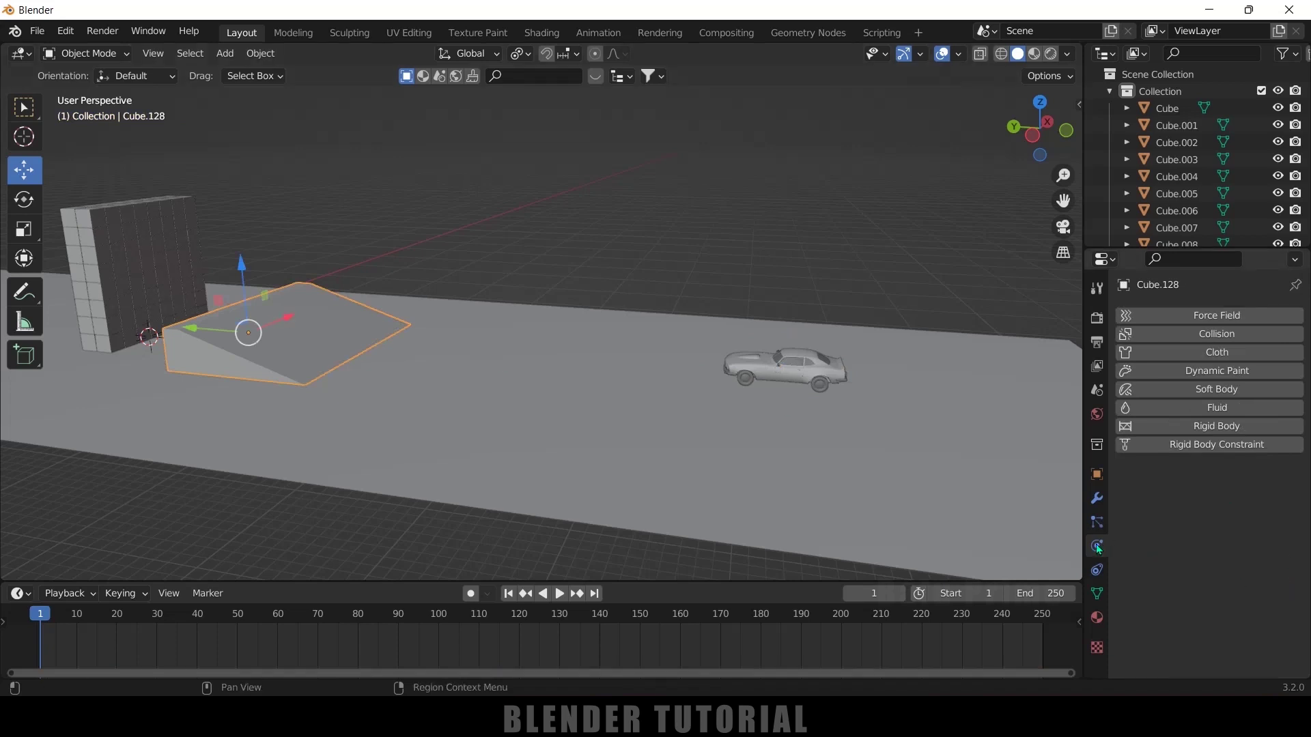
left_click(1202, 426)
left_click(1216, 501)
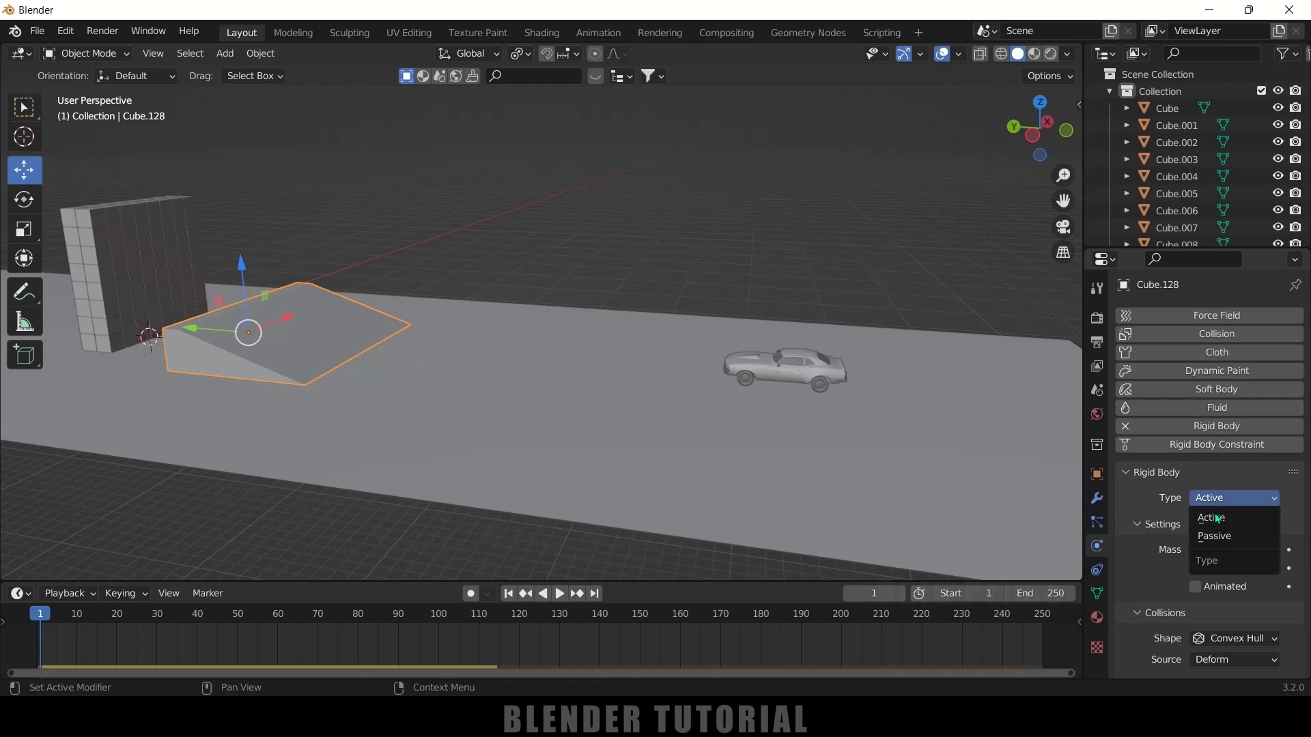
left_click(1218, 537)
Play the simulation, inspect the car's impact on the cube wall up close, and rewind to frame 1.
left_click(559, 599)
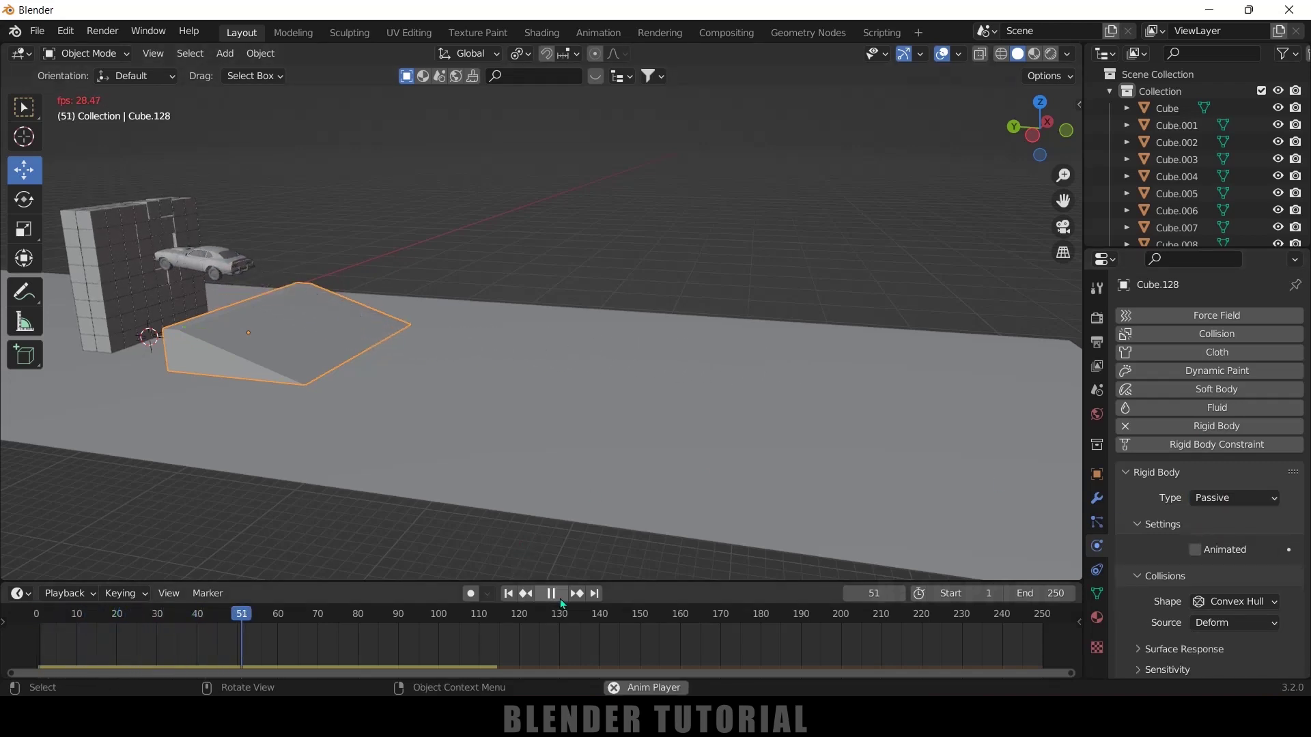
left_click(556, 597)
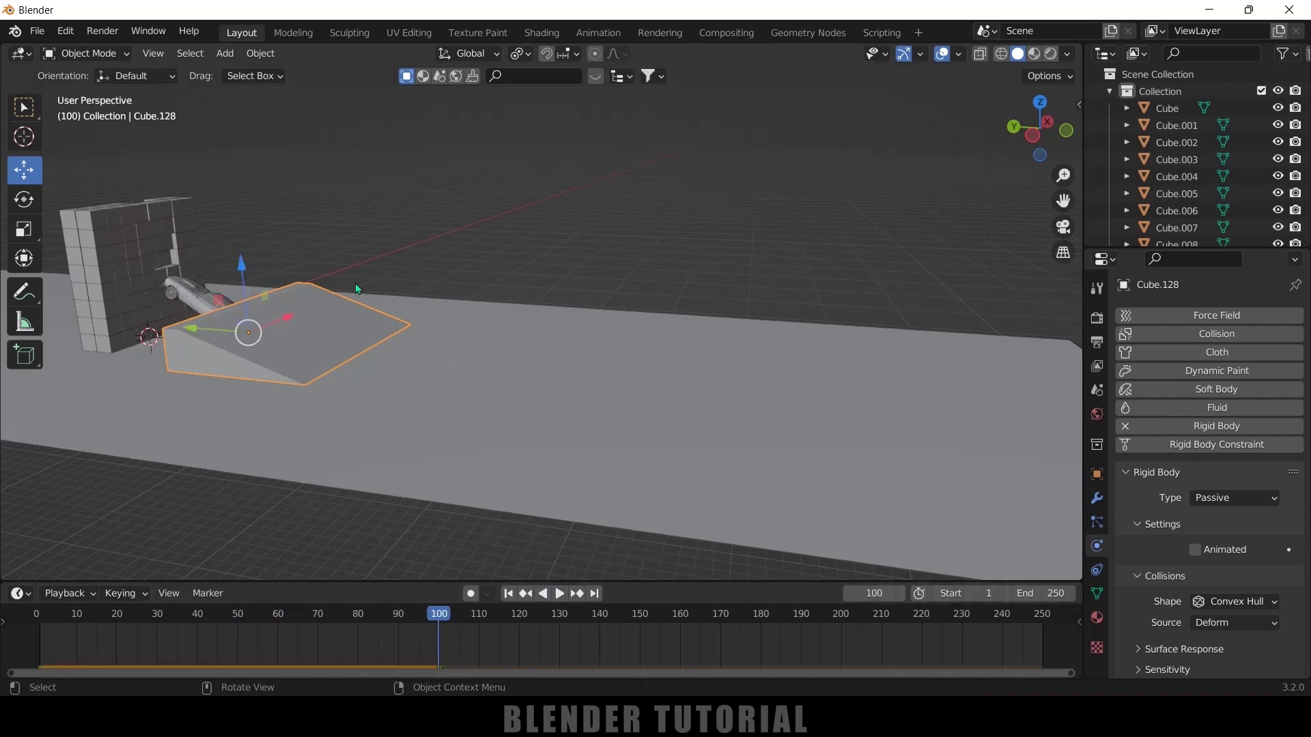
middle_click_drag(202, 239, 497, 442)
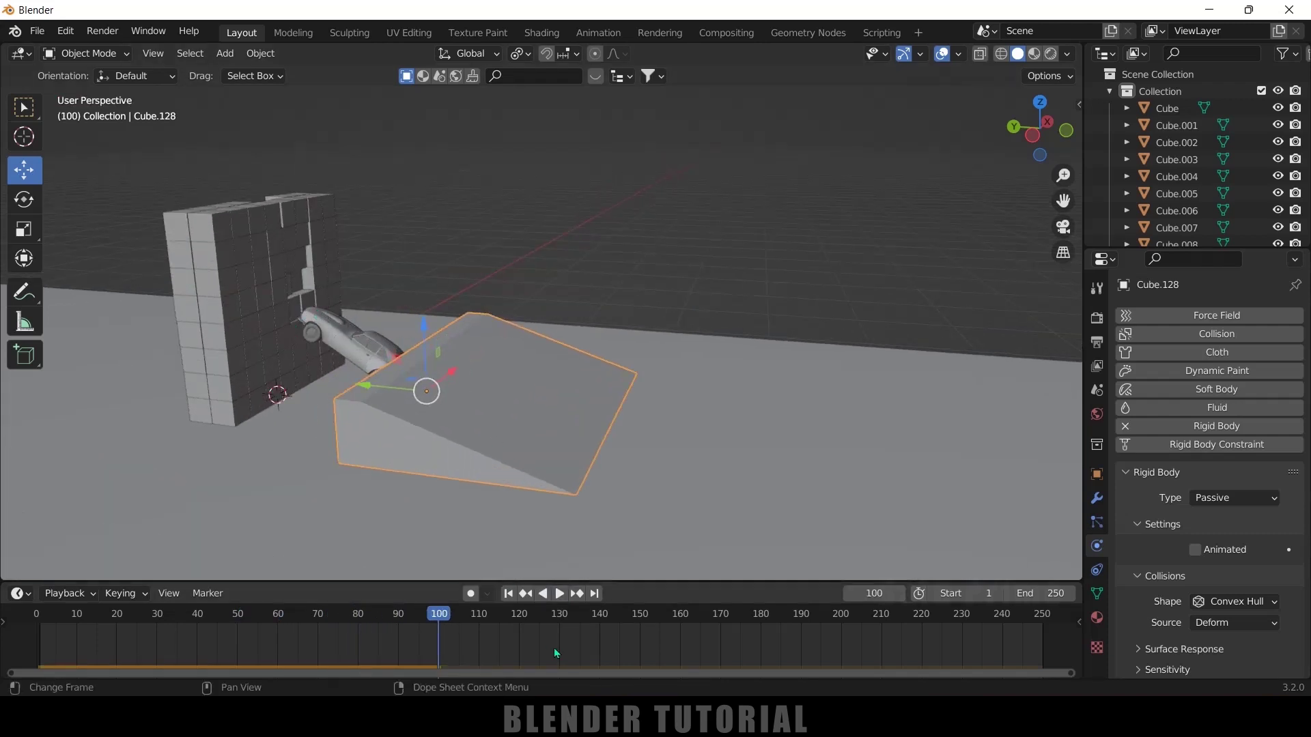
left_click(509, 594)
Set the car's rigid body mass to 50 kg.
scroll(727, 442, "down", 4)
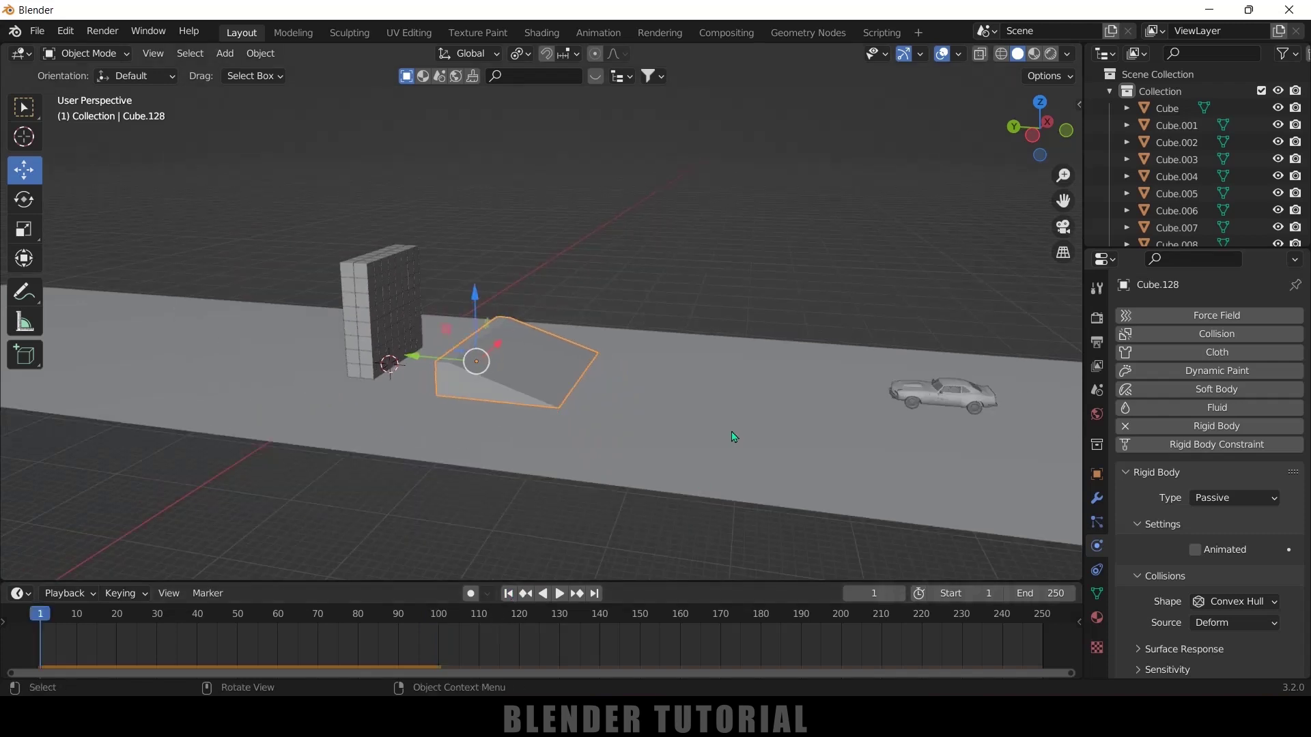
left_click(914, 394)
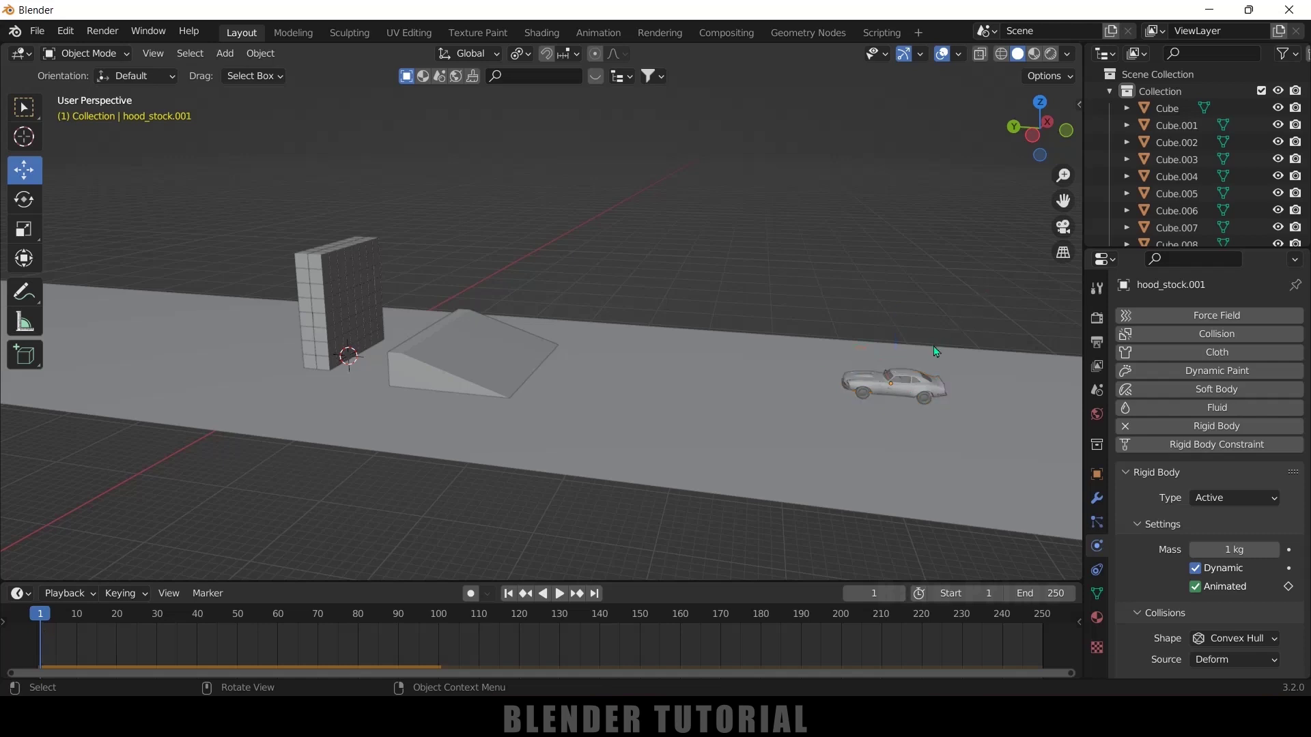
left_click(1242, 551)
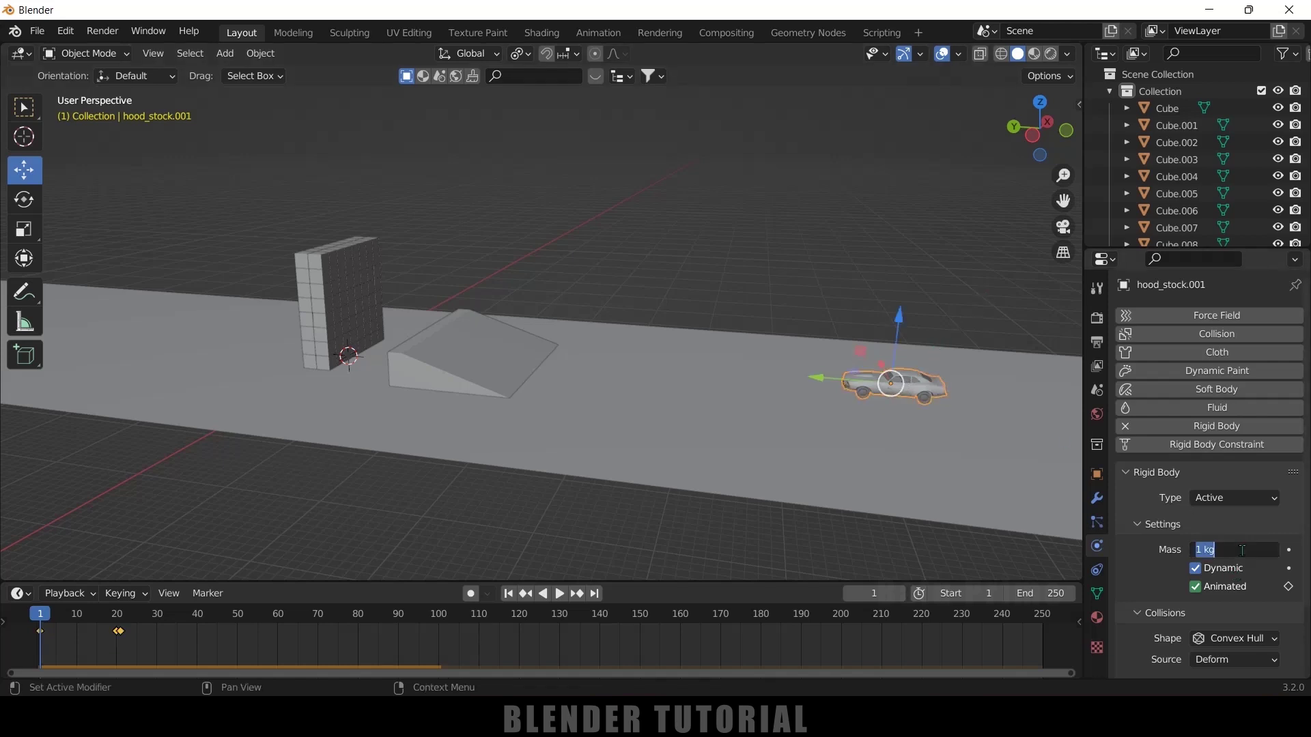
type("50")
key("Return")
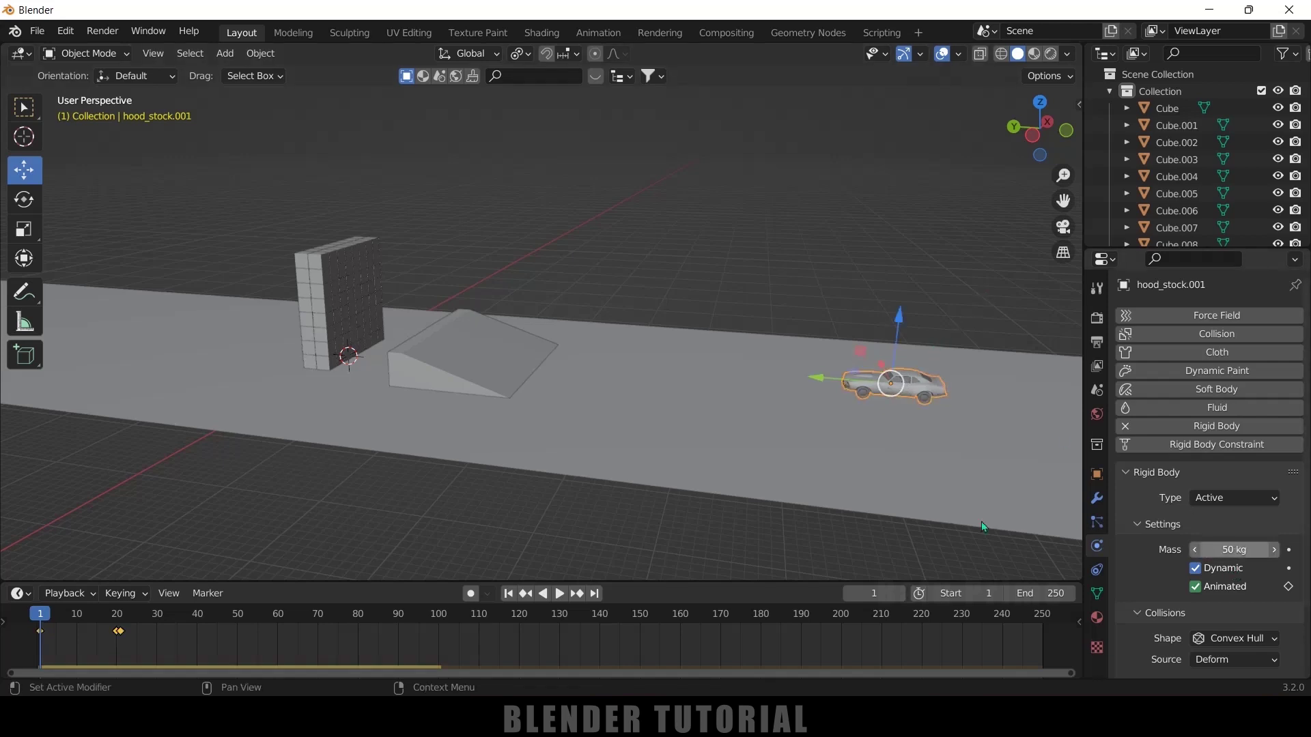
Play the simulation with the heavier car, pause after the crash and examine the wall from behind.
left_click(560, 594)
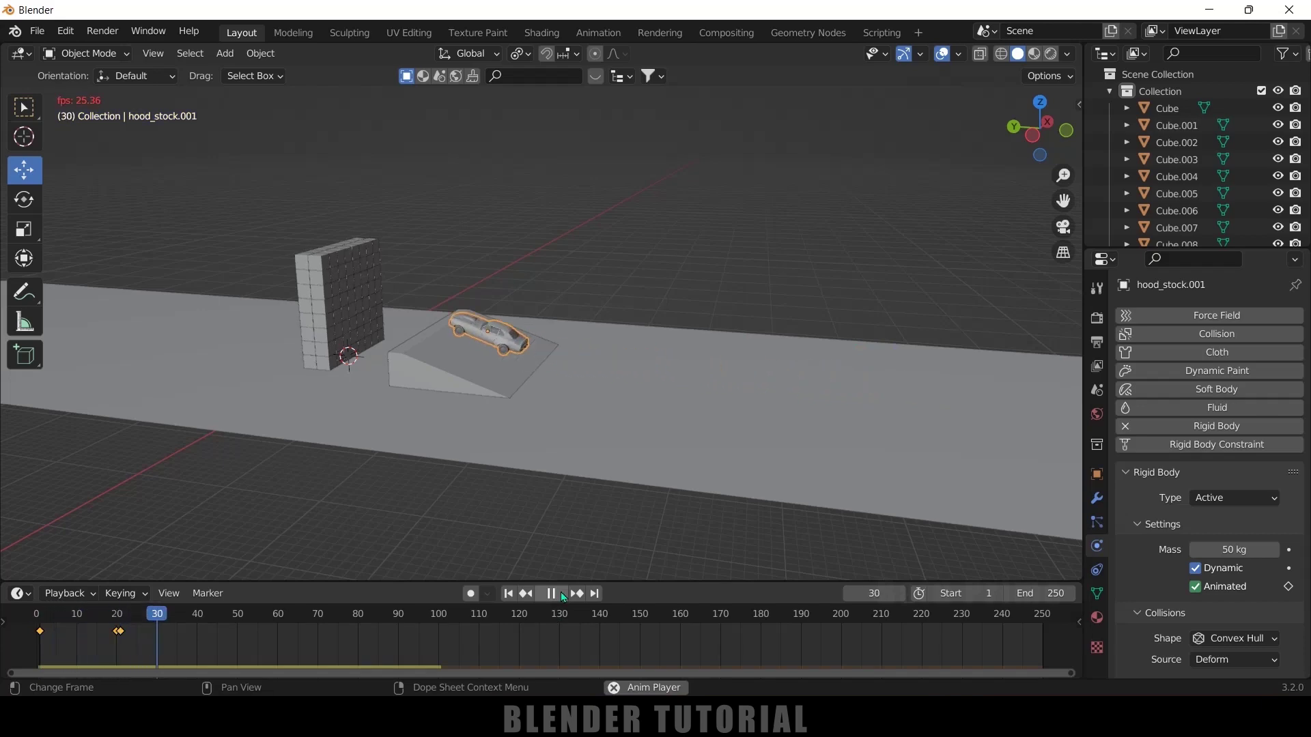
left_click(563, 597)
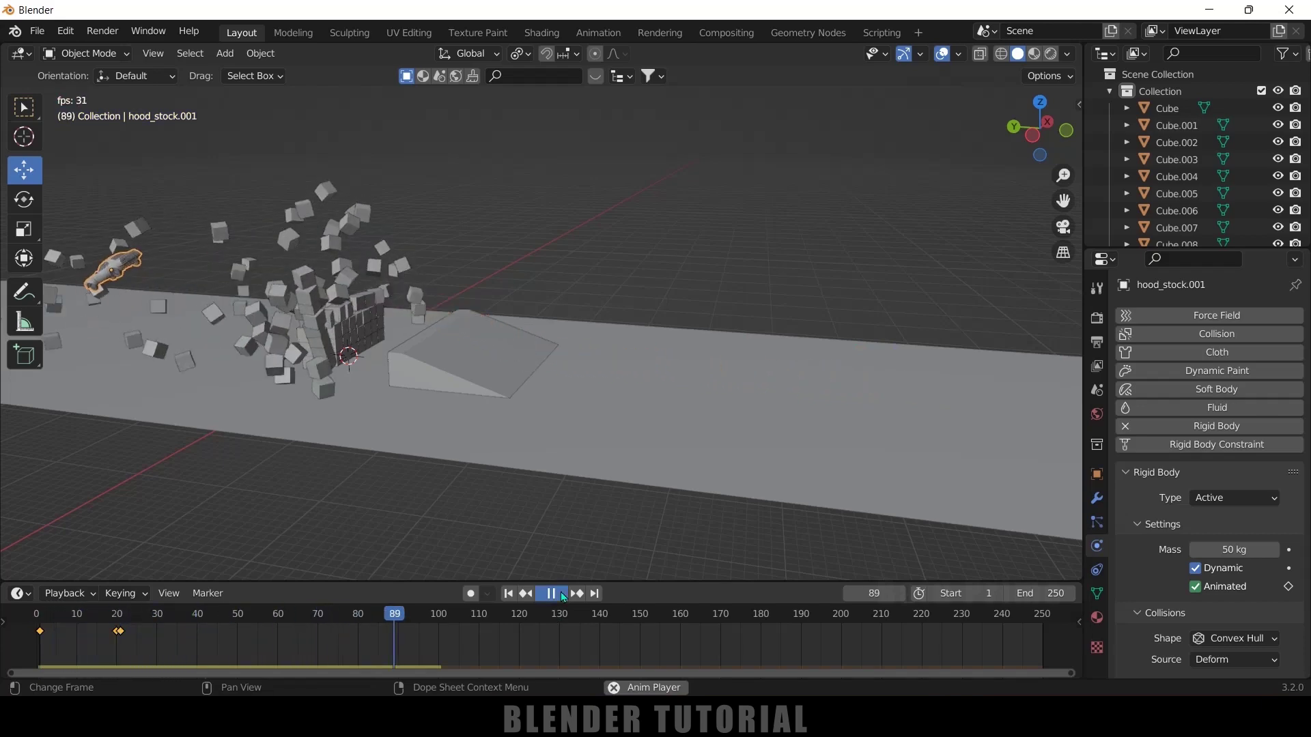
middle_click_drag(425, 445, 616, 412)
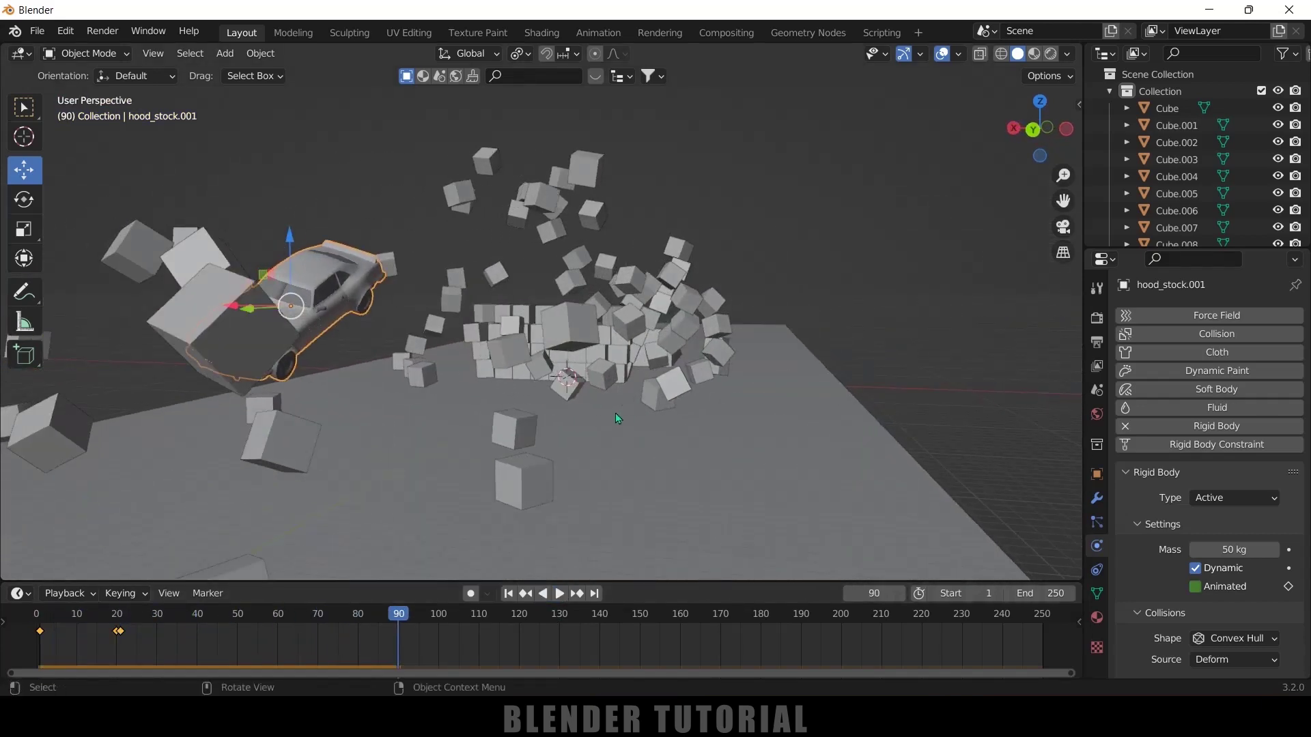
Play a few more frames of the crash simulation and examine the scattered cubes from the side.
left_click(562, 595)
left_click(563, 598)
middle_click_drag(580, 539, 551, 479)
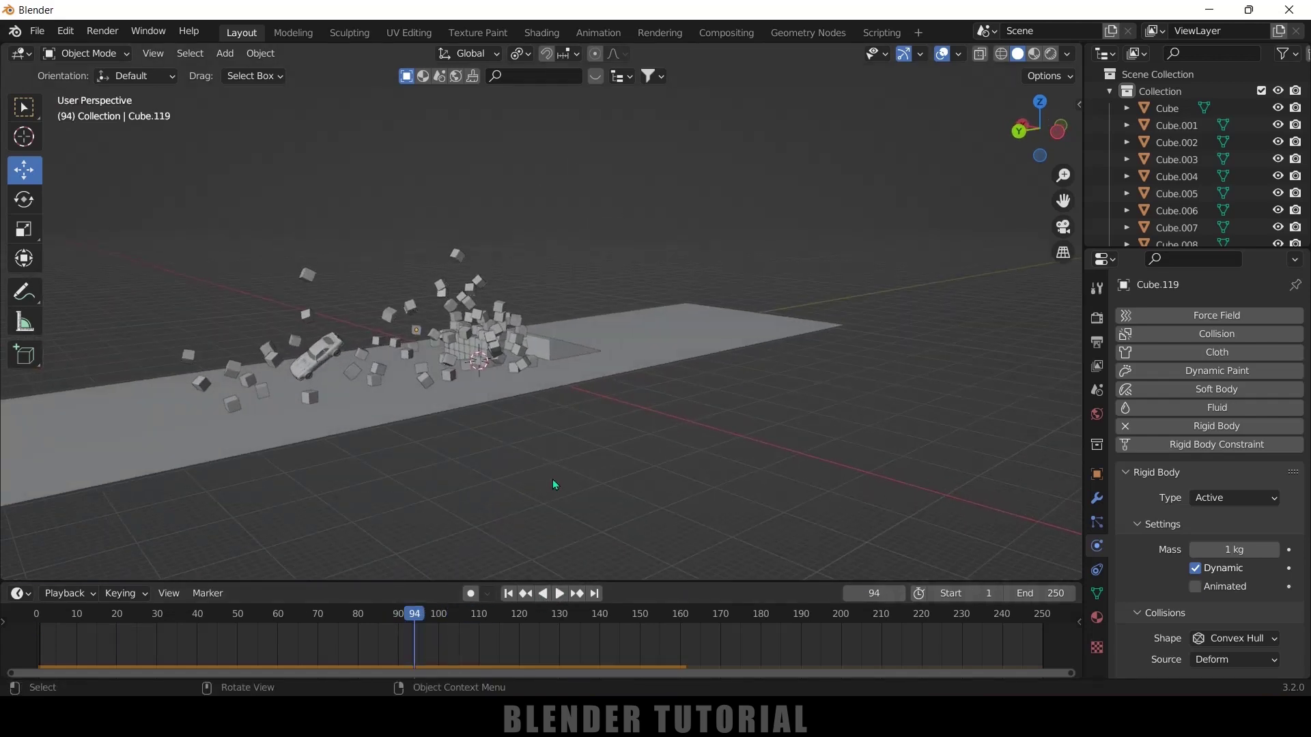
scroll(552, 479, "up", 2)
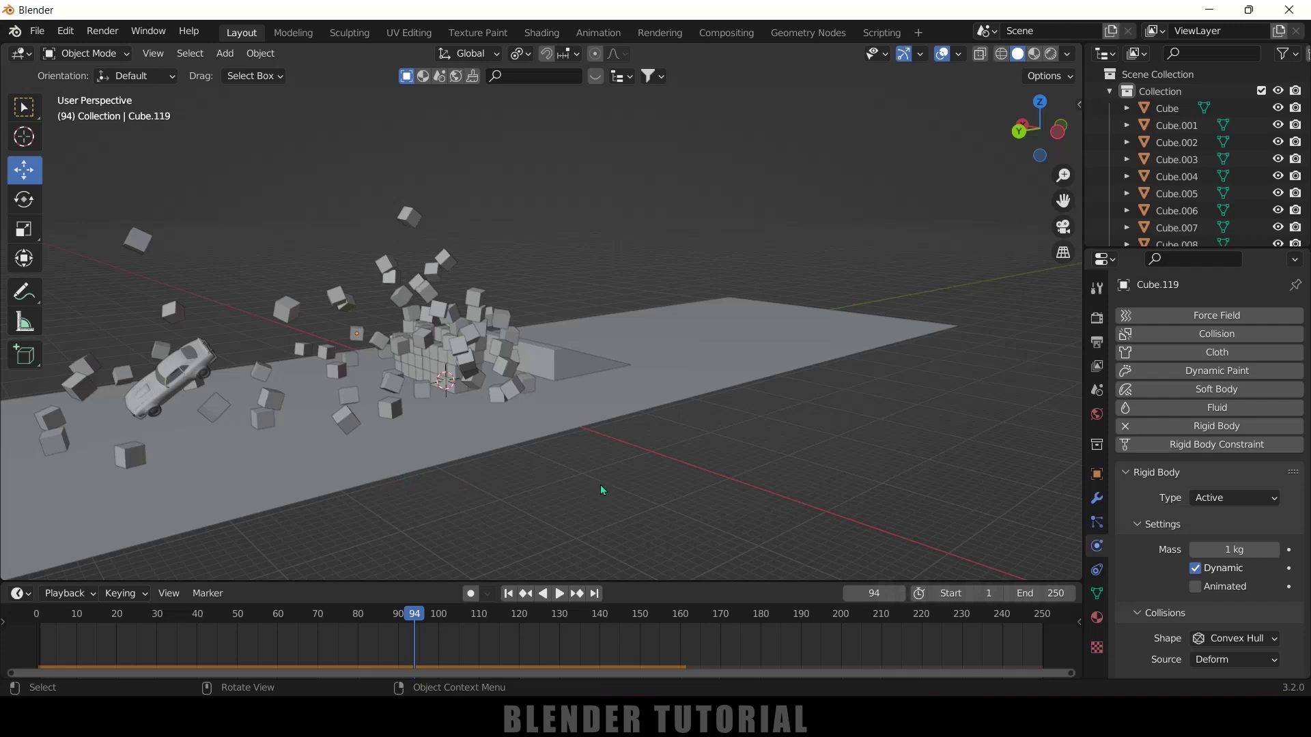
scroll(602, 489, "down", 1)
Set the ground plane's rigid body friction to 0.672 and replay the simulation from the first frame.
left_click(747, 355)
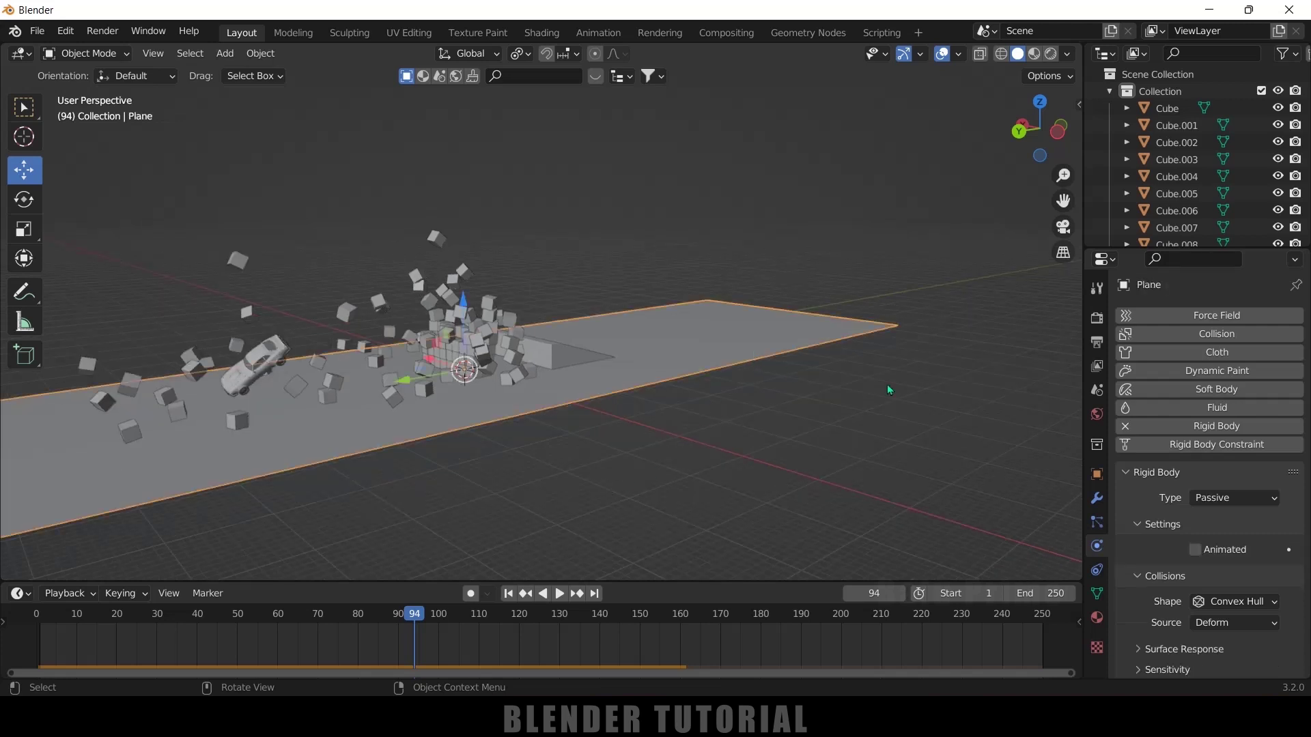
scroll(1142, 608, "down", 1)
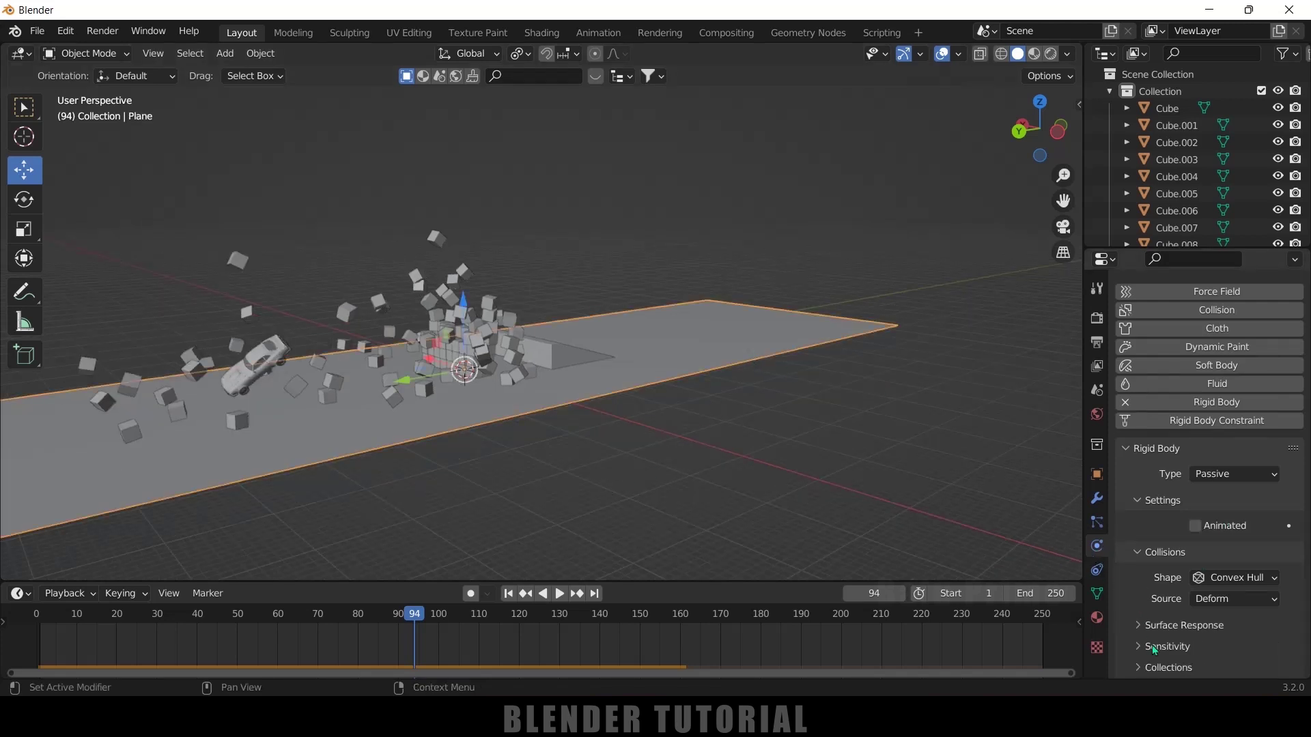
left_click(1145, 626)
scroll(1161, 614, "down", 2)
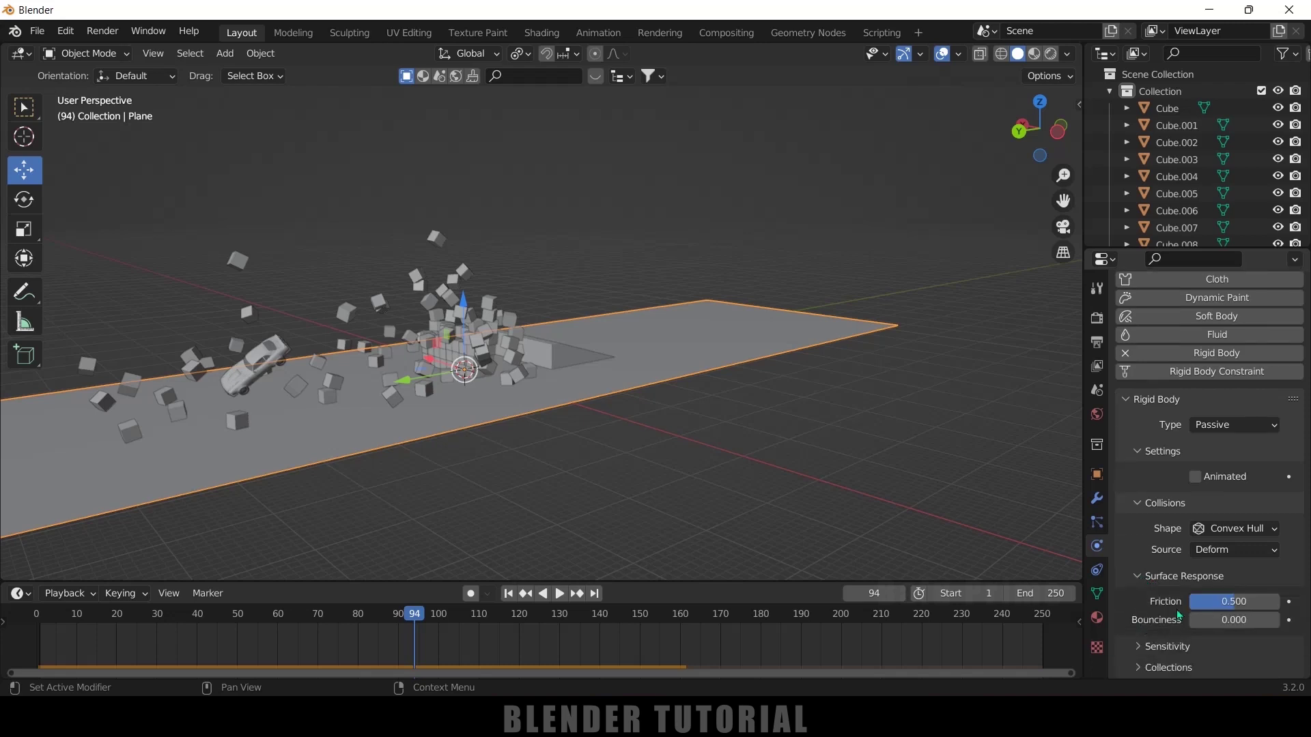
left_click_drag(1229, 601, 1248, 600)
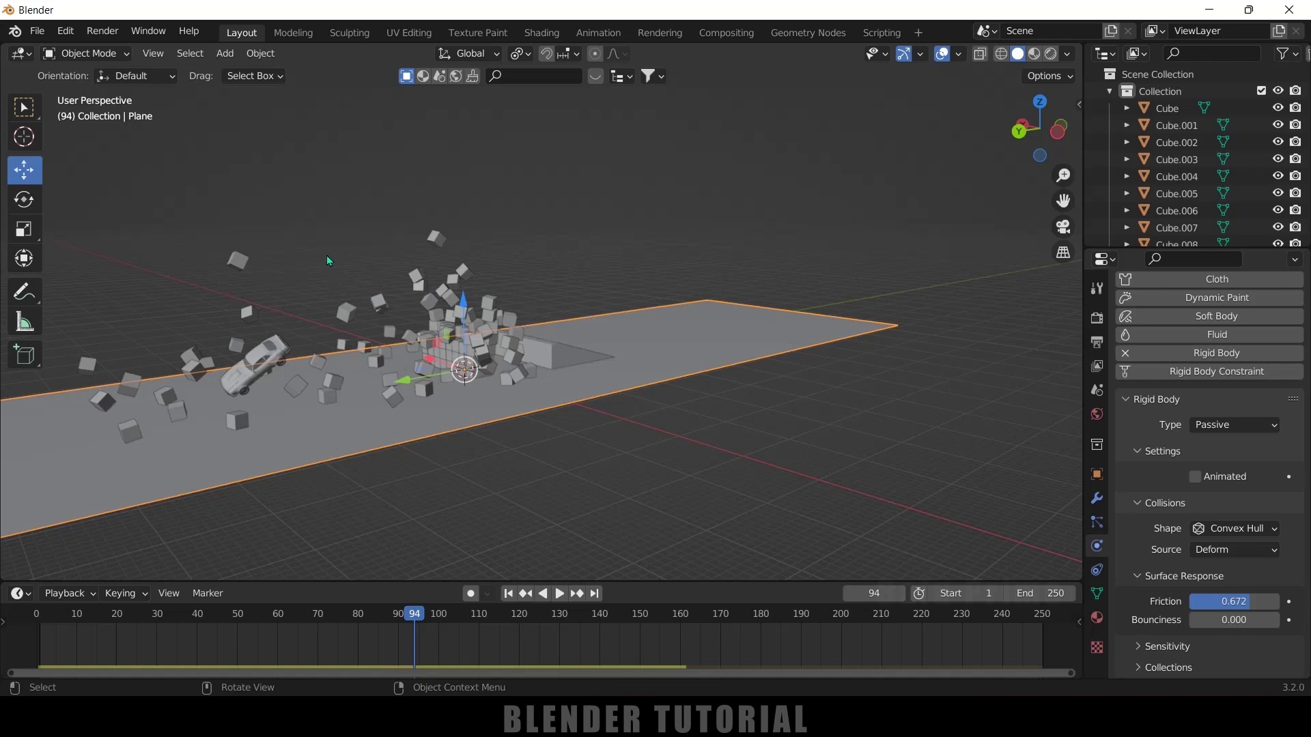
key("shift+Left")
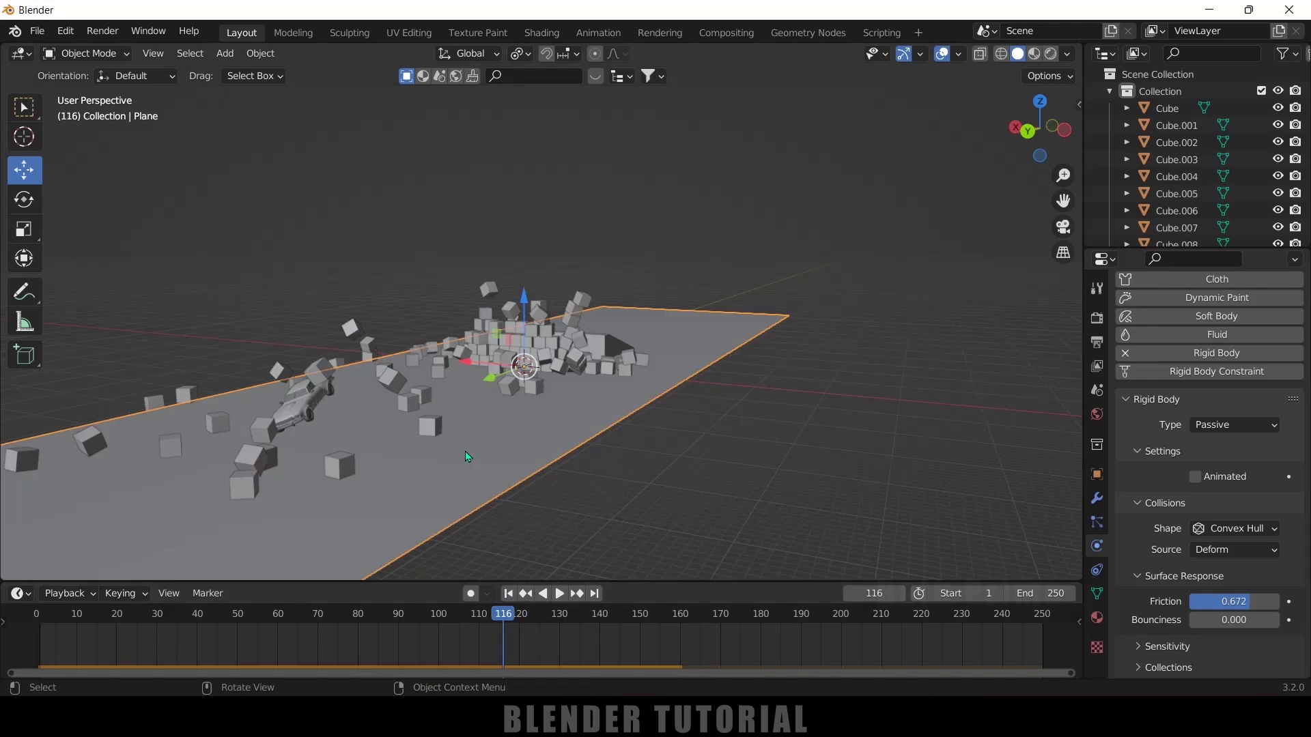
Open the scene's Rigid Body World settings and expand the cache options.
left_click(492, 289)
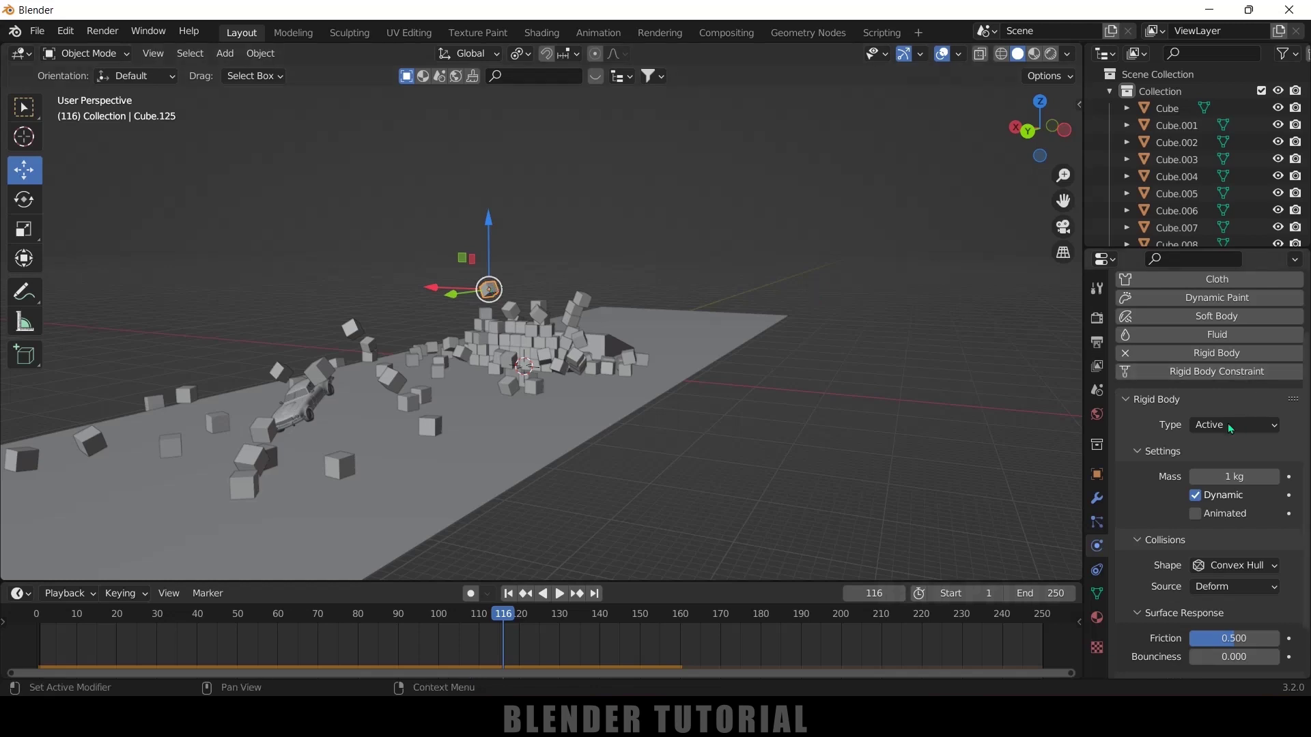
left_click(1098, 392)
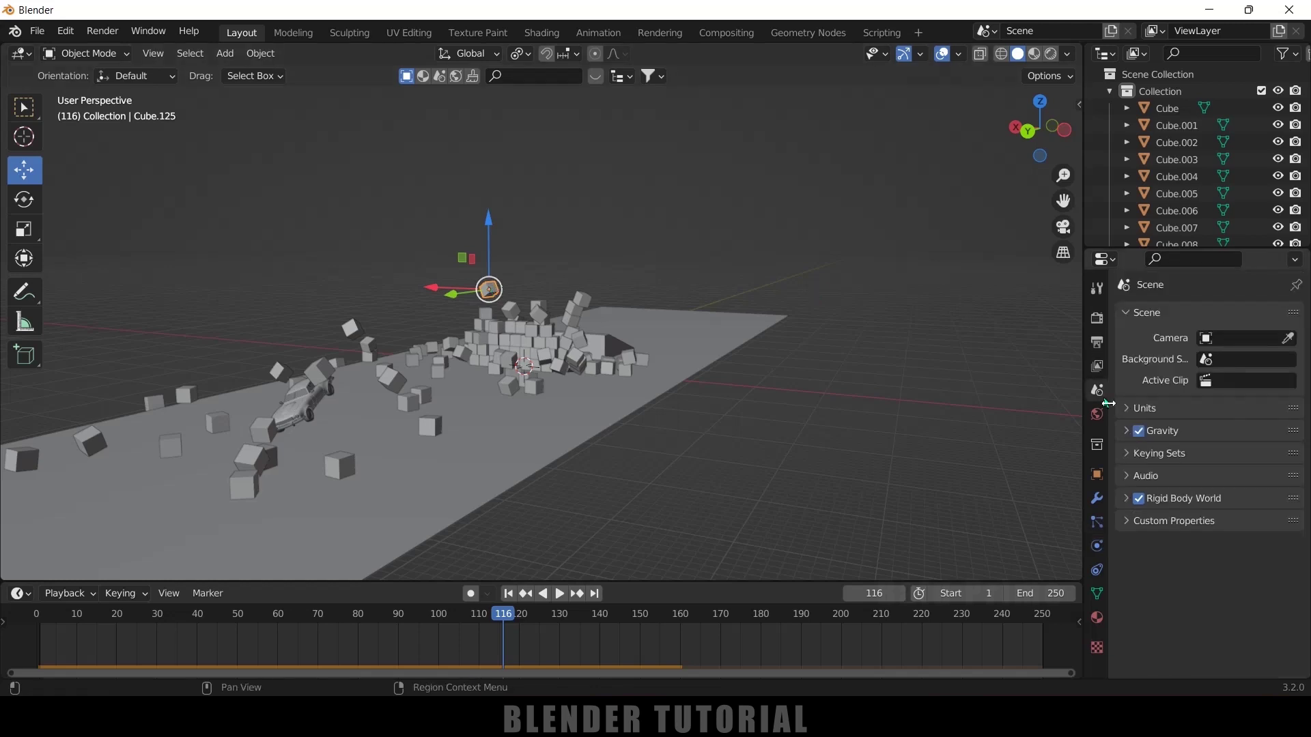
left_click(1124, 502)
scroll(1124, 504, "down", 3)
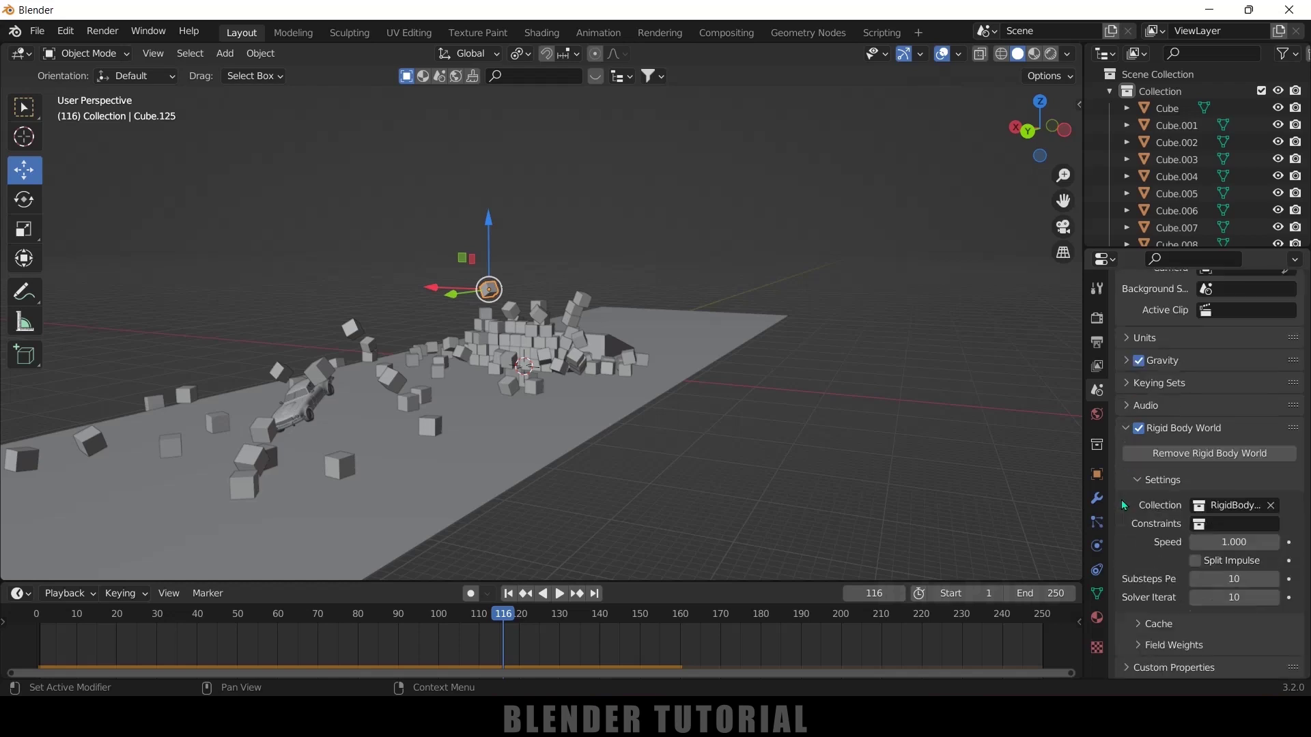
left_click(1138, 627)
scroll(1137, 625, "down", 6)
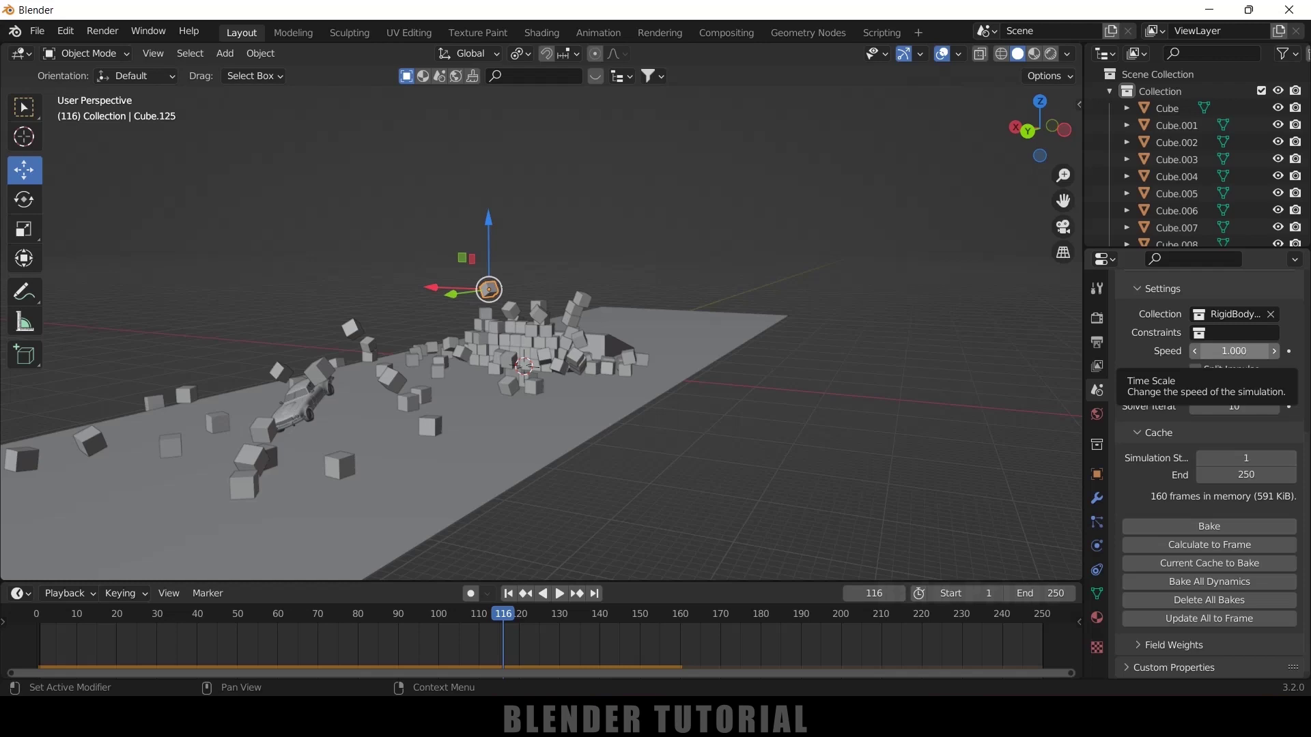
Set the rigid body world speed to 2, play the simulation through the crash and rewind to frame 1.
left_click_drag(1234, 351, 1256, 351)
left_click(1240, 355)
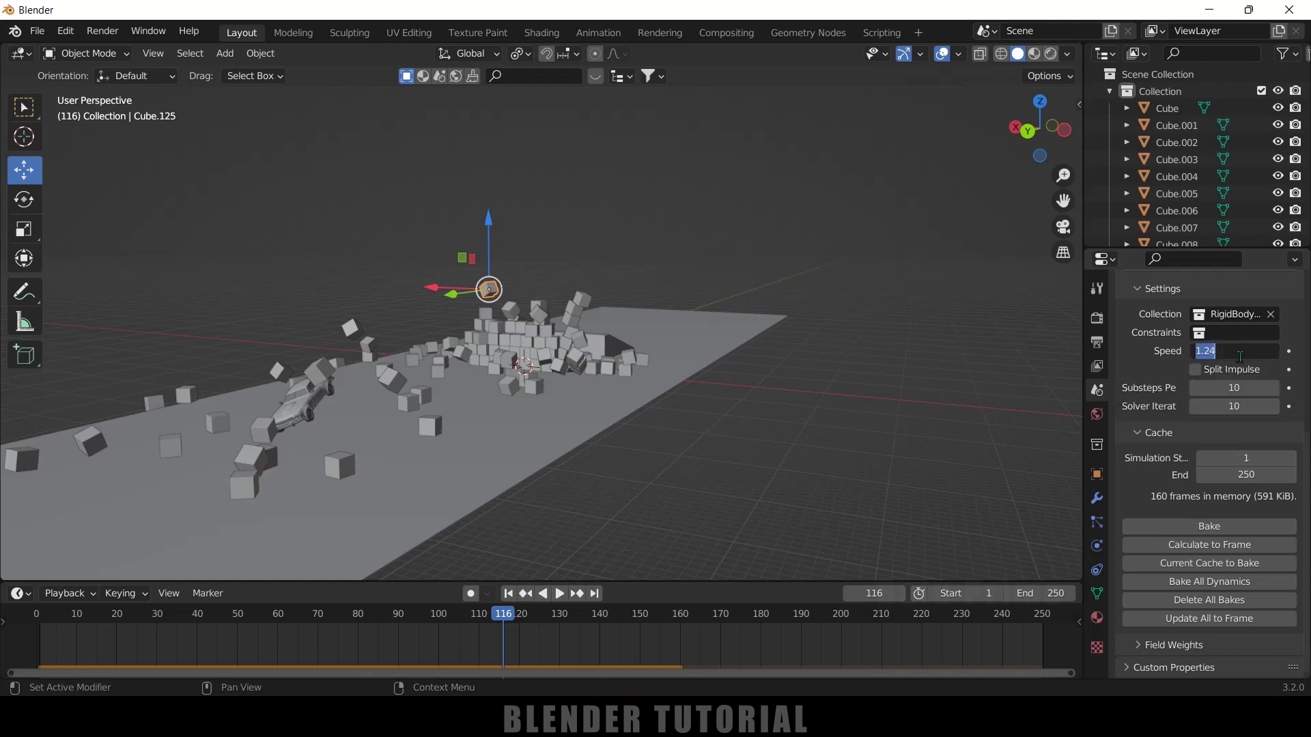
type("2")
key("Return")
key("shift+Left")
left_click(559, 594)
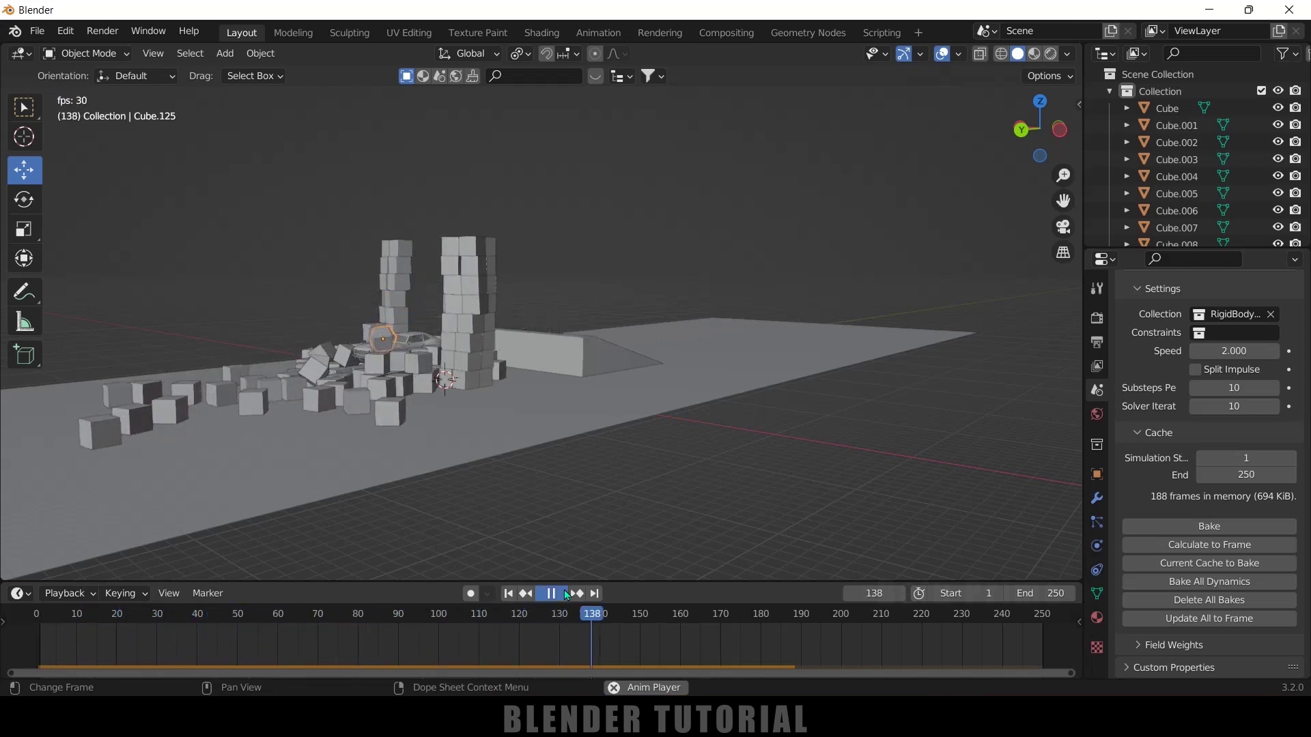
left_click(563, 593)
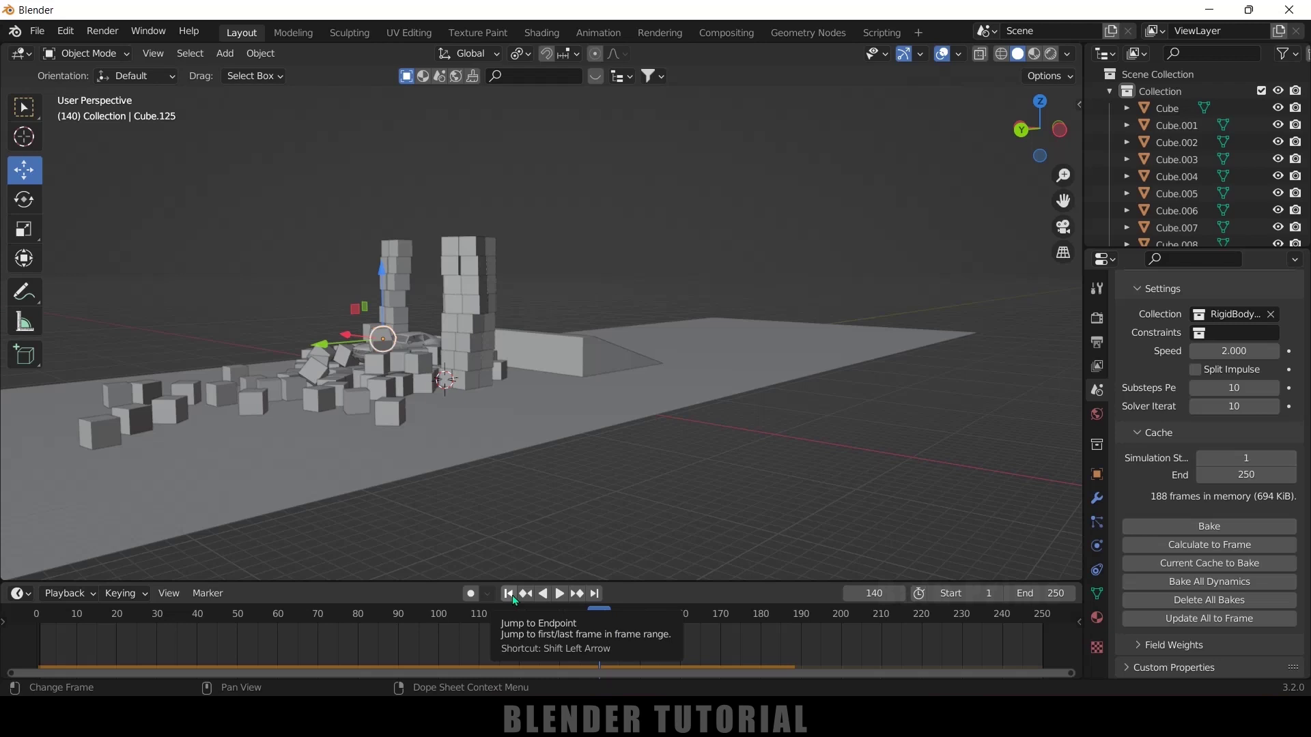
left_click(508, 594)
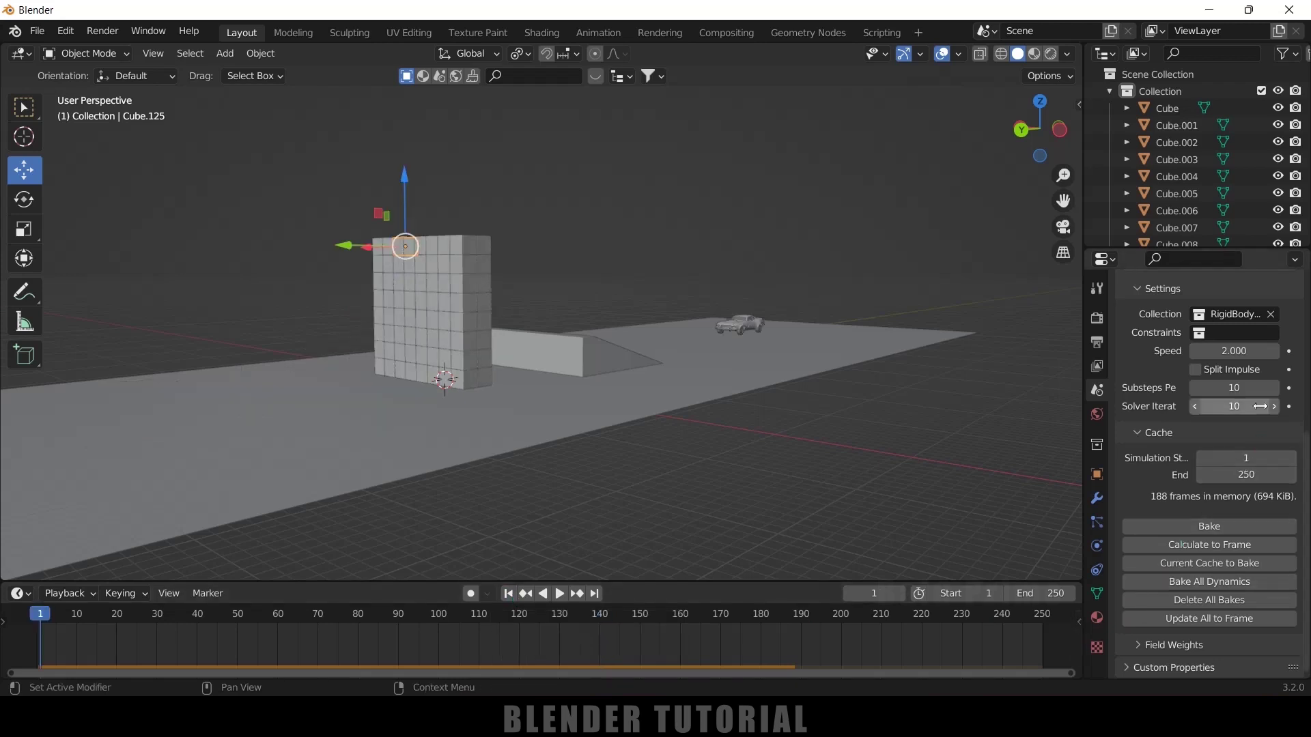
Set the rigid body world speed back to 1, replay the crash for comparison and rewind to frame 1.
left_click(1239, 351)
type("1")
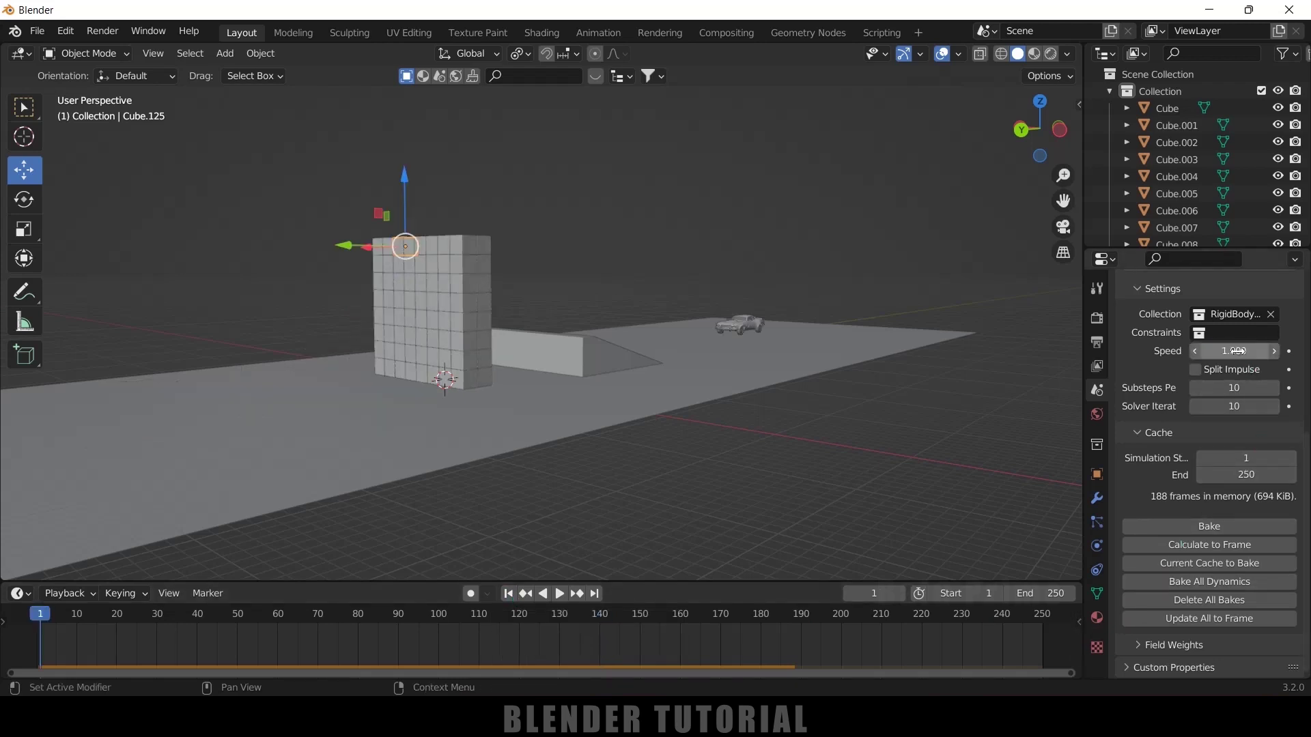
key("Return")
left_click(561, 596)
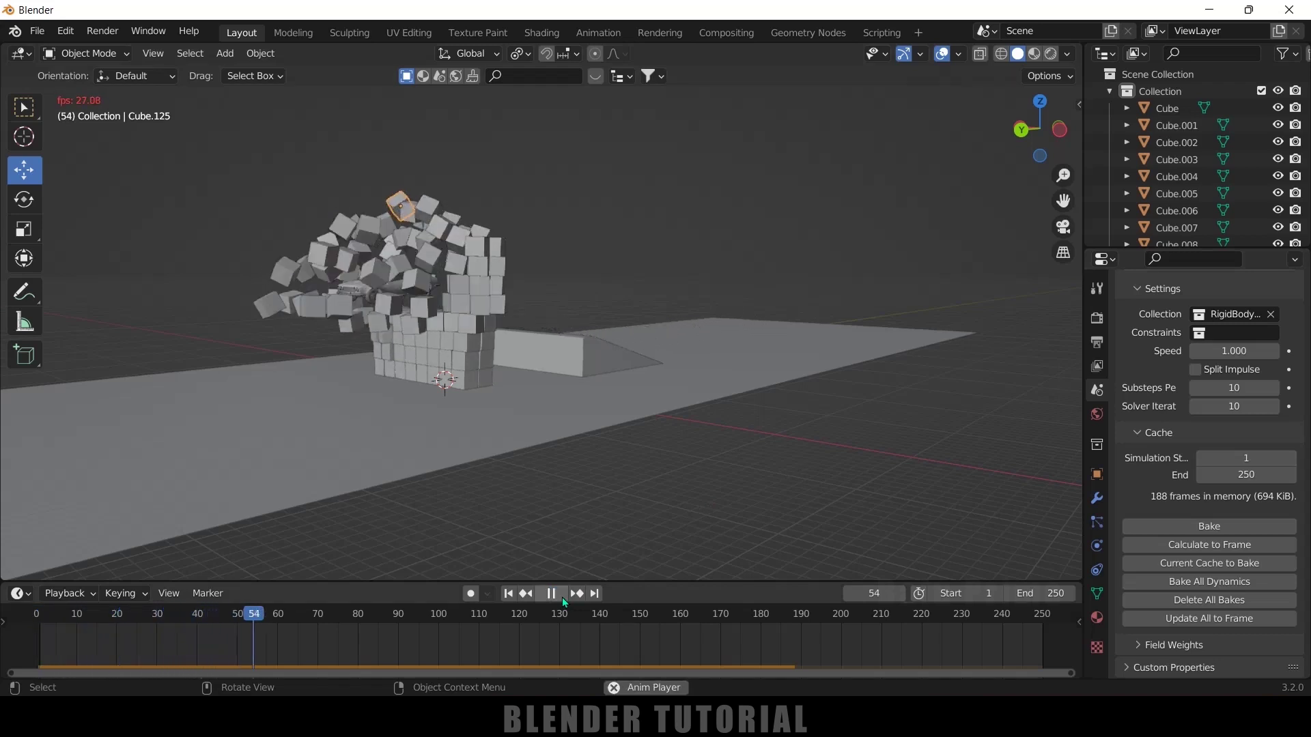
left_click(561, 597)
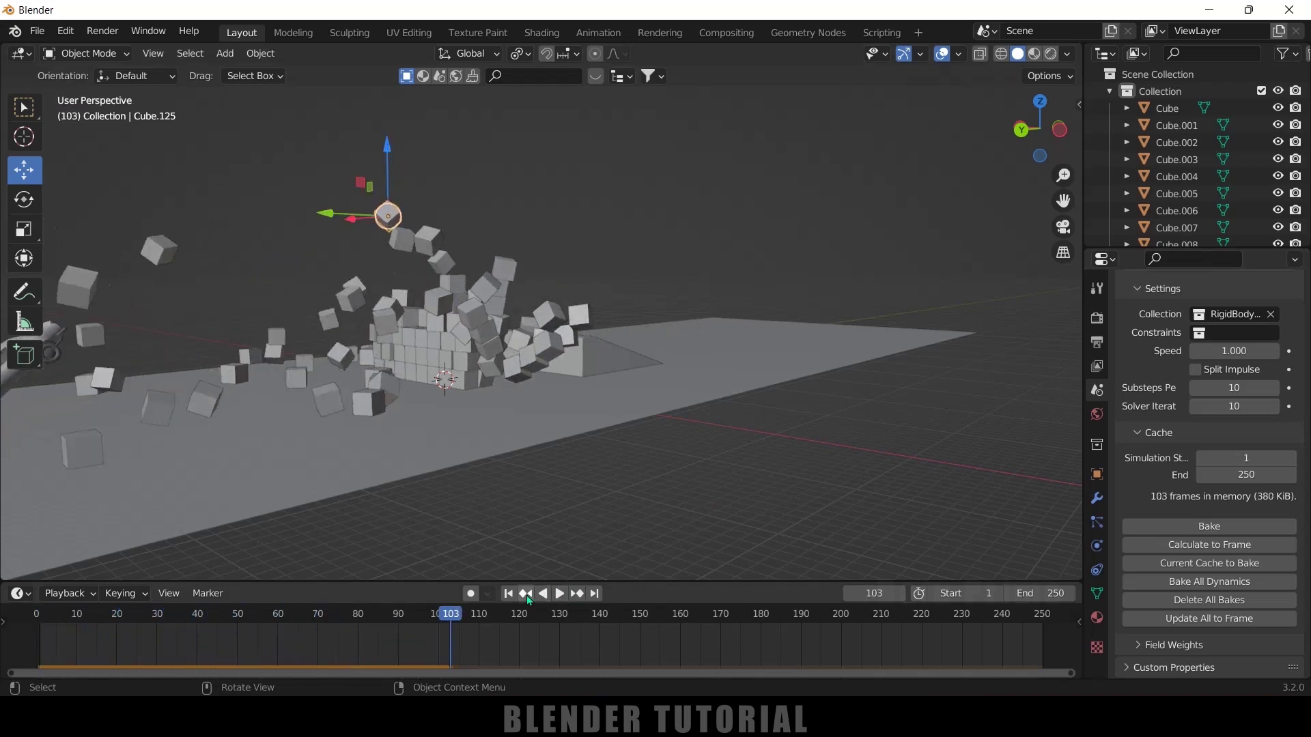
left_click(510, 595)
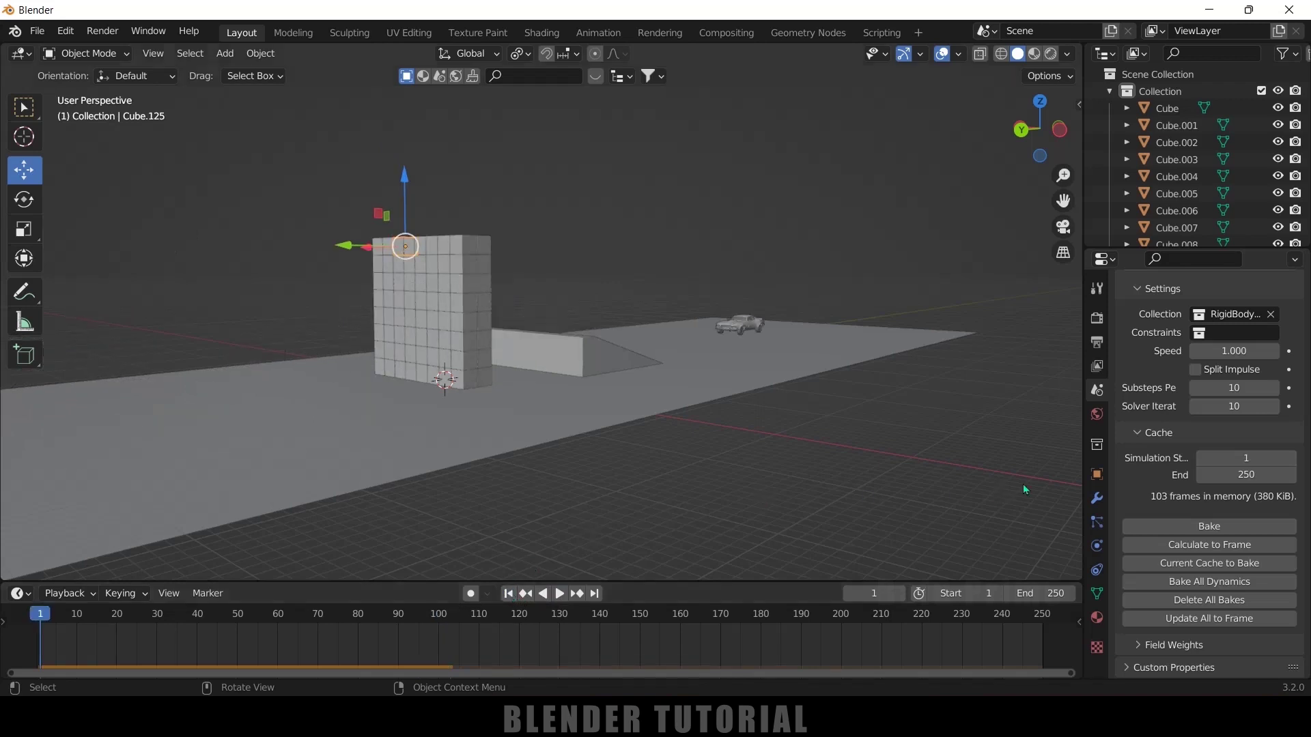
Set the rigid body world speed to 1.25.
left_click(1232, 350)
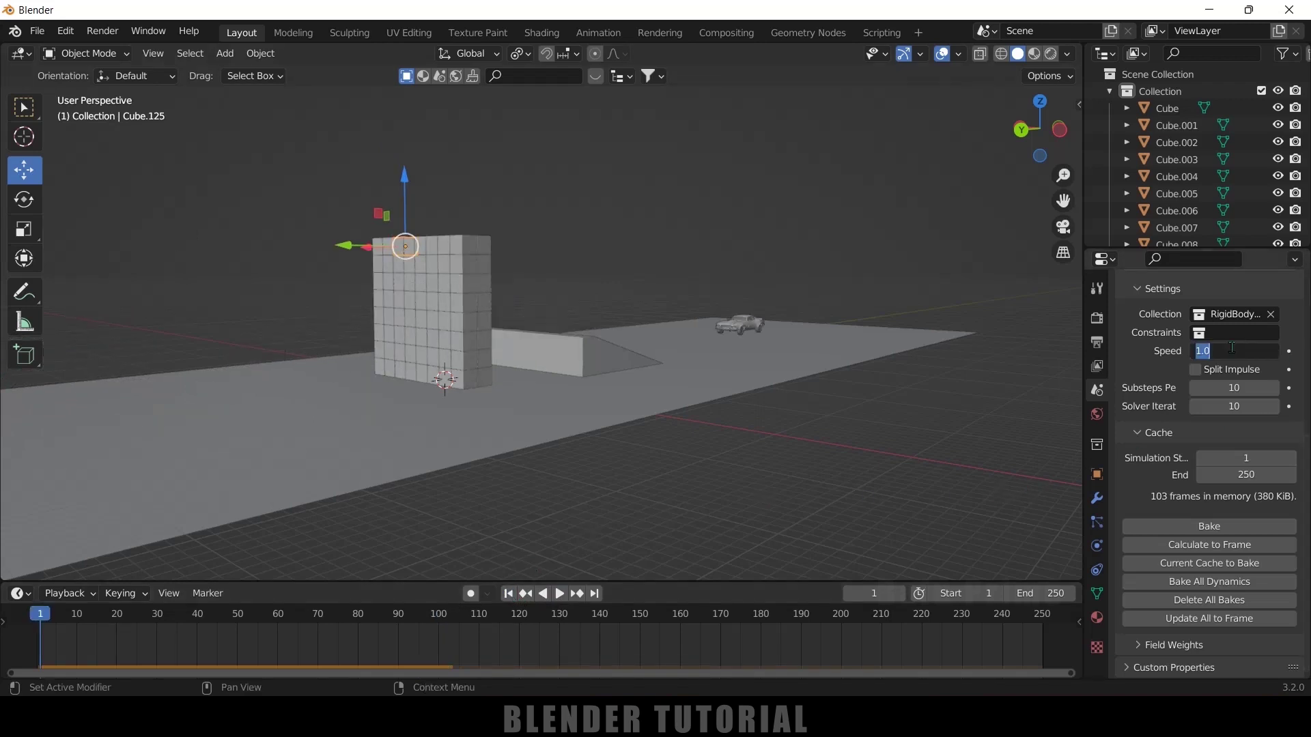
type("1.5")
key("Return")
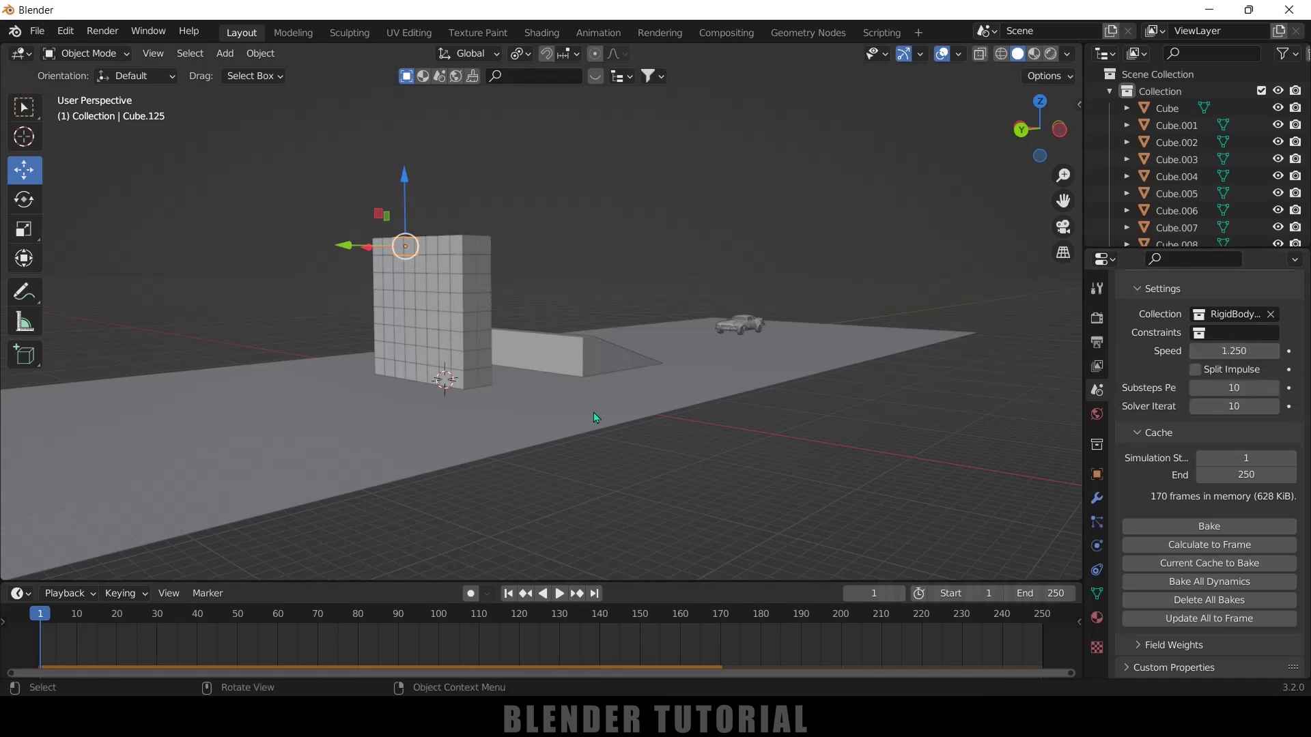
Bake the rigid body cache, review its playback past the crash, and delete the bake.
left_click(468, 263)
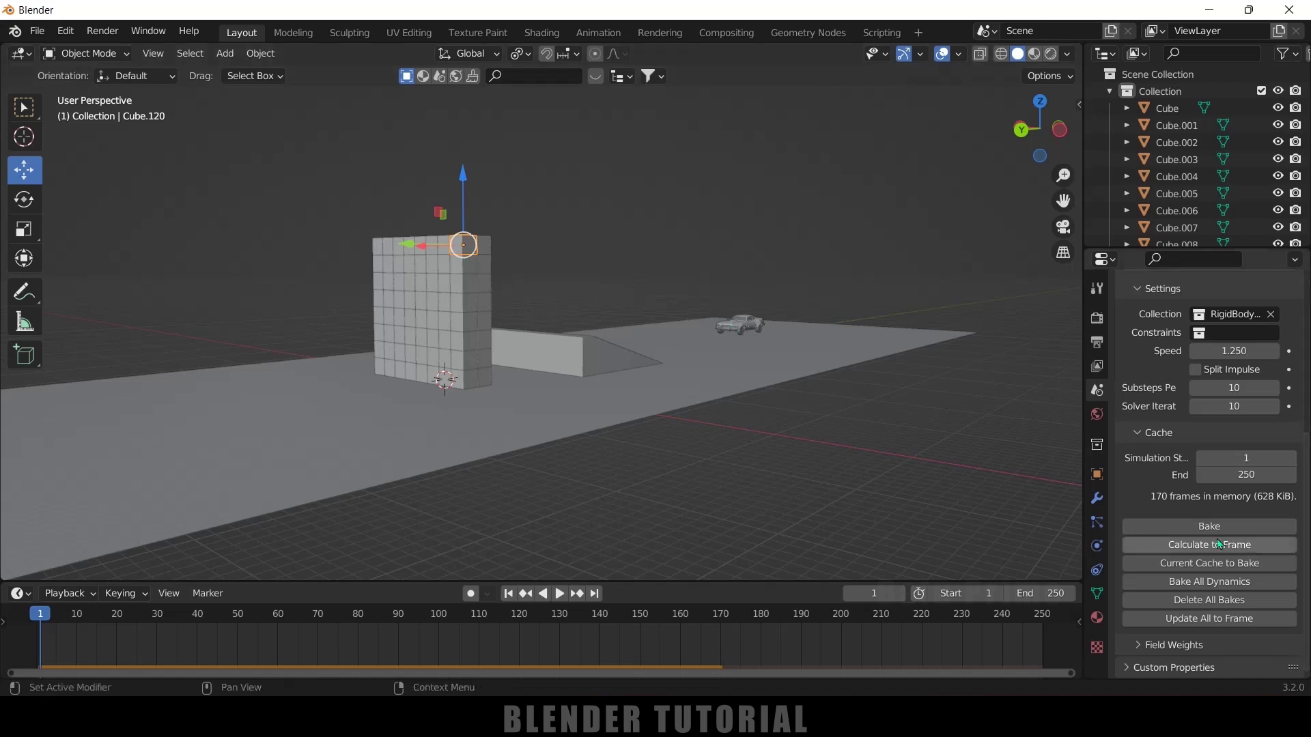
left_click(1199, 530)
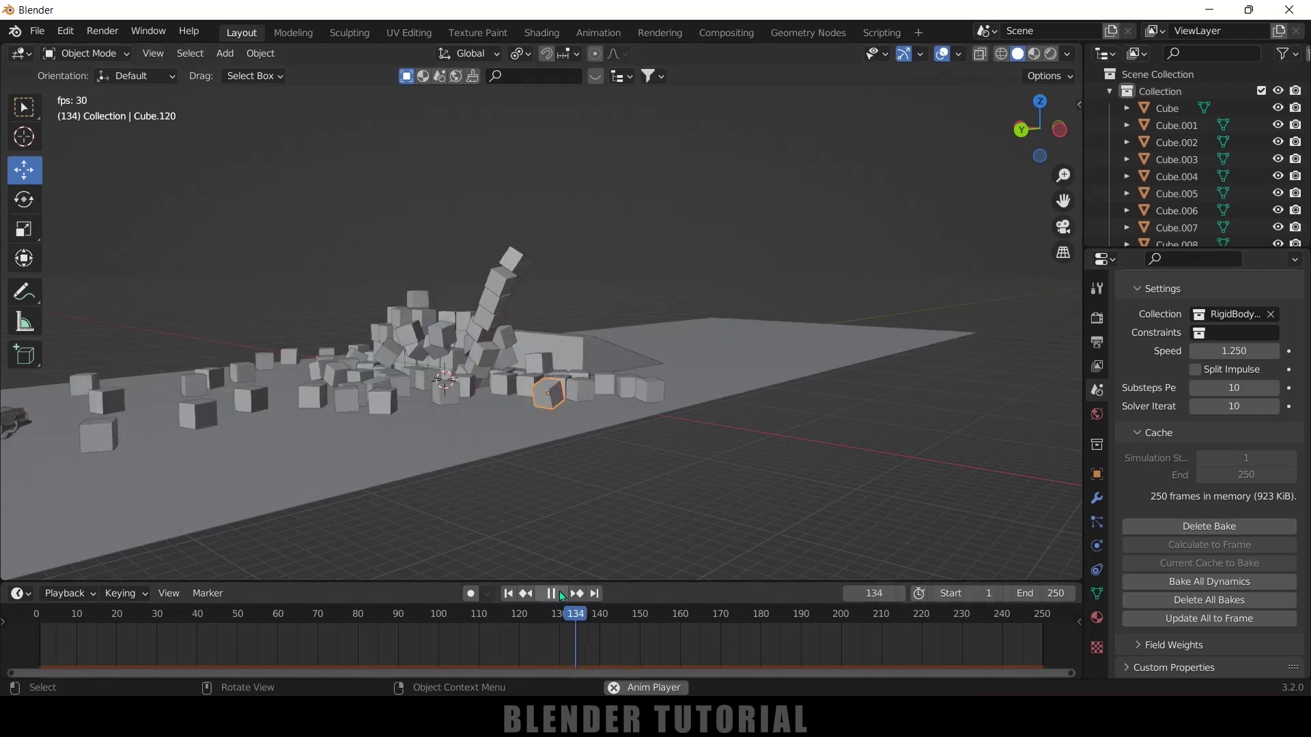
left_click(558, 593)
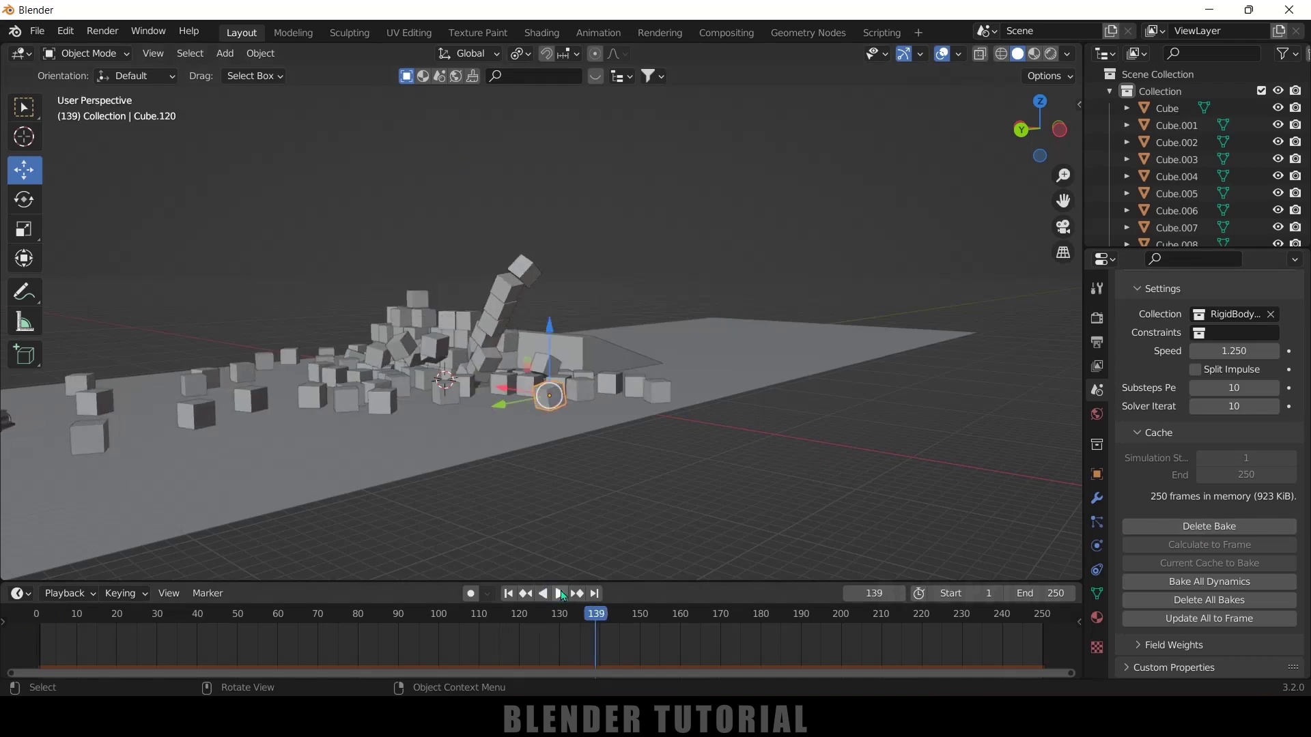
left_click(508, 594)
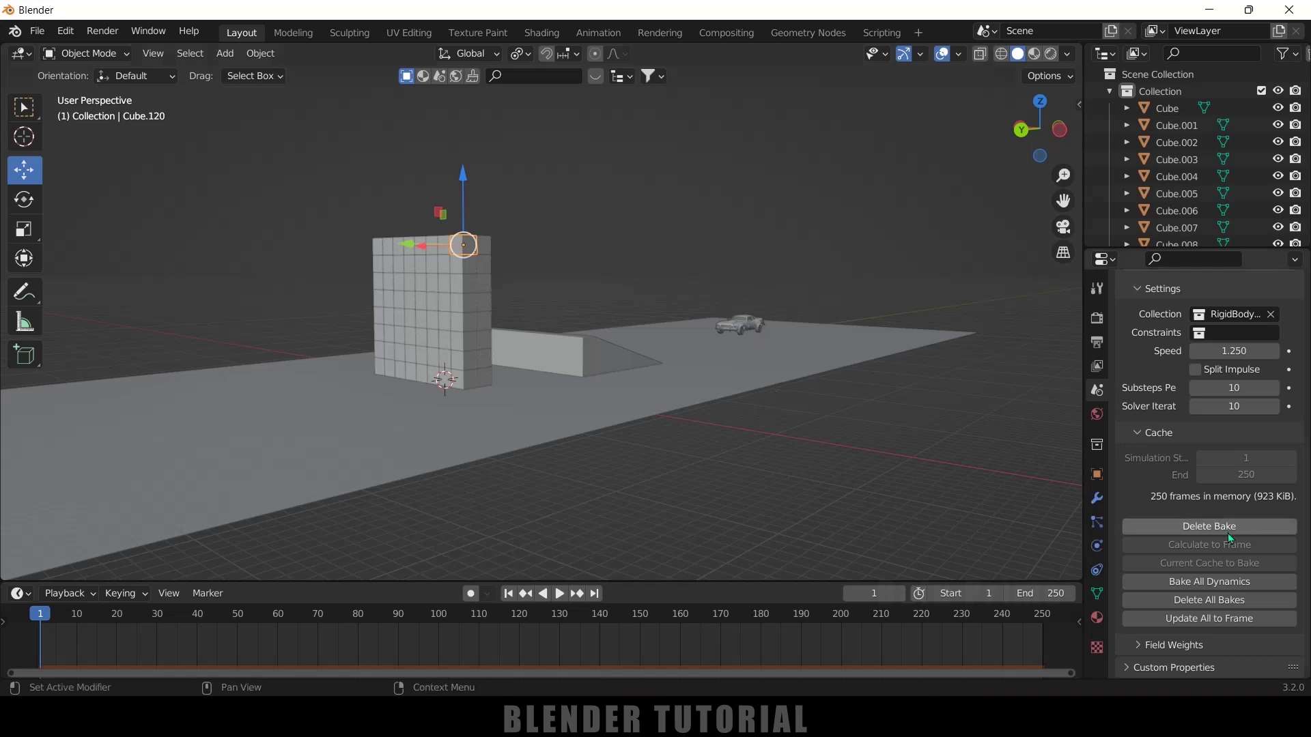
left_click(1209, 527)
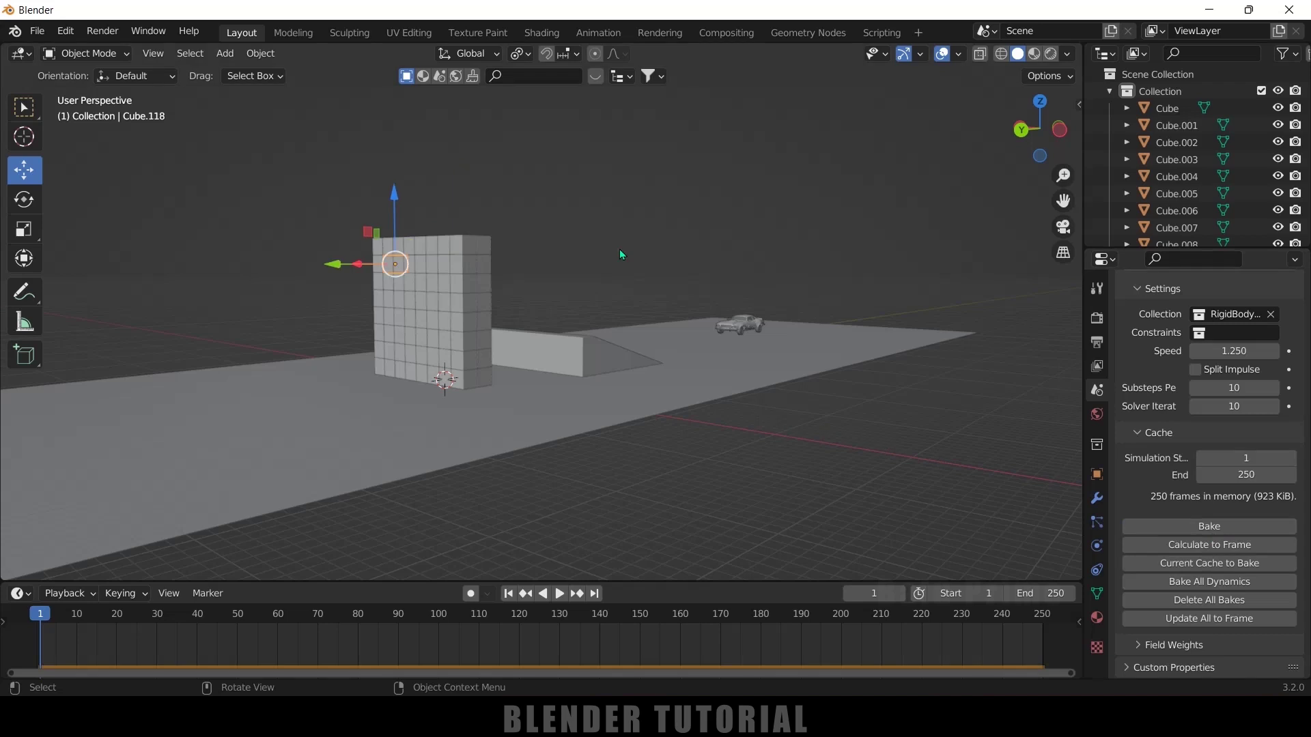
Select all objects and bake their rigid body motion to keyframes from frame 1 to 250.
key("a")
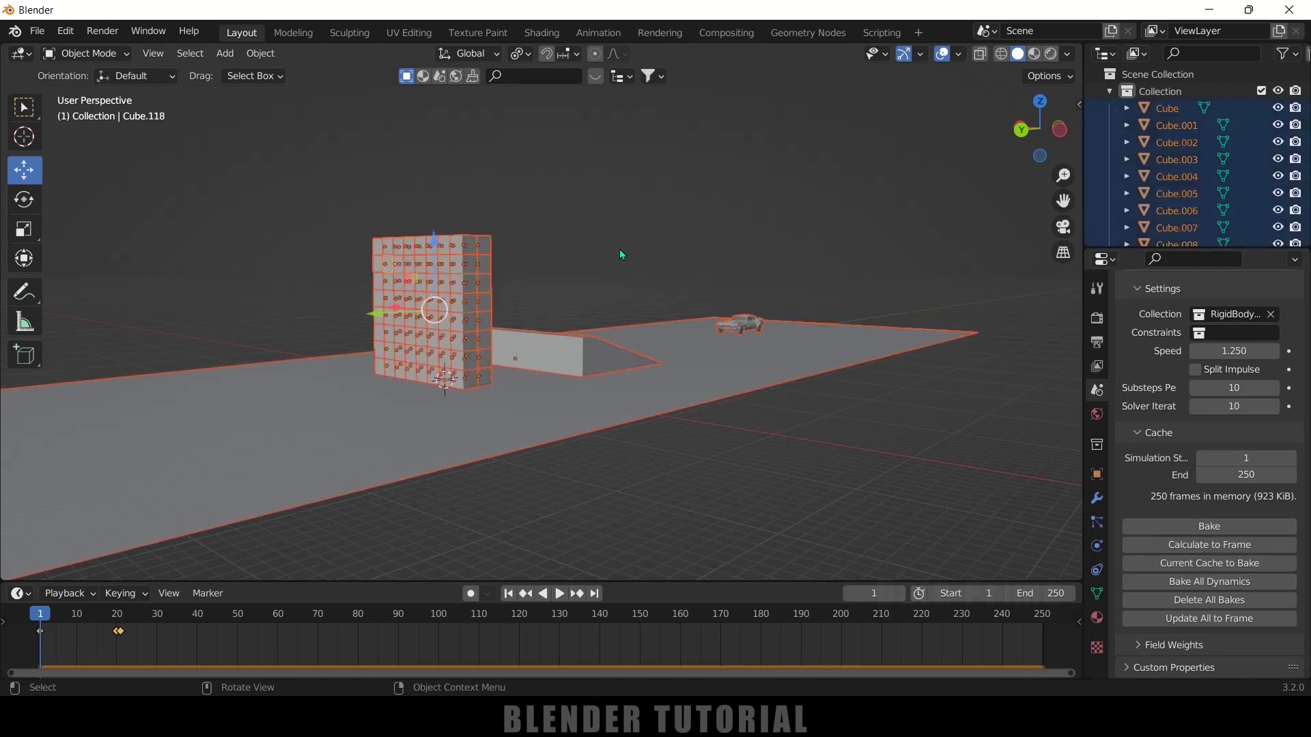
left_click(266, 58)
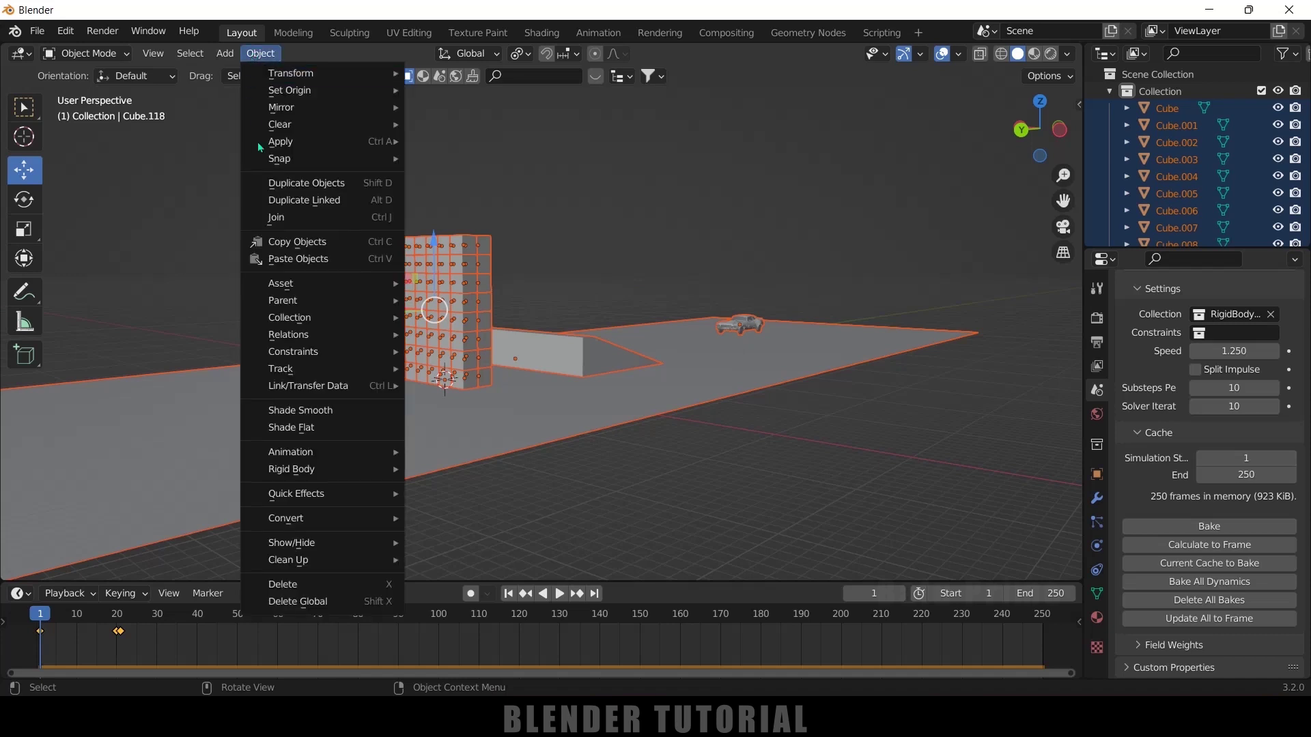
mouse_move(333, 470)
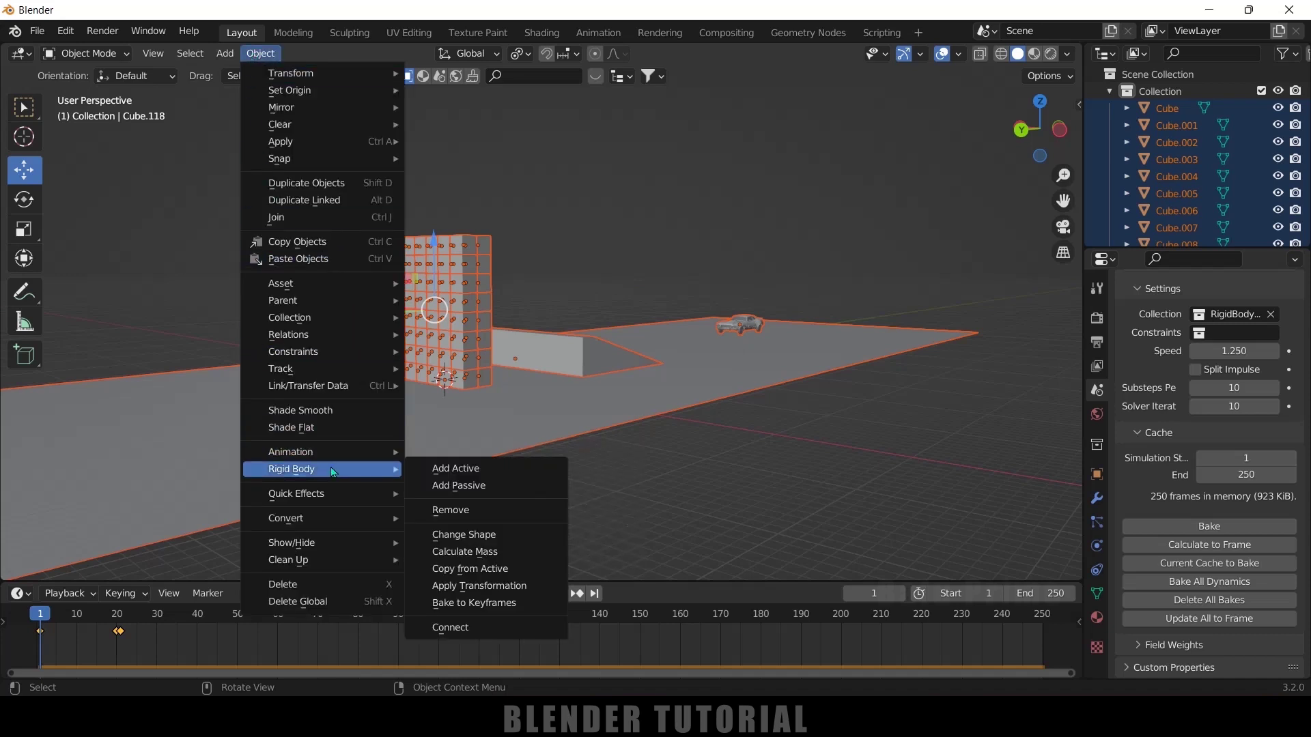
left_click(471, 604)
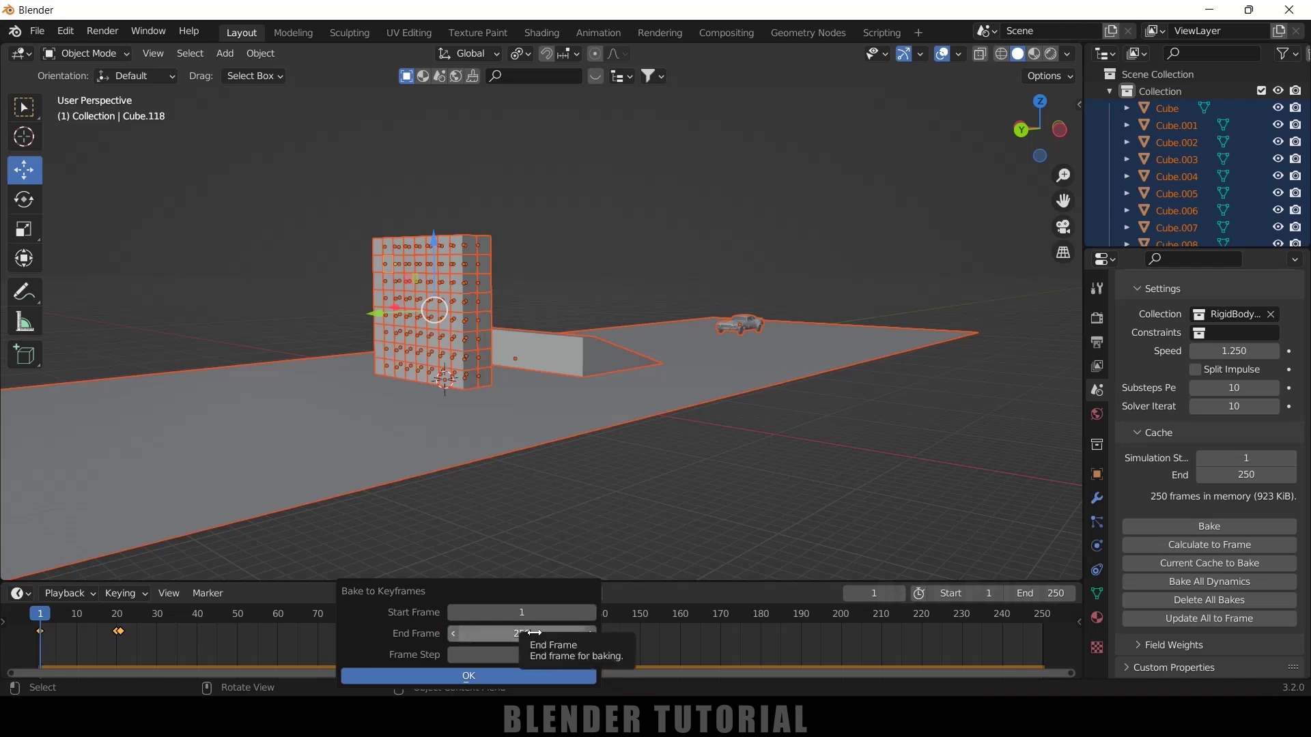
left_click(456, 677)
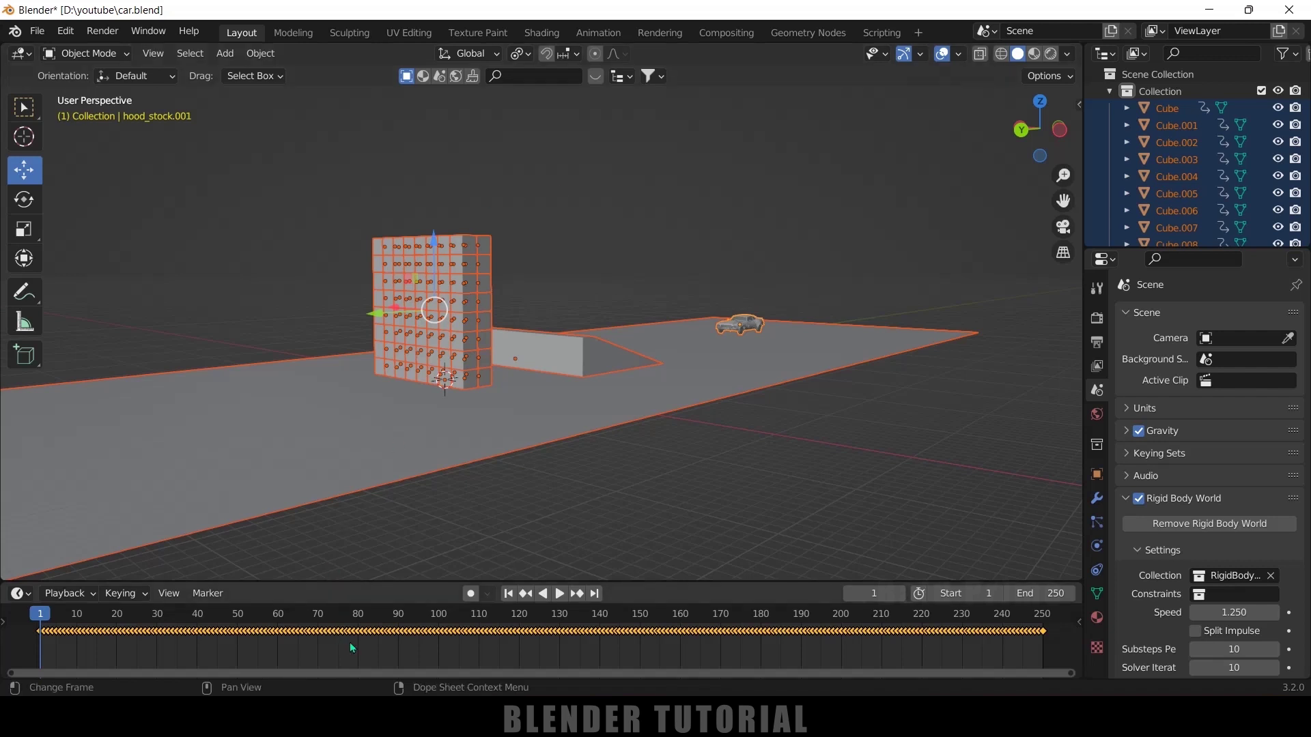
Play the keyframed animation to frame 40, just before impact, and select the car together with the cube wall.
left_click(560, 594)
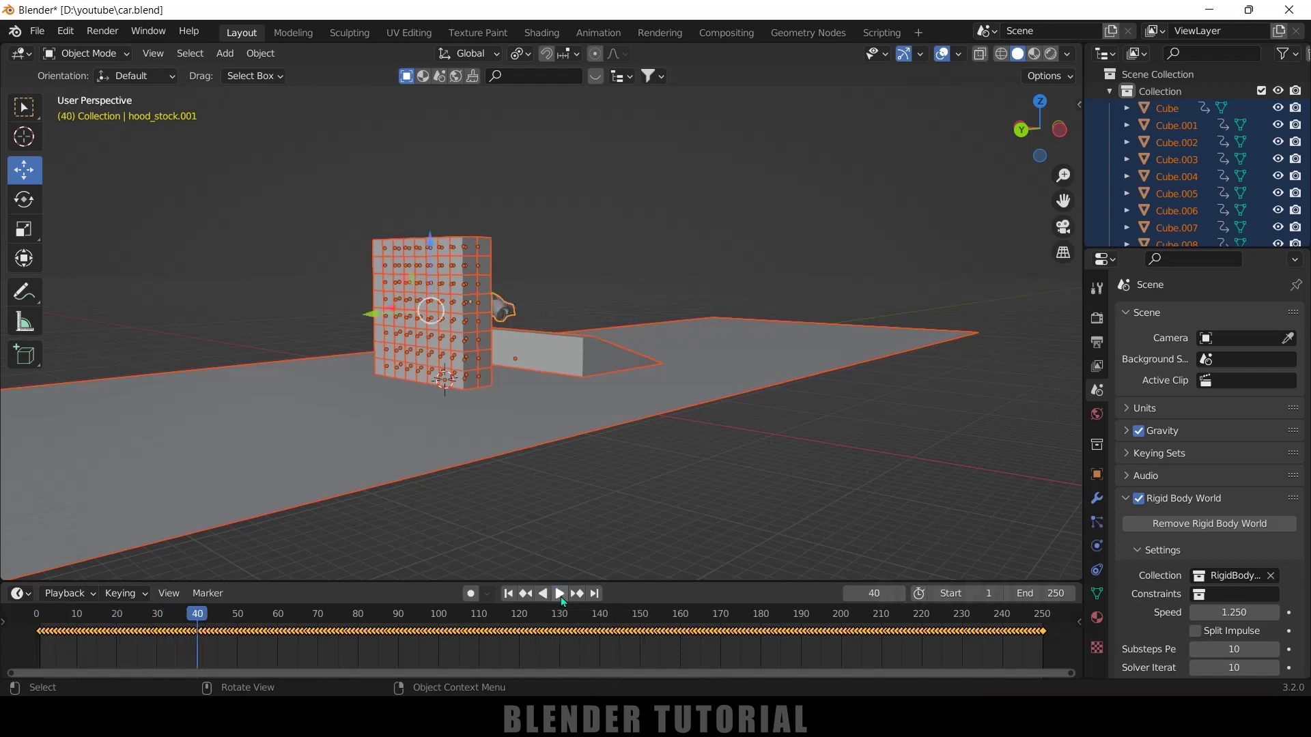
middle_click_drag(669, 423, 559, 351)
left_click_drag(322, 148, 534, 353)
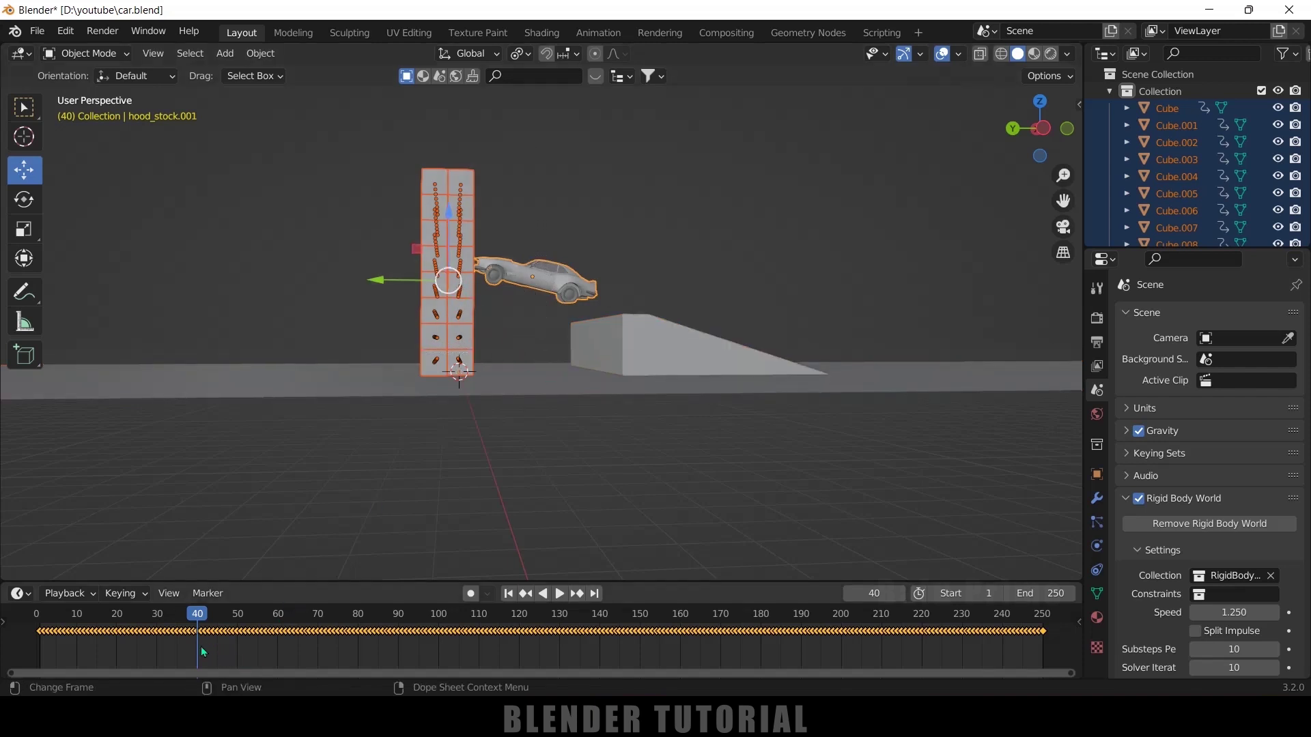
Move all keyframes of the car and cubes after frame 40 later by 6 frames.
left_click_drag(198, 646, 1011, 659)
key("g")
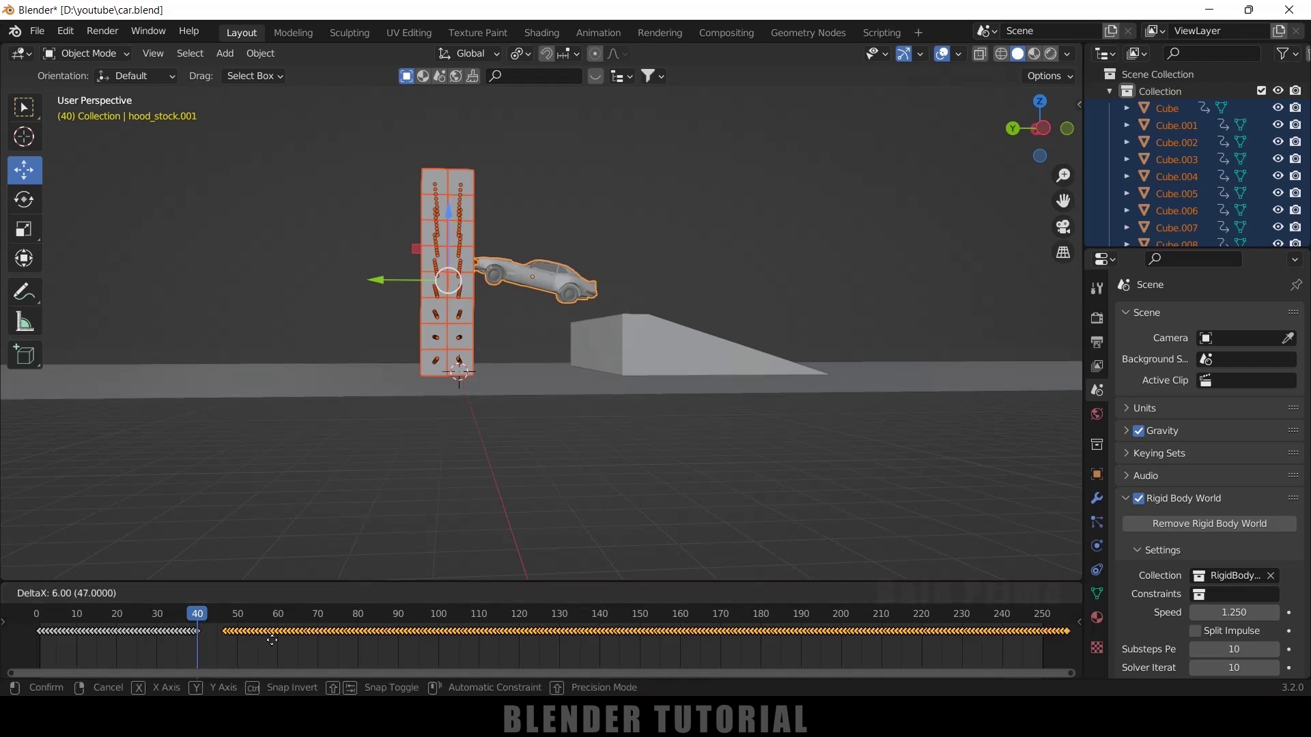
left_click(272, 640)
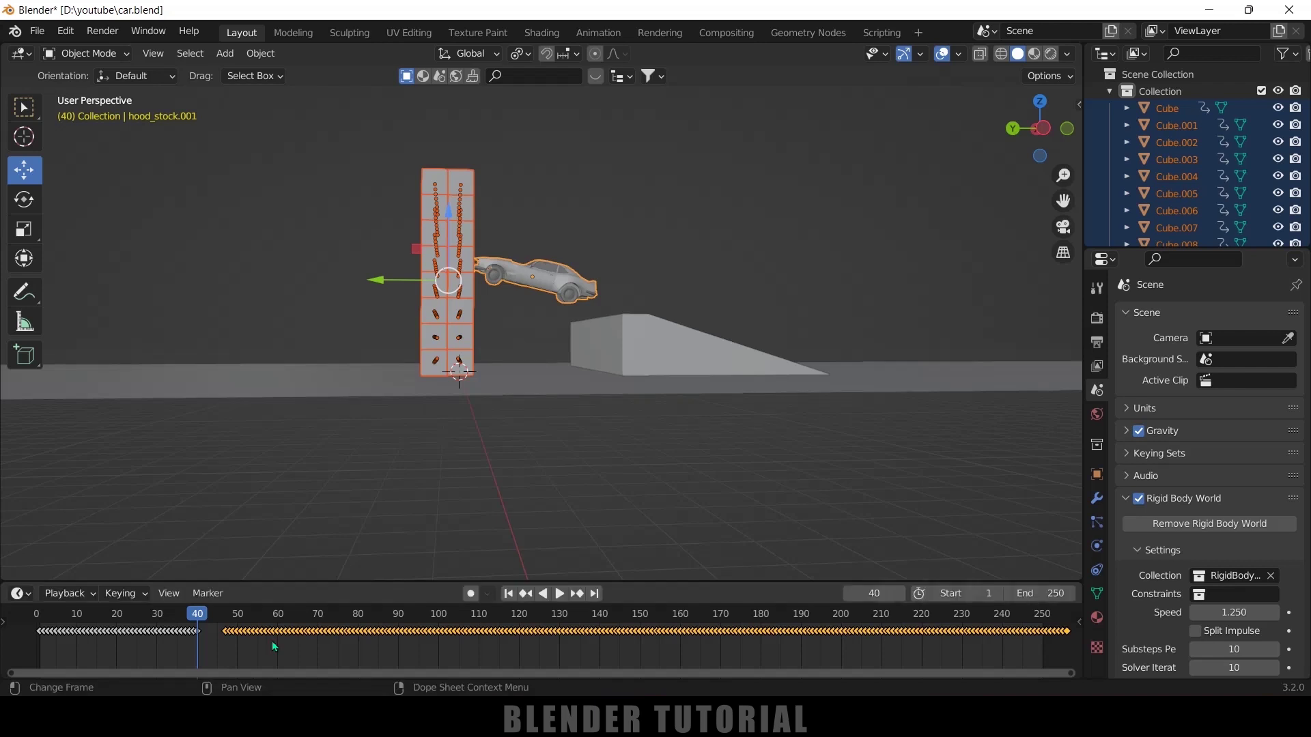
Play the crash briefly, then move the keyframes after the gap later by about 28 frames so they begin near frame 75.
key("space")
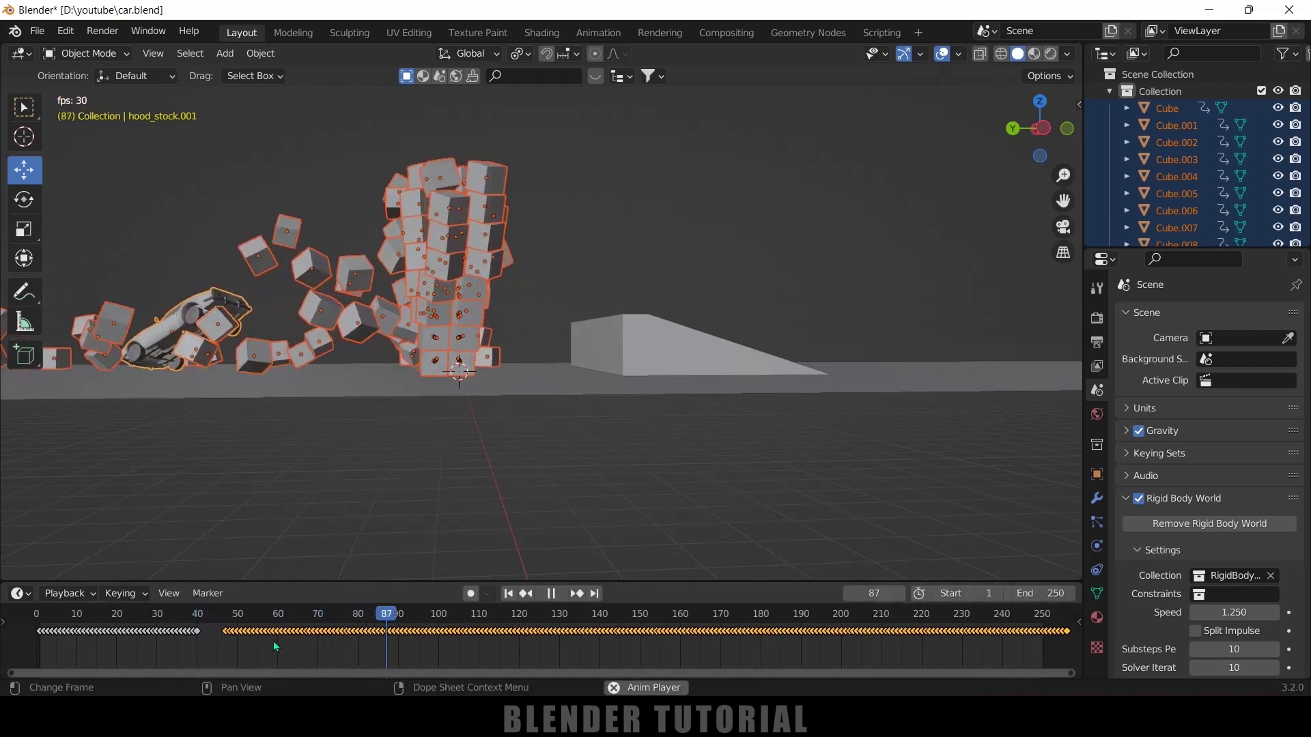
key("space")
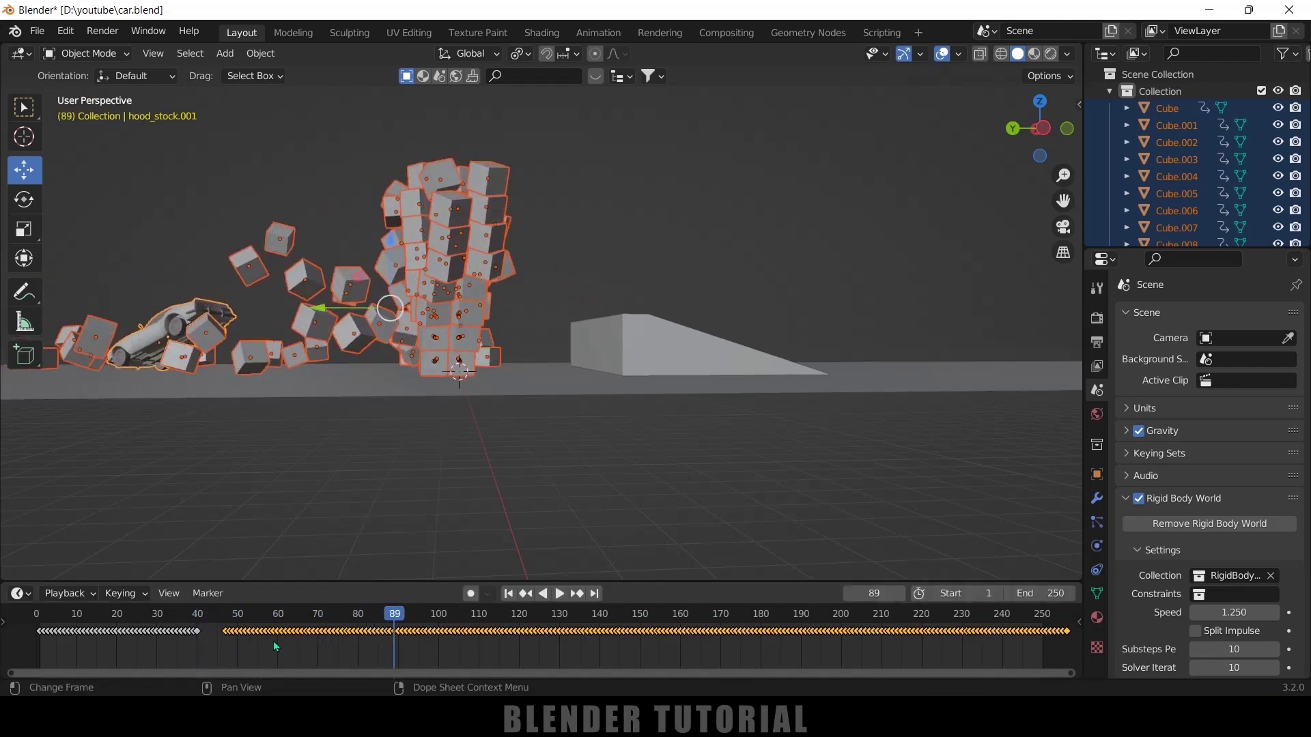
key("g")
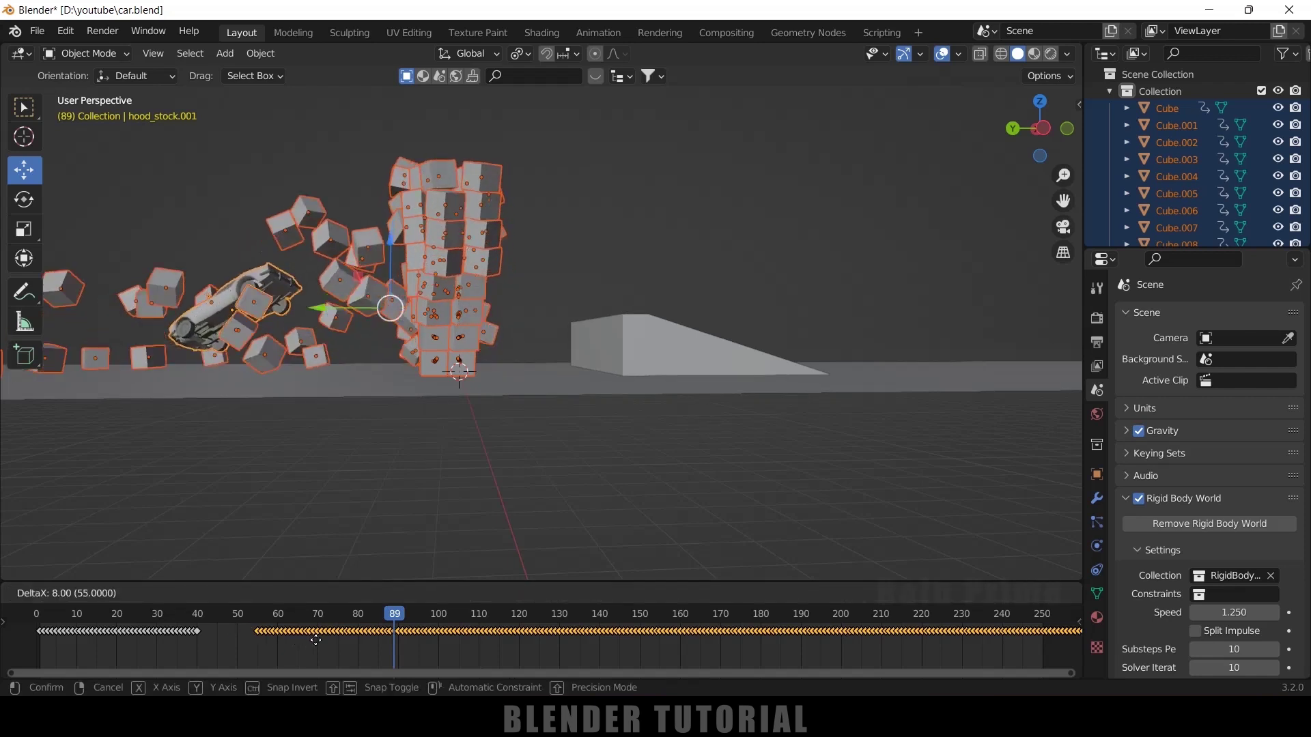
left_click(386, 645)
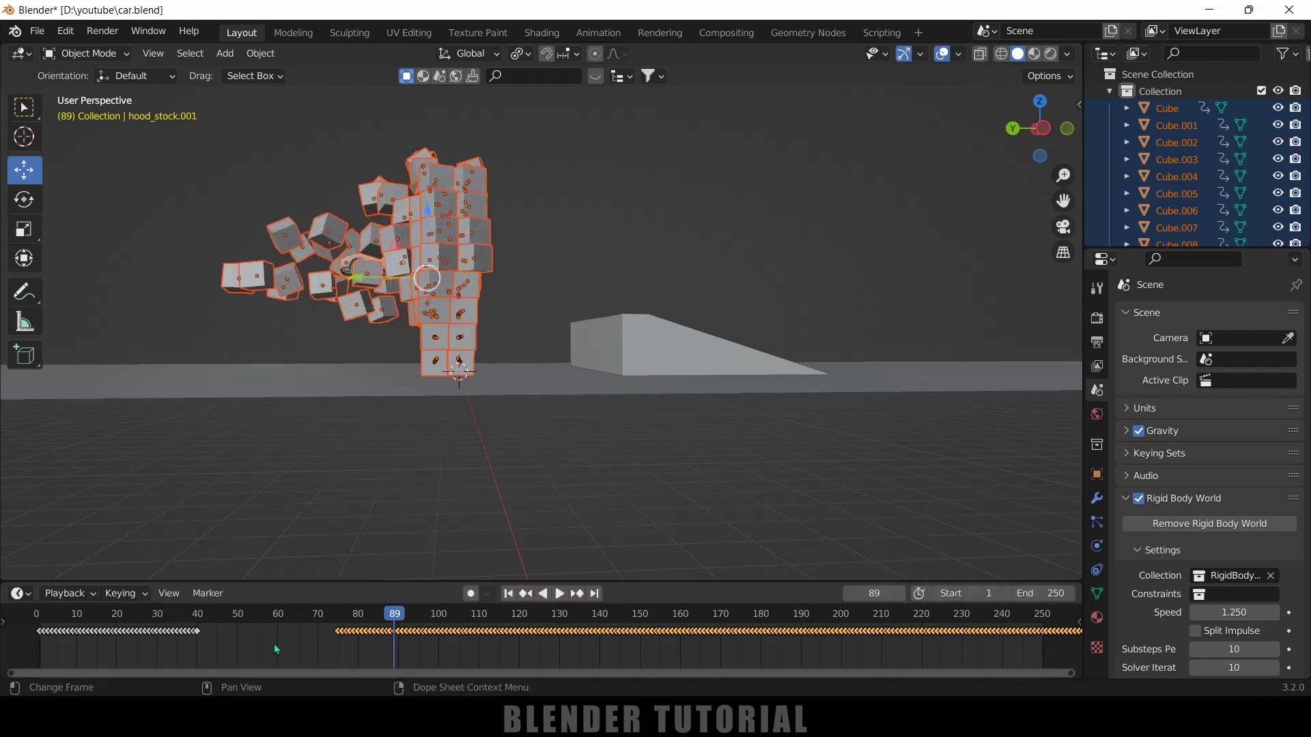
Deselect all objects and play the retimed animation from frame 1 until well past the impact.
left_click(510, 600)
middle_click_drag(439, 420, 485, 423)
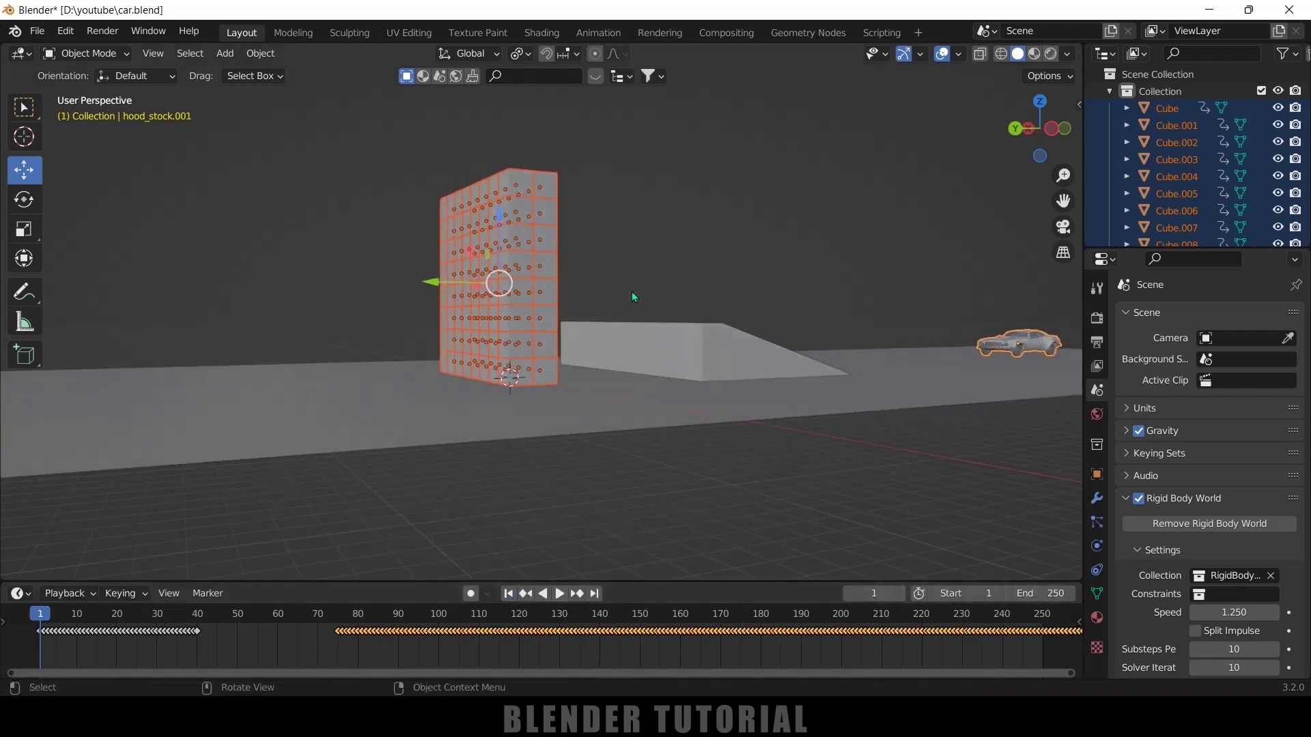
left_click(632, 293)
left_click(559, 594)
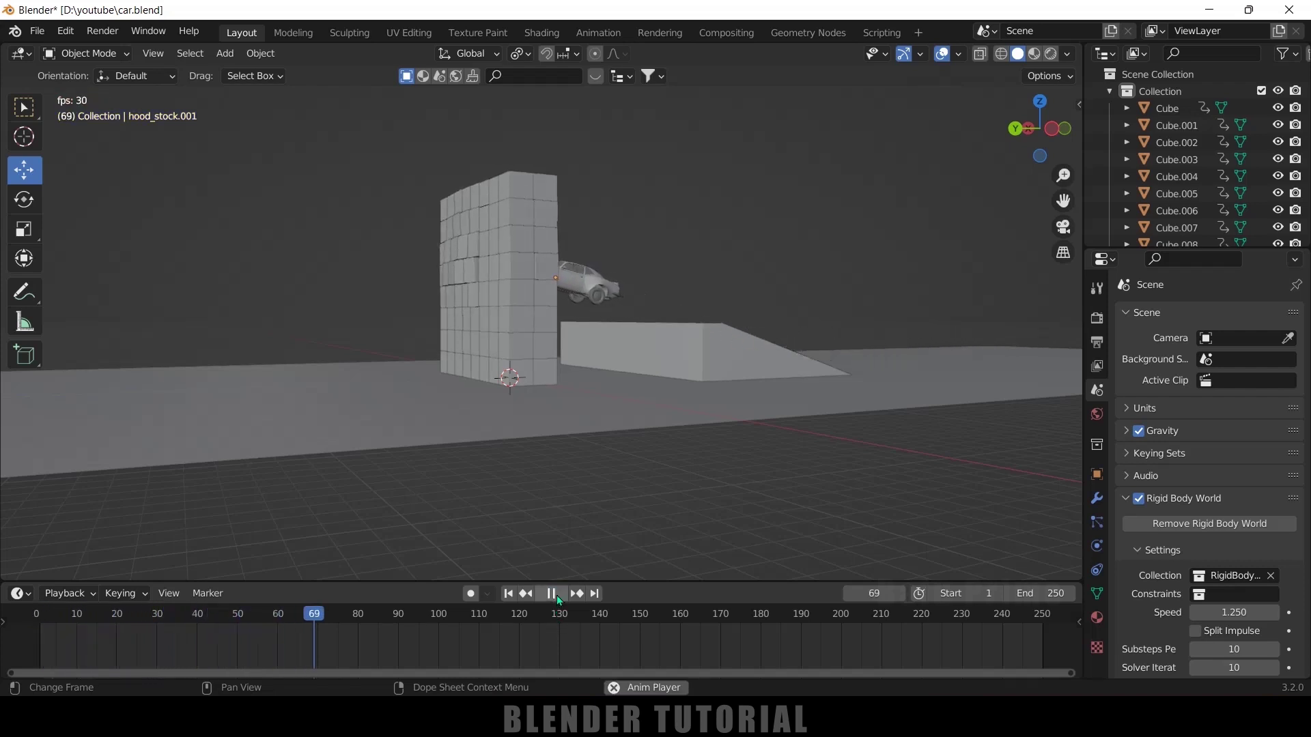
left_click(556, 596)
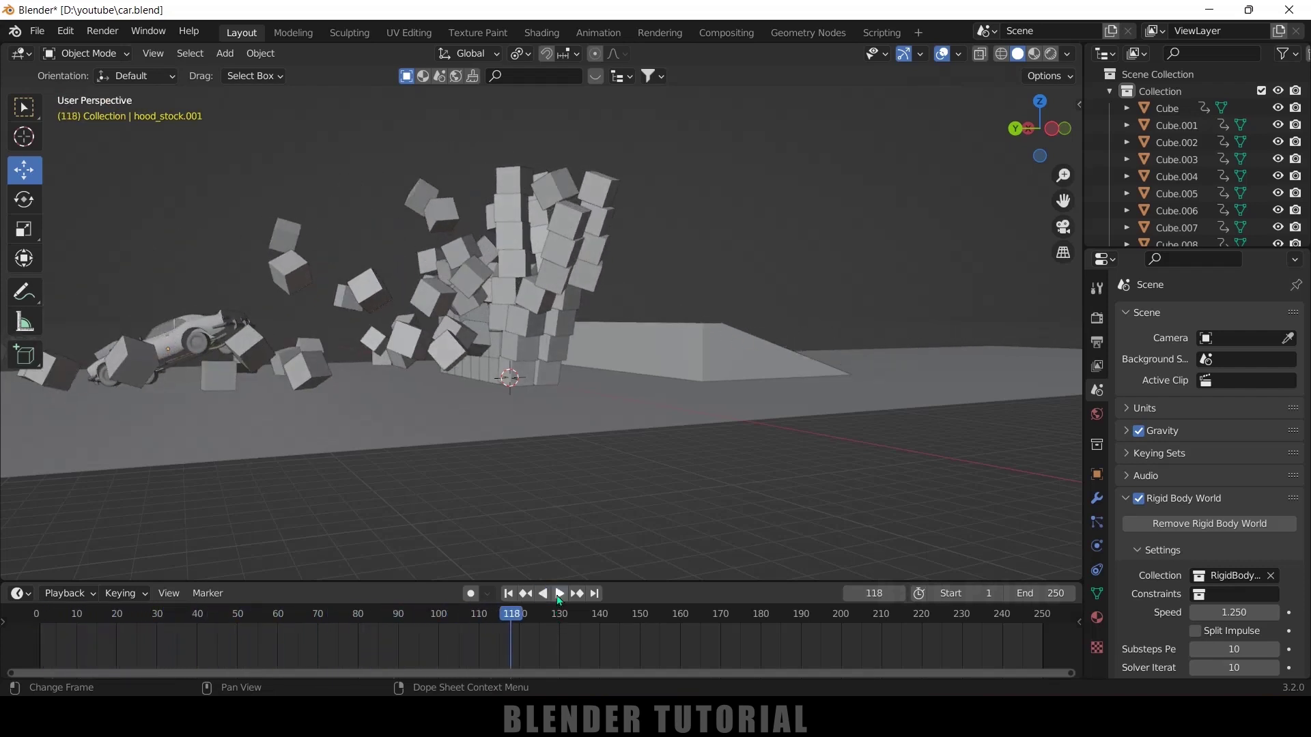
Set the current frame to 102, mid-crash, and select the car together with the cubes.
left_click_drag(507, 616, 447, 613)
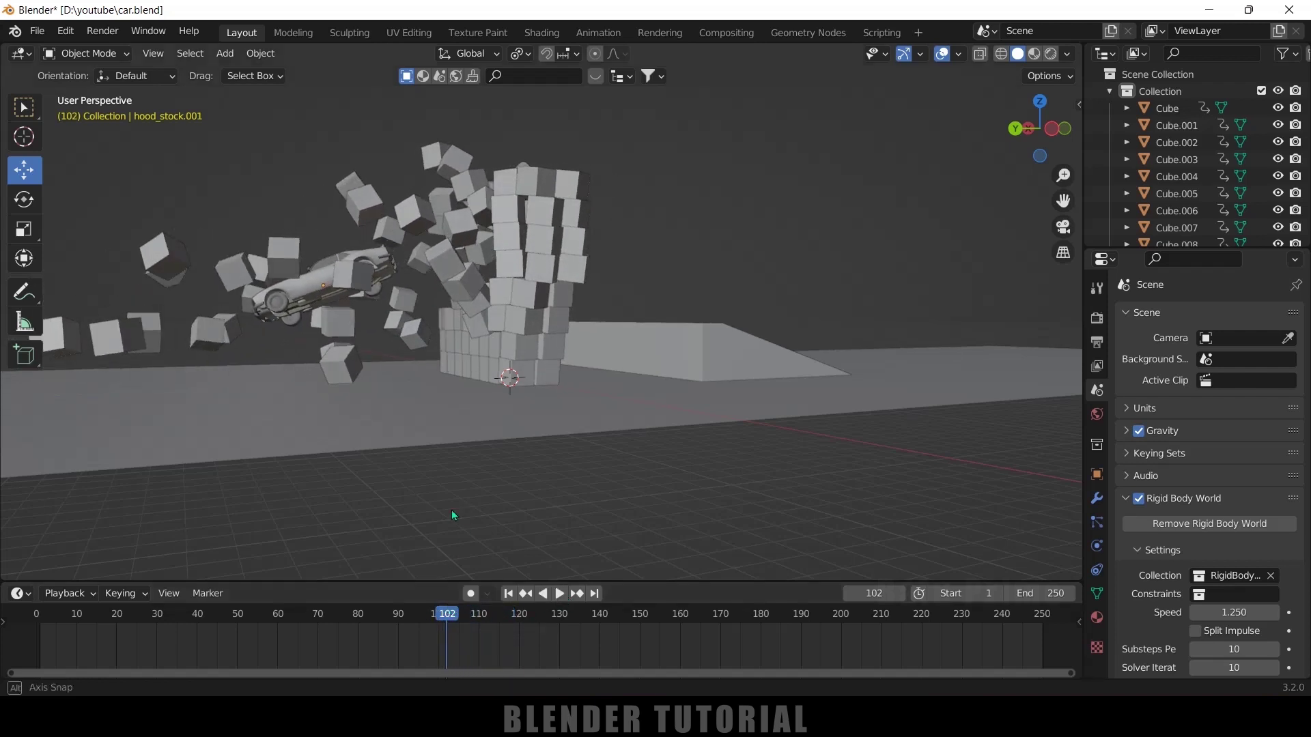
middle_click_drag(452, 510, 429, 511)
left_click_drag(144, 164, 535, 343)
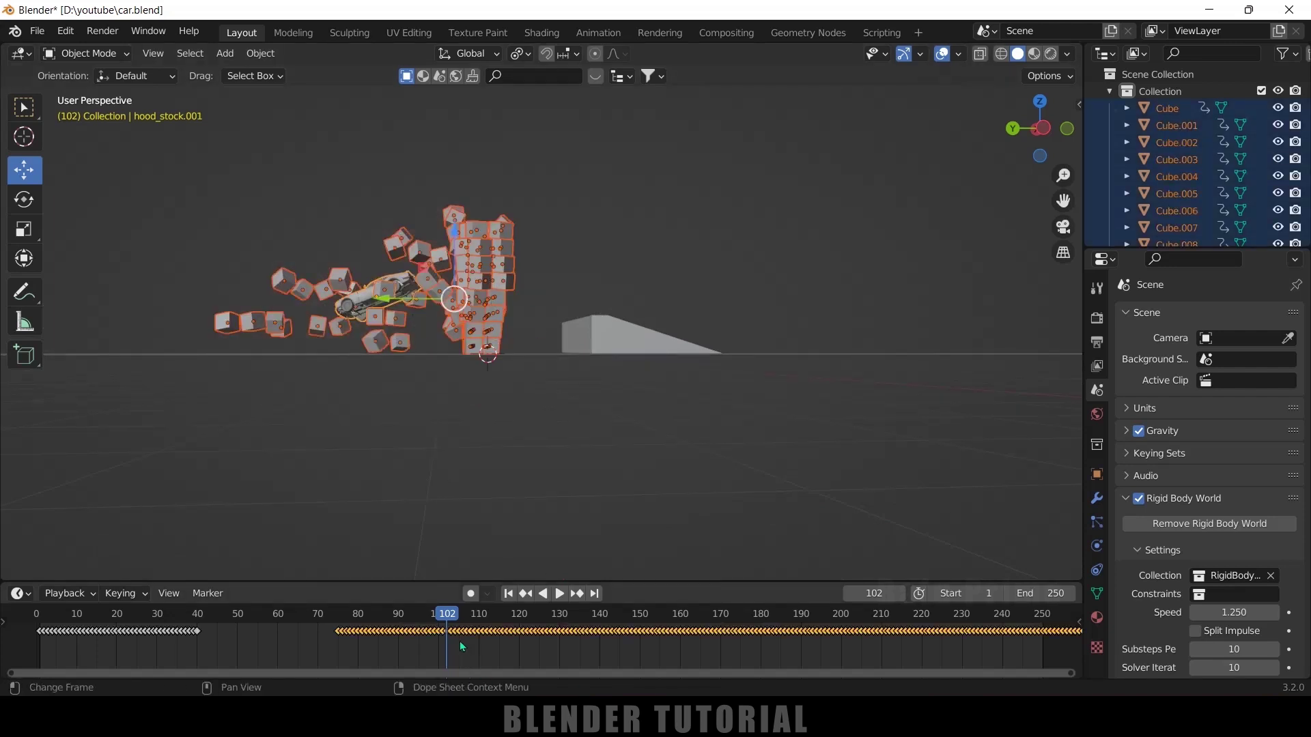
Move the car and cube keyframes from frame 105 to about 240 later by about 19 frames.
key("g")
key("Escape")
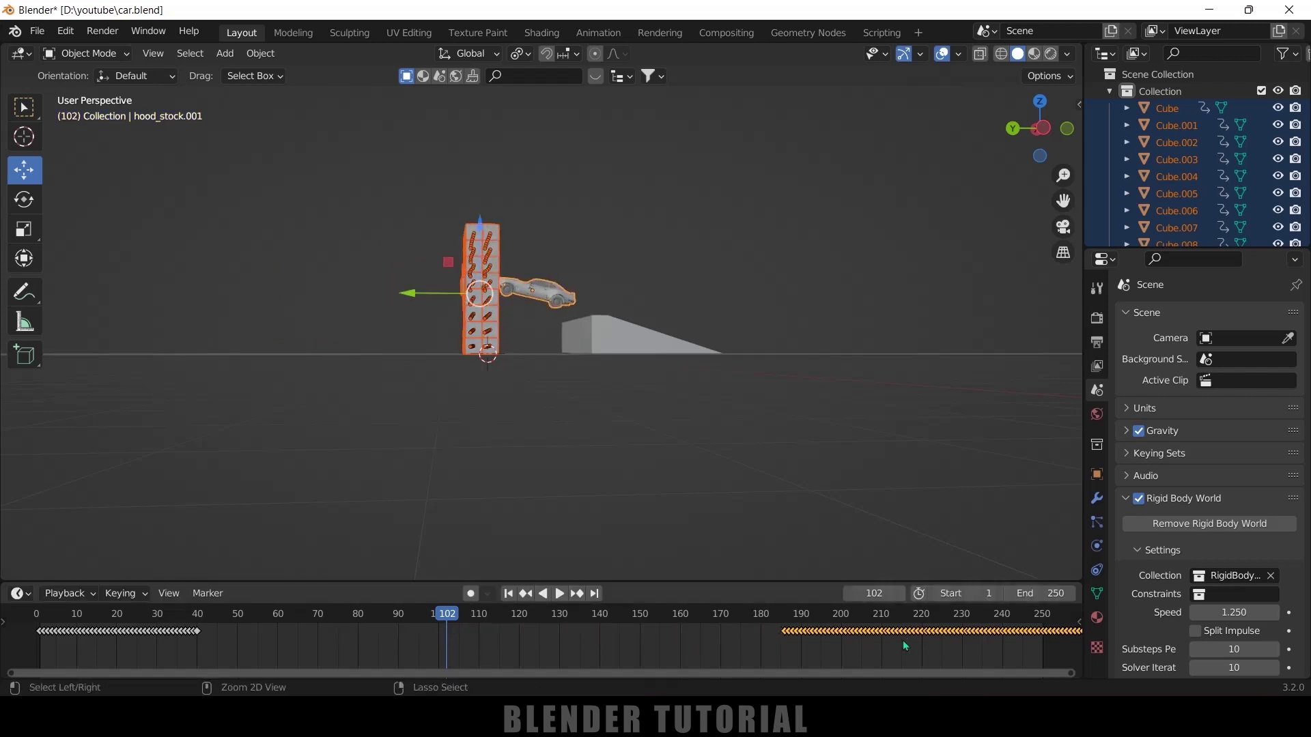
left_click_drag(456, 654, 1001, 613)
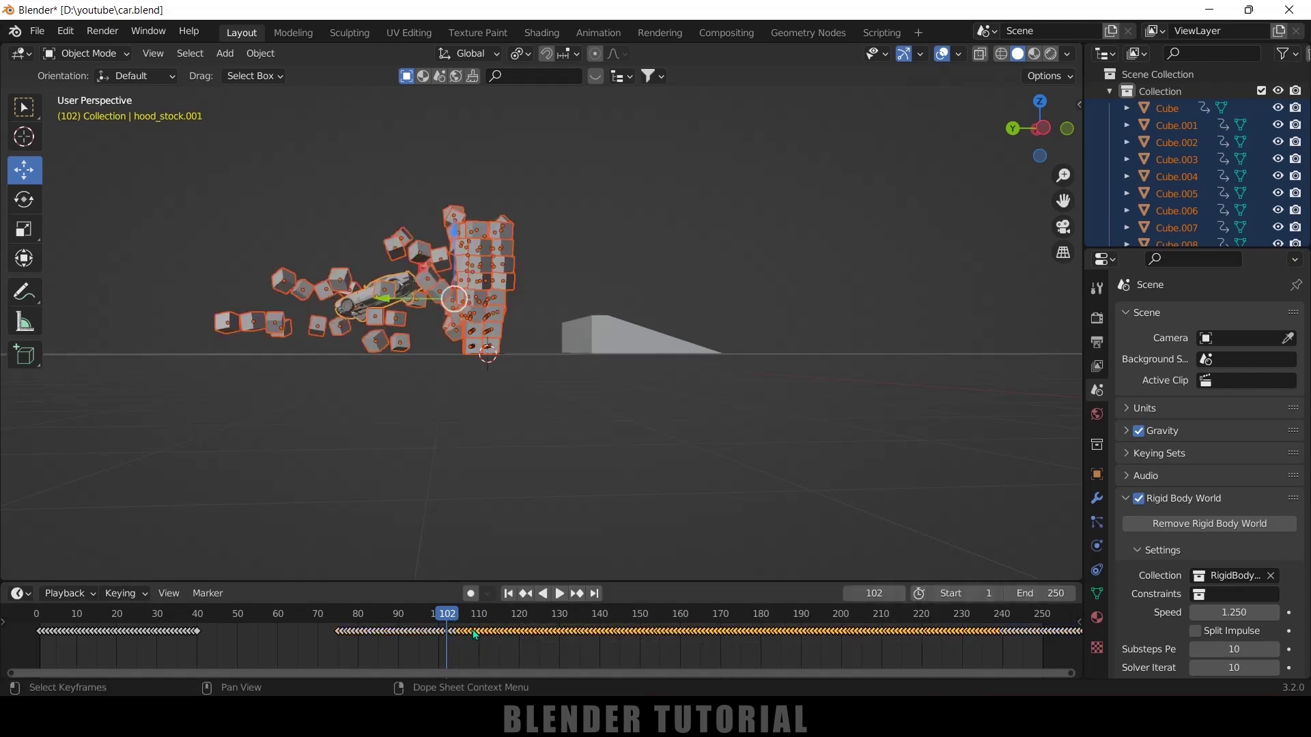
key("g")
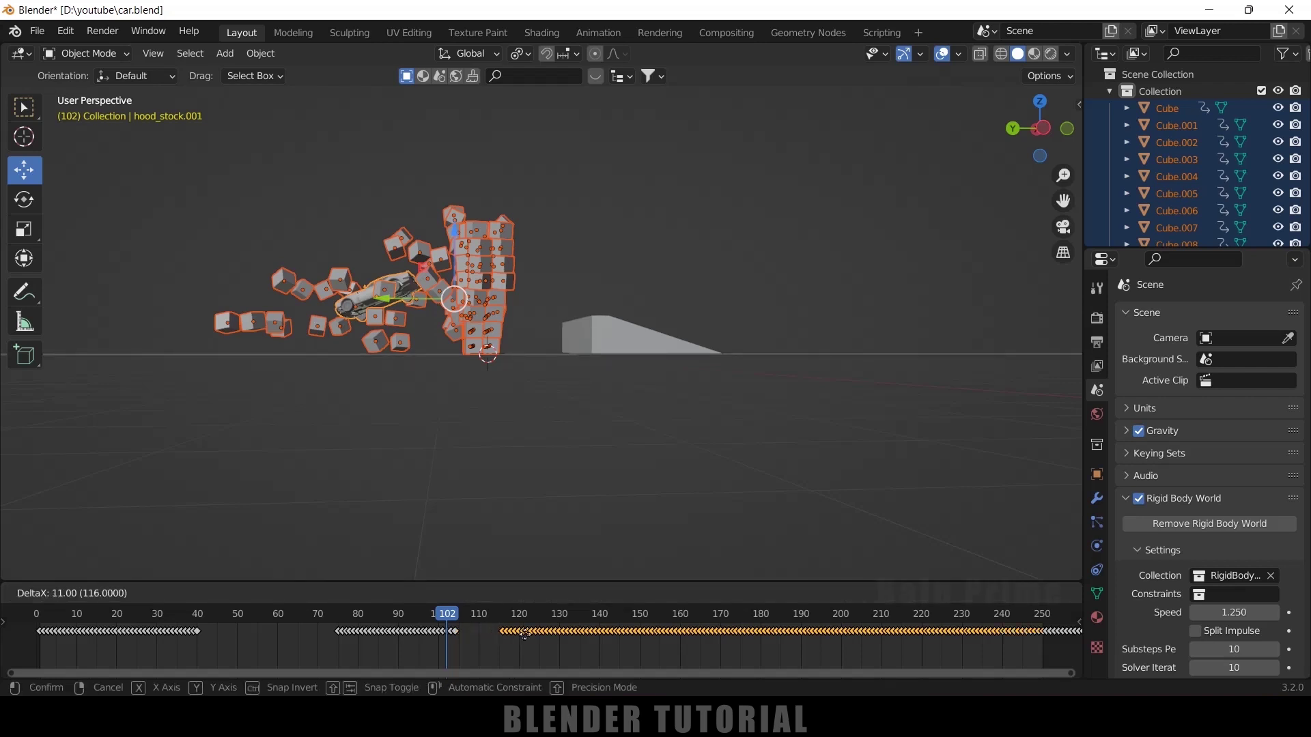
left_click(544, 636)
Play the animation through the second pause and the rest of the crash, then deselect everything and continue playback from an elevated angle.
key("space")
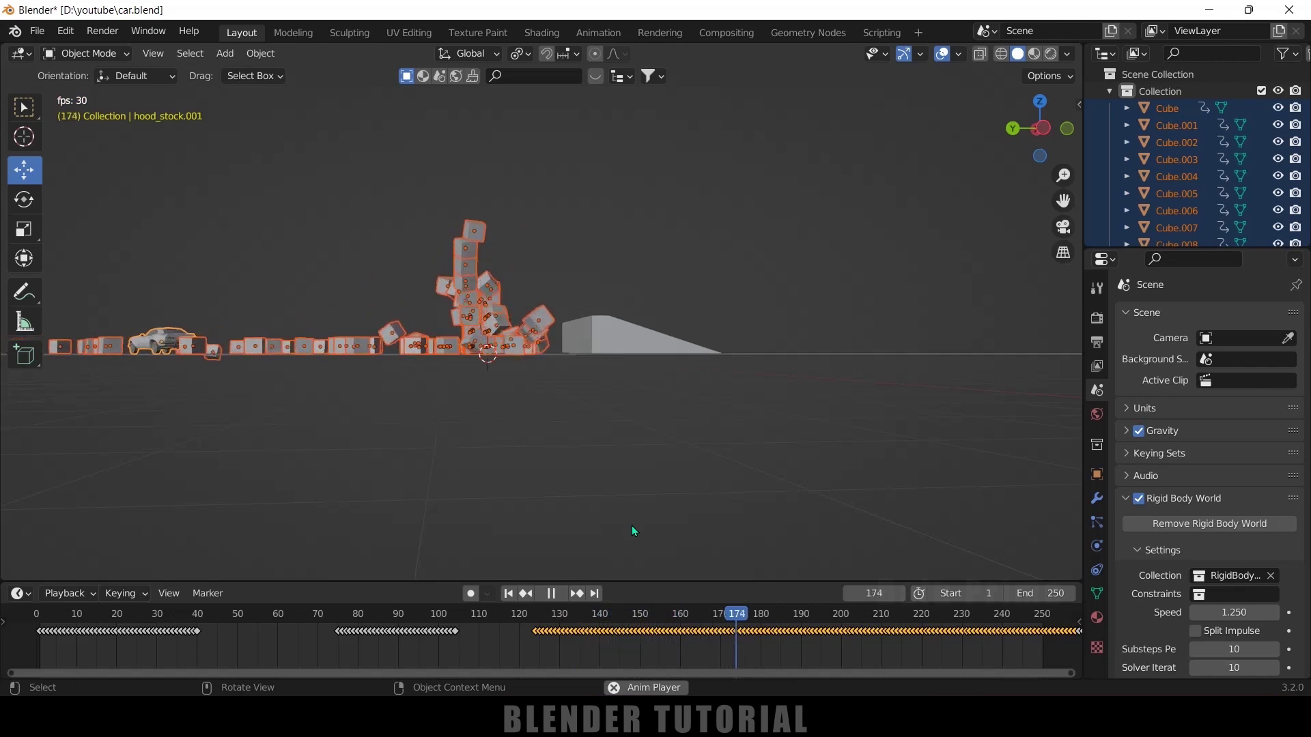
key("space")
middle_click_drag(632, 531, 512, 472)
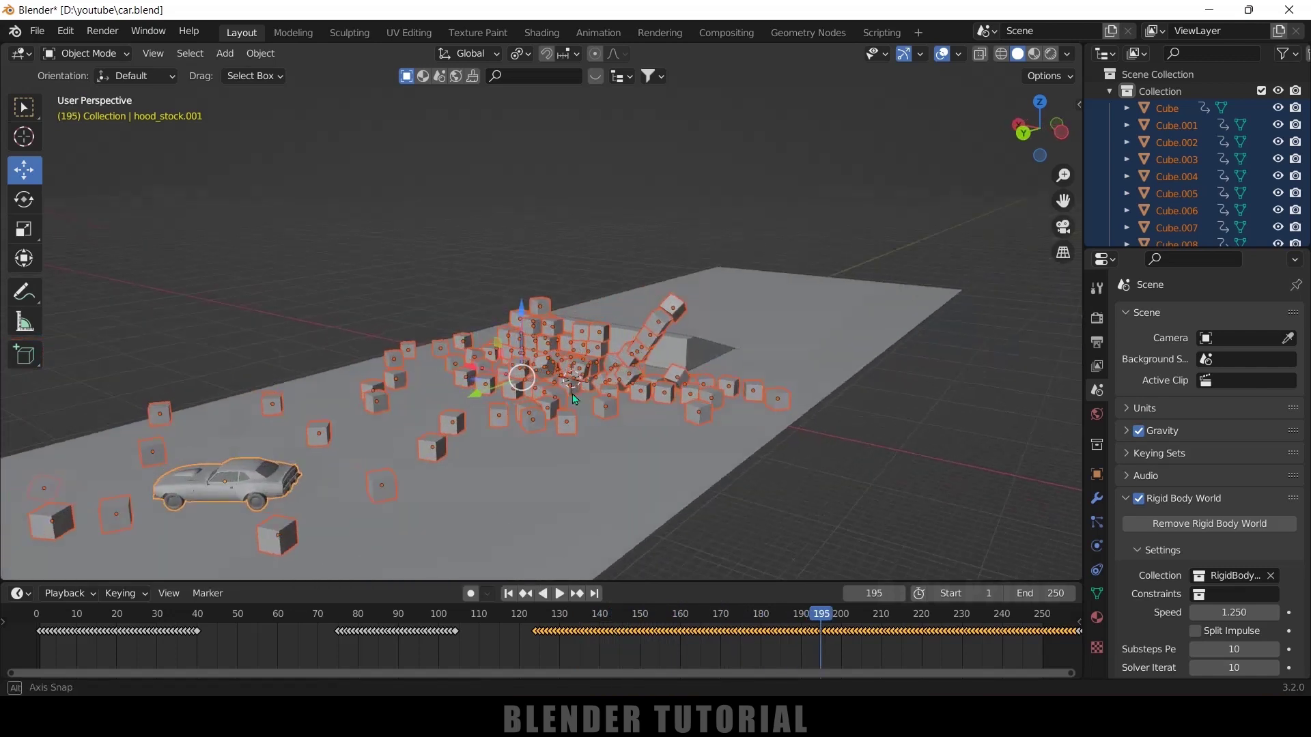
key("alt+a")
left_click(559, 593)
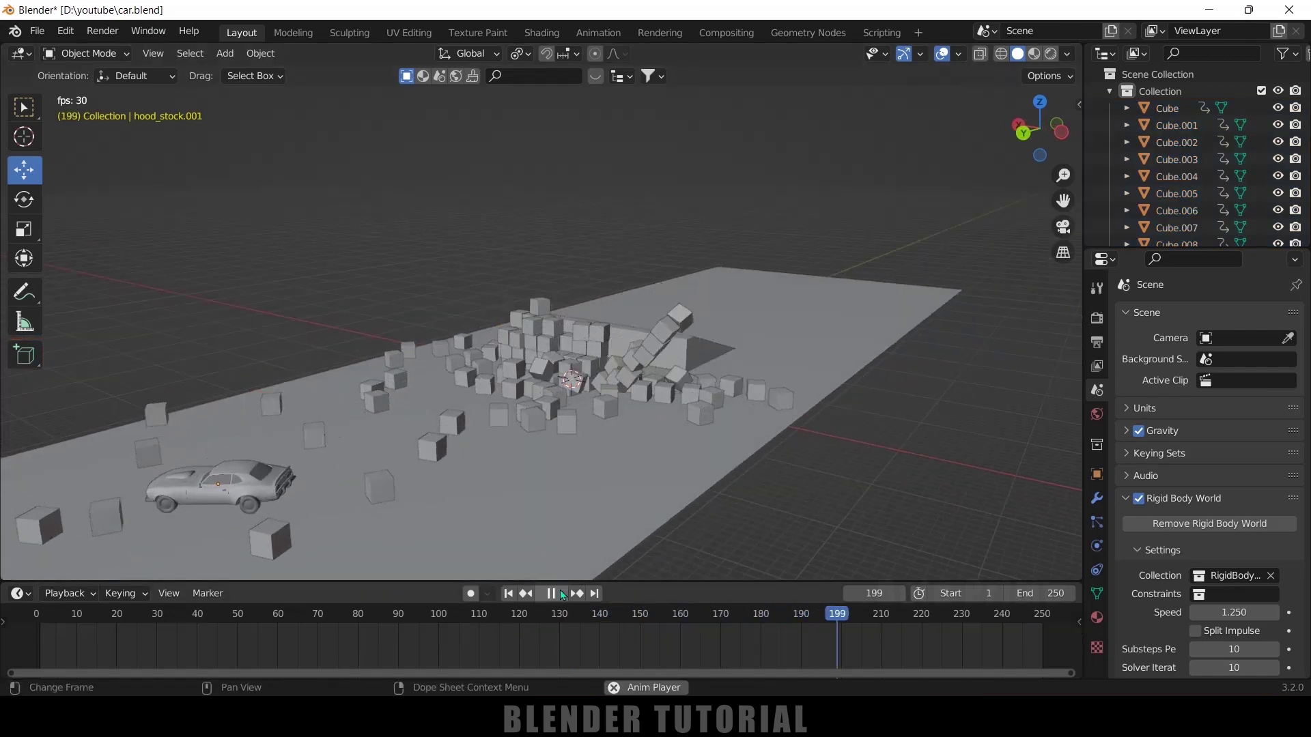